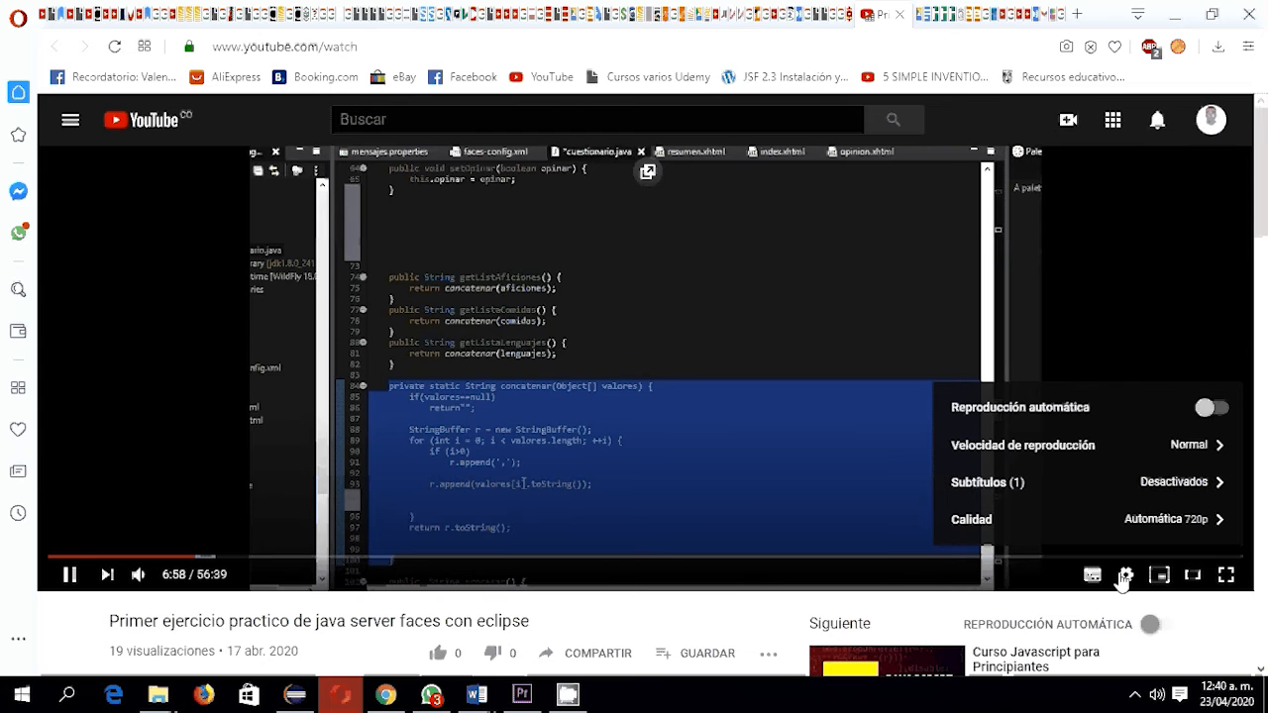
Set the video's playback speed to 0.25, and change it to 1.75.
left_click(1125, 578)
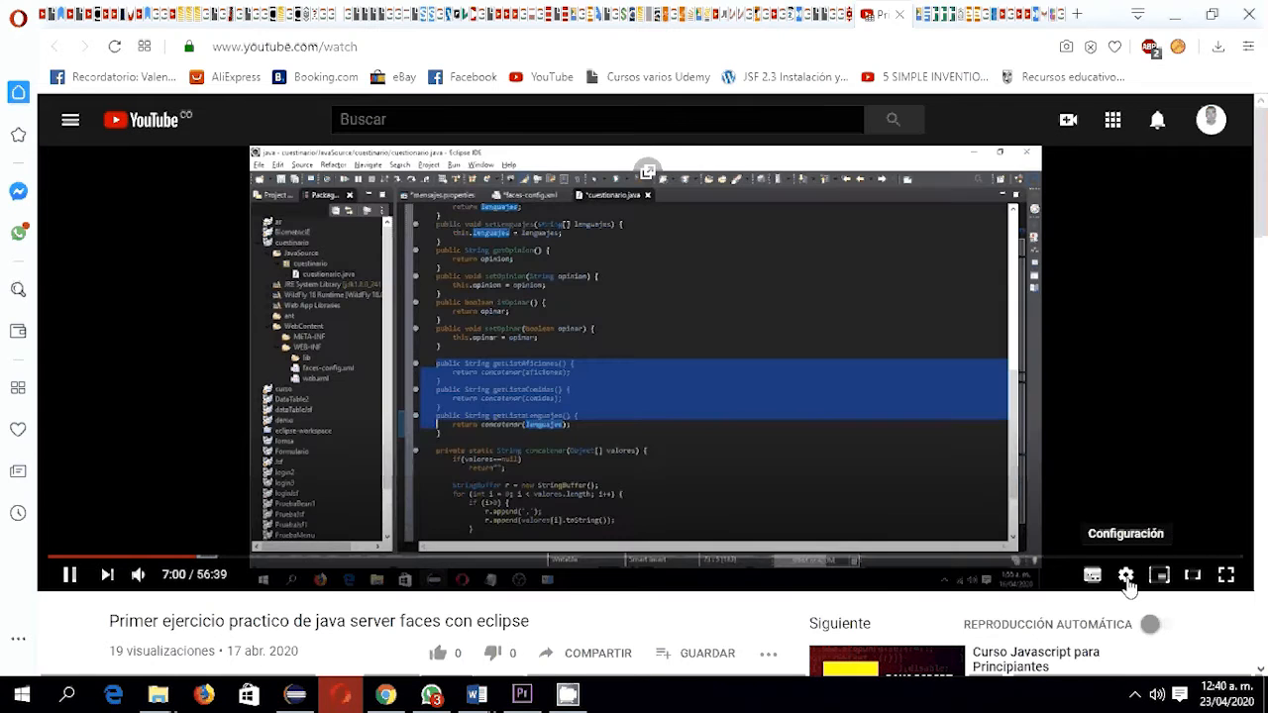
left_click(1127, 578)
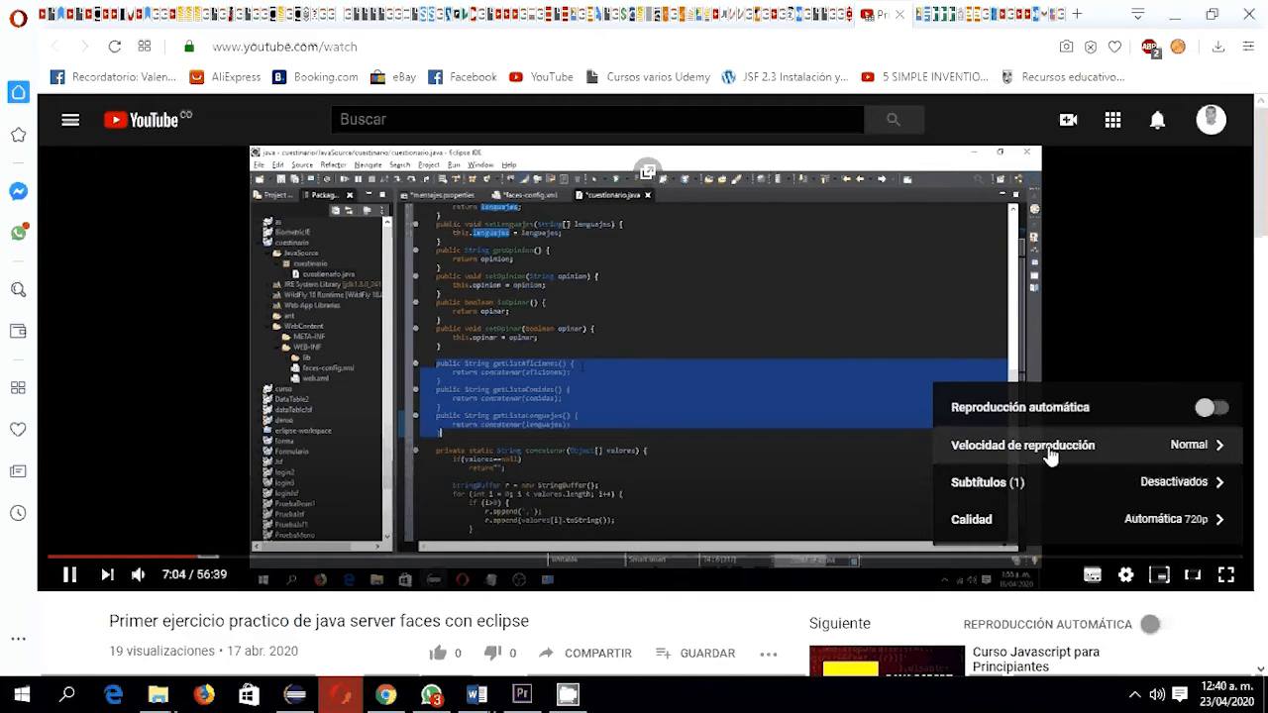
left_click(1189, 453)
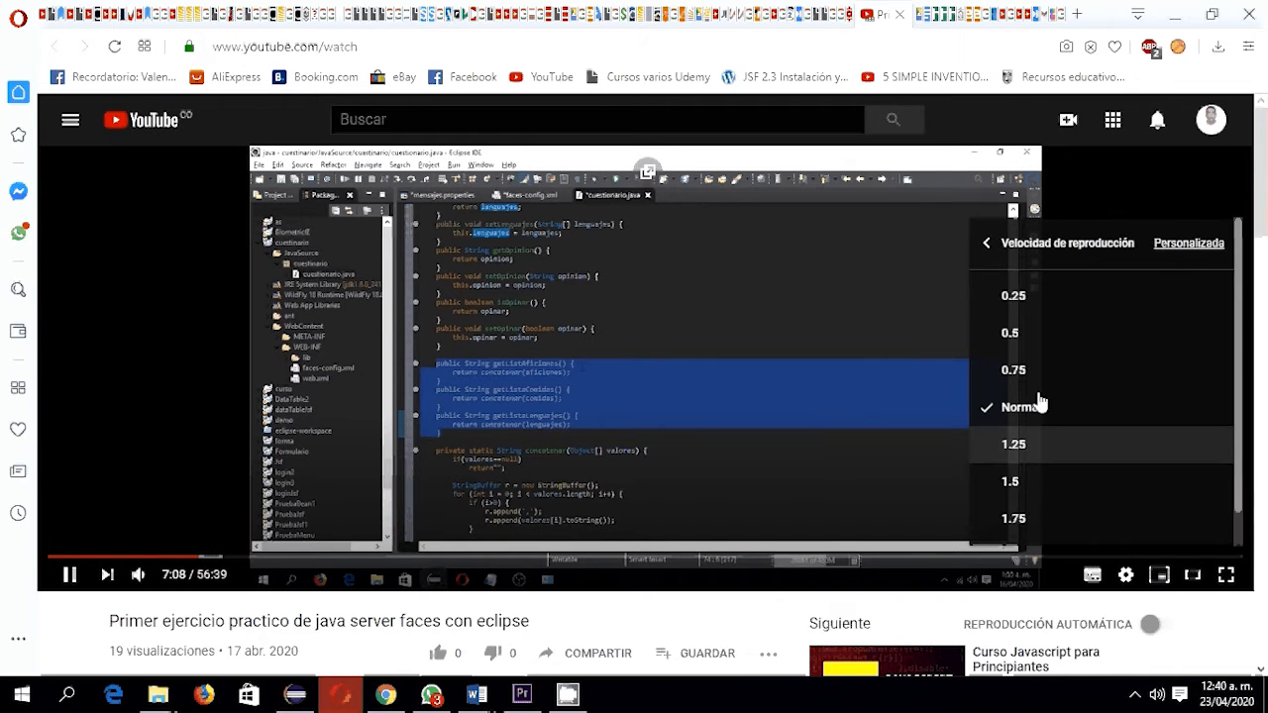
left_click(1026, 299)
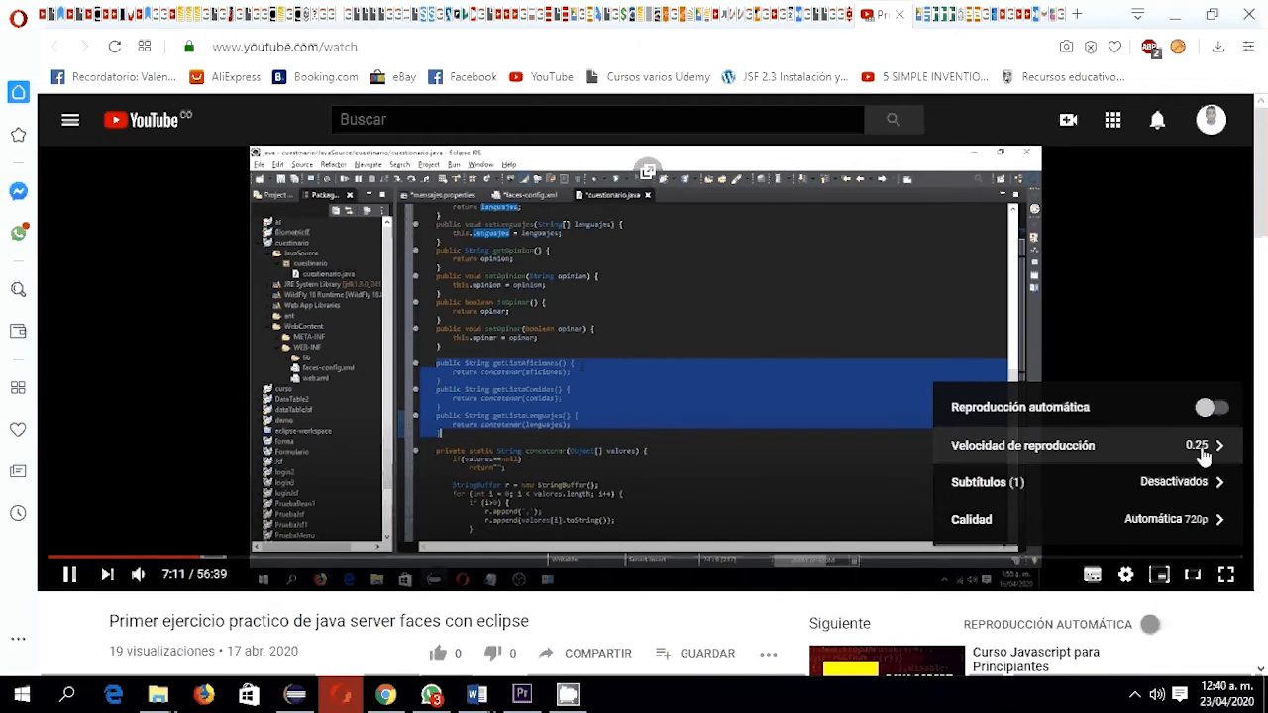
left_click(1201, 443)
left_click(1045, 517)
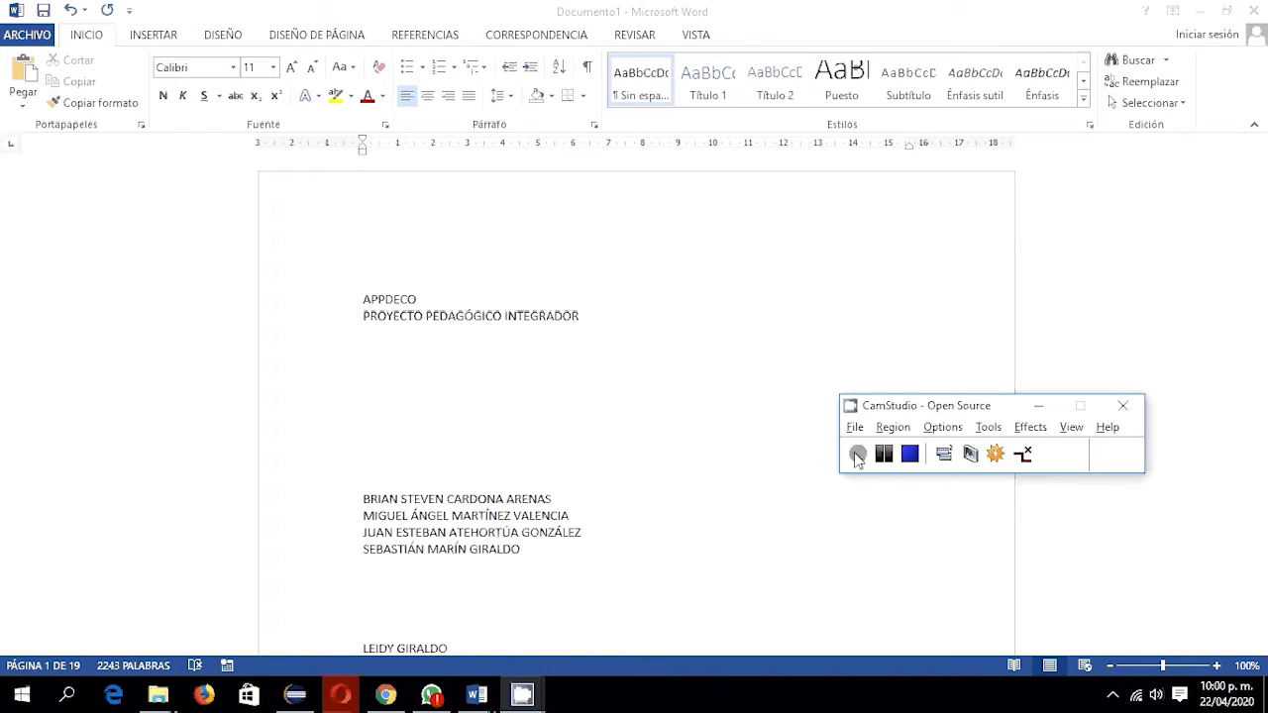
left_click(858, 458)
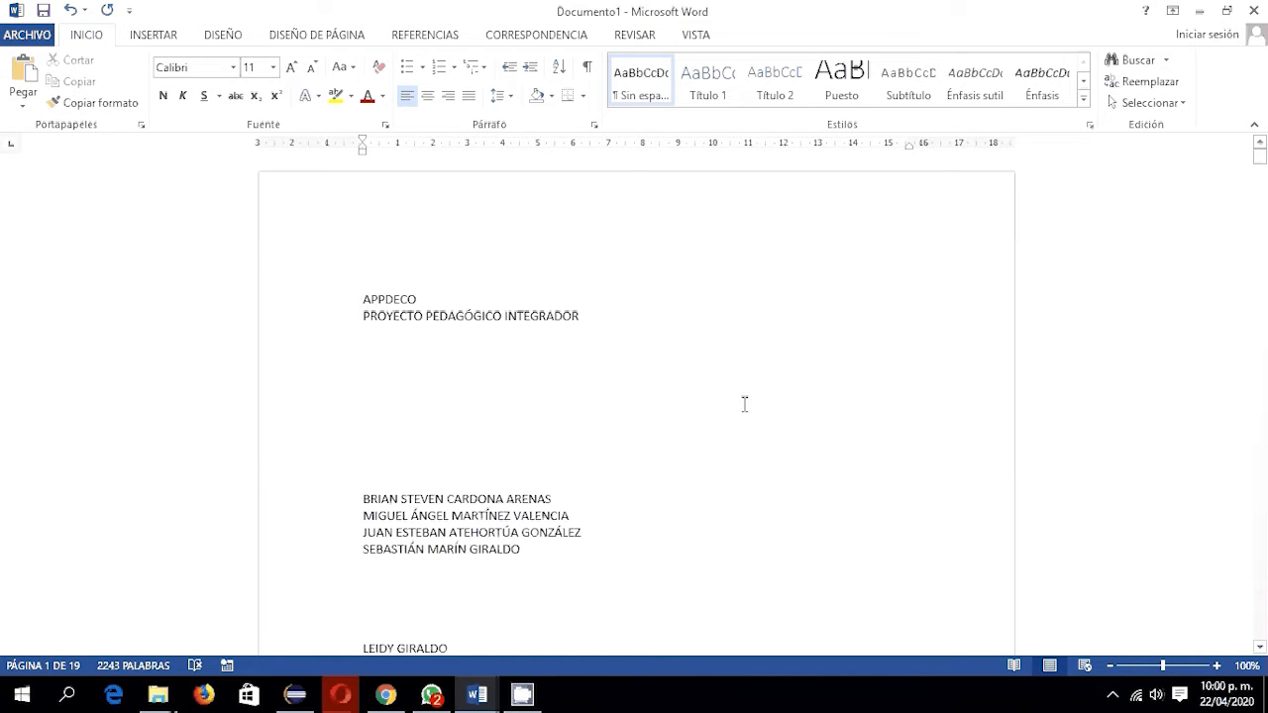
Set custom page margins of 2,54 cm on all four sides for the whole document.
left_click(759, 339)
left_click(302, 40)
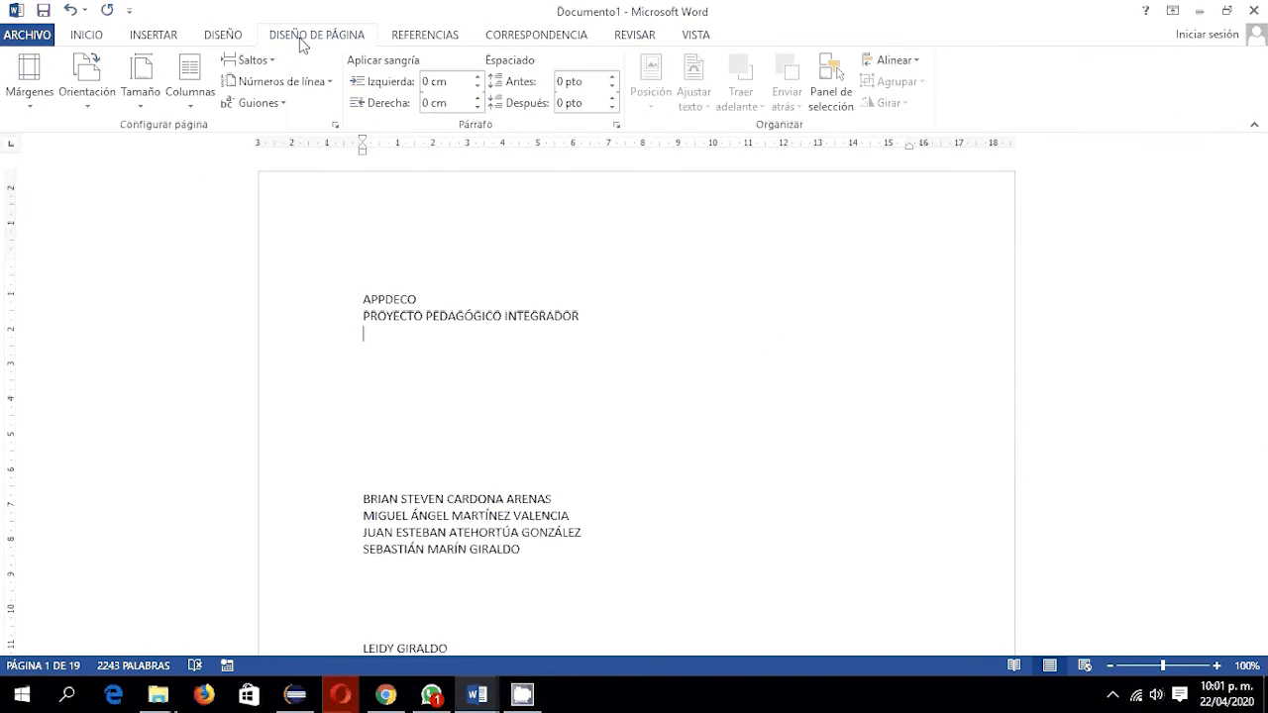
left_click(29, 79)
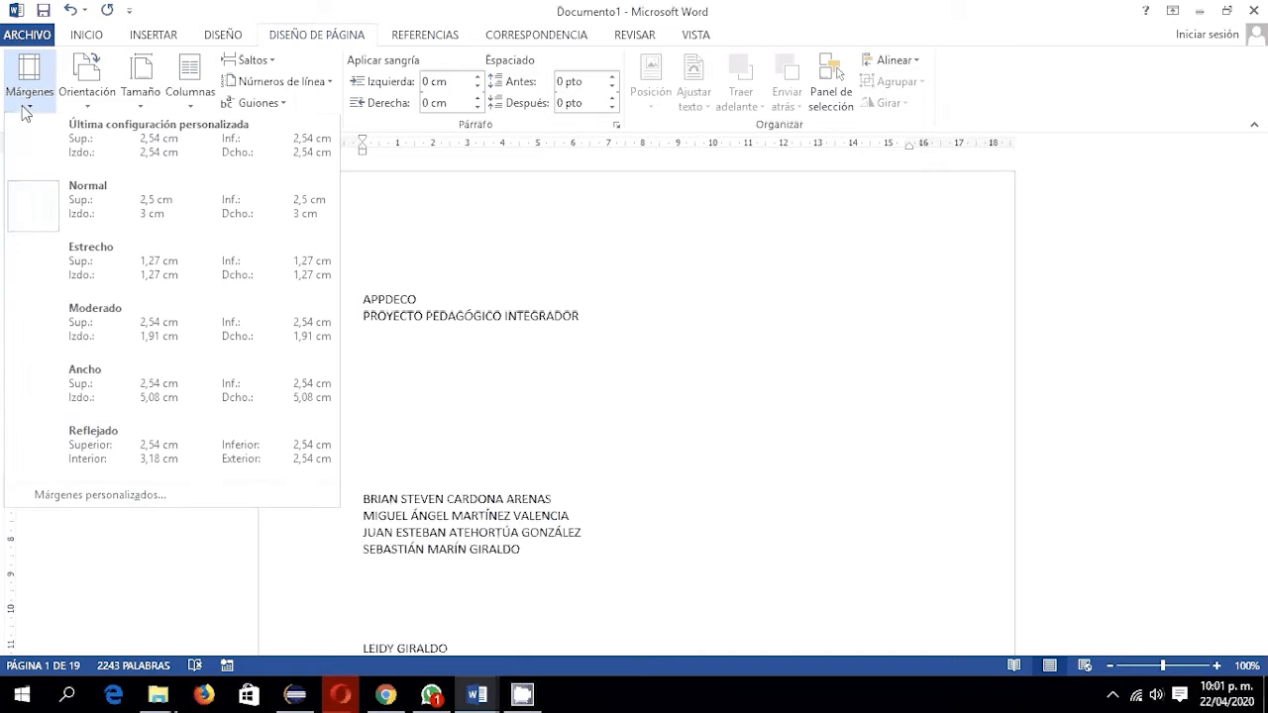
left_click(84, 499)
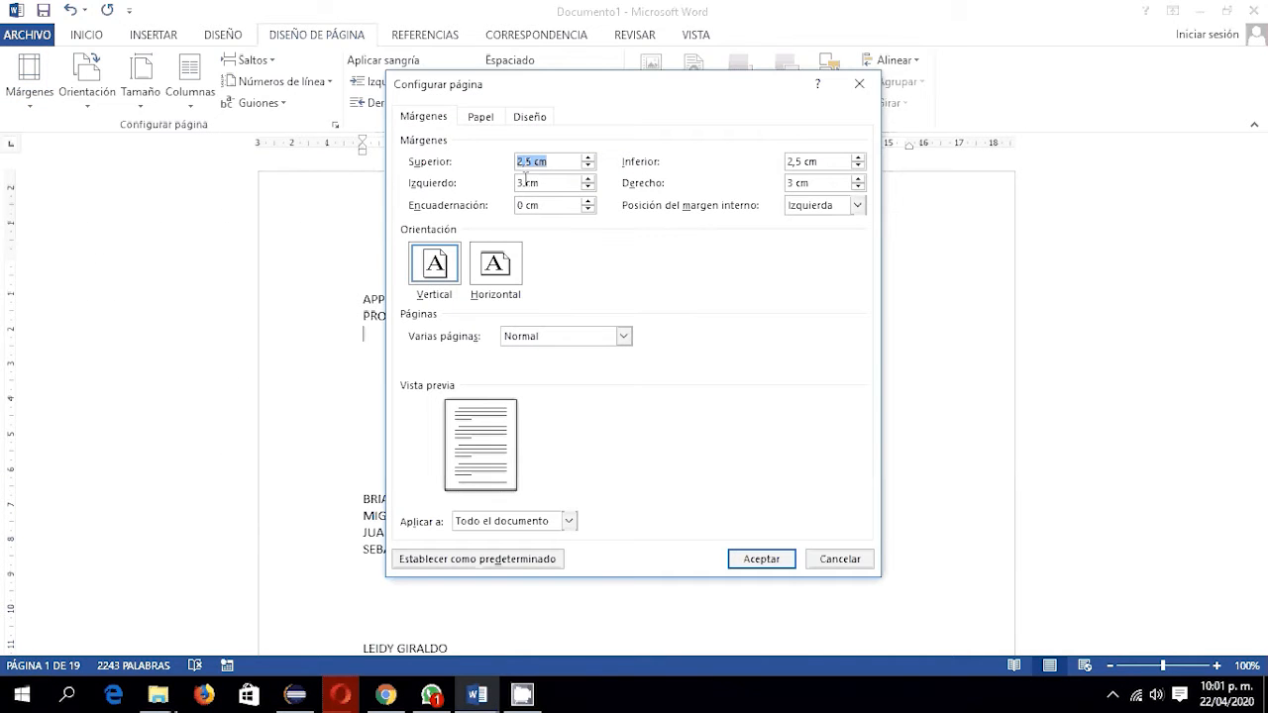
left_click_drag(553, 161, 513, 170)
type("2,")
type("54")
double_click(512, 168)
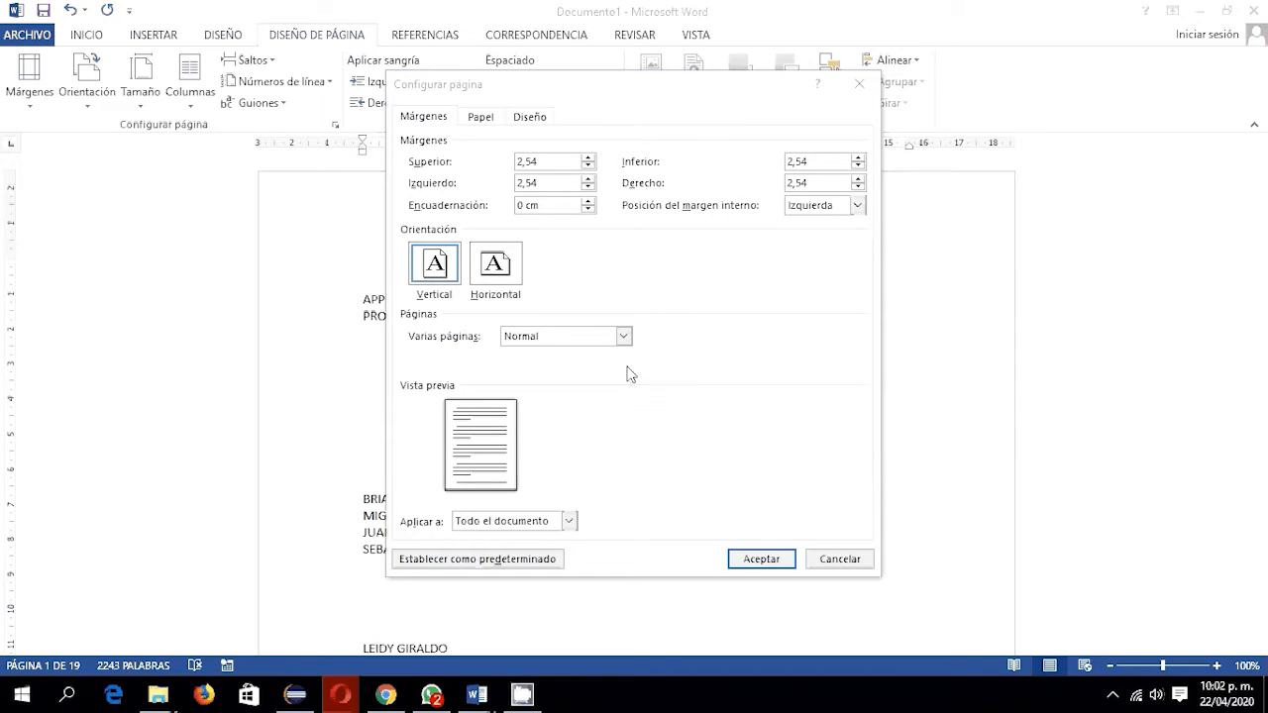
left_click(755, 565)
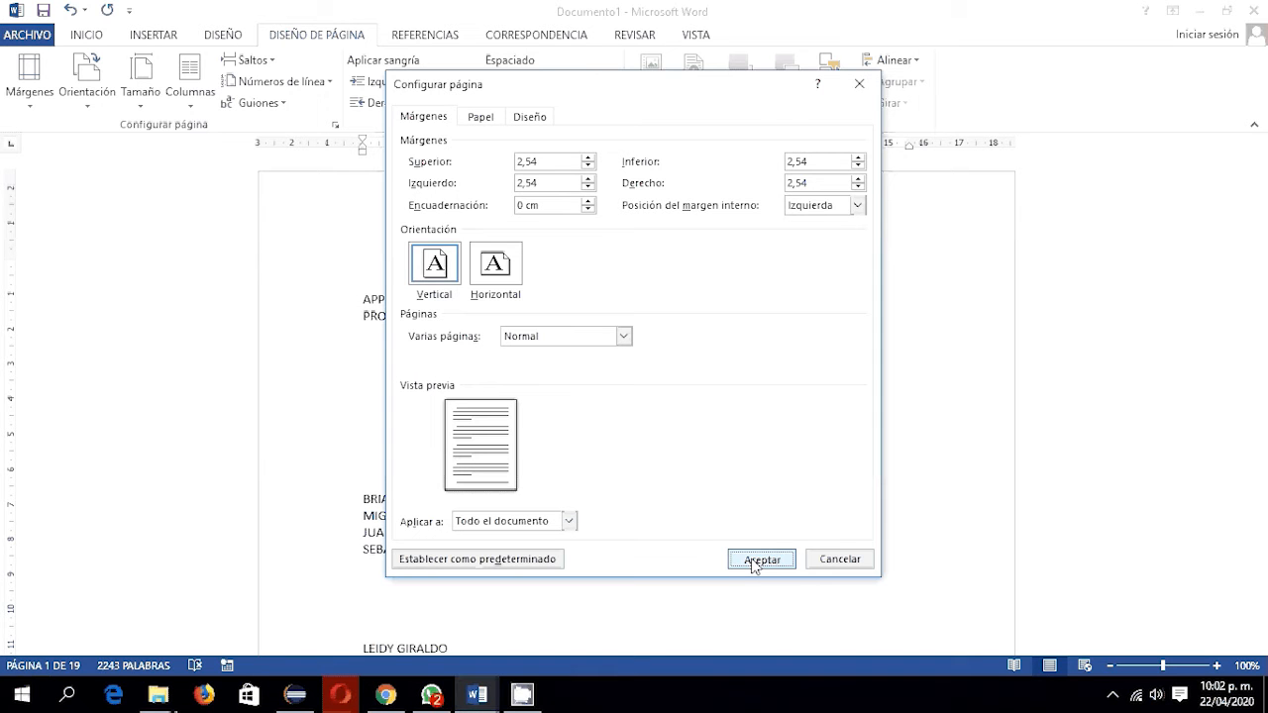
Merge the first two cover lines into the single title line "APPDECO PROYECTO PEDAGÓGICO INTEGRADOR".
scroll(730, 425, "down", 3)
scroll(759, 433, "down", 3)
scroll(758, 431, "up", 6)
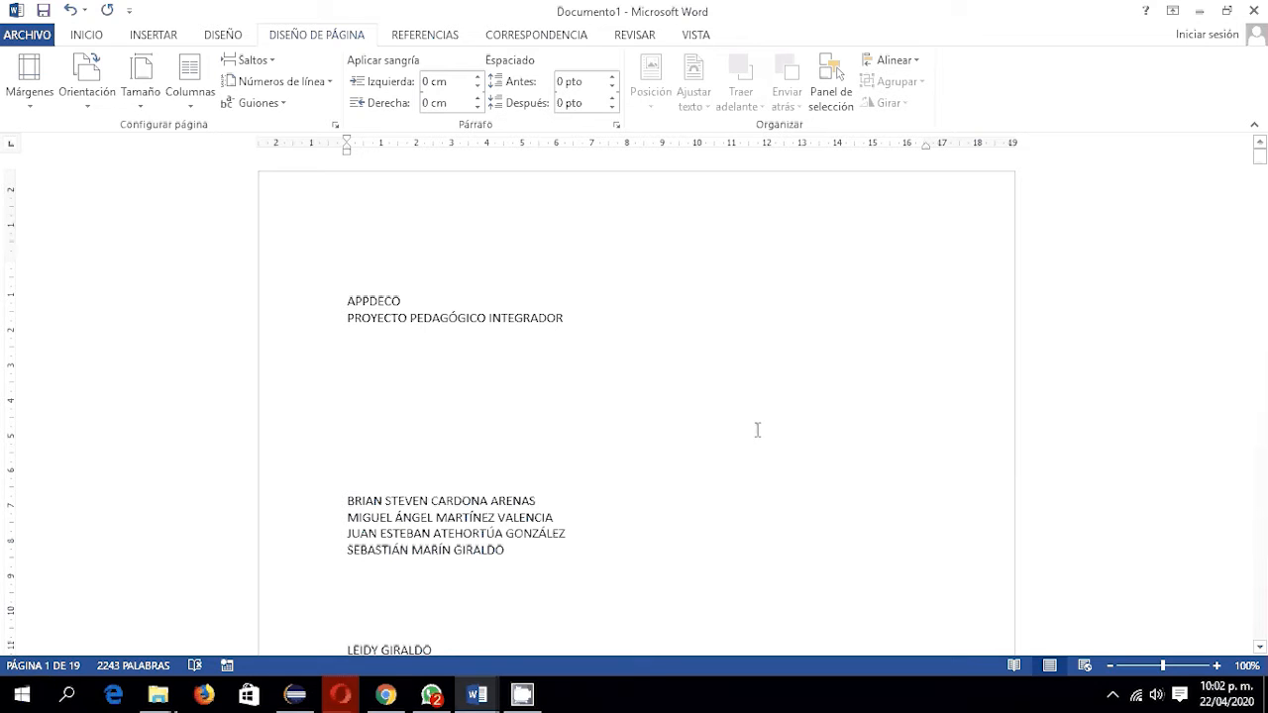
scroll(758, 429, "down", 6)
scroll(756, 424, "up", 5)
scroll(755, 424, "up", 2)
key("Up")
key("BackSpace")
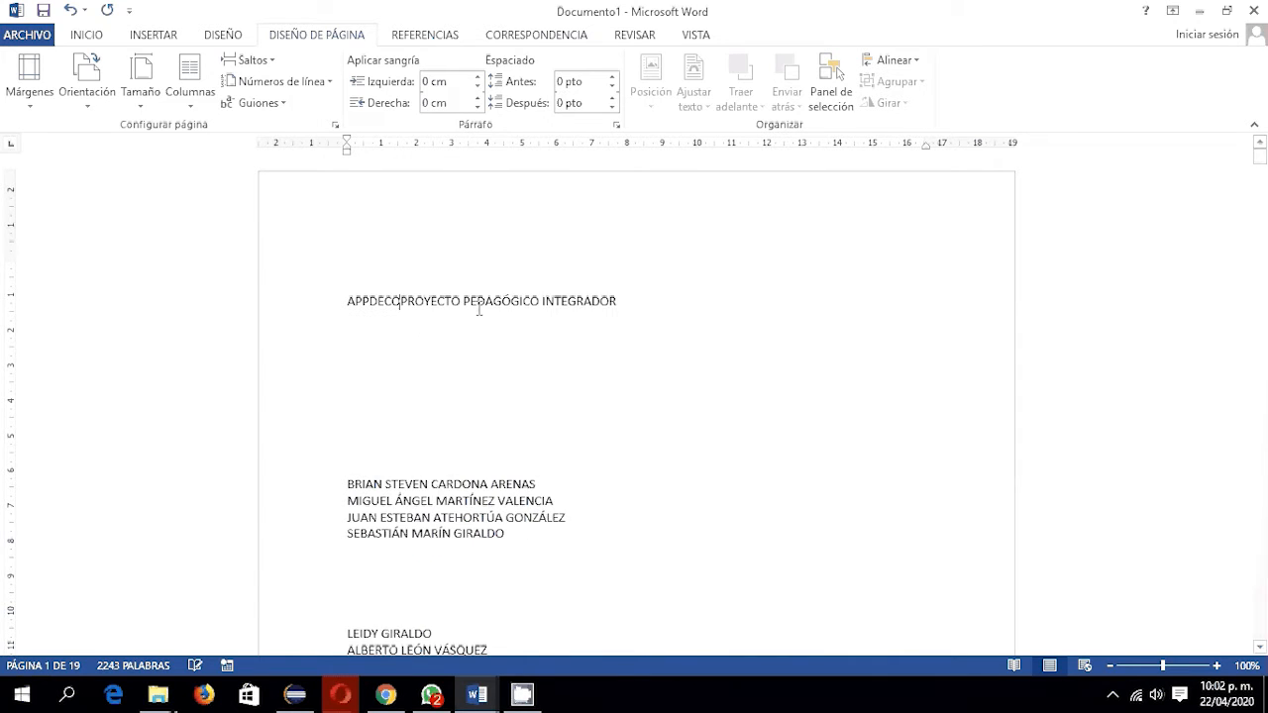
left_click_drag(631, 309, 354, 303)
left_click(545, 329)
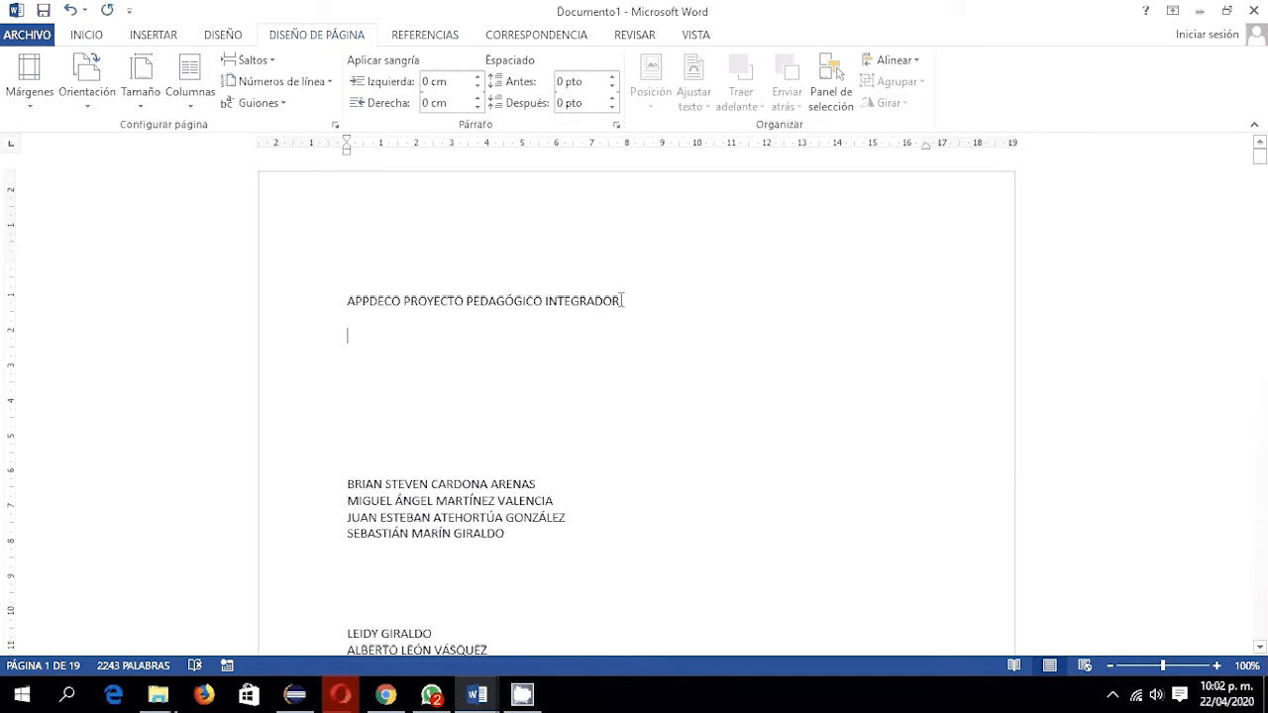
Change the case of the merged cover title so that only each word's first letter is capitalised.
left_click_drag(624, 301, 346, 300)
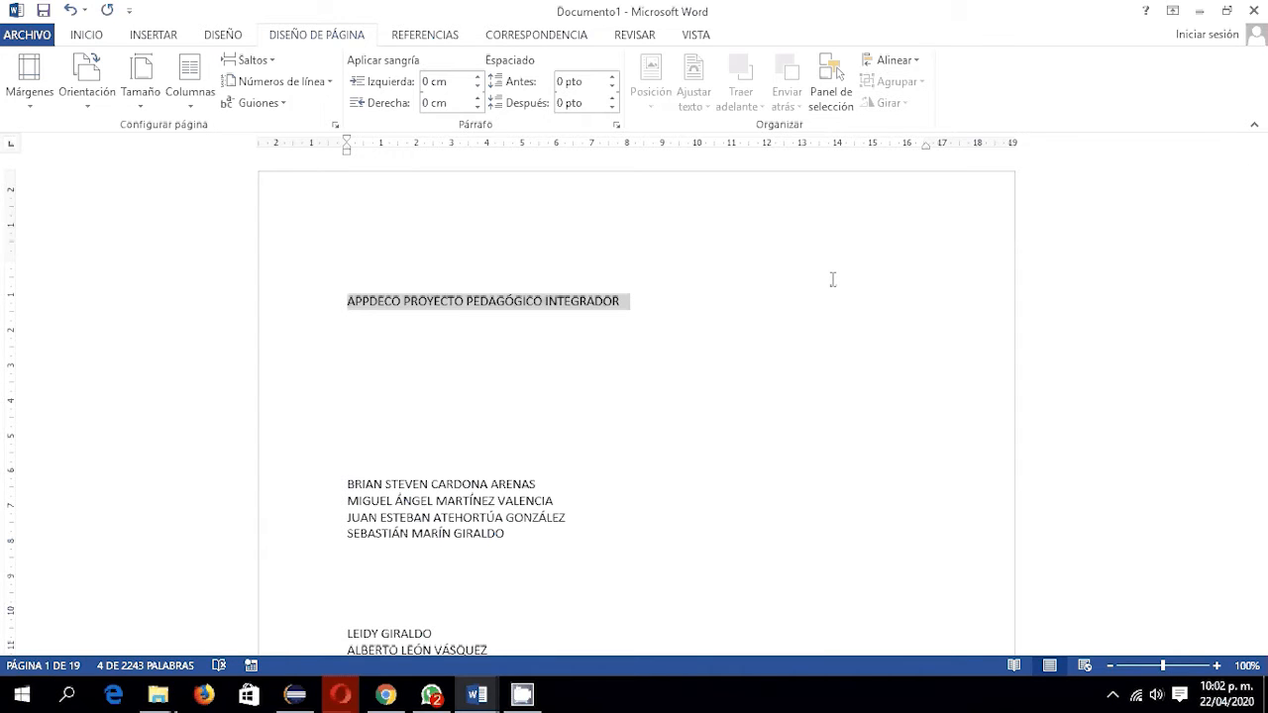
left_click(614, 337)
left_click_drag(619, 302, 341, 306)
left_click(615, 336)
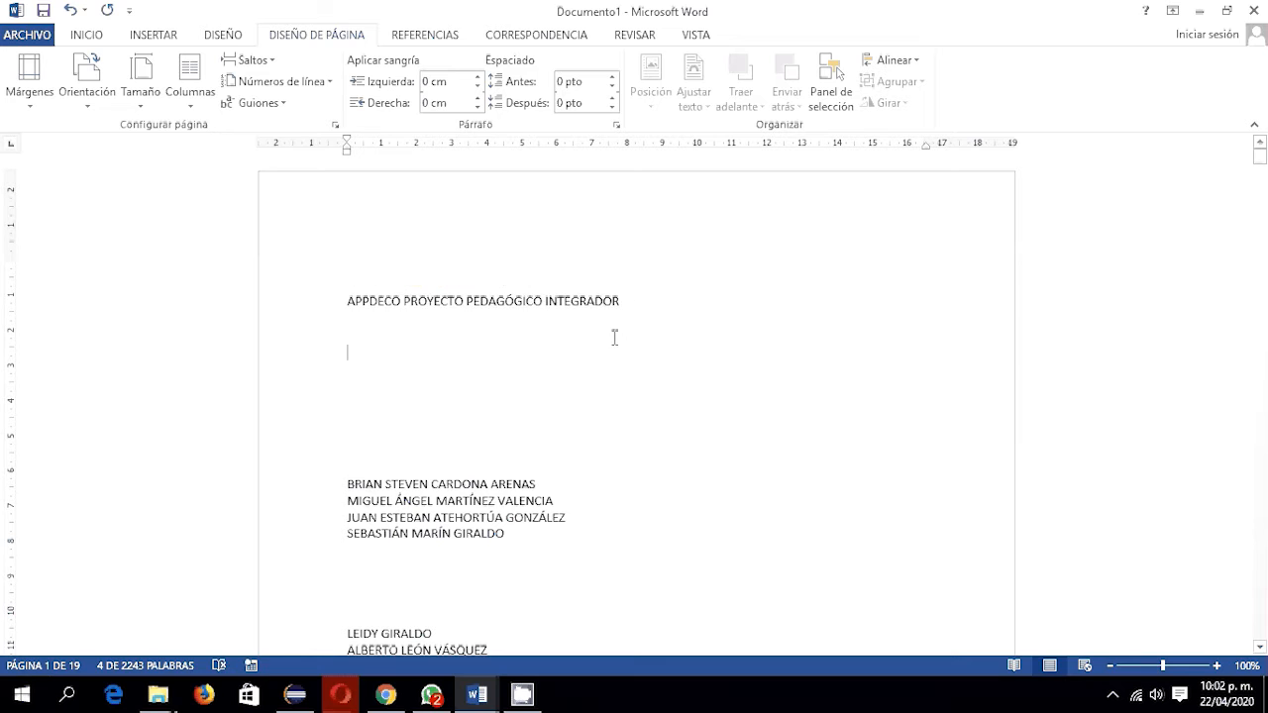
left_click_drag(618, 301, 345, 303)
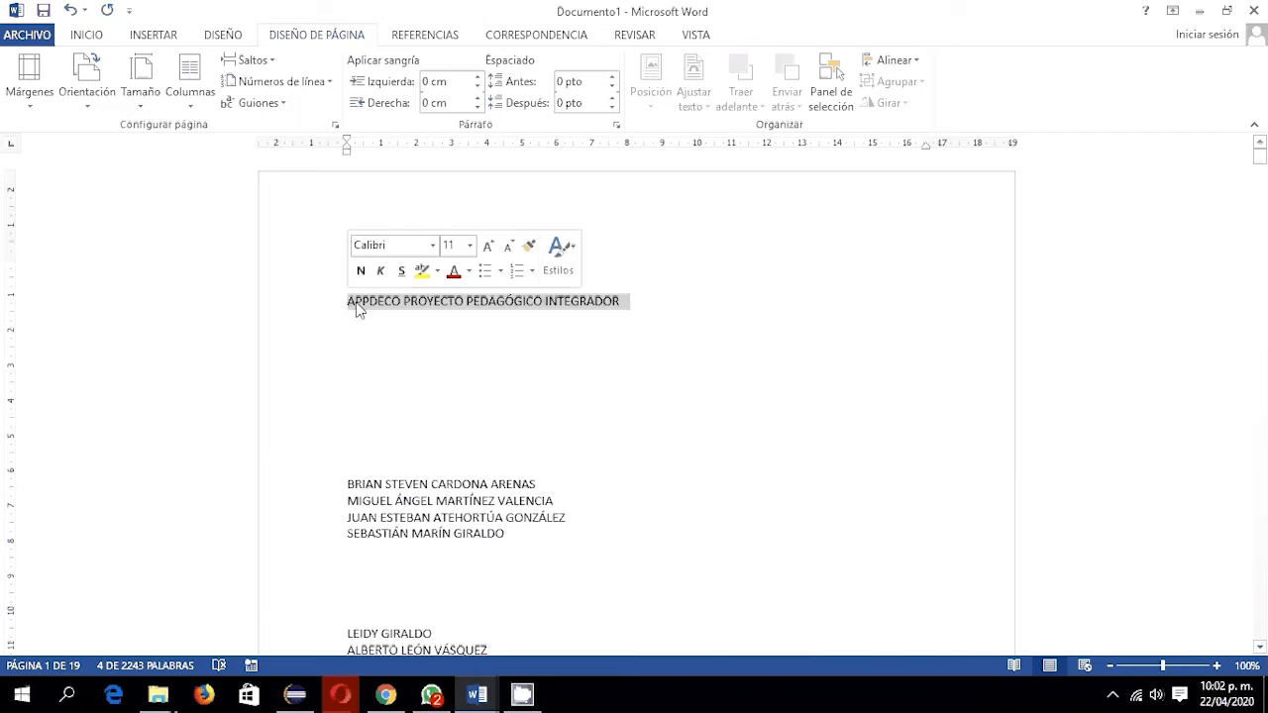
key("shift+F3")
key("shift+F3")
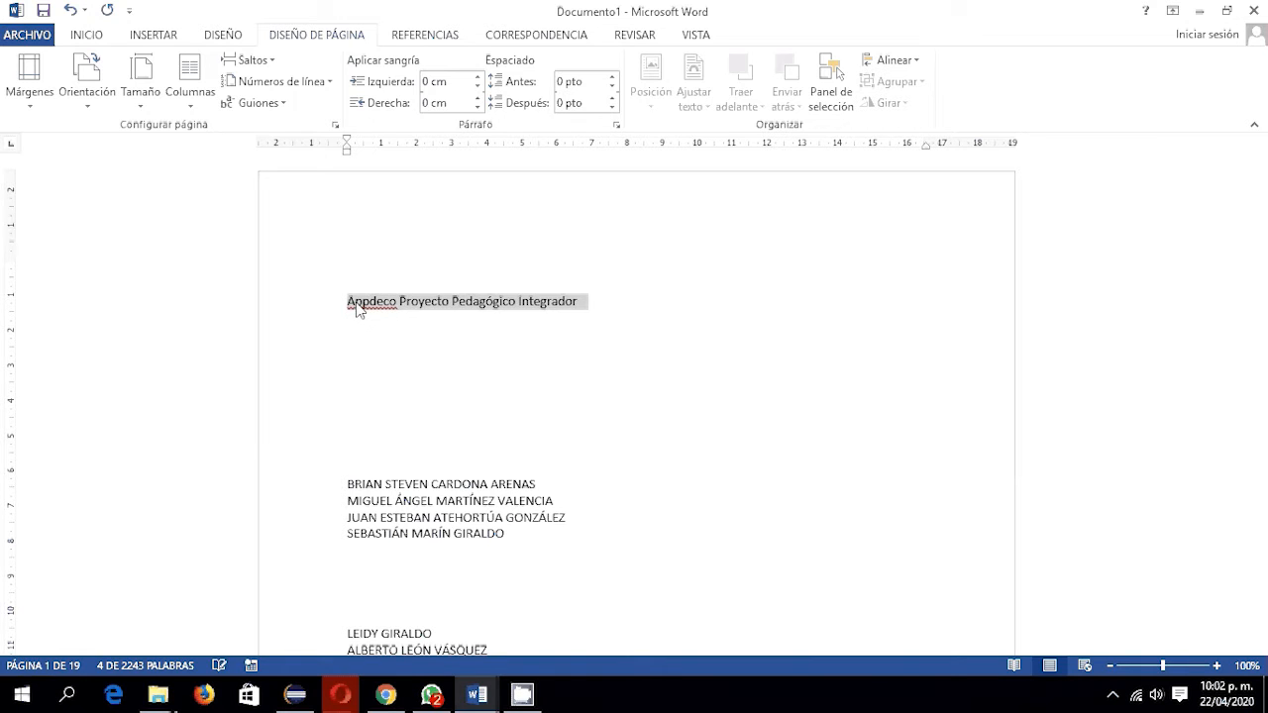
Try a linking word before "Integrador" in the cover title, first "en" and finally "de".
left_click(569, 307)
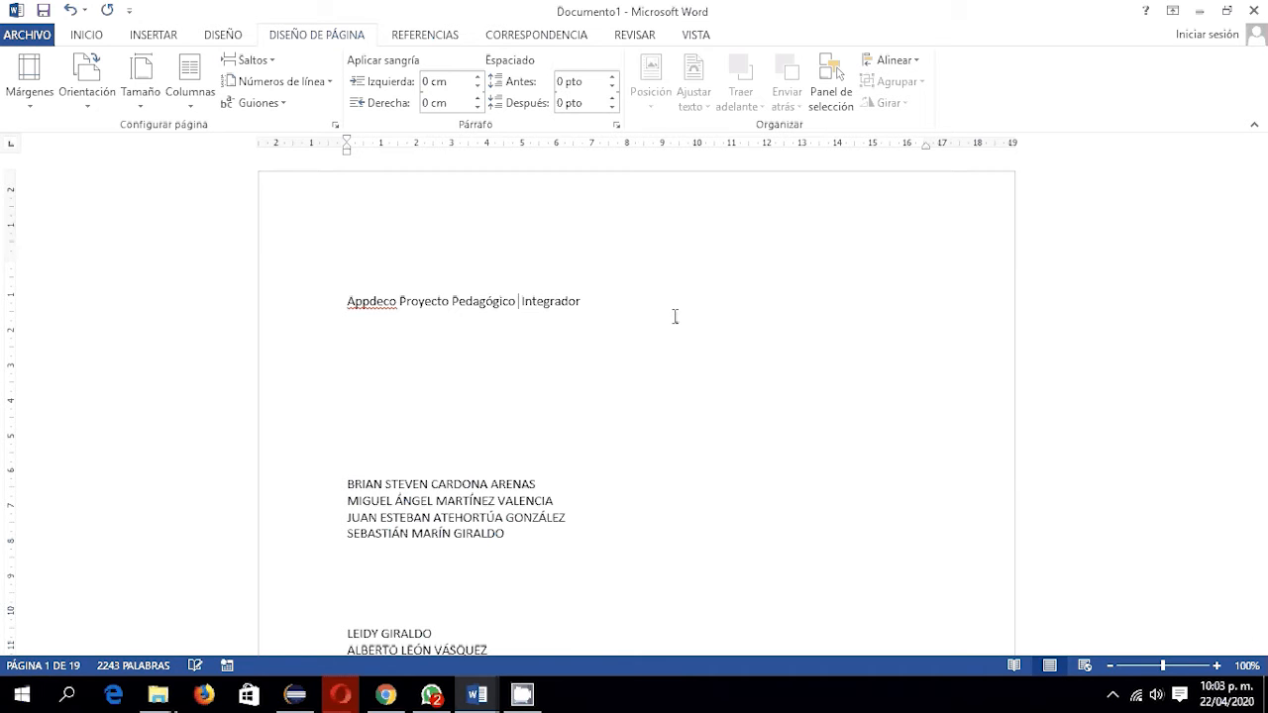
type("en")
key("Delete")
key("Delete")
type("de")
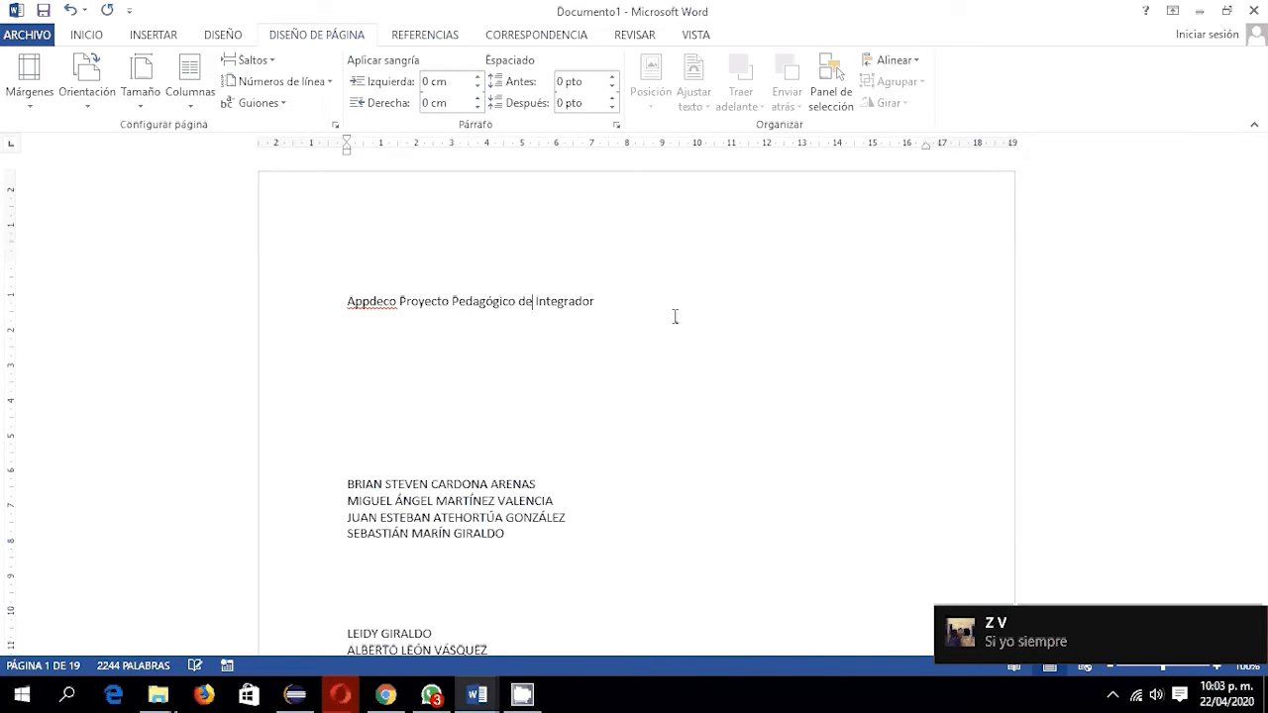
left_click(1256, 626)
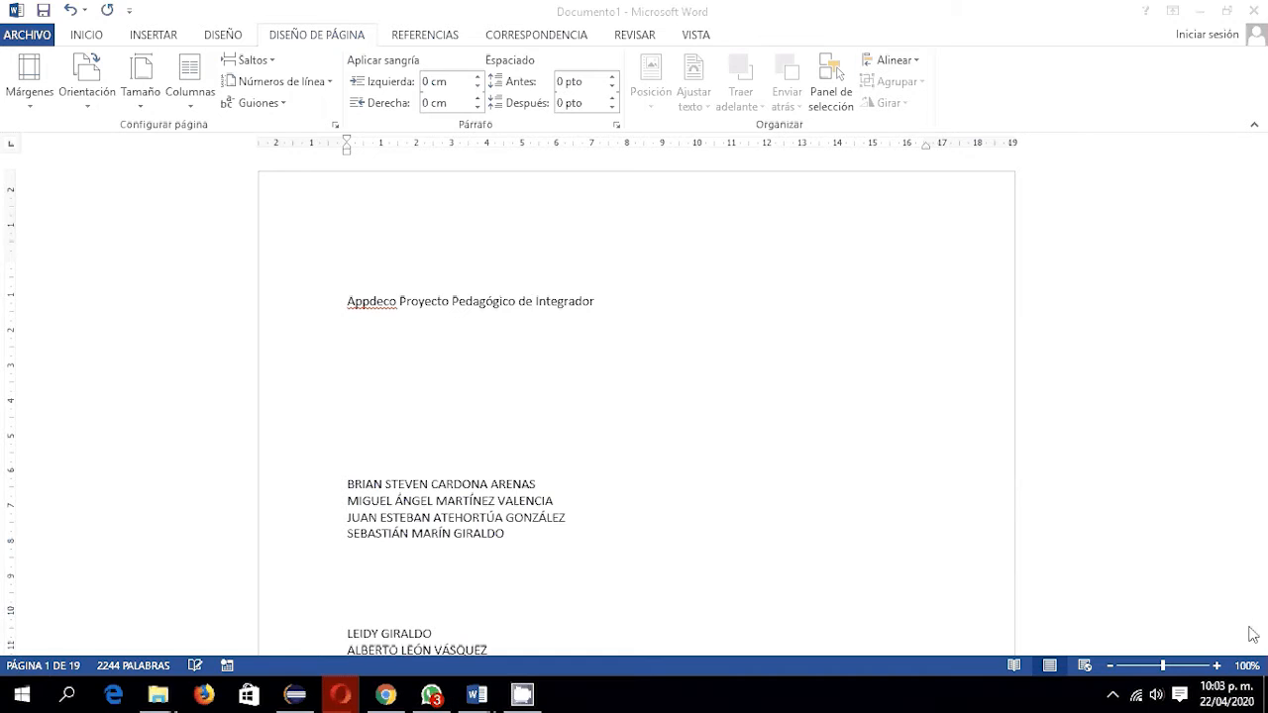
Undo the recent cover title edits and capitalise each word of the title line again.
triple_click(536, 307)
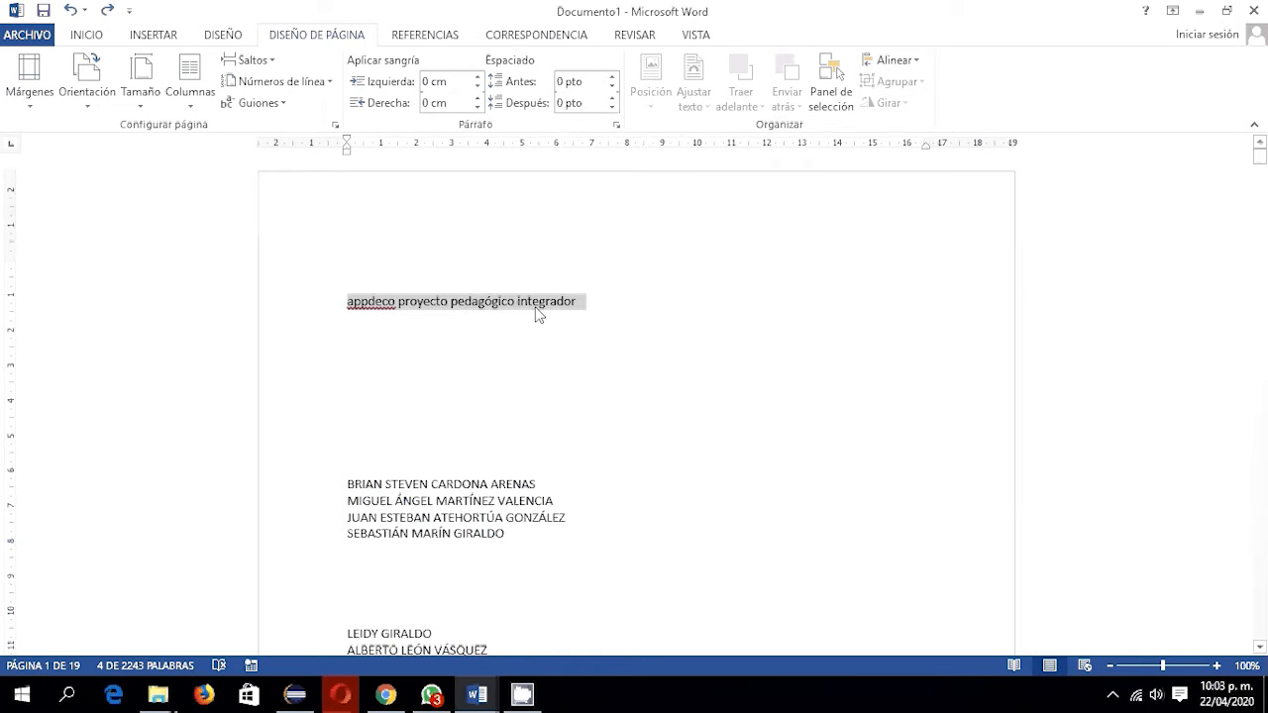
key("shift+F3")
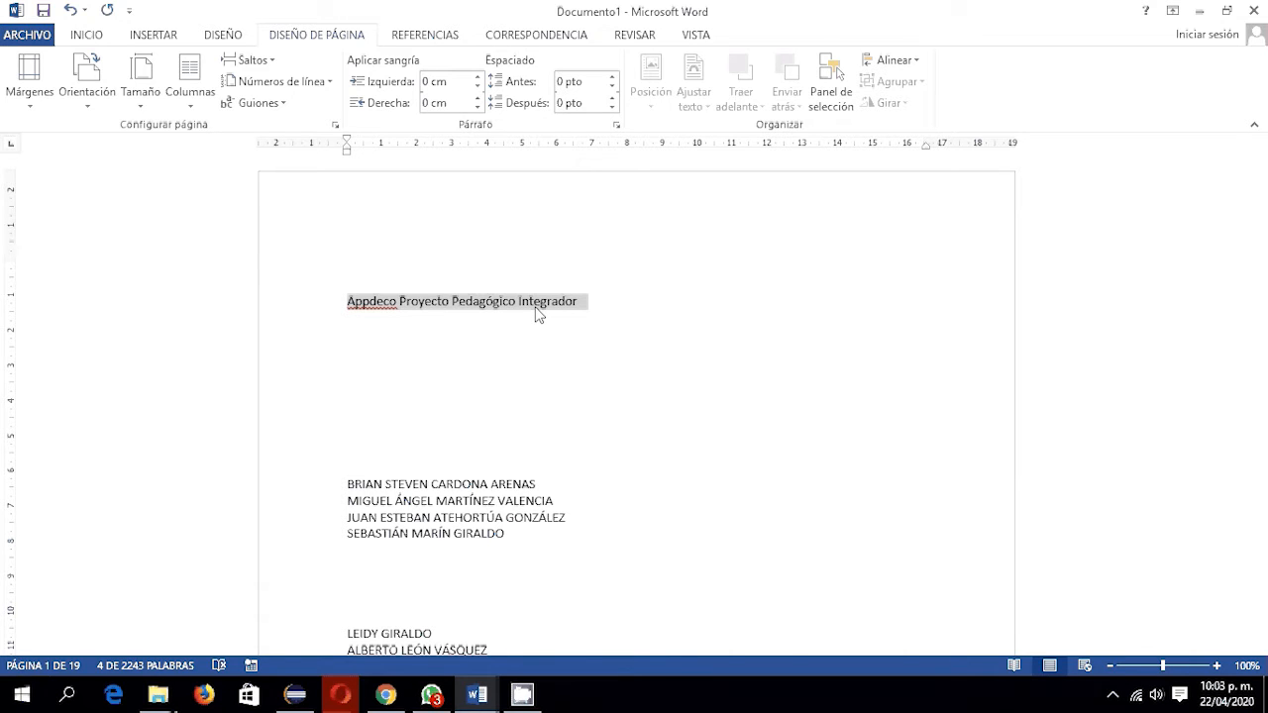
Examine the available fonts and their previews on the selected cover title.
left_click(95, 35)
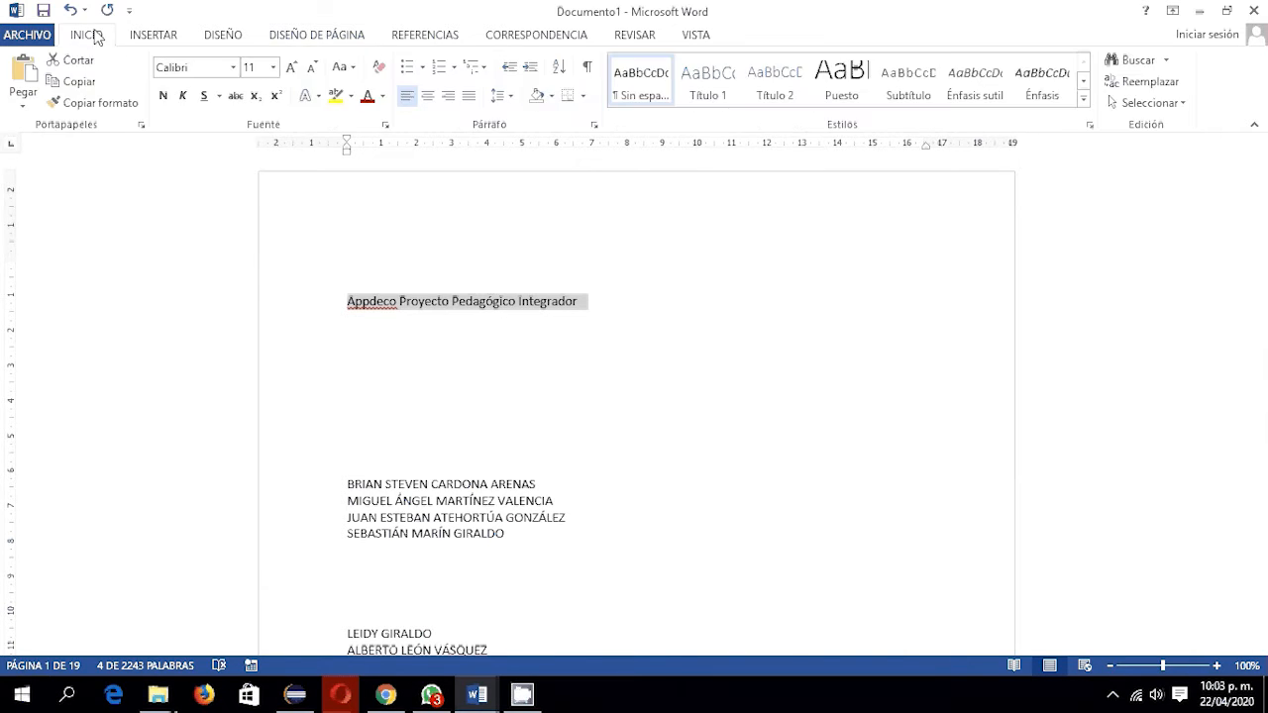
left_click(234, 67)
scroll(229, 347, "down", 4)
scroll(229, 347, "down", 6)
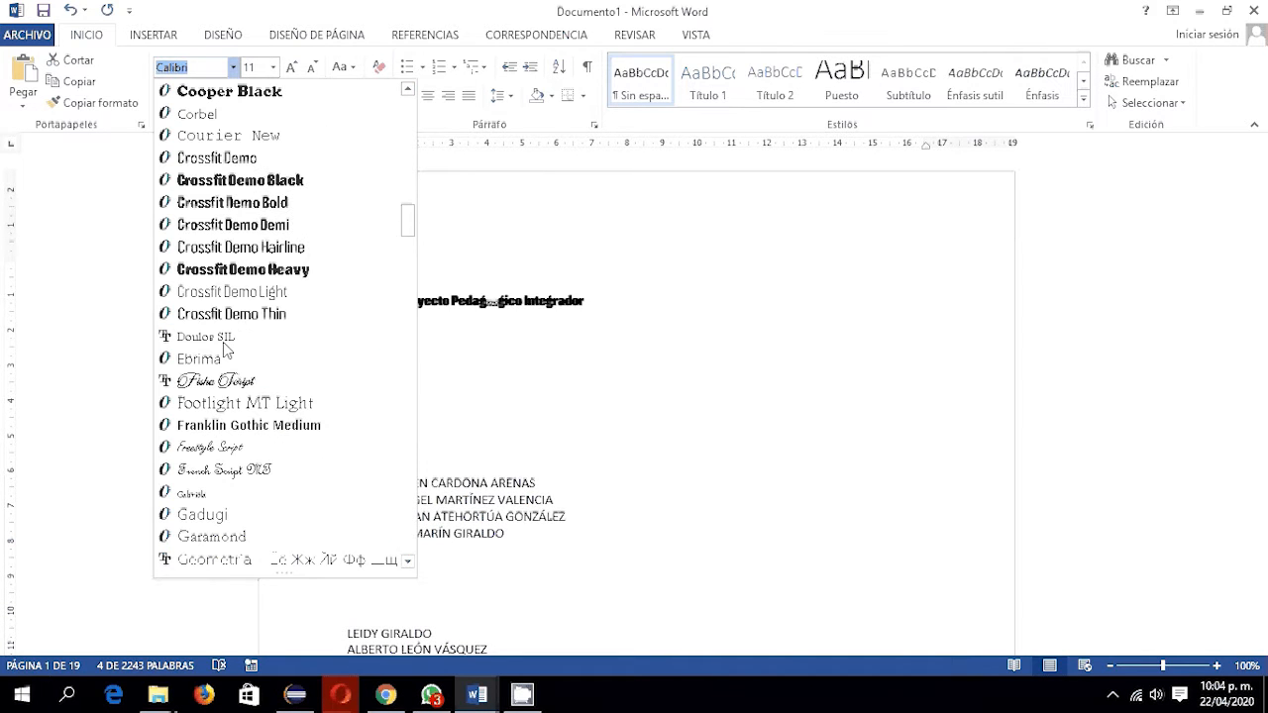
scroll(226, 349, "down", 2)
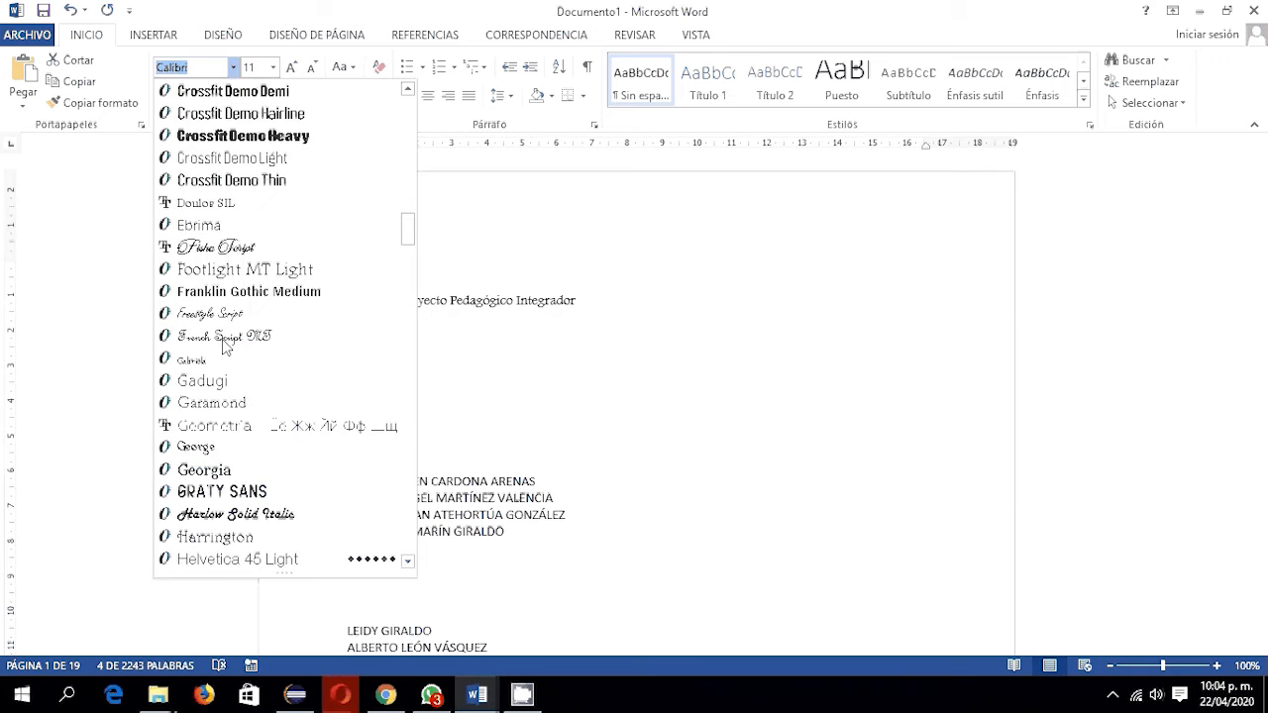
scroll(224, 345, "down", 2)
scroll(226, 347, "down", 1)
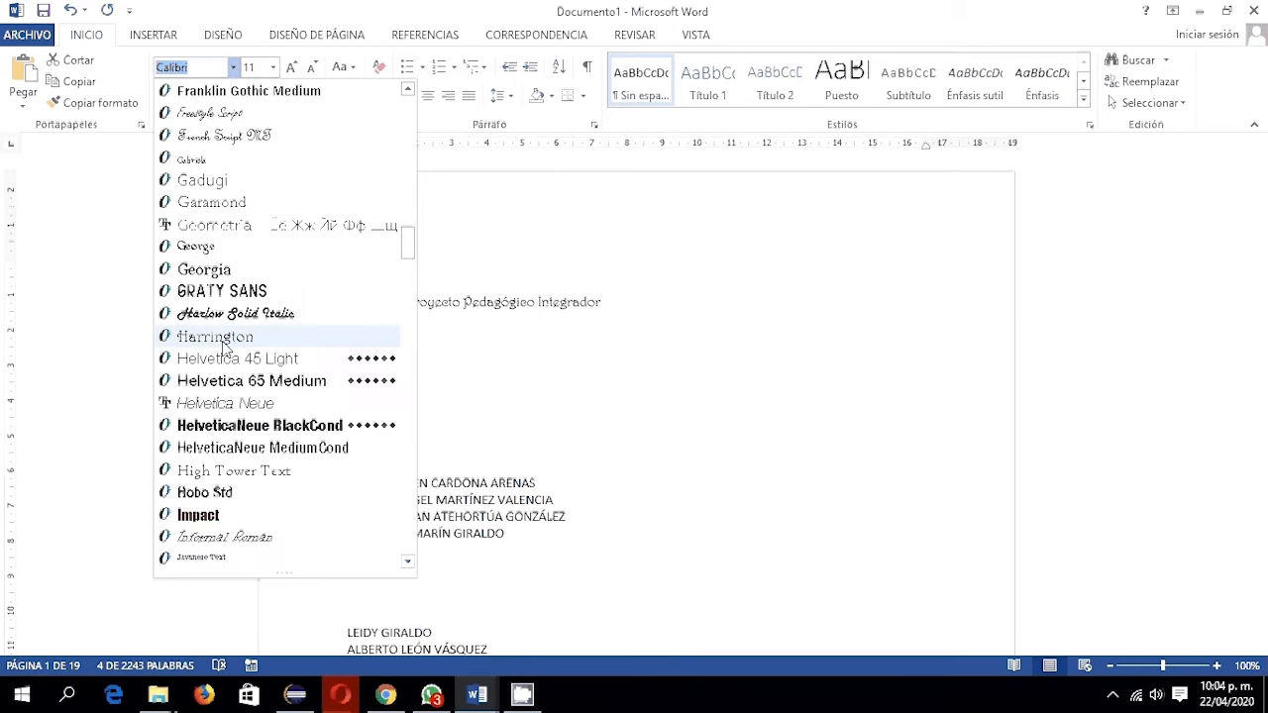
scroll(225, 347, "down", 5)
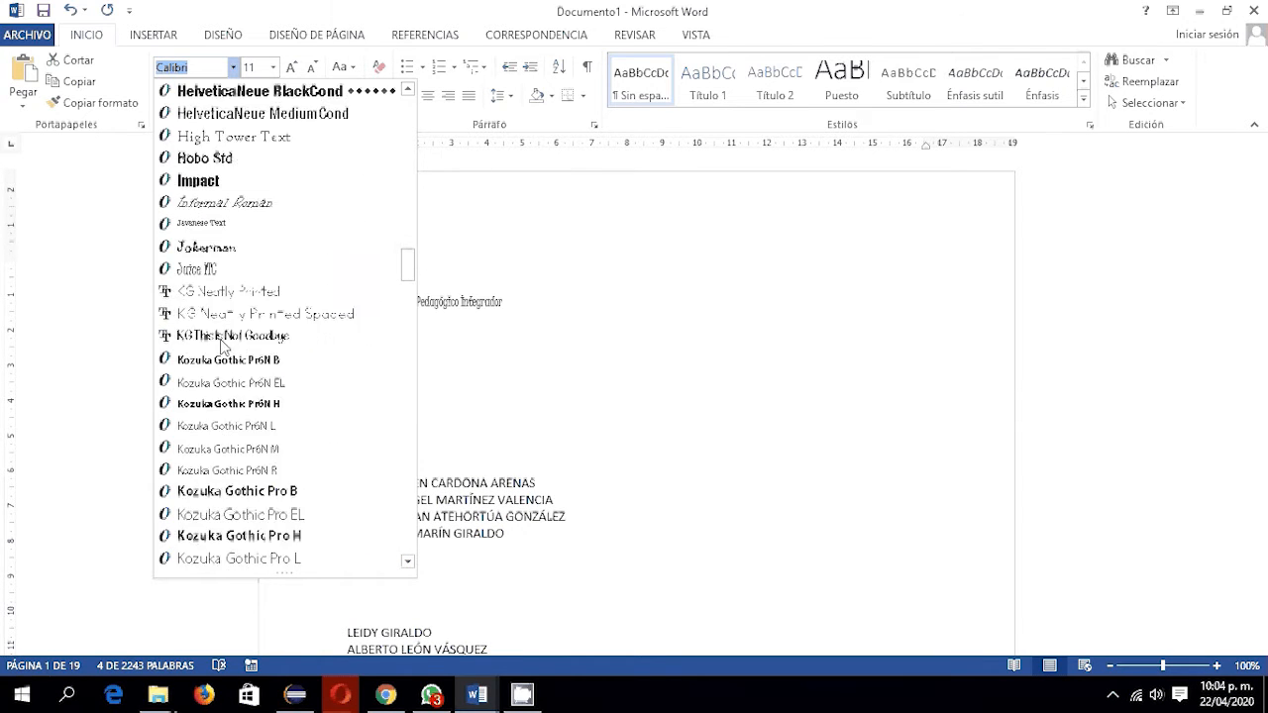
scroll(221, 345, "down", 5)
scroll(222, 344, "down", 3)
scroll(222, 345, "up", 3)
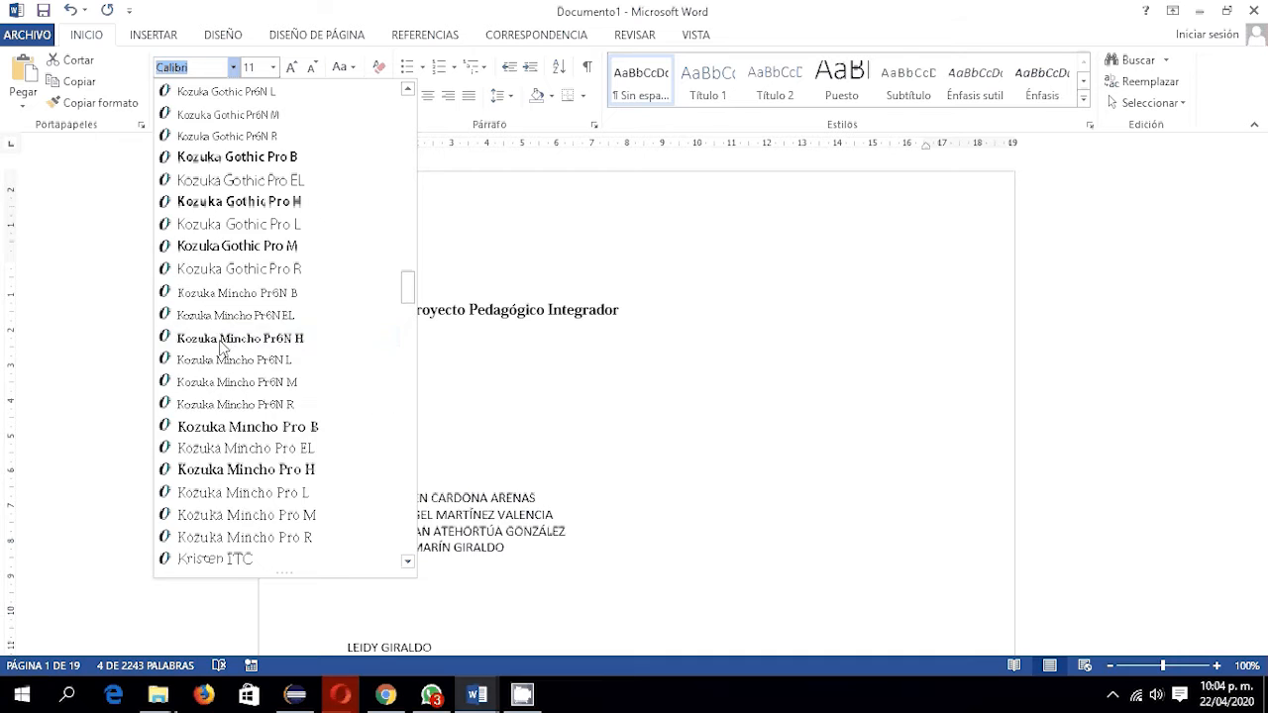
scroll(222, 345, "up", 15)
scroll(225, 340, "up", 12)
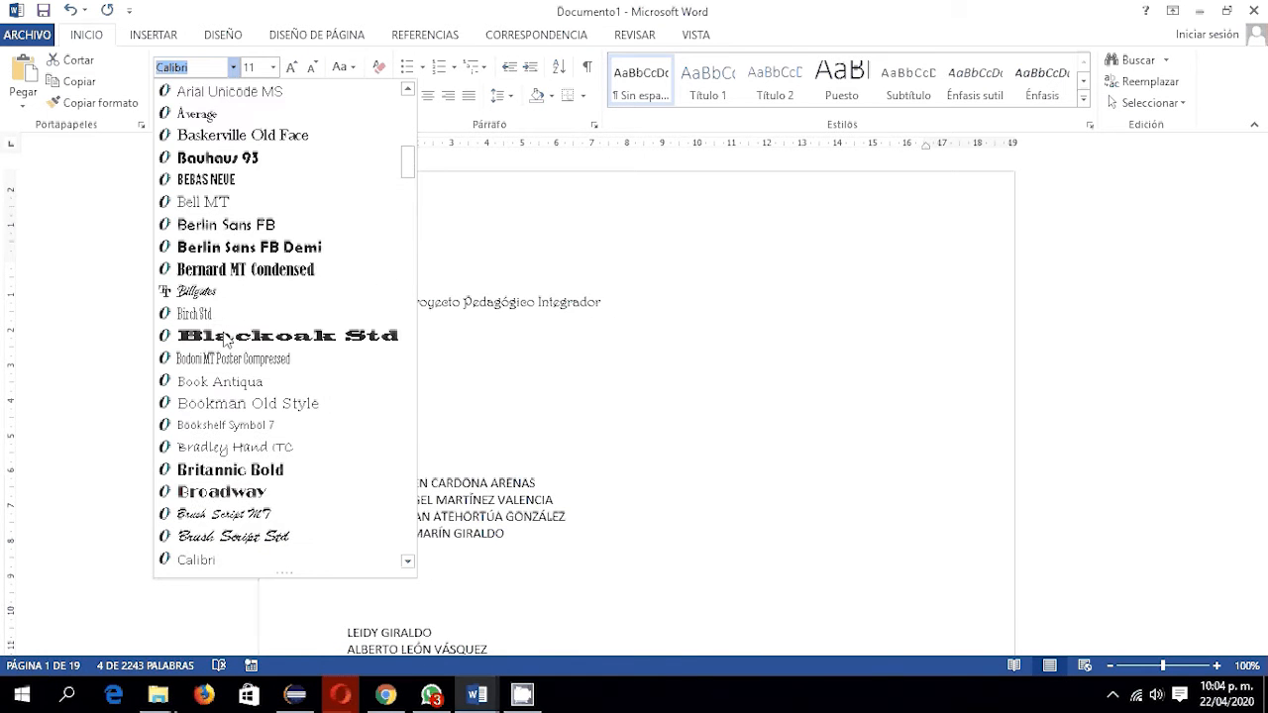
Set the cover title's font to Lucida Sans Unicode.
left_click(198, 71)
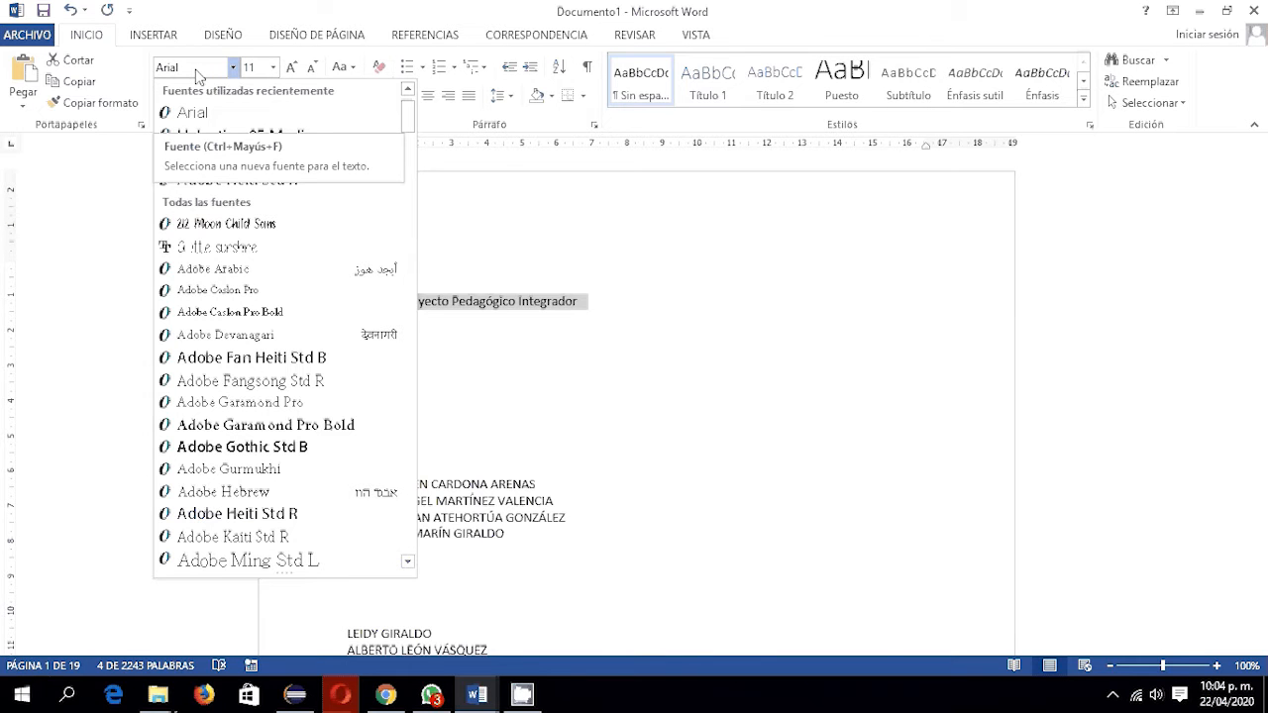
left_click(235, 67)
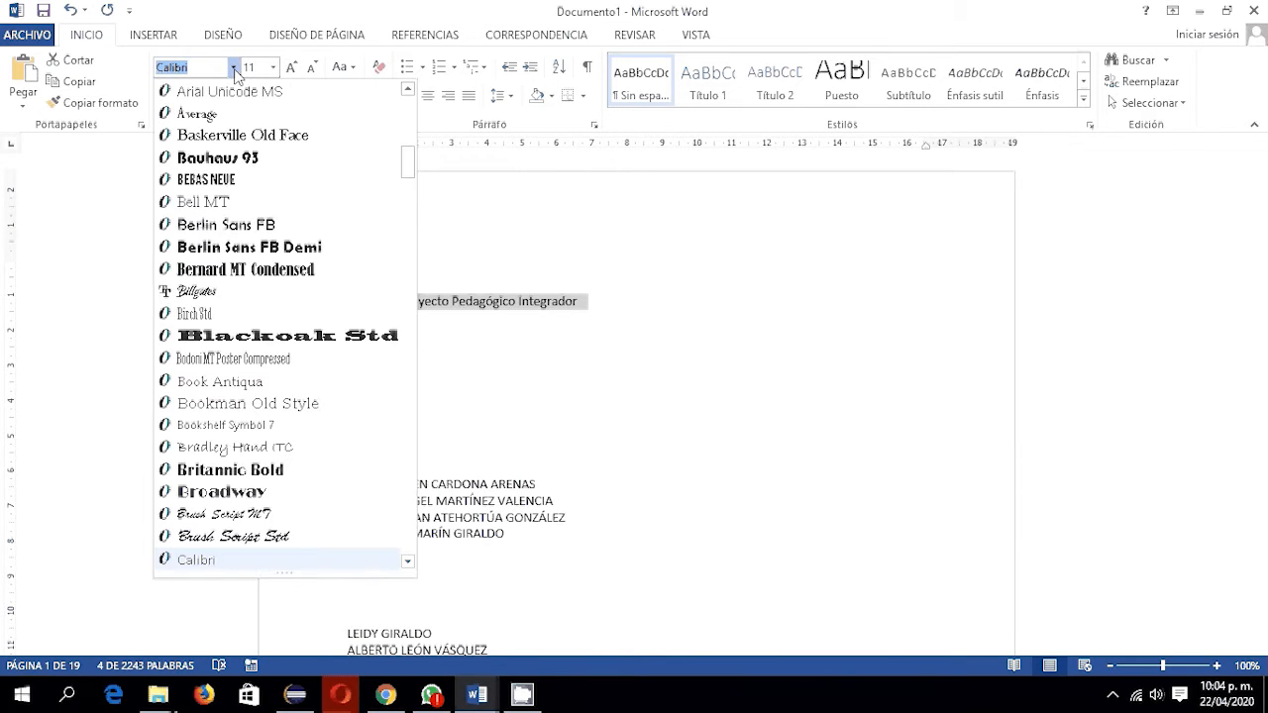
type("Lucida Sans U")
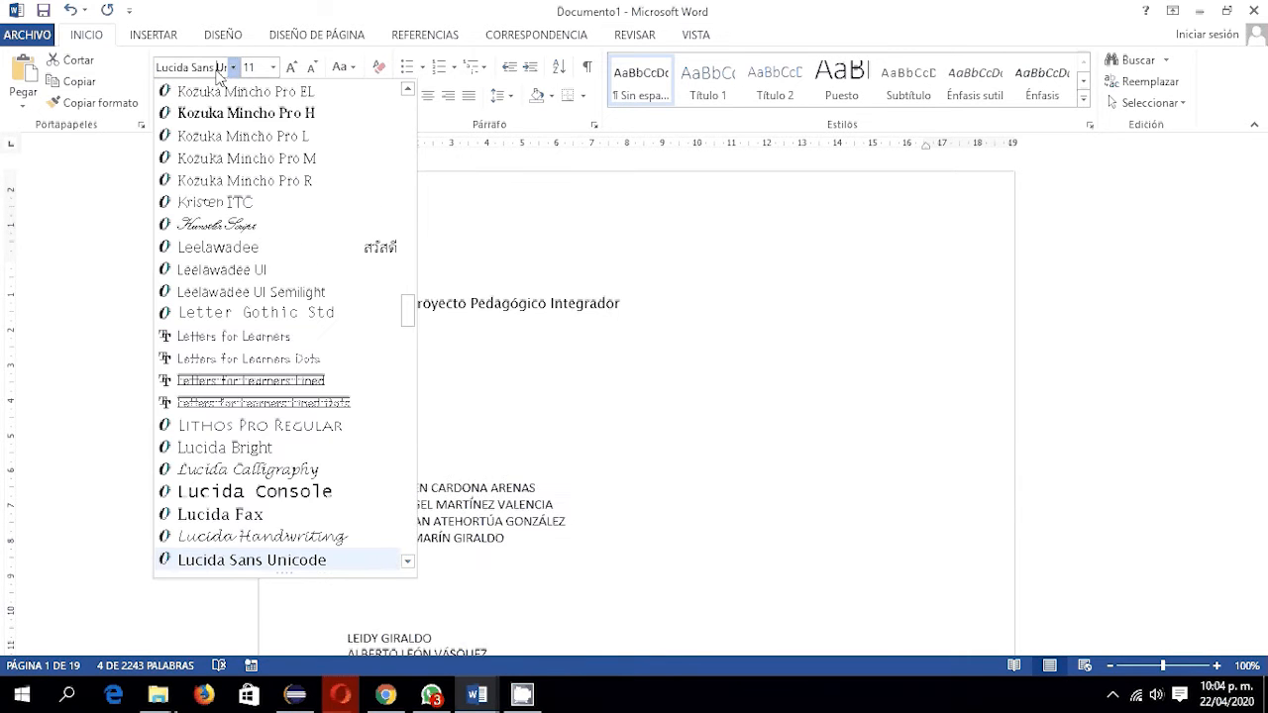
key("Return")
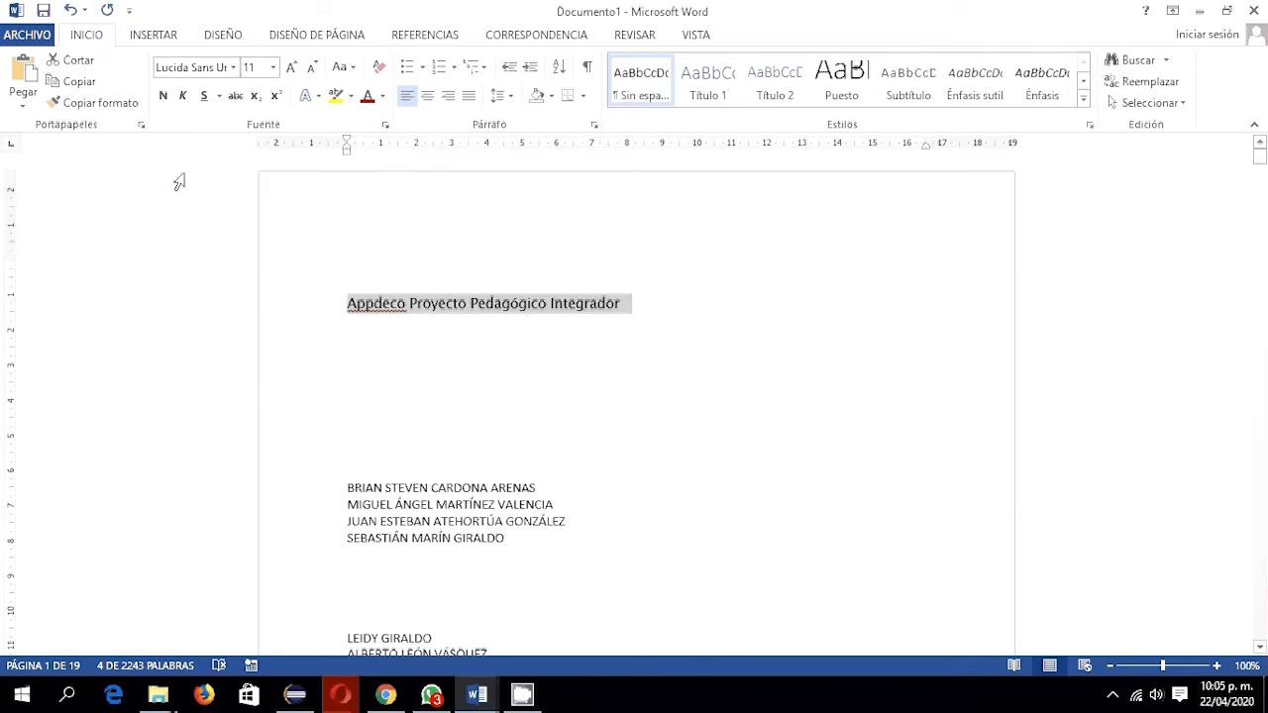
Set the cover title's font to Times New Roman at size 12.
left_click(234, 69)
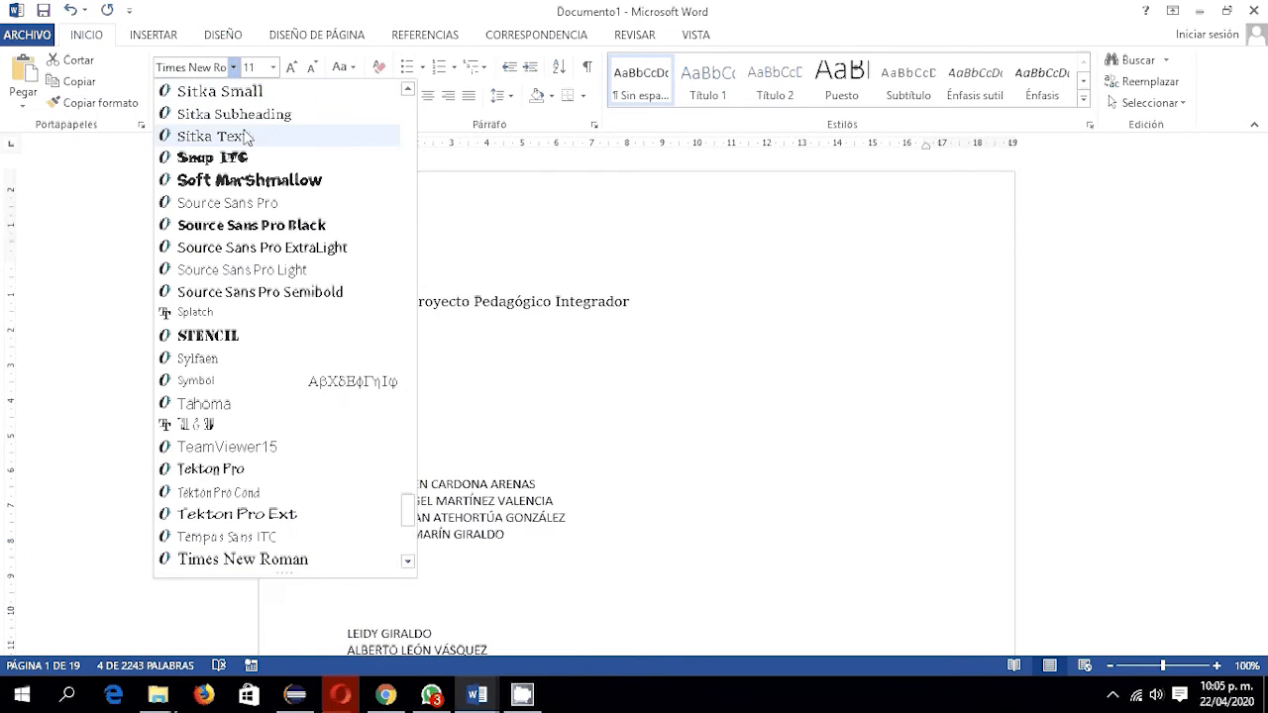
left_click(267, 560)
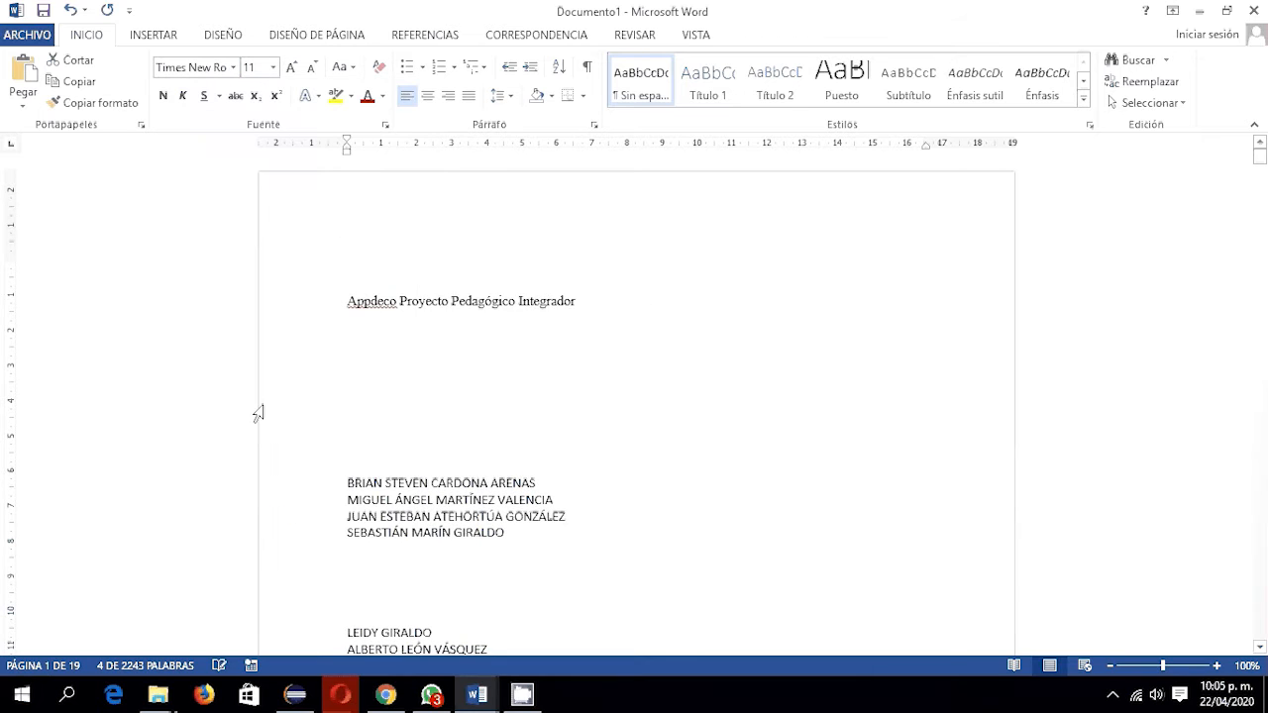
left_click(253, 67)
type("12")
key("Return")
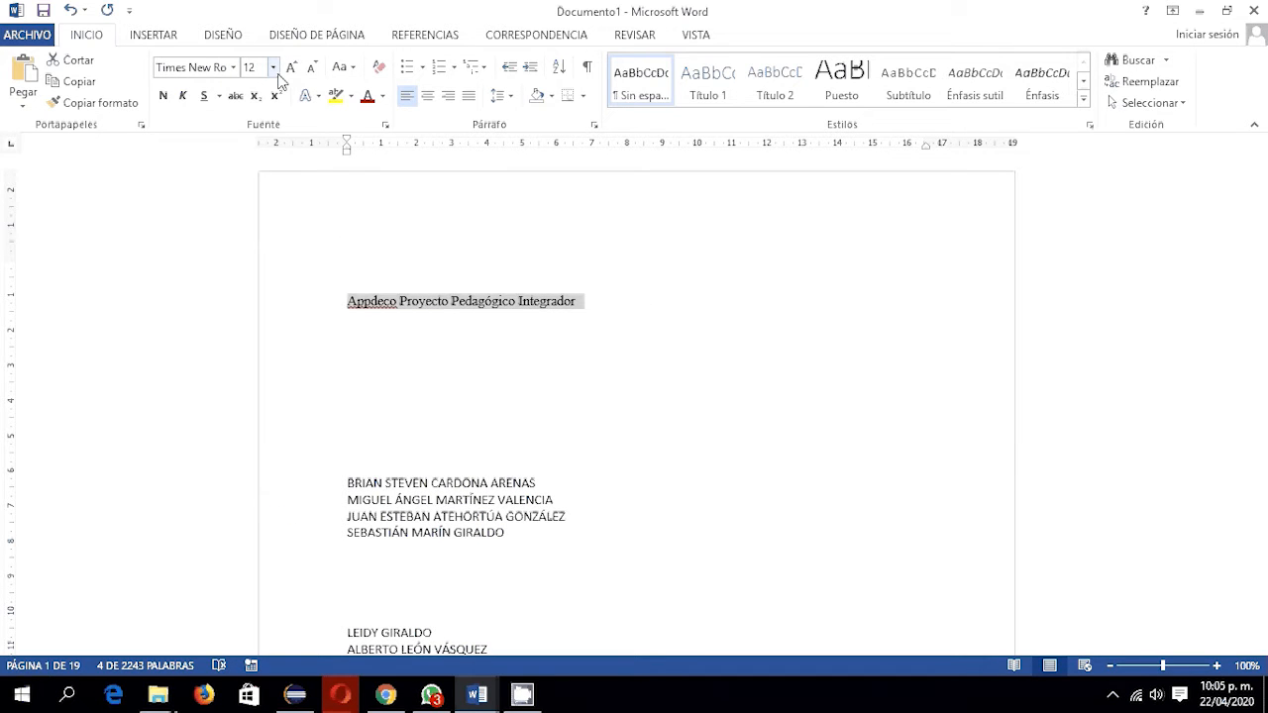
Try Georgia as the font of the cover title.
left_click(199, 68)
type("Georgia")
key("Return")
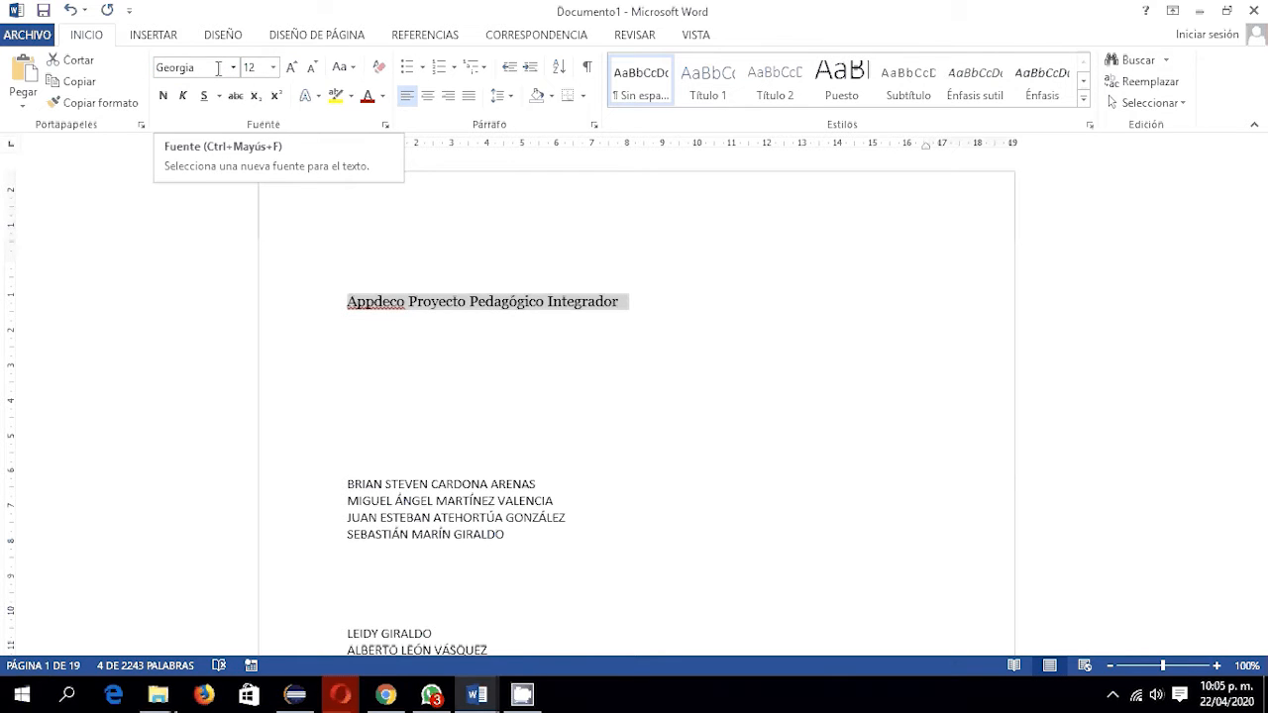
Set the cover title's font to Lucida Sans Unicode and centre the title line.
left_click(233, 67)
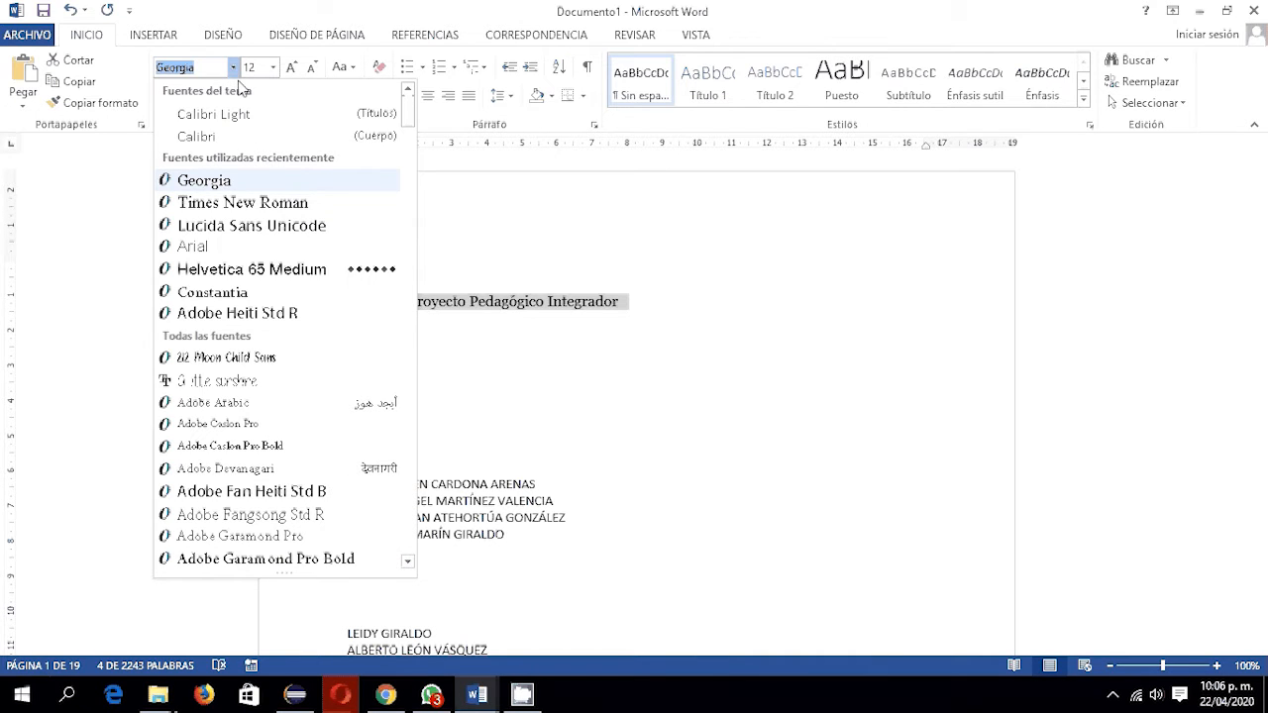
left_click(272, 225)
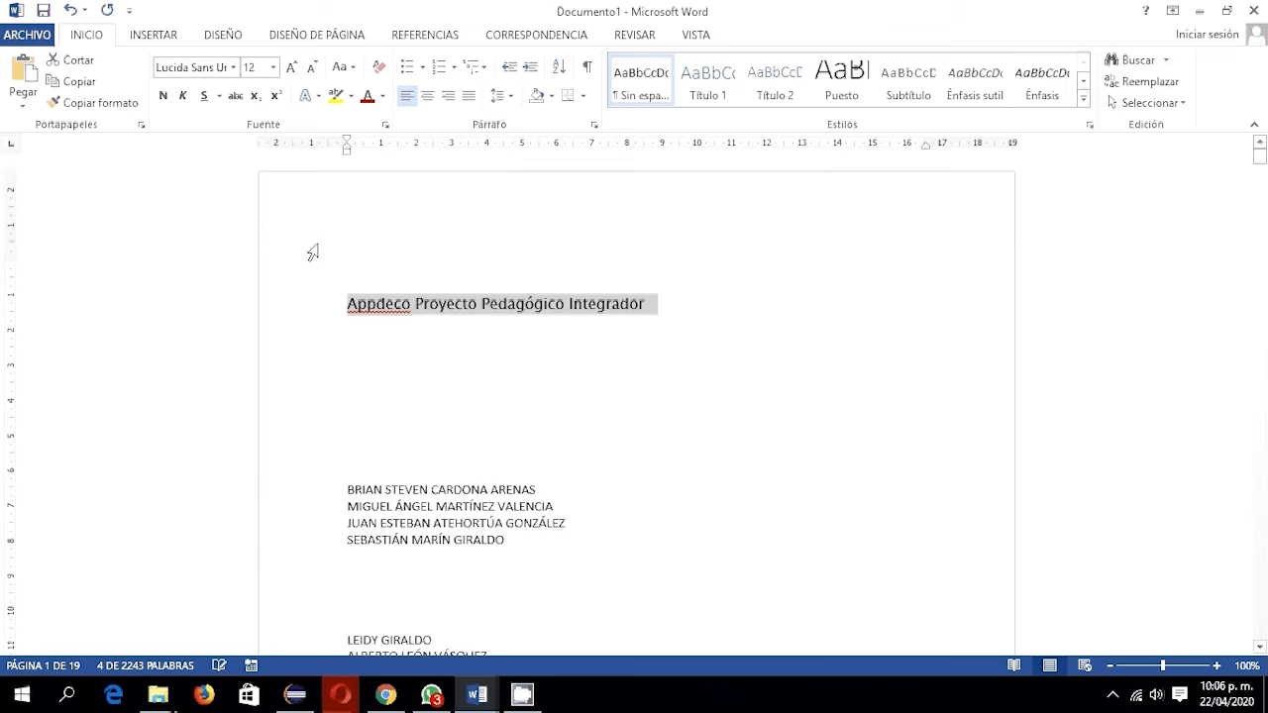
left_click_drag(696, 306, 348, 307)
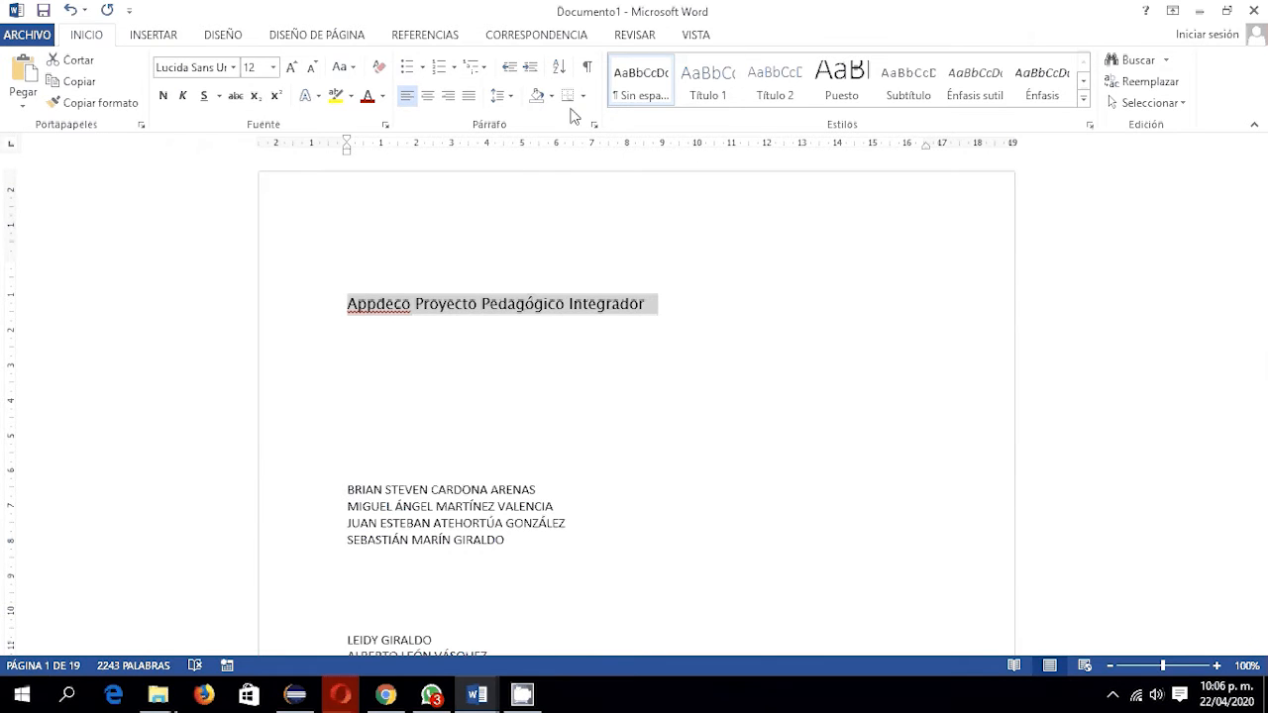
left_click(427, 95)
left_click(553, 271)
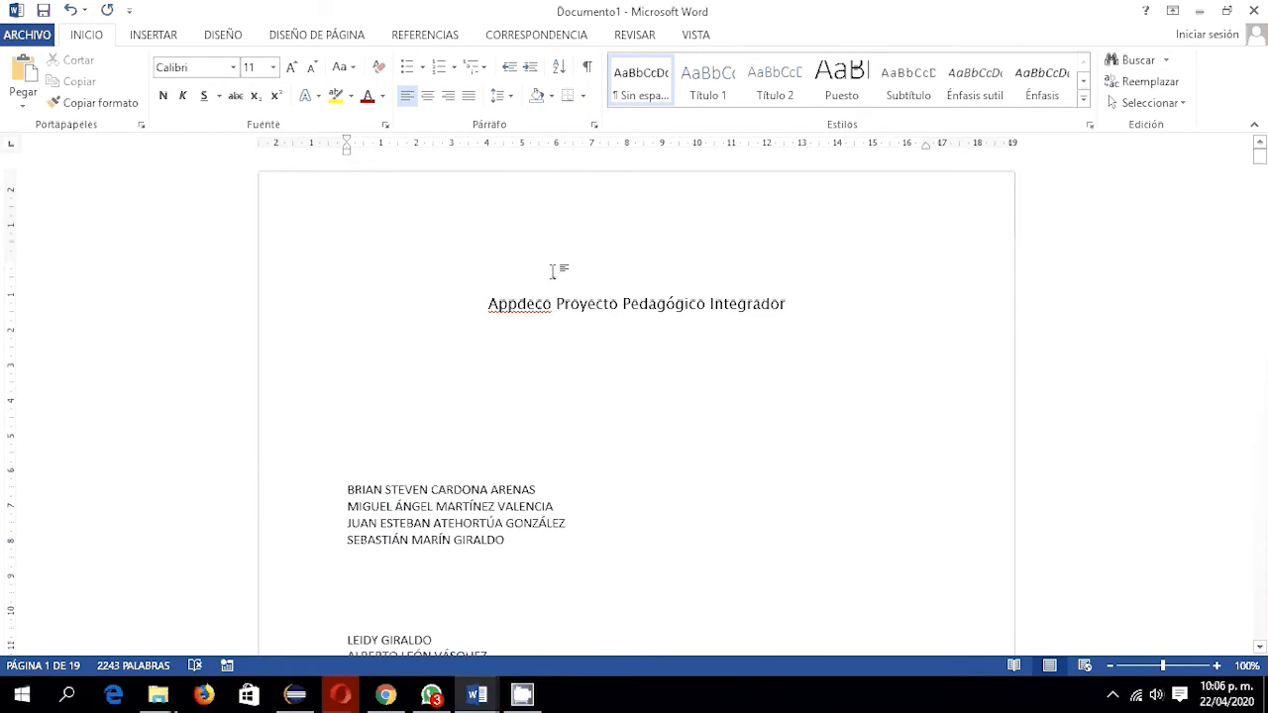
Insert one empty line above the cover title and another one below it.
key("Return")
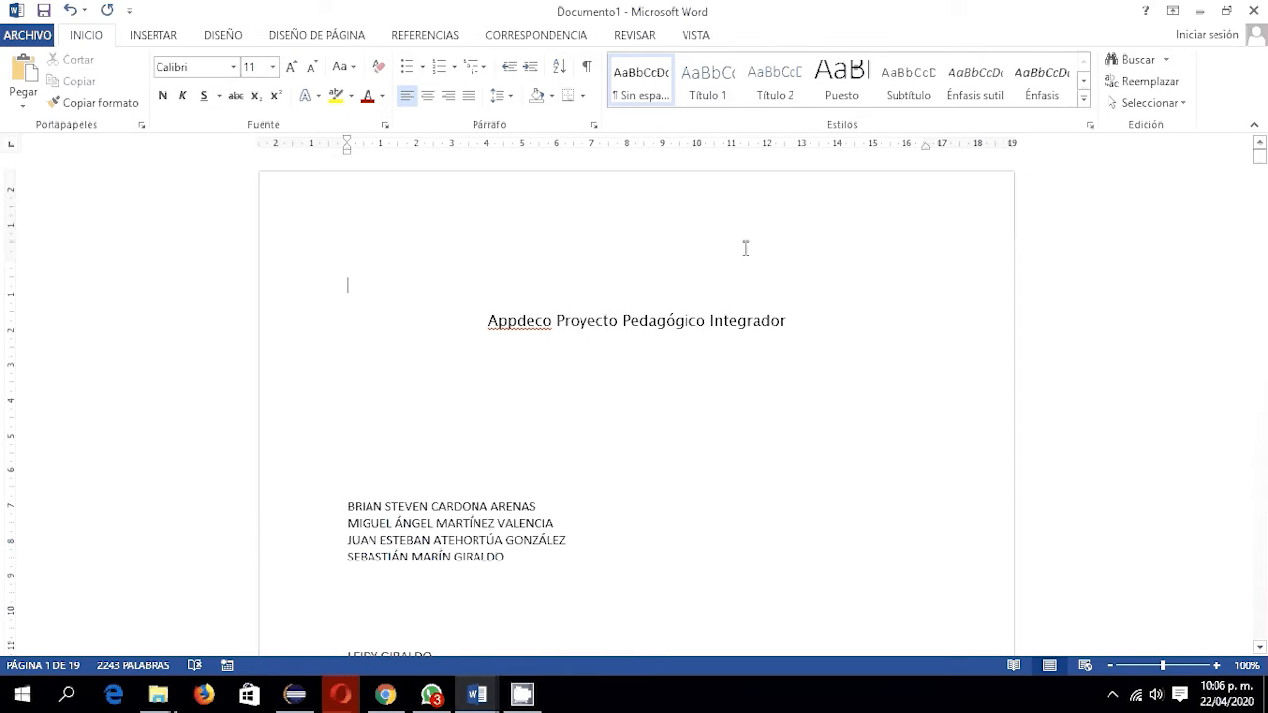
left_click(801, 325)
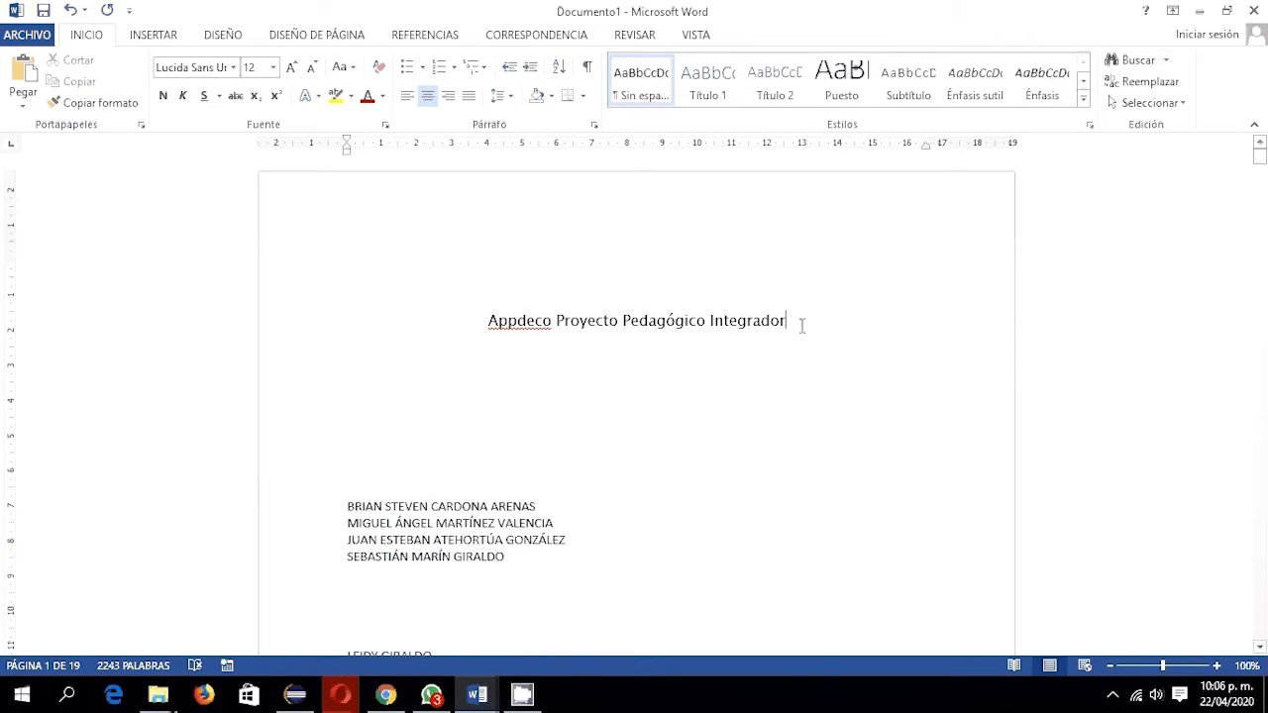
key("Return")
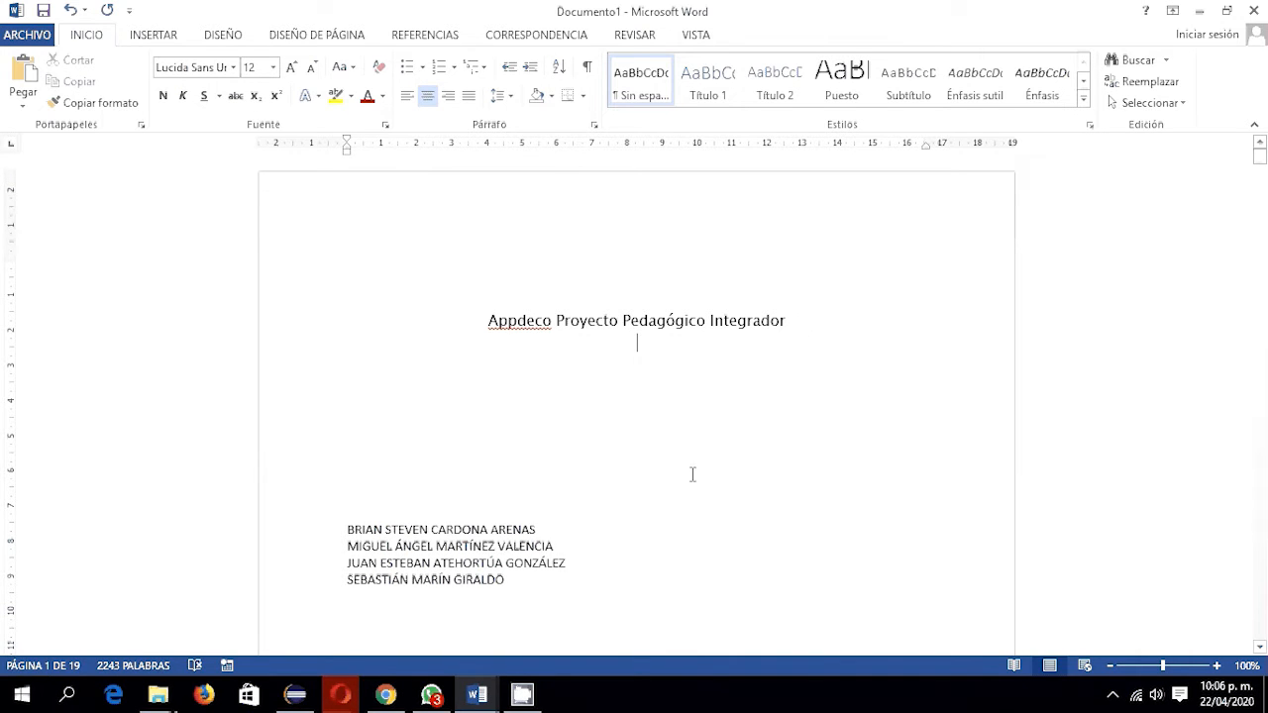
Apply double (Doble) line spacing to the cover text from the title down through the author names.
left_click_drag(490, 320, 628, 577)
scroll(629, 567, "down", 5)
scroll(540, 416, "up", 5)
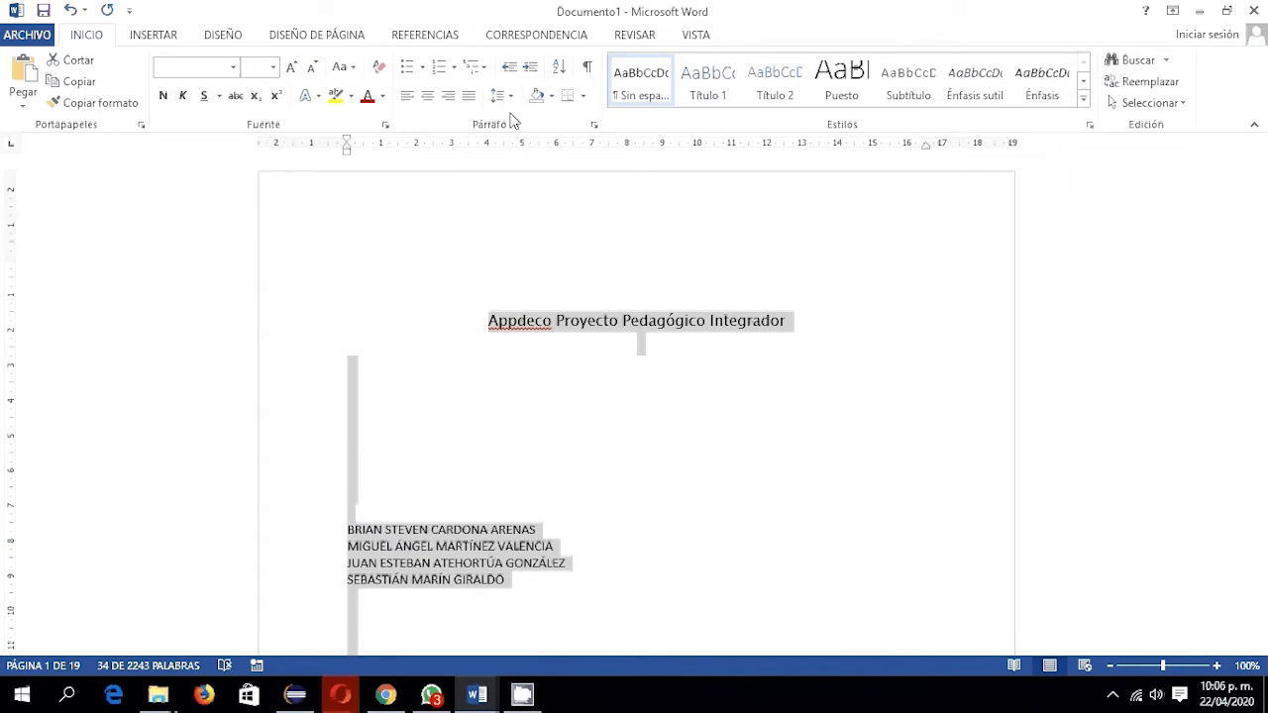
scroll(70, 39, "down", 3)
scroll(89, 41, "up", 3)
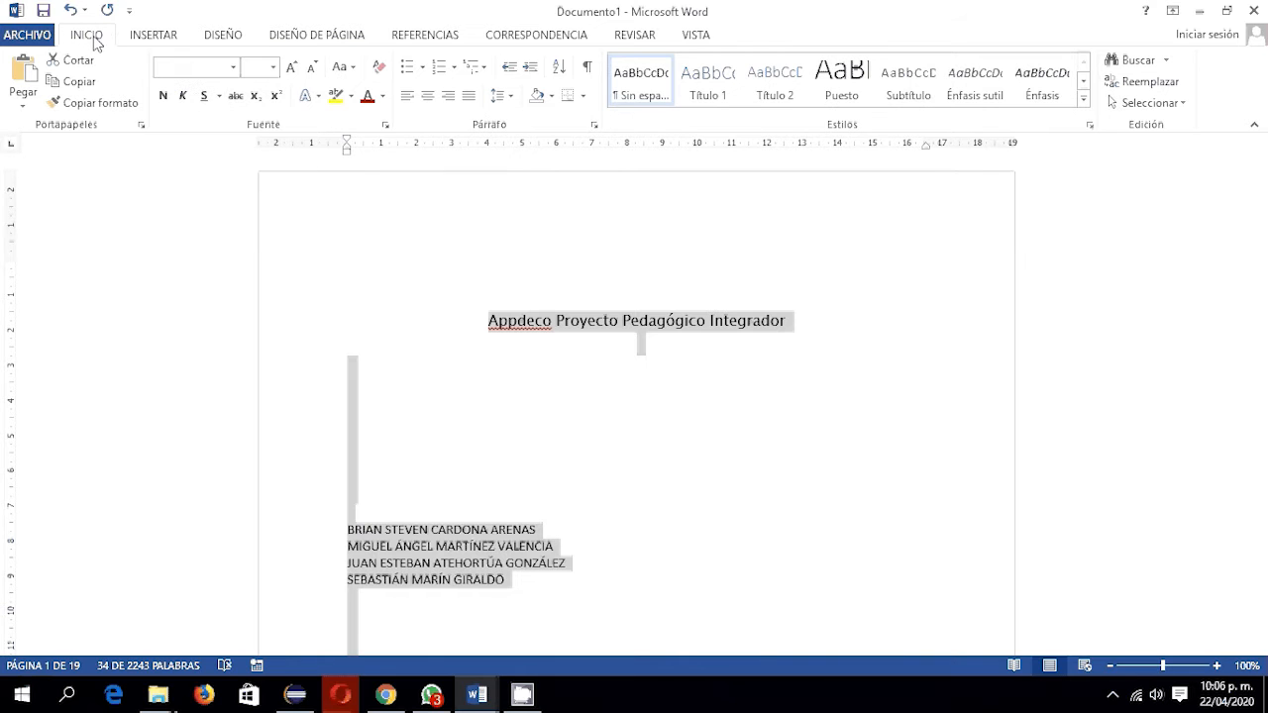
left_click(594, 124)
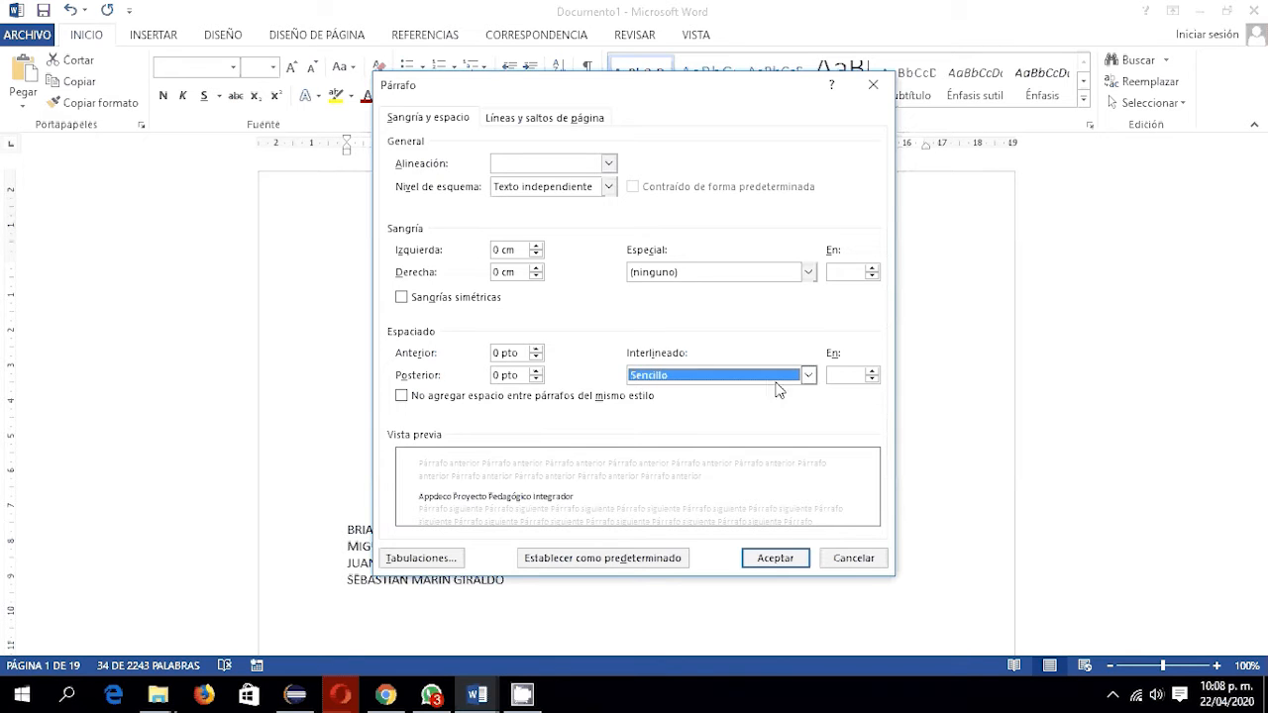
left_click(808, 375)
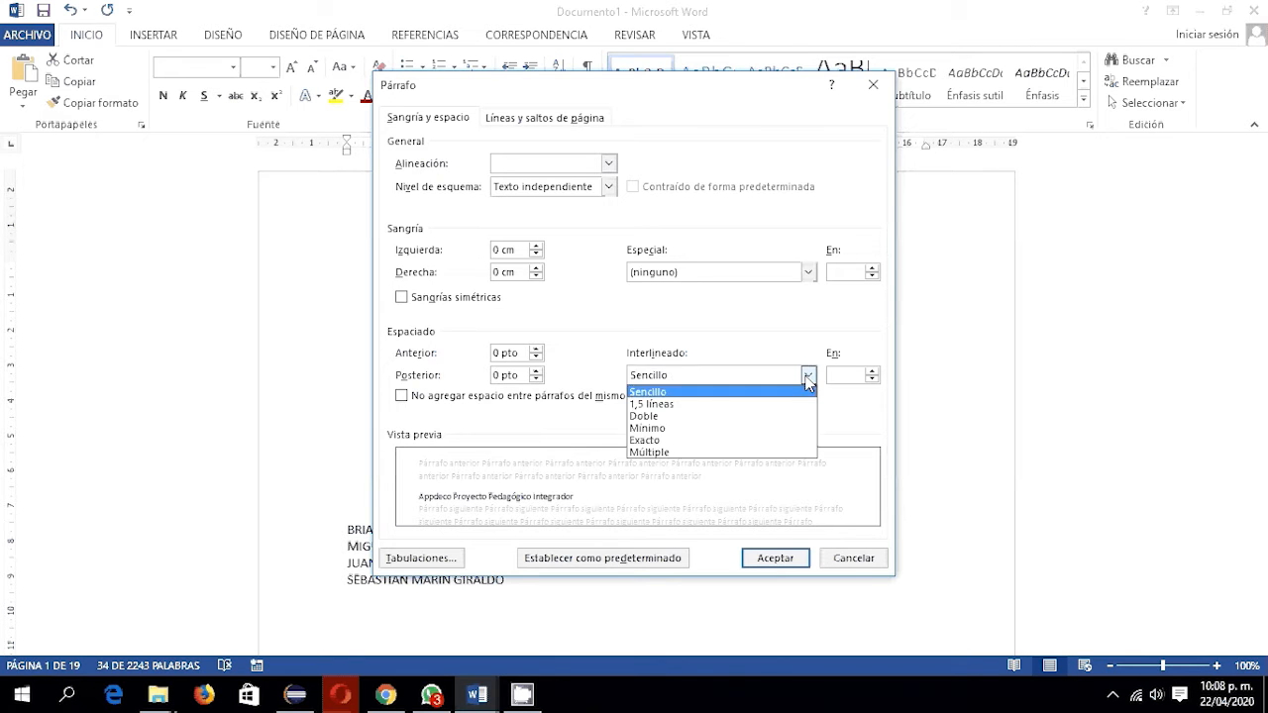
left_click(772, 428)
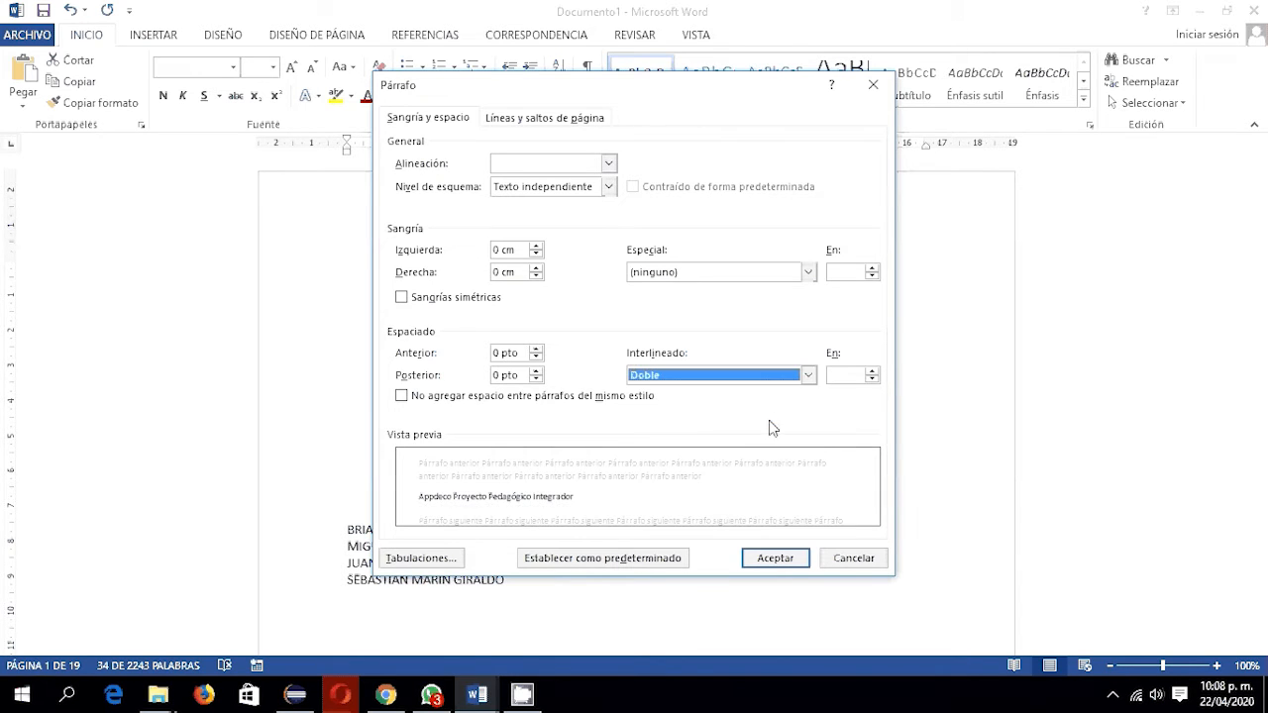
left_click(780, 561)
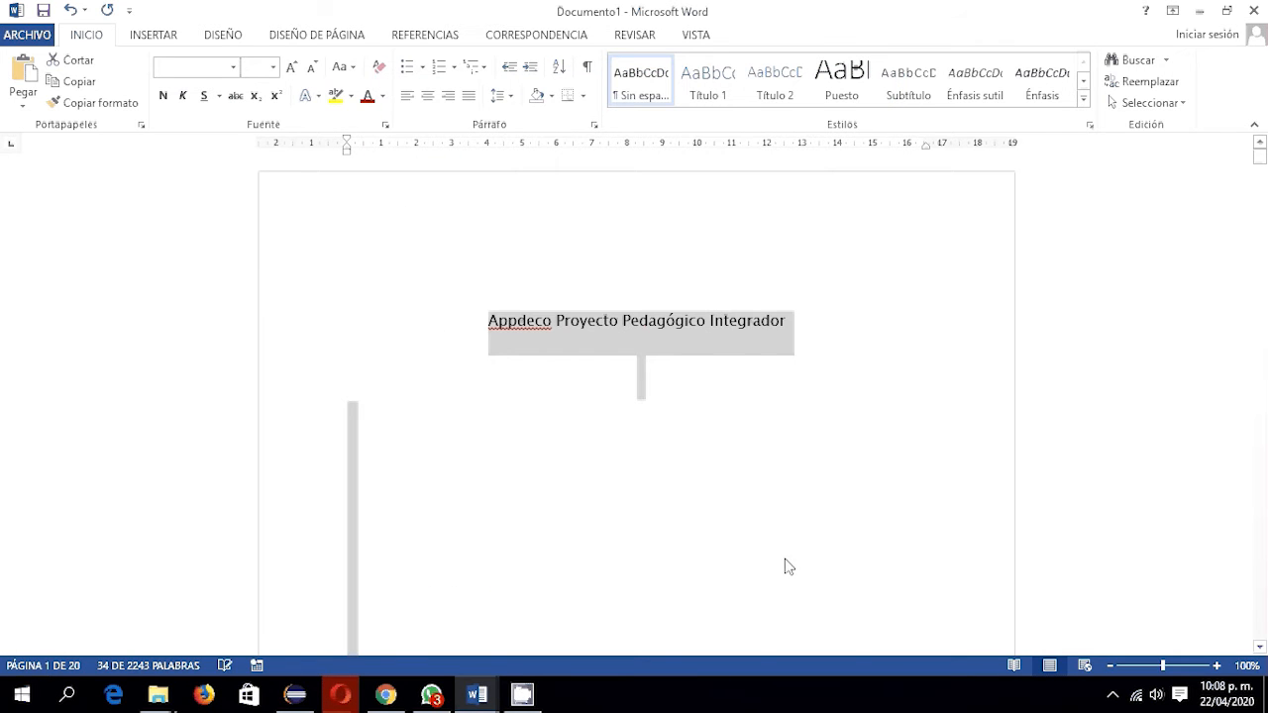
Delete the surplus empty lines between the cover title and the list of author names.
left_click(622, 364)
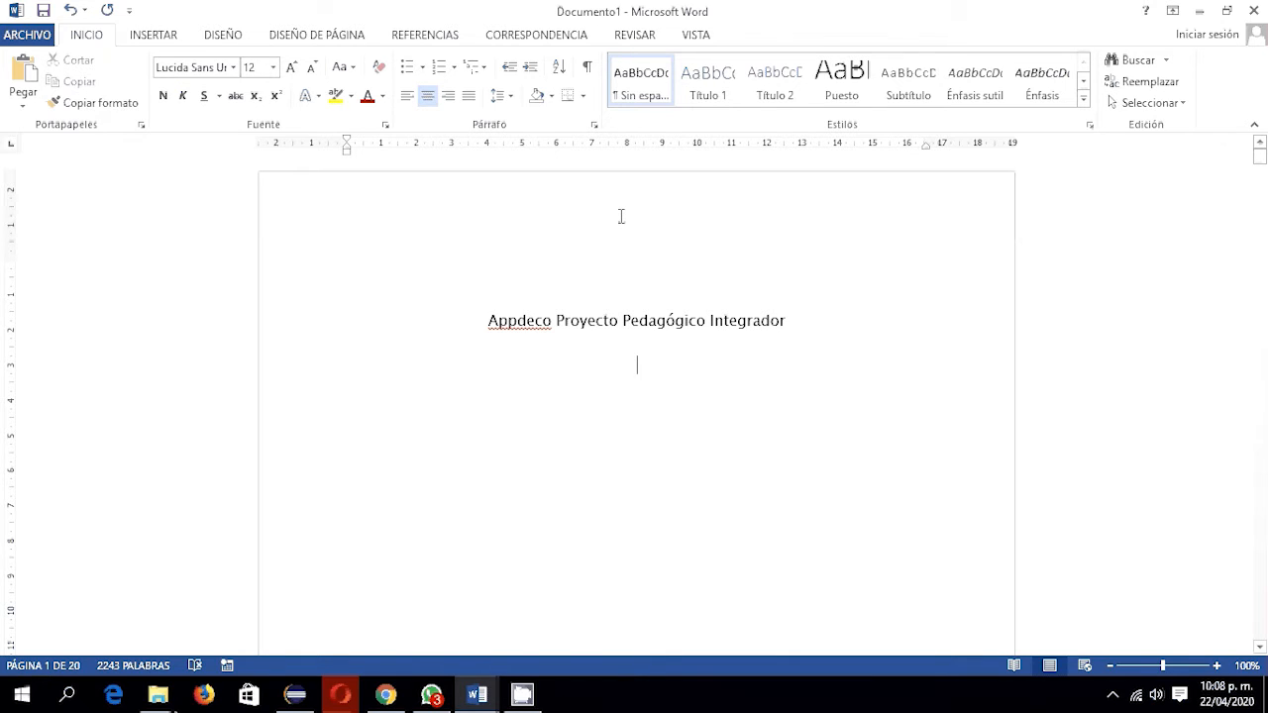
key("Down")
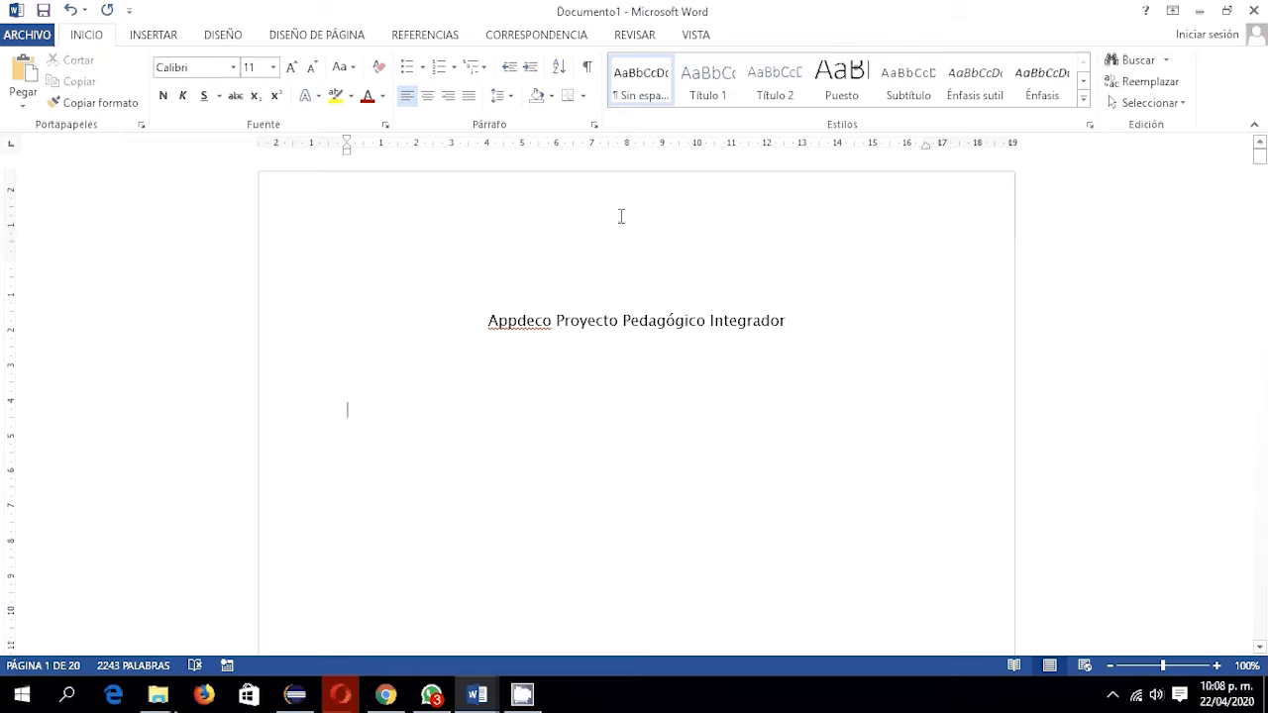
key("Delete")
key("Delete")
key("Delete")
key("Delete")
key("Delete")
key("Delete")
key("Delete")
key("Delete")
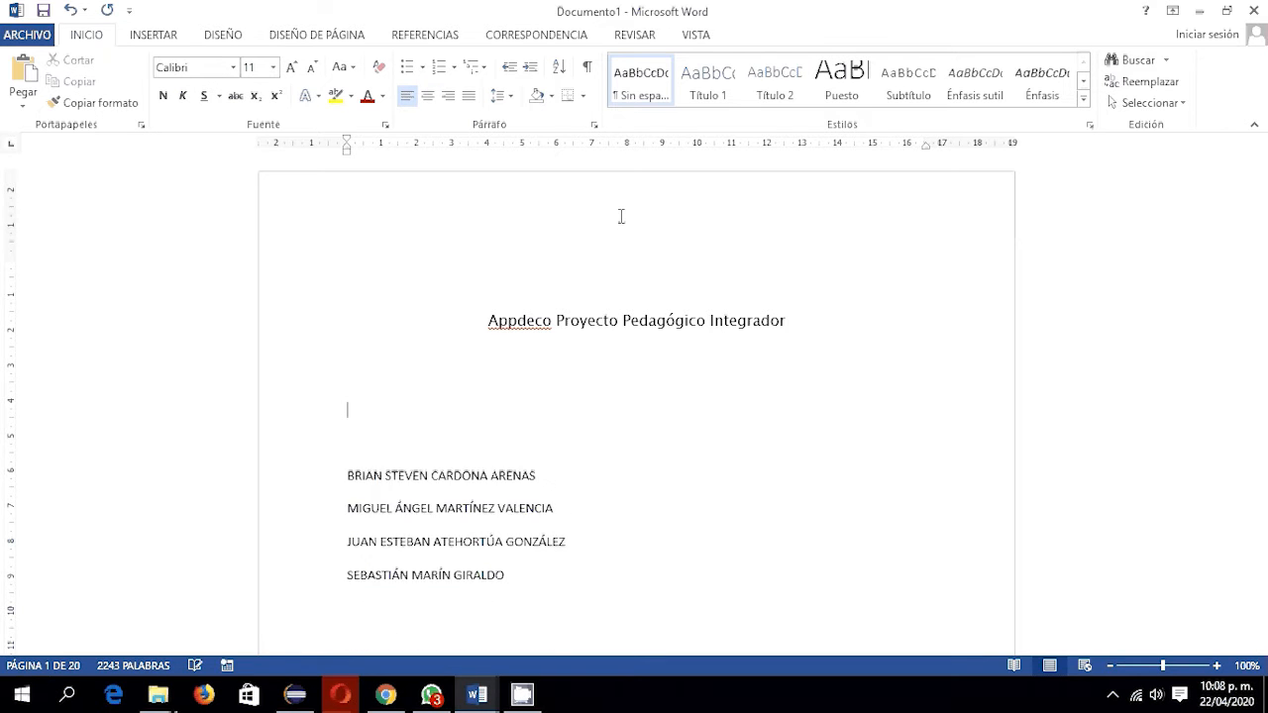
Change the four author names from all capitals to sentence case and centre them.
left_click_drag(510, 509, 346, 414)
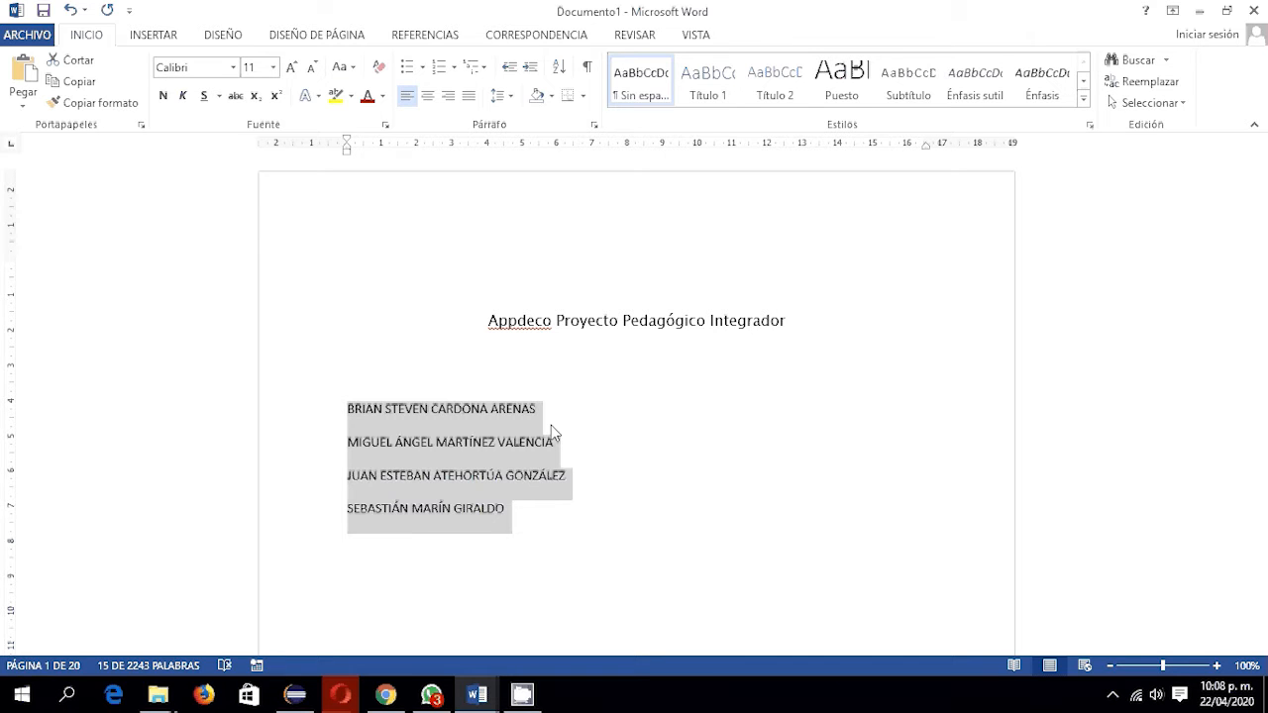
key("shift+F3")
key("shift+F3")
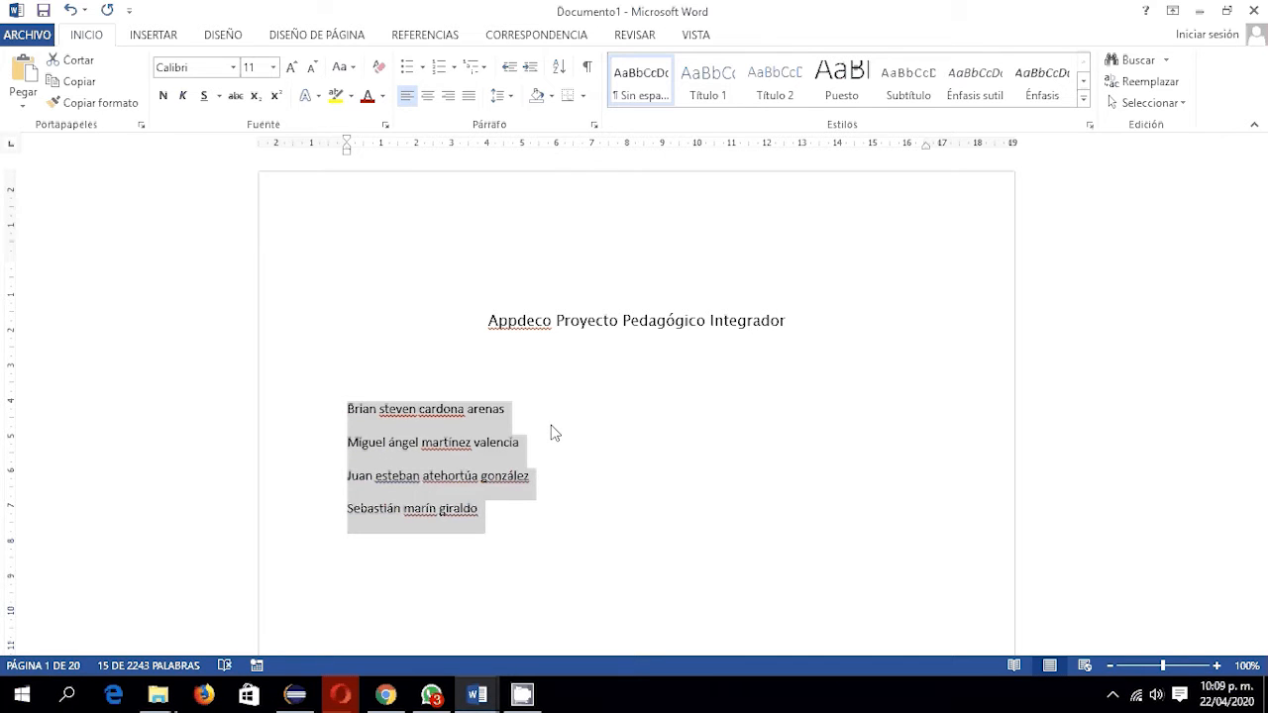
key("shift+F3")
key("shift+F3")
key("shift+F3")
left_click(428, 96)
Join the author names into one running line, separated by commas.
left_click(719, 409)
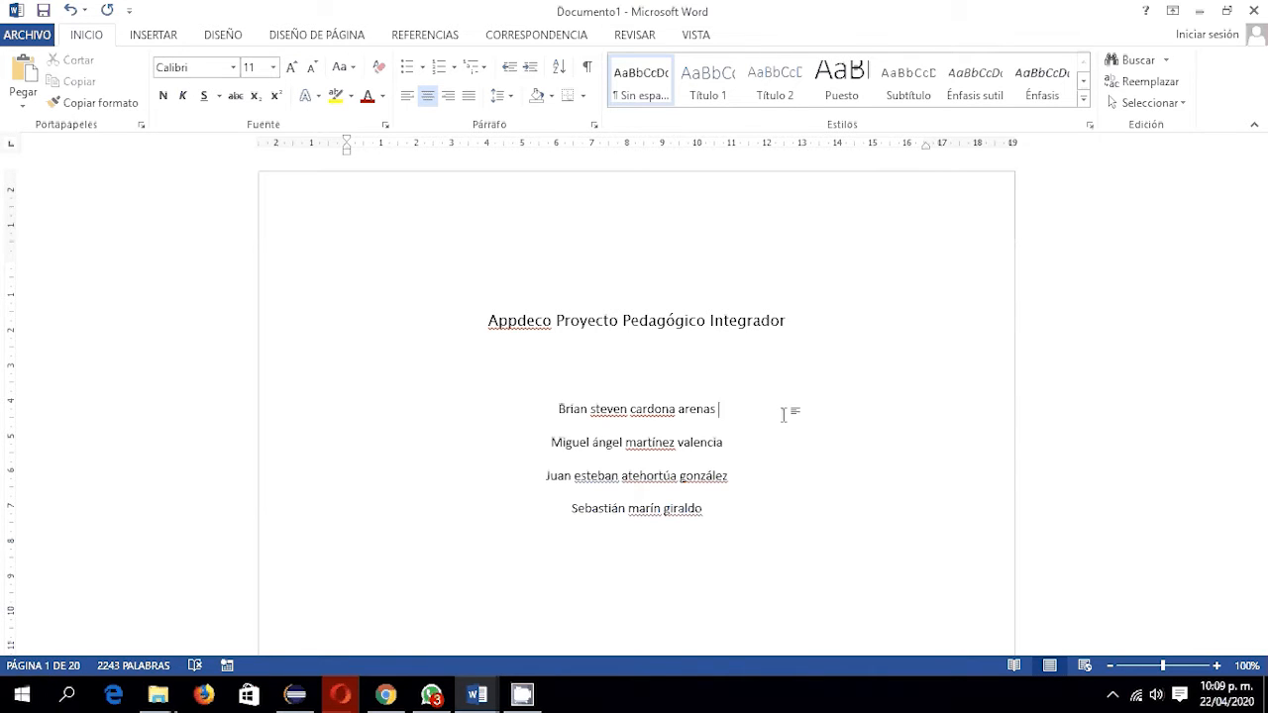
type(",")
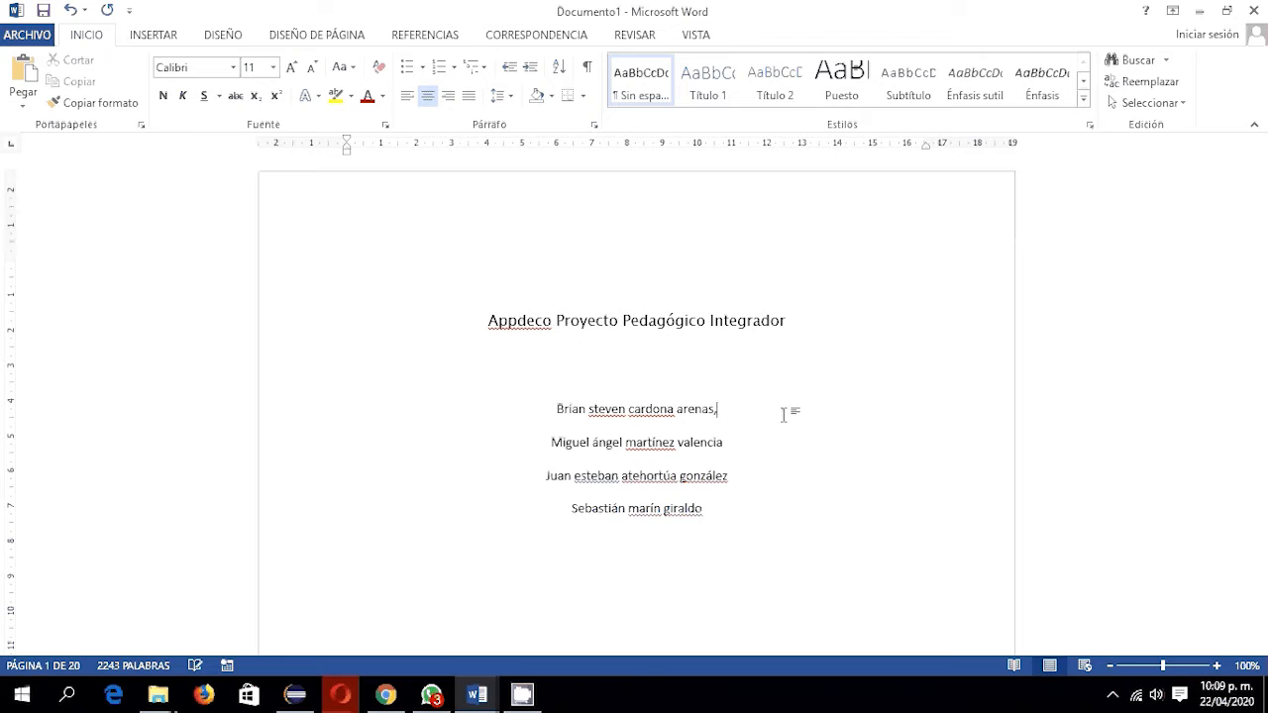
key("Delete")
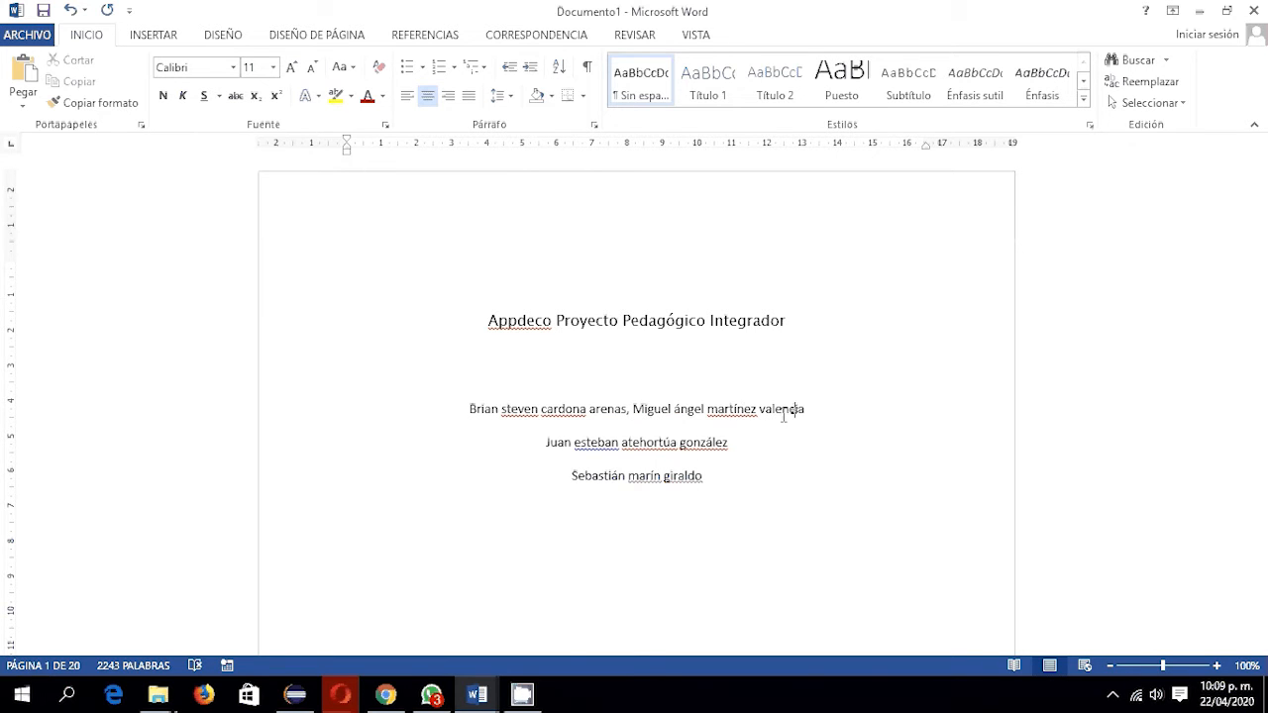
key("End")
type(",")
key("Delete")
key("End")
key("Delete")
type(",")
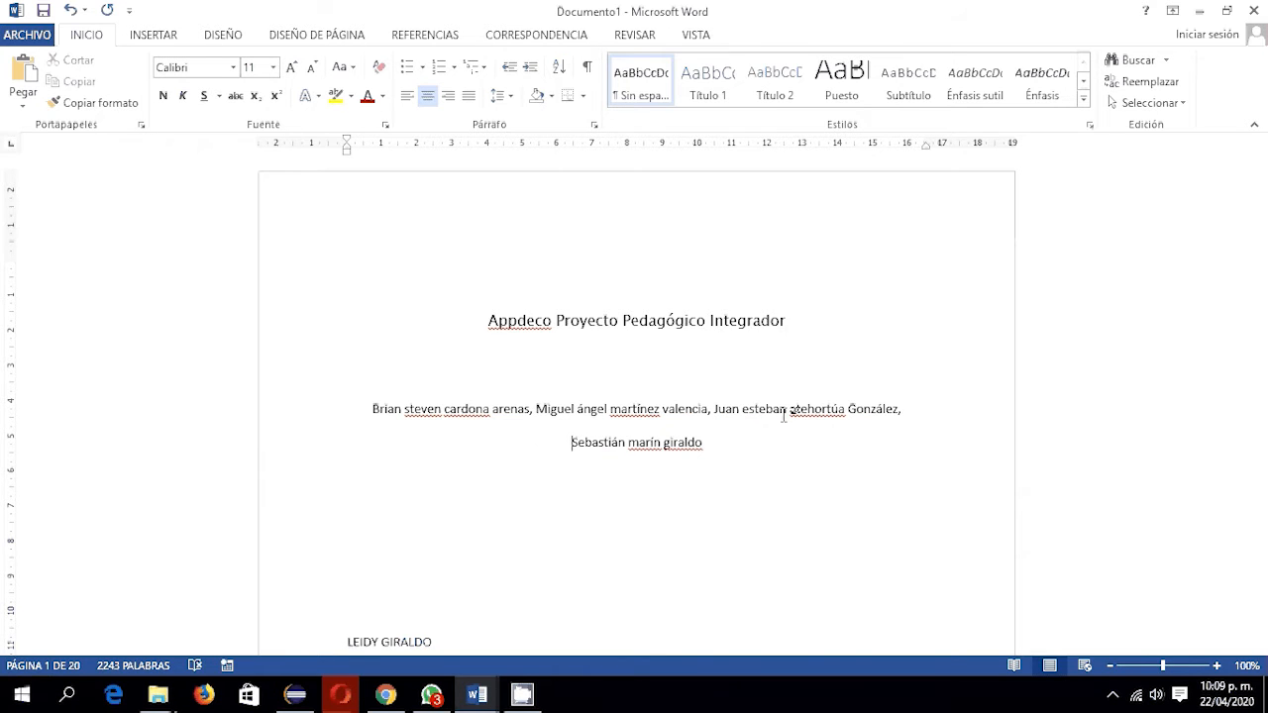
Abbreviate the first author's middle name to its initial with a period and capitalise the first surname.
left_click(411, 408)
key("Delete")
key("Delete")
key("Delete")
key("Delete")
key("Delete")
key("Delete")
key("Delete")
key("Delete")
type("S. C")
Remove the first author's second surname, leaving the comma directly after the first surname.
key("Right")
key("Right")
key("Right")
key("Right")
key("Right")
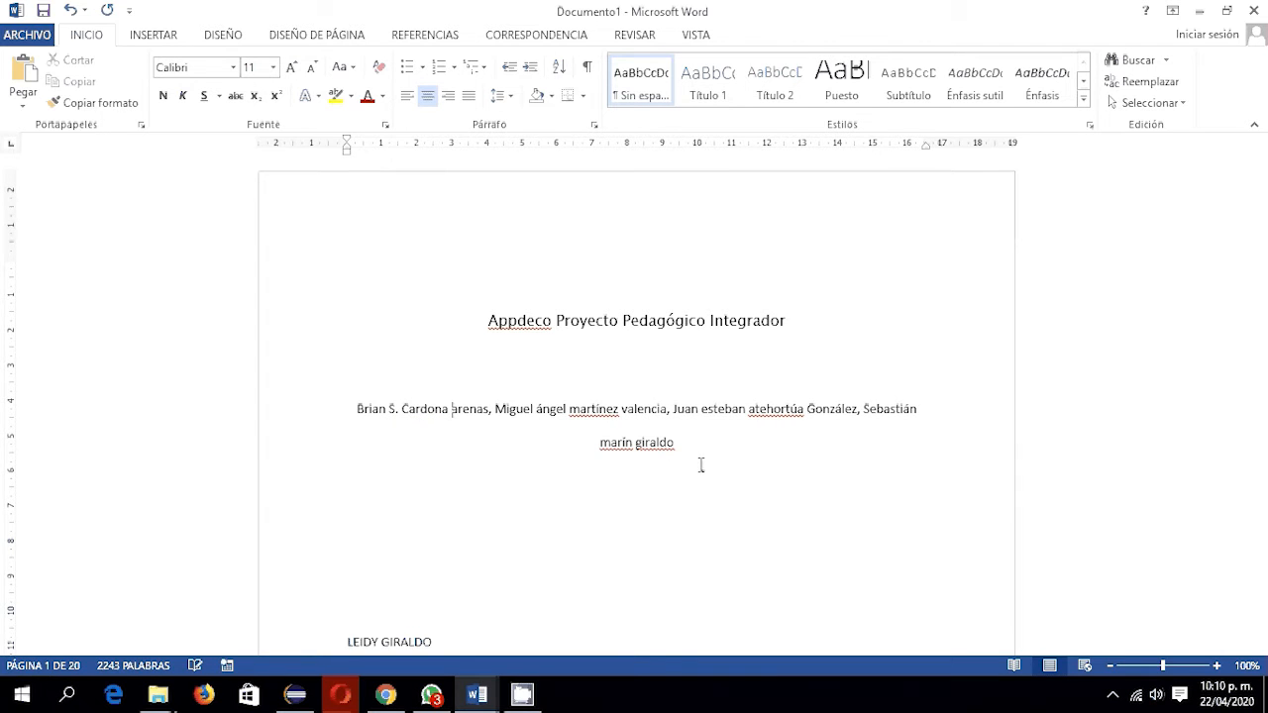
key("Delete")
key("Delete")
key("Delete")
key("Delete")
key("Delete")
key("Delete")
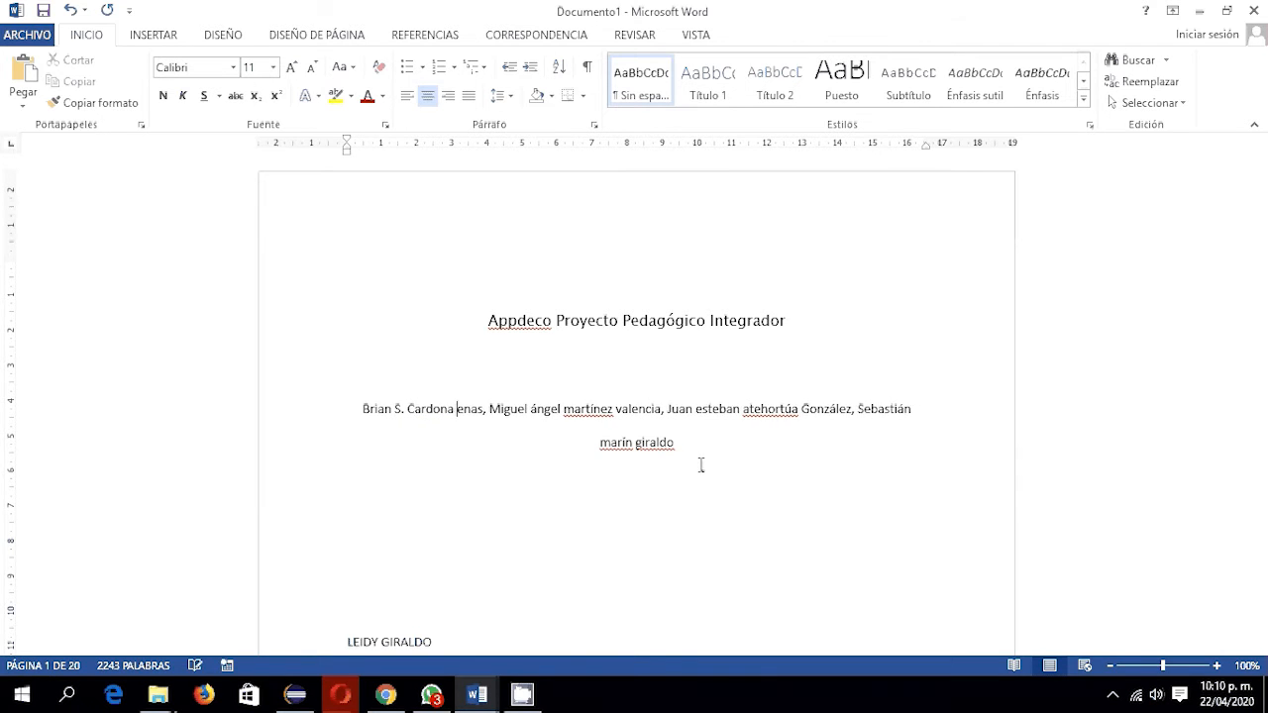
key("BackSpace")
Abbreviate the second author's middle name to its initial with a period.
key("Right")
key("Right")
key("Right")
key("Right")
key("Right")
key("Right")
key("Right")
key("Right")
key("Right")
key("Right")
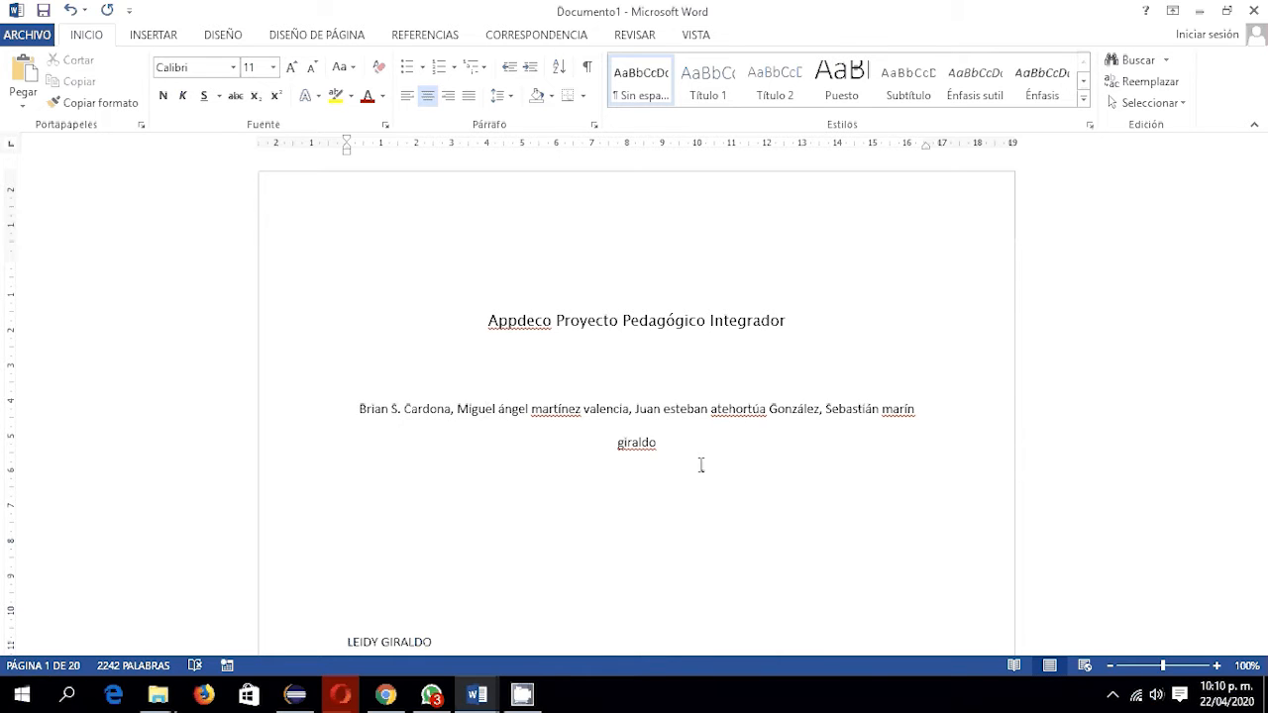
key("Delete")
key("Delete")
key("Delete")
key("Delete")
key("Delete")
type("A.")
Abbreviate the third author's middle name to its initial, remove the remaining second surnames and capitalise the first surnames.
key("ctrl+Delete")
key("ctrl+Delete")
type("E")
key("ctrl+Delete")
key("ctrl+Delete")
type("p")
key("BackSpace")
key("BackSpace")
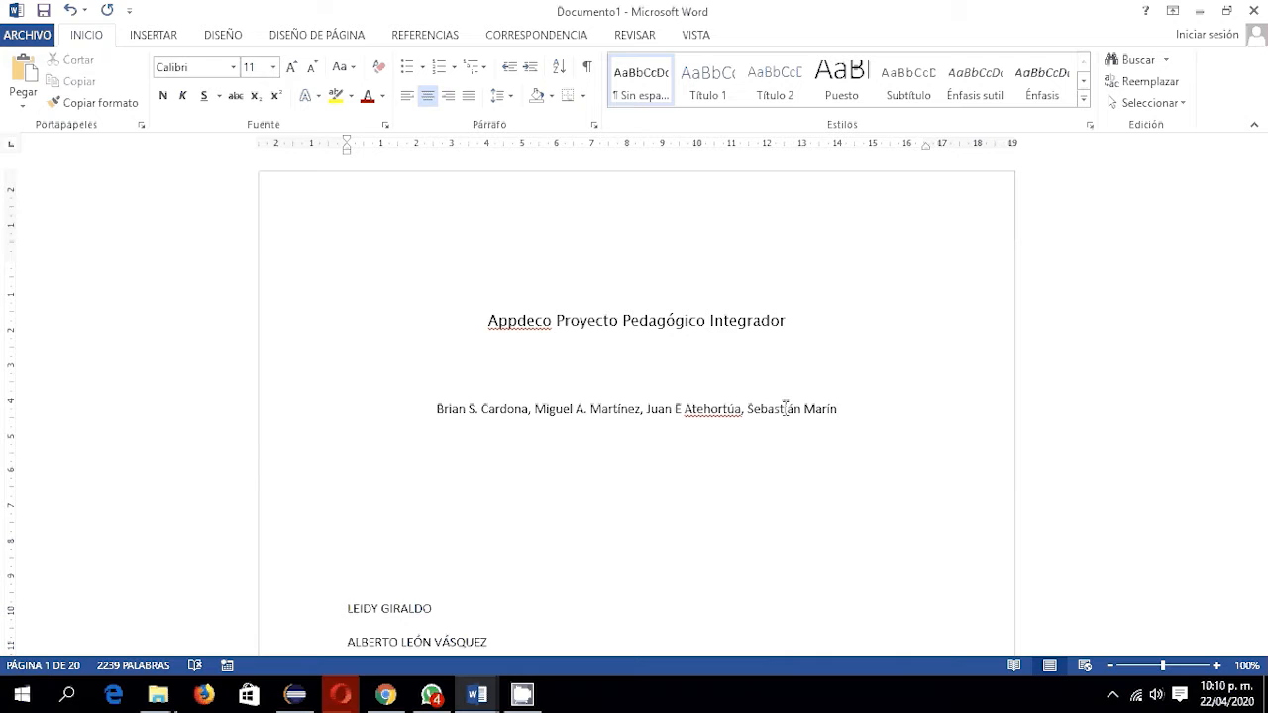
right_click(721, 410)
key("Escape")
scroll(654, 460, "down", 2)
scroll(654, 461, "up", 2)
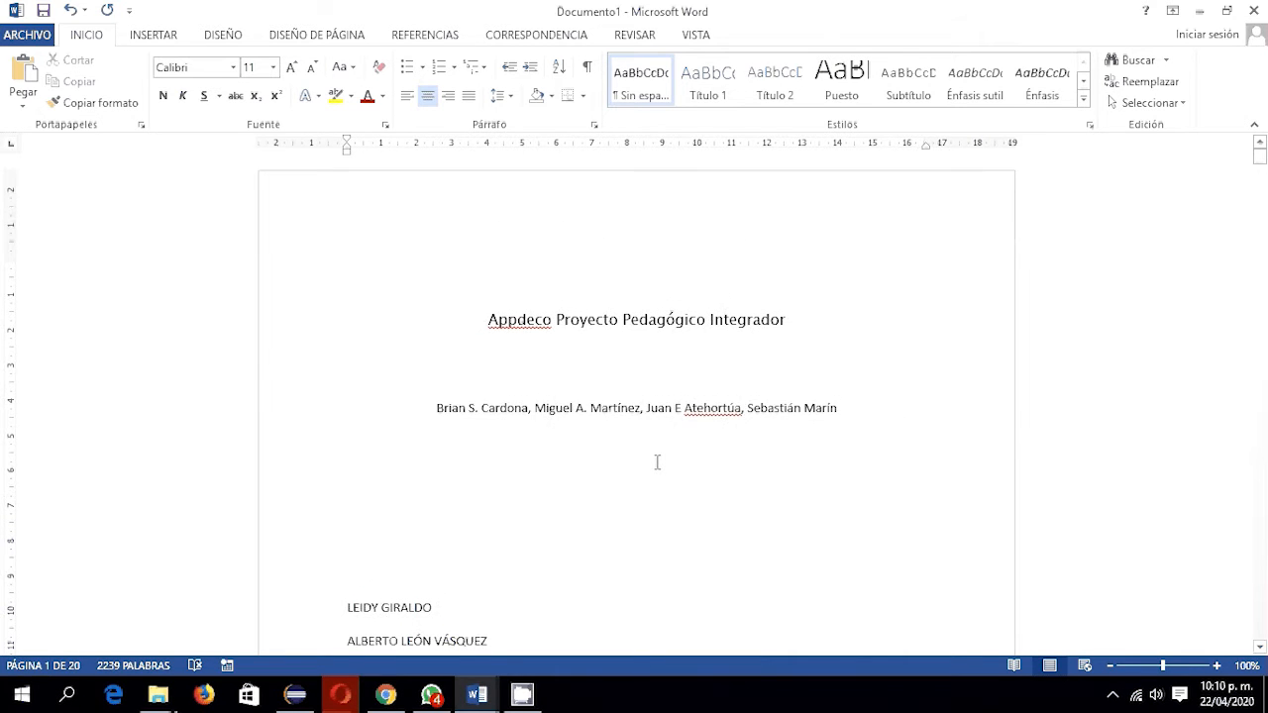
Add the affiliation line "Facultad de Sistemas, Politécnico Colombiano Jaime Isaza Cadavid" below the author names and start a new line.
scroll(662, 463, "down", 1)
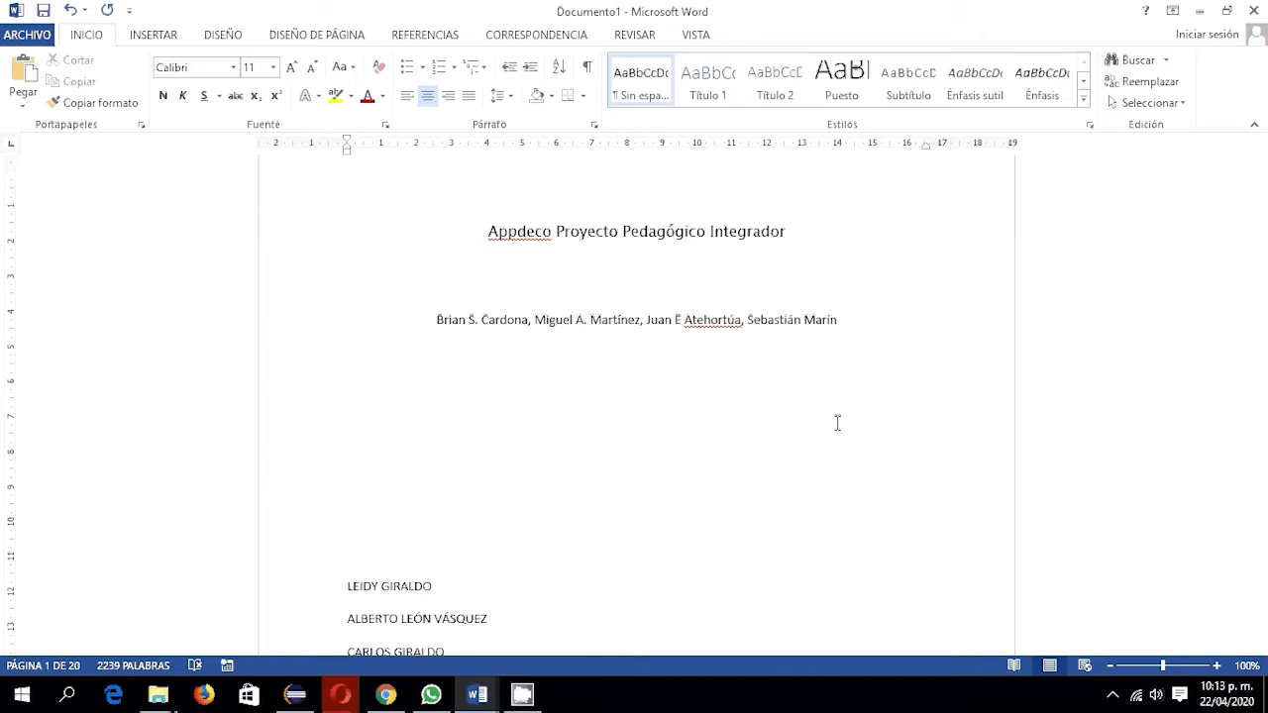
type("Facultad de Sistemas, Politecnico")
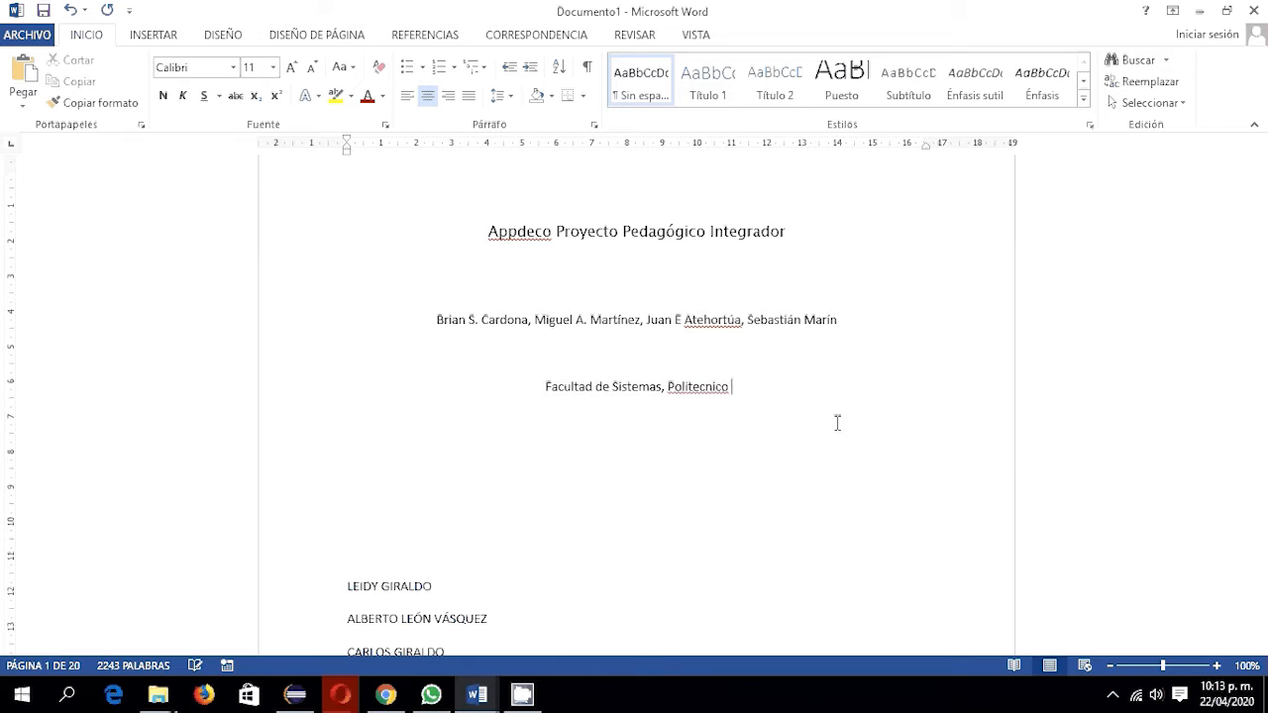
type("Colombiano Jaime Isaza Cadavid")
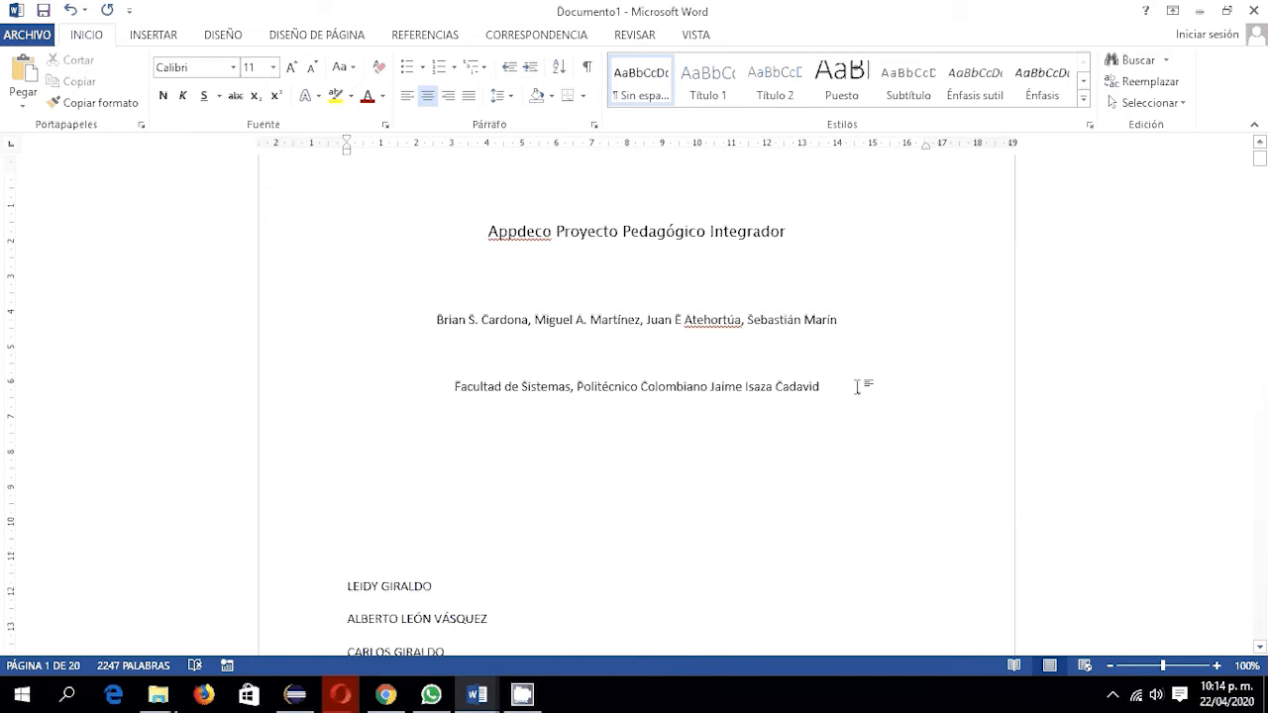
key("Return")
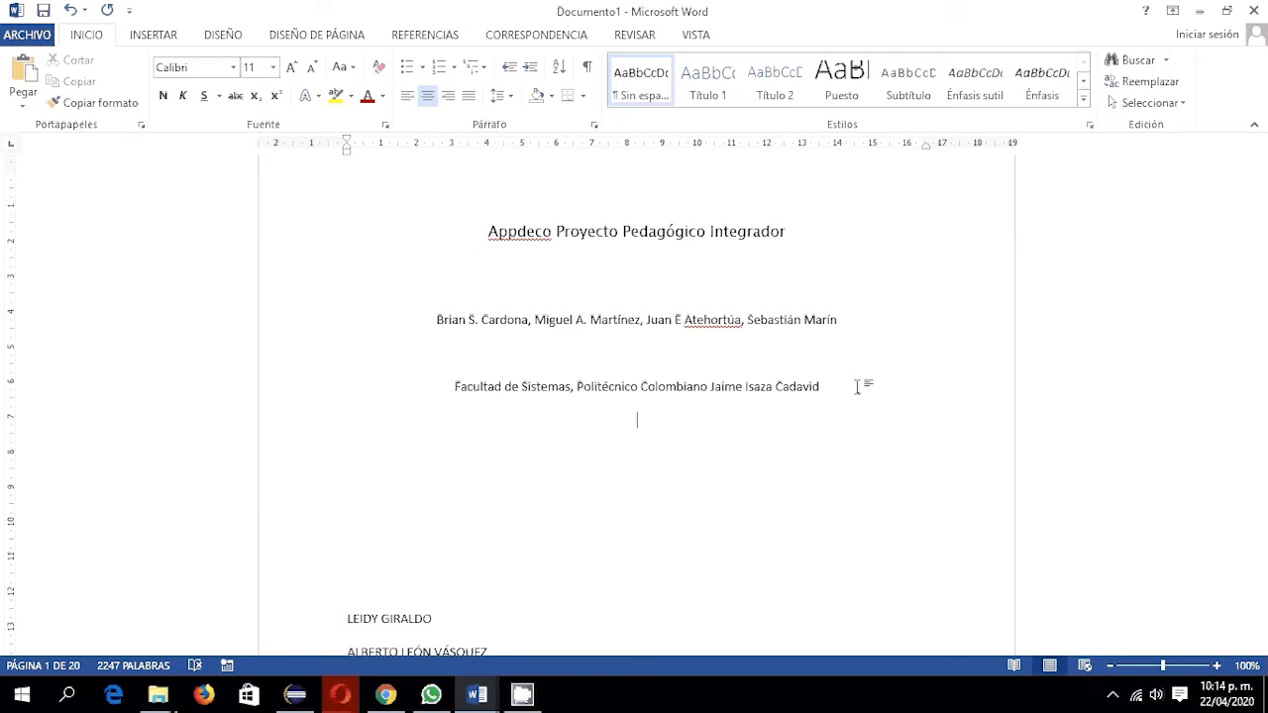
Add the course line "Elementos de Software Web 3" below the affiliation and remove the surplus blank lines under it.
type("Elementos de Software Web 3")
key("Return")
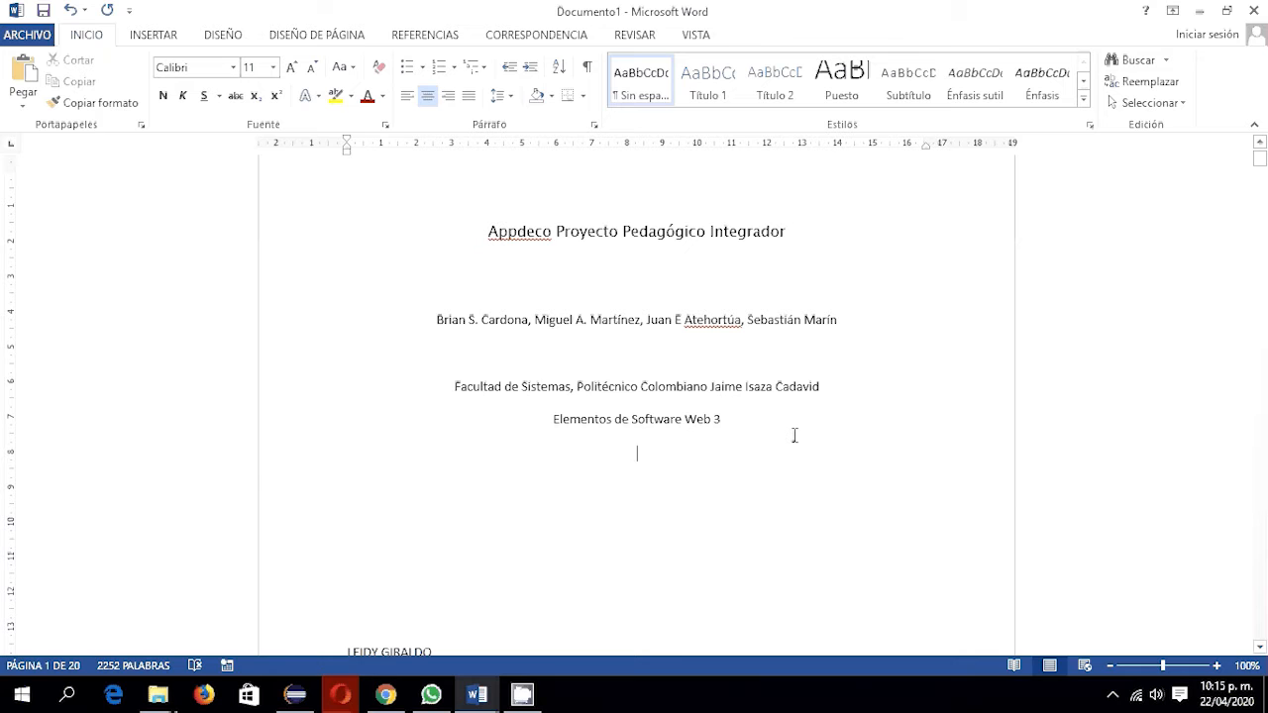
key("Delete")
key("Delete")
key("Delete")
key("Delete")
key("Delete")
key("Delete")
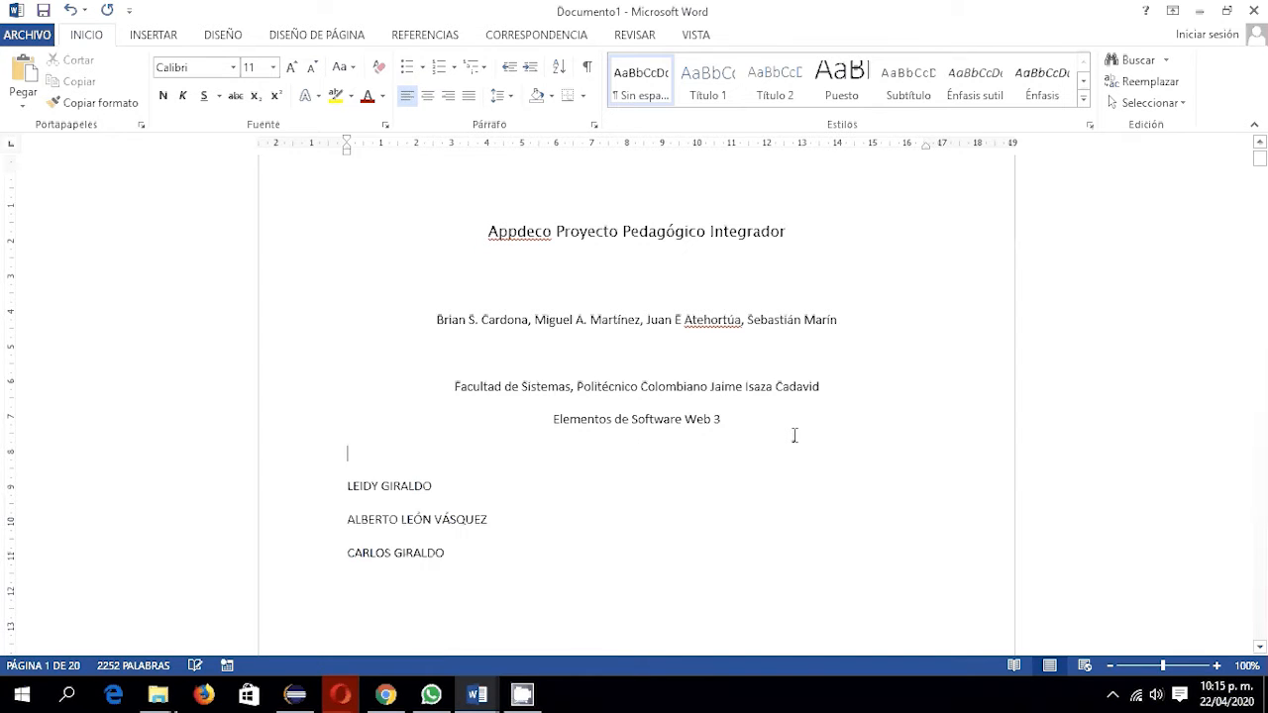
Delete the first and third teachers' names below the course line, keeping only the second one.
key("shift+Down")
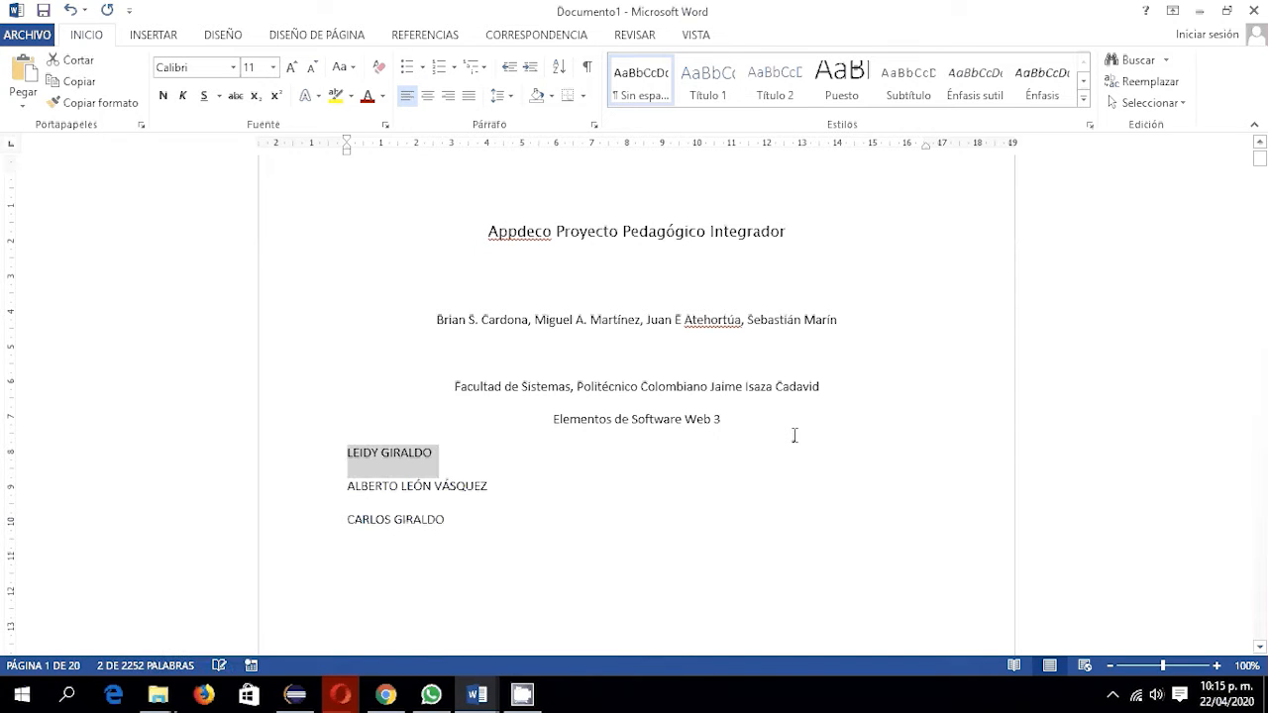
key("Delete")
key("Delete")
key("Delete")
key("Delete")
key("Delete")
key("Delete")
key("Delete")
key("Delete")
key("Delete")
key("Delete")
key("Delete")
key("Delete")
key("Delete")
key("Delete")
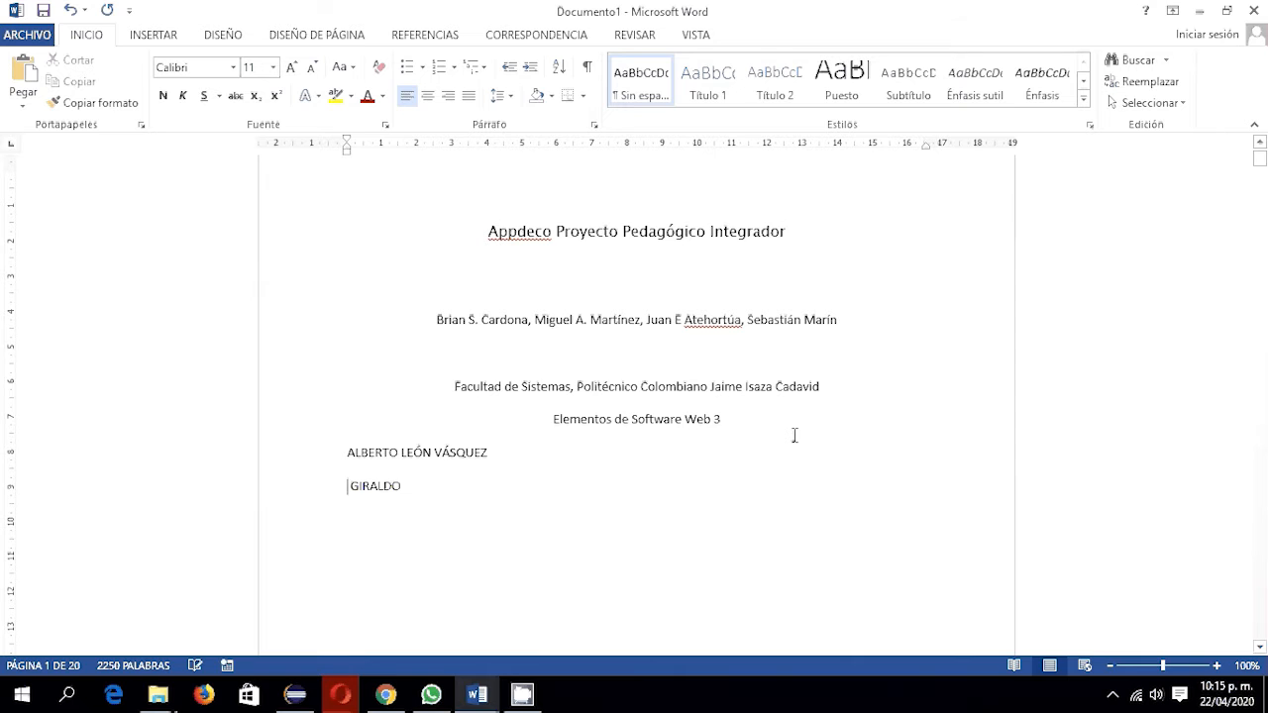
key("Delete")
Centre the remaining teacher's name and change it from all capitals to capitalised words.
key("ctrl+t")
key("Home")
key("shift+Down")
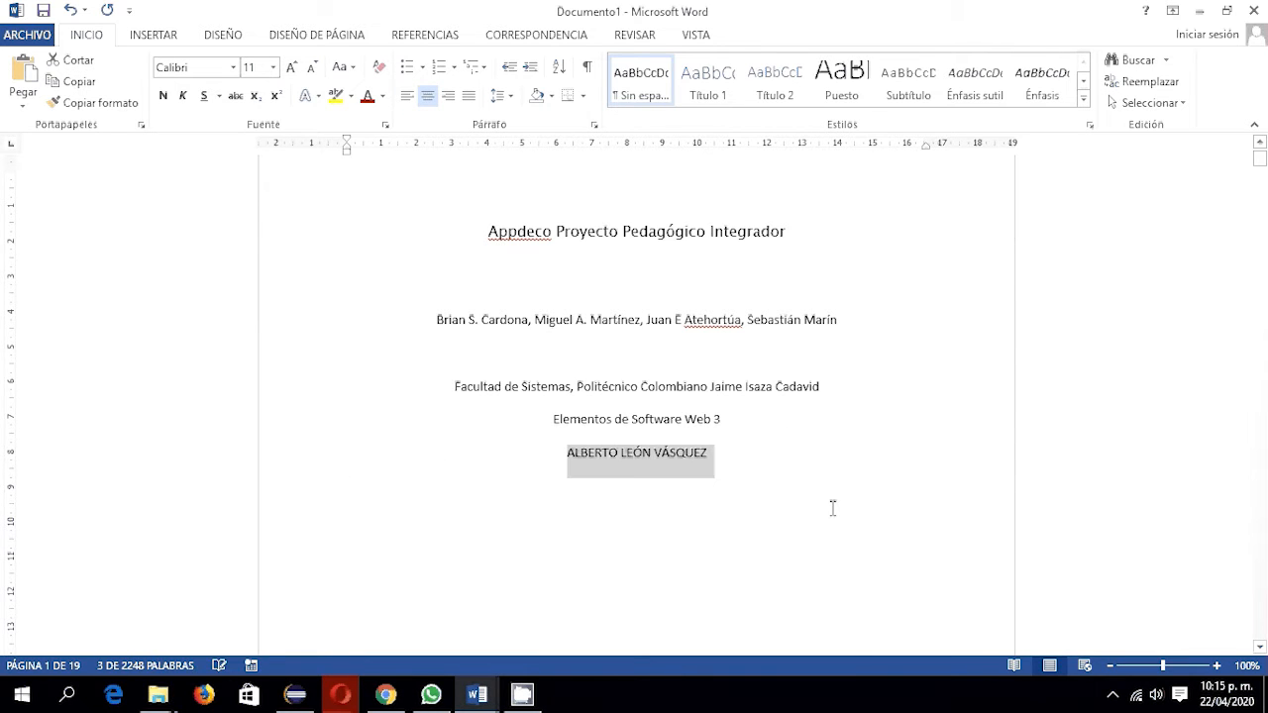
key("shift+F3")
key("shift+F3")
key("Left")
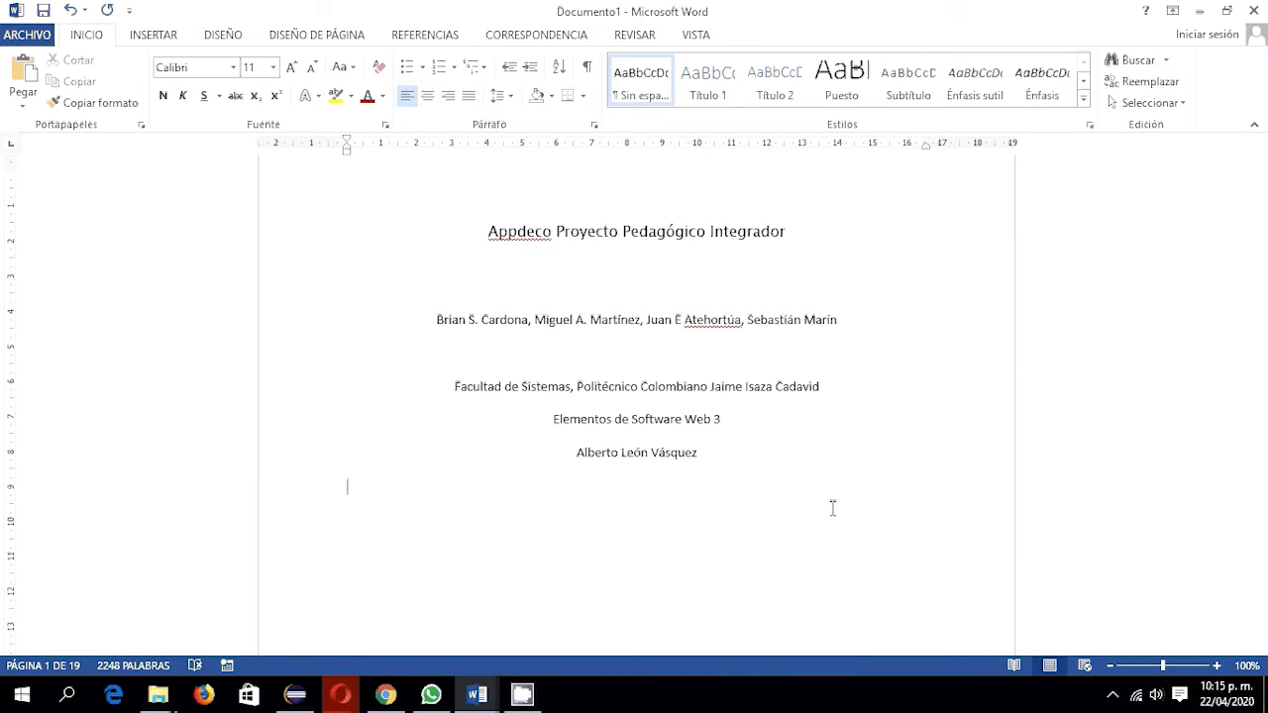
Abbreviate the teacher's middle name to its initial followed by a period.
key("End")
key("Delete")
type(".")
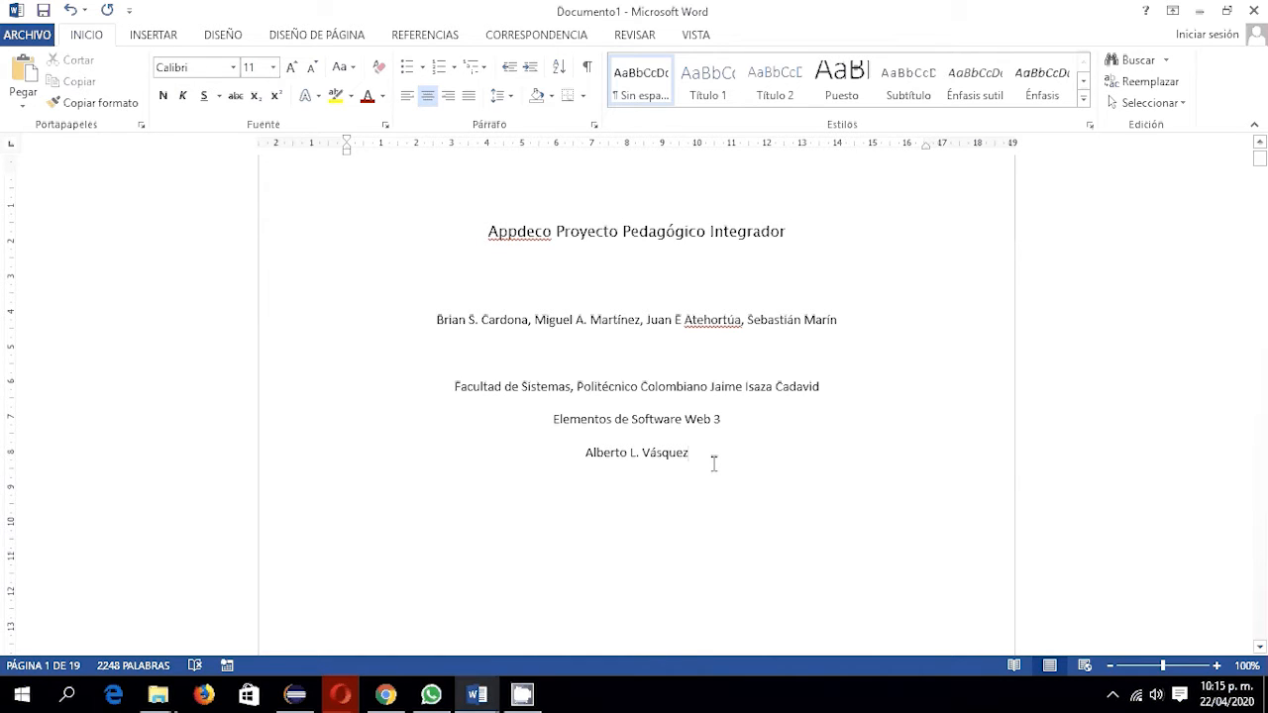
Add centred lines below the teacher's name with the date "20 de abril de 2020" and the place "Medellín Colombia".
key("Down")
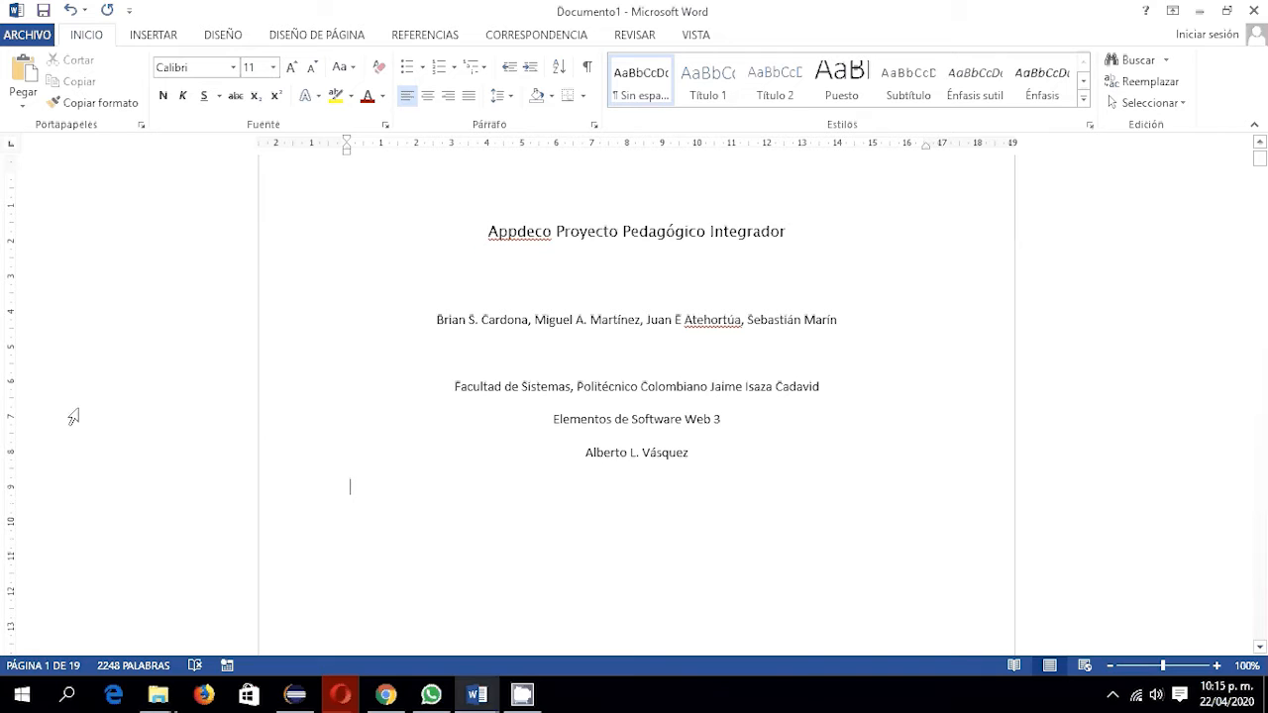
left_click(429, 97)
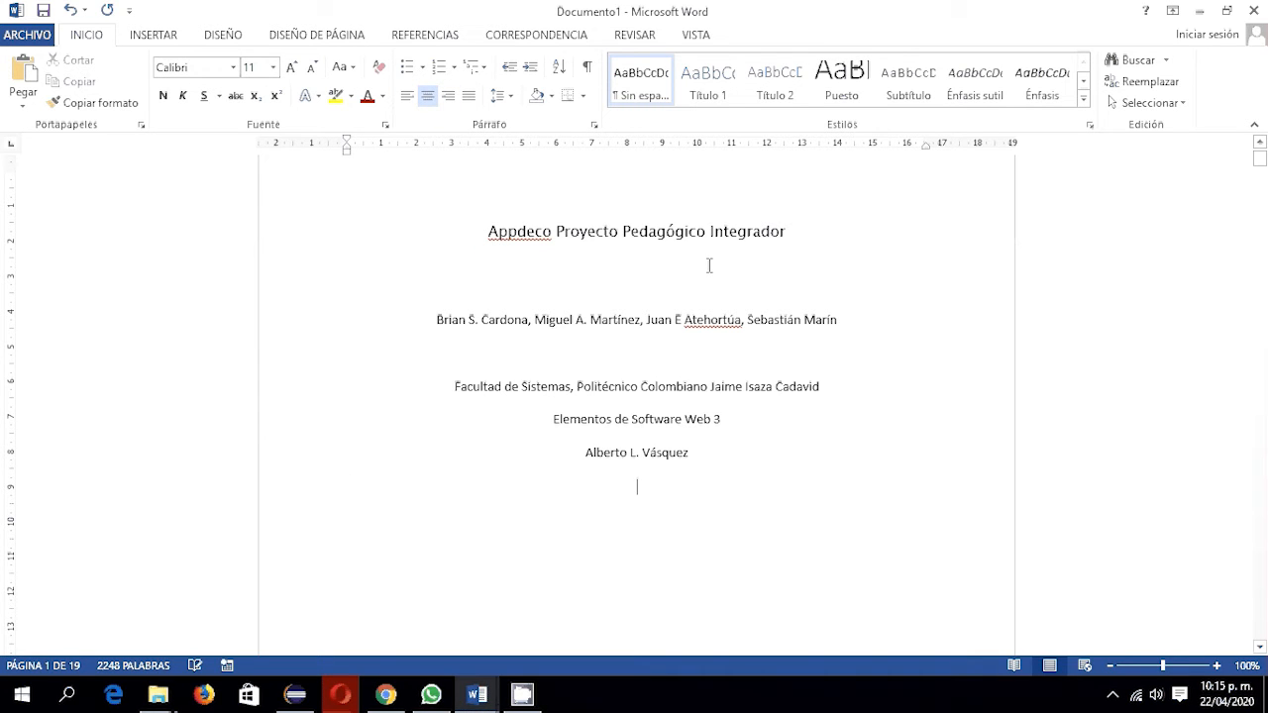
type("20 de abril de 2020")
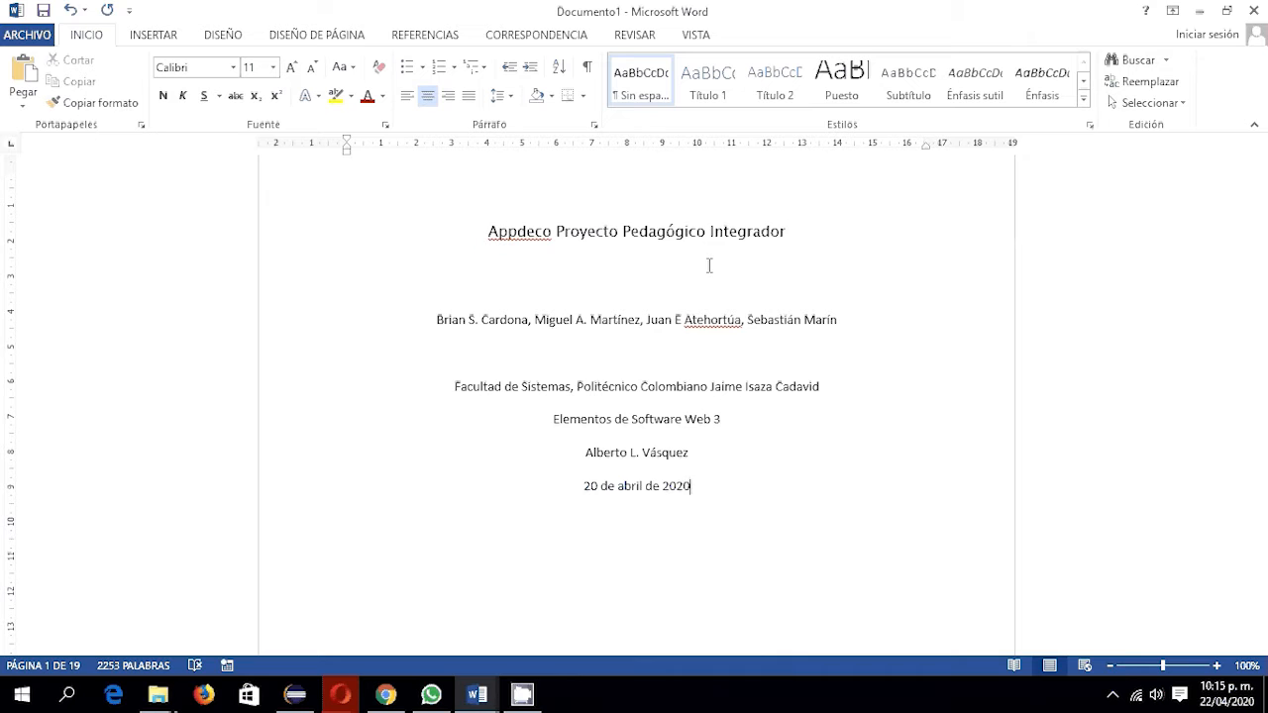
scroll(722, 403, "down", 1)
key("Return")
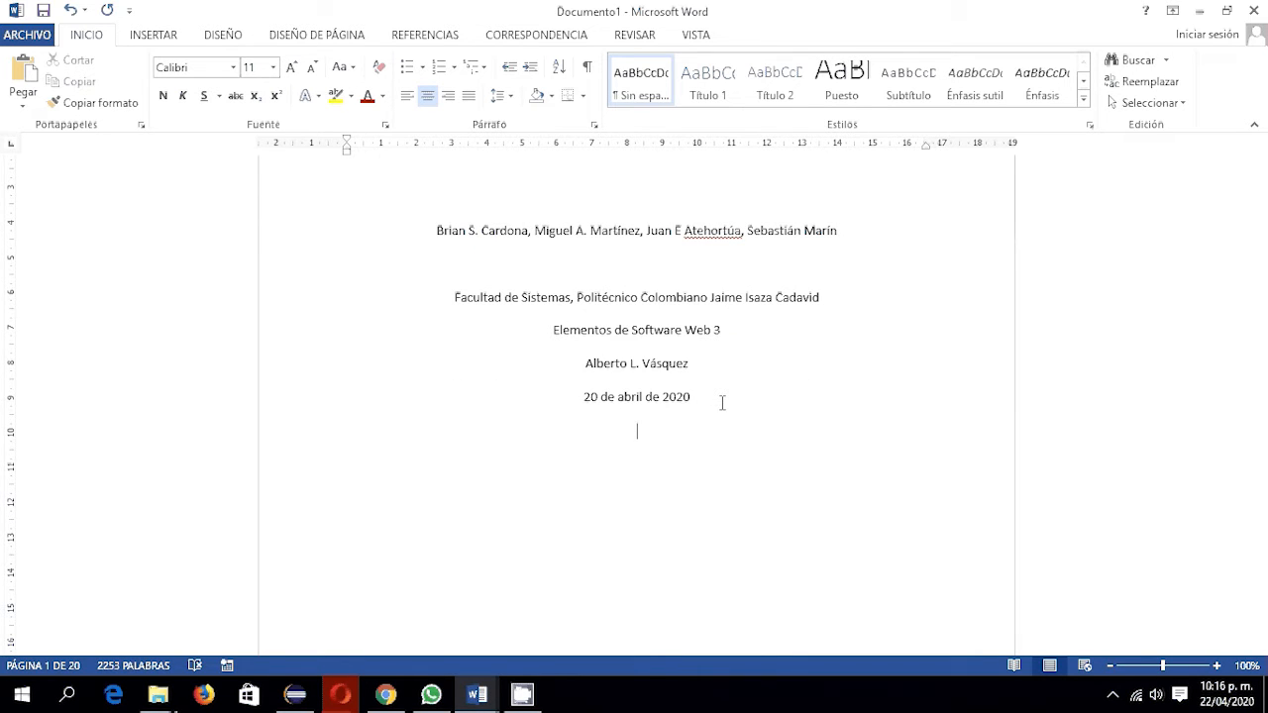
type("Medellín Colombia")
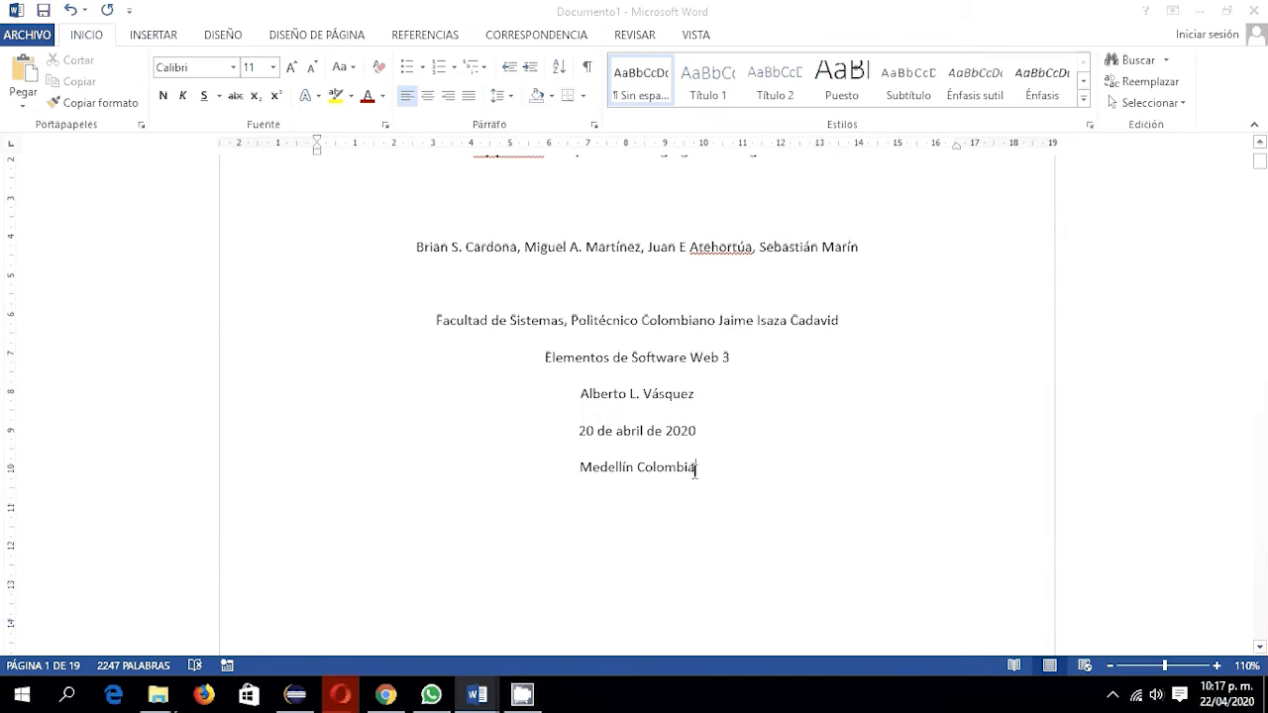
Set the font of all the cover text, from the title to the place line, to Lucida Sans Unicode.
left_click_drag(695, 469, 468, 363)
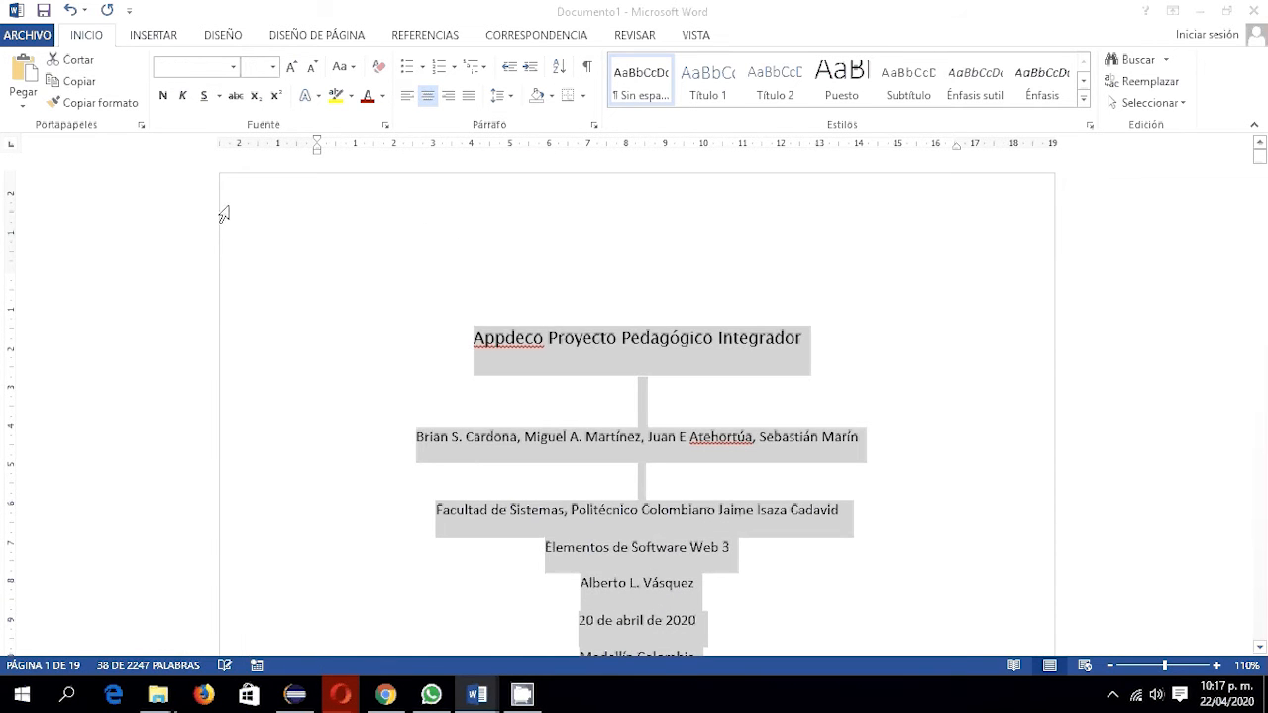
left_click(234, 68)
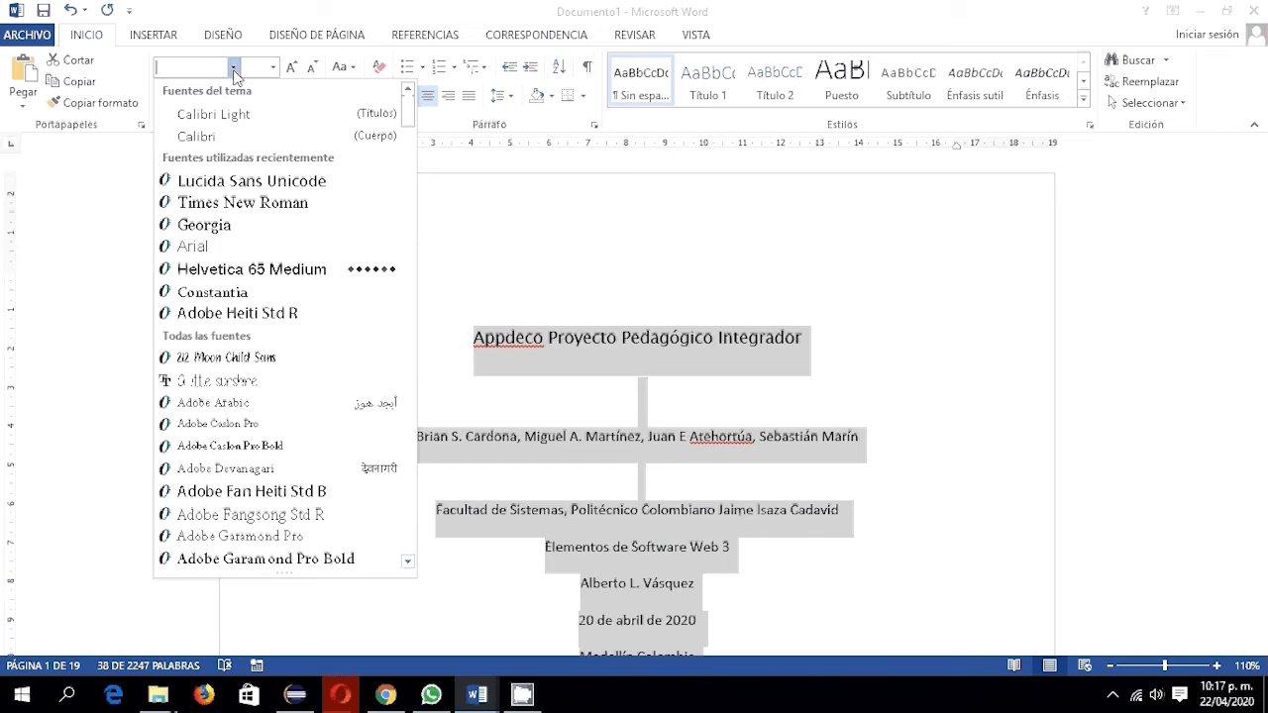
left_click(252, 180)
scroll(807, 391, "down", 5)
scroll(808, 392, "down", 8)
scroll(798, 383, "up", 8)
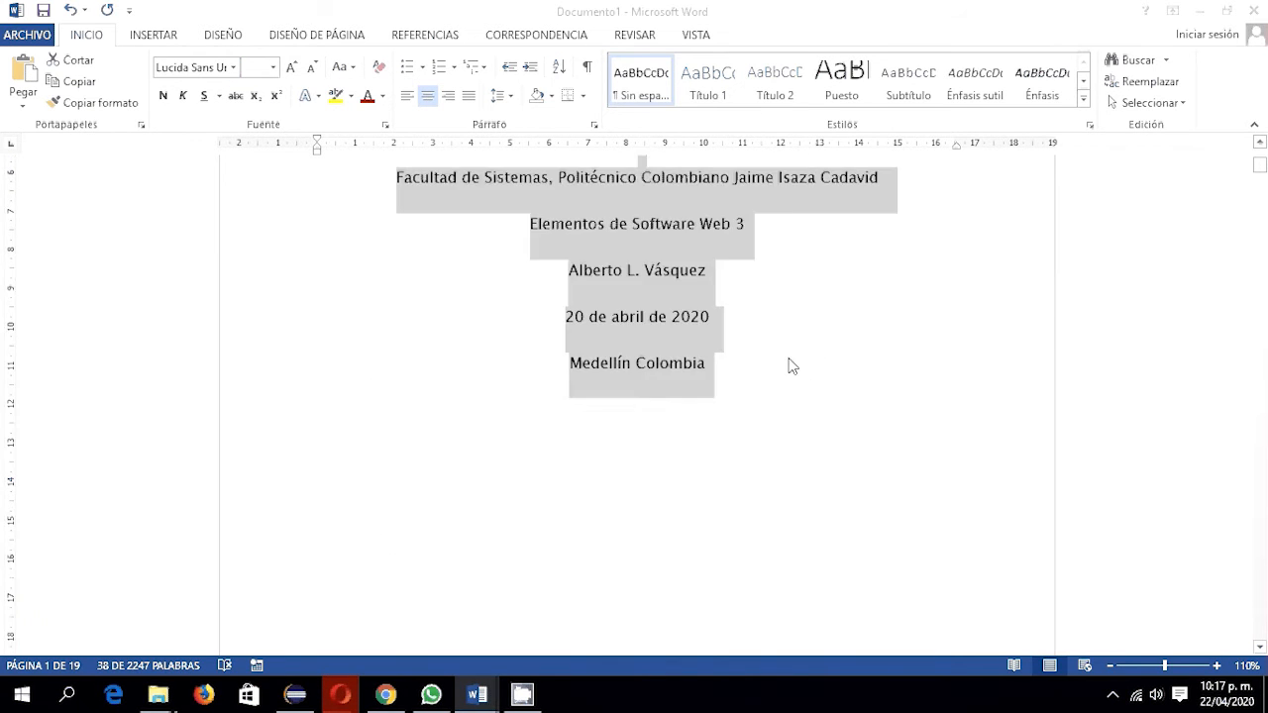
scroll(793, 364, "up", 3)
left_click(782, 295)
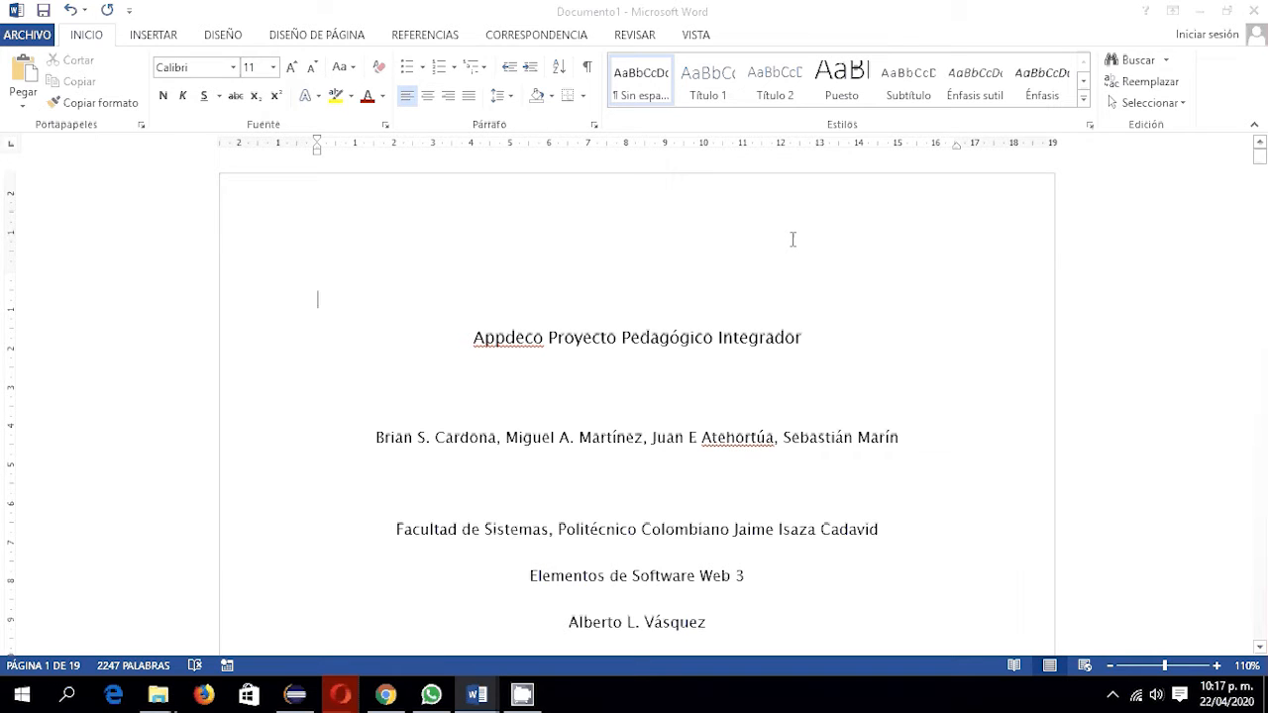
Insert right-aligned page numbers in the header using the "Número sin formato 3" style, and return to the body text.
double_click(735, 196)
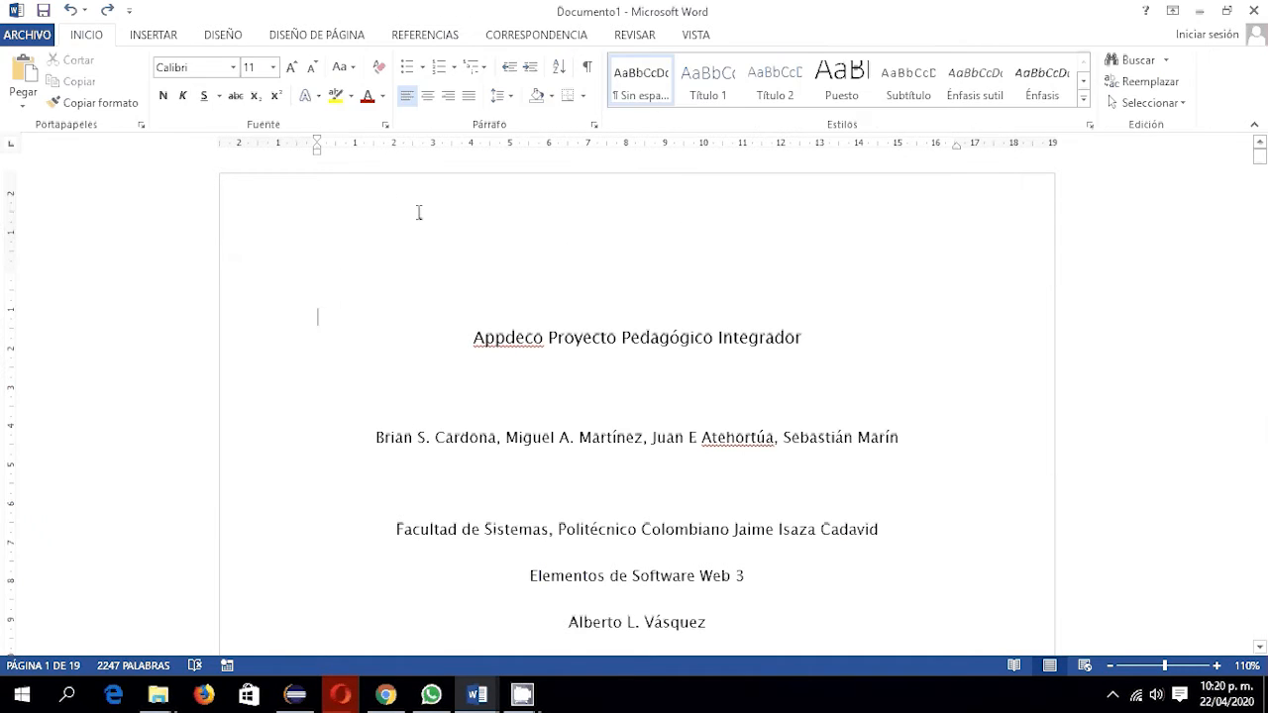
double_click(419, 213)
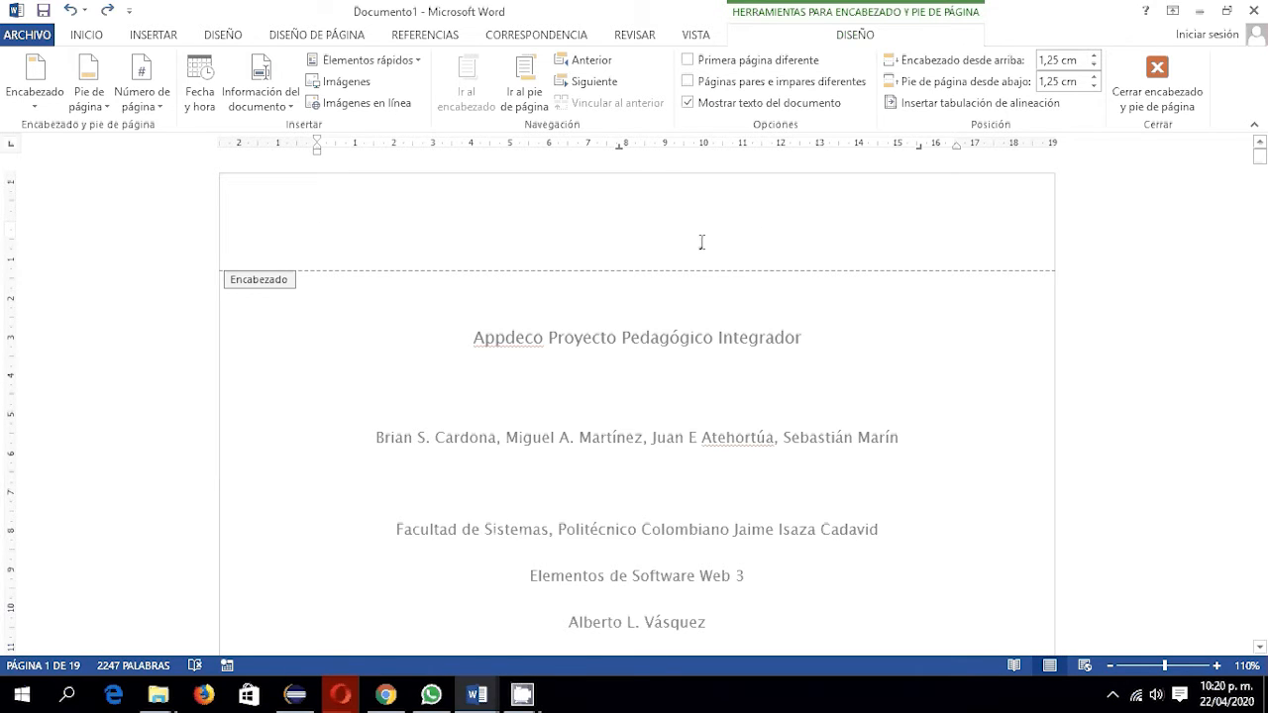
left_click(86, 35)
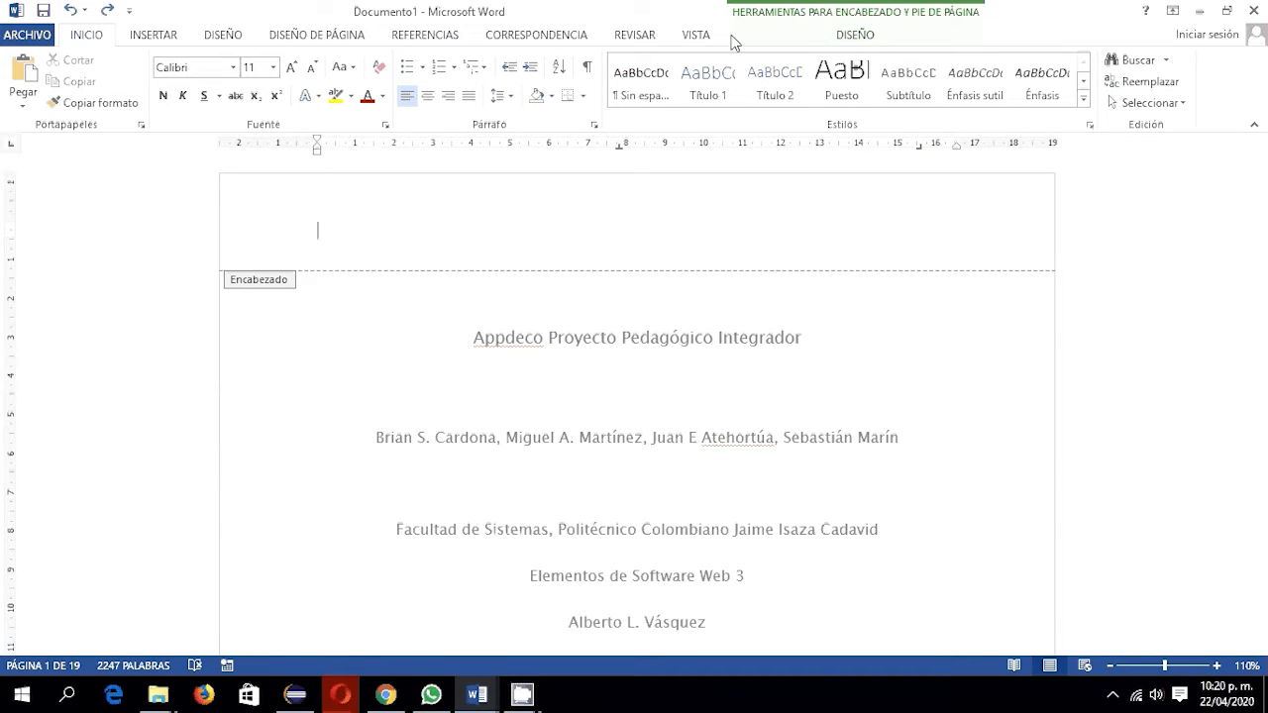
double_click(623, 233)
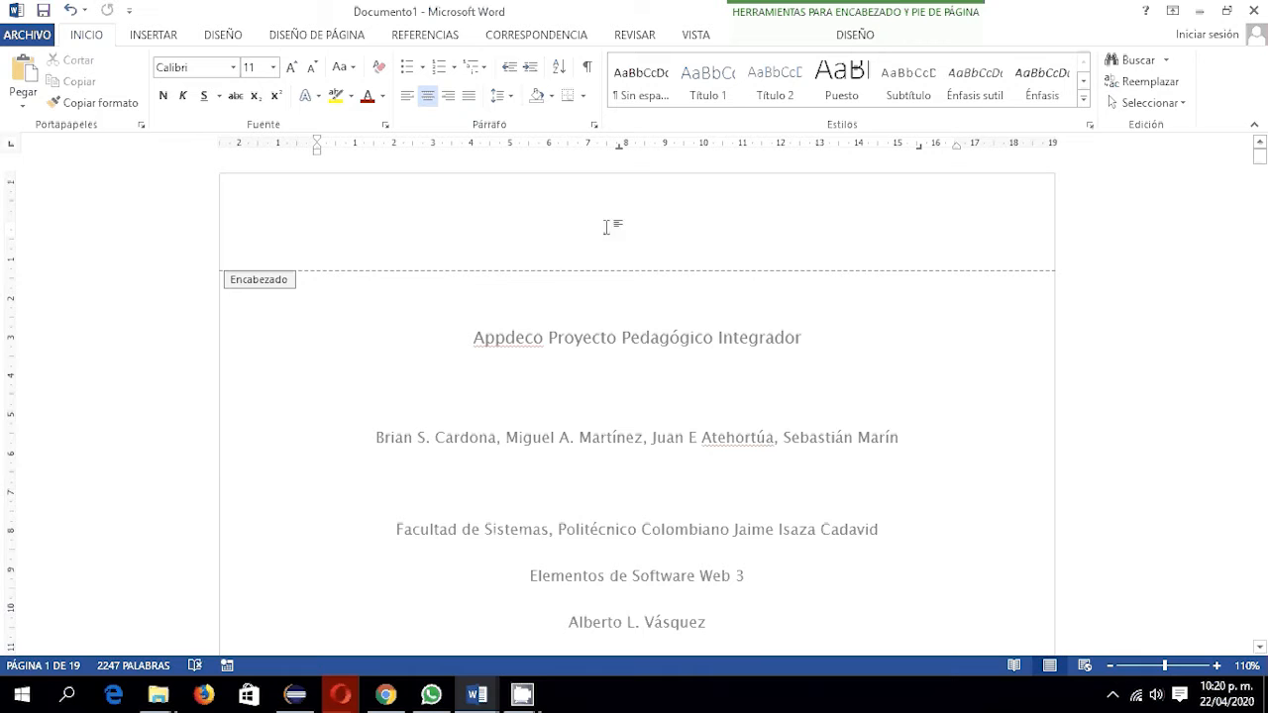
left_click(813, 30)
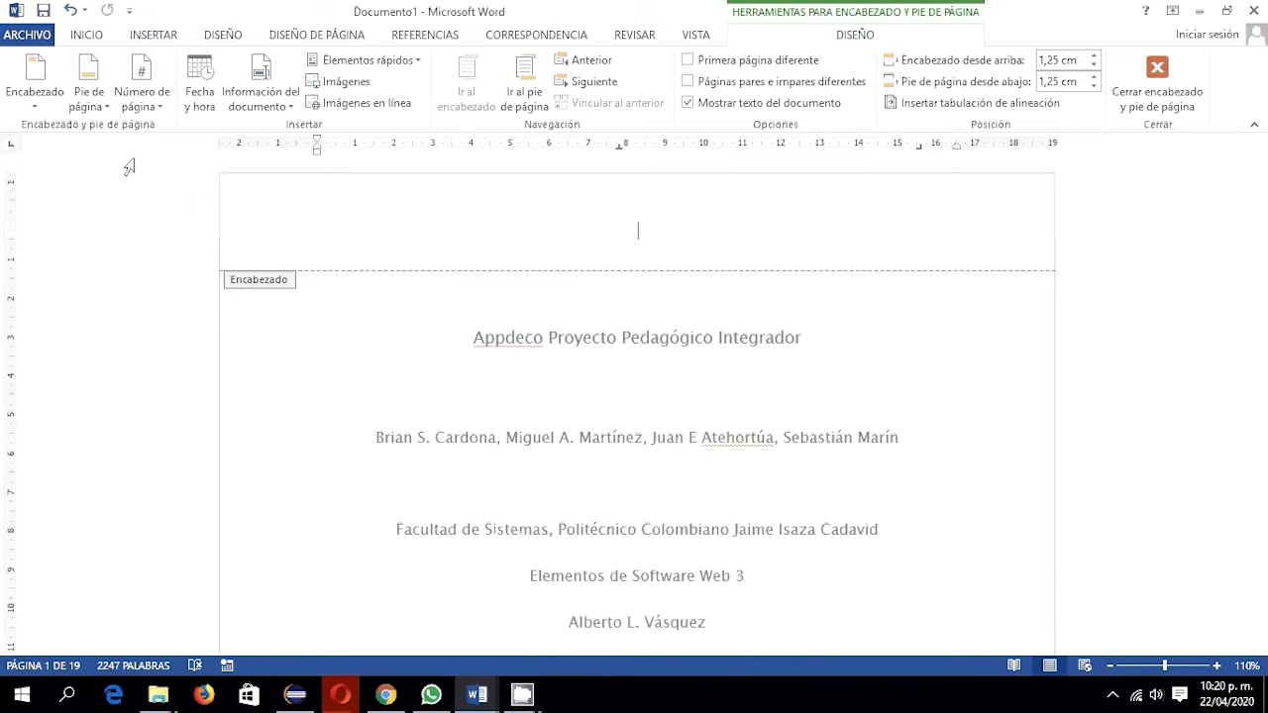
left_click(145, 78)
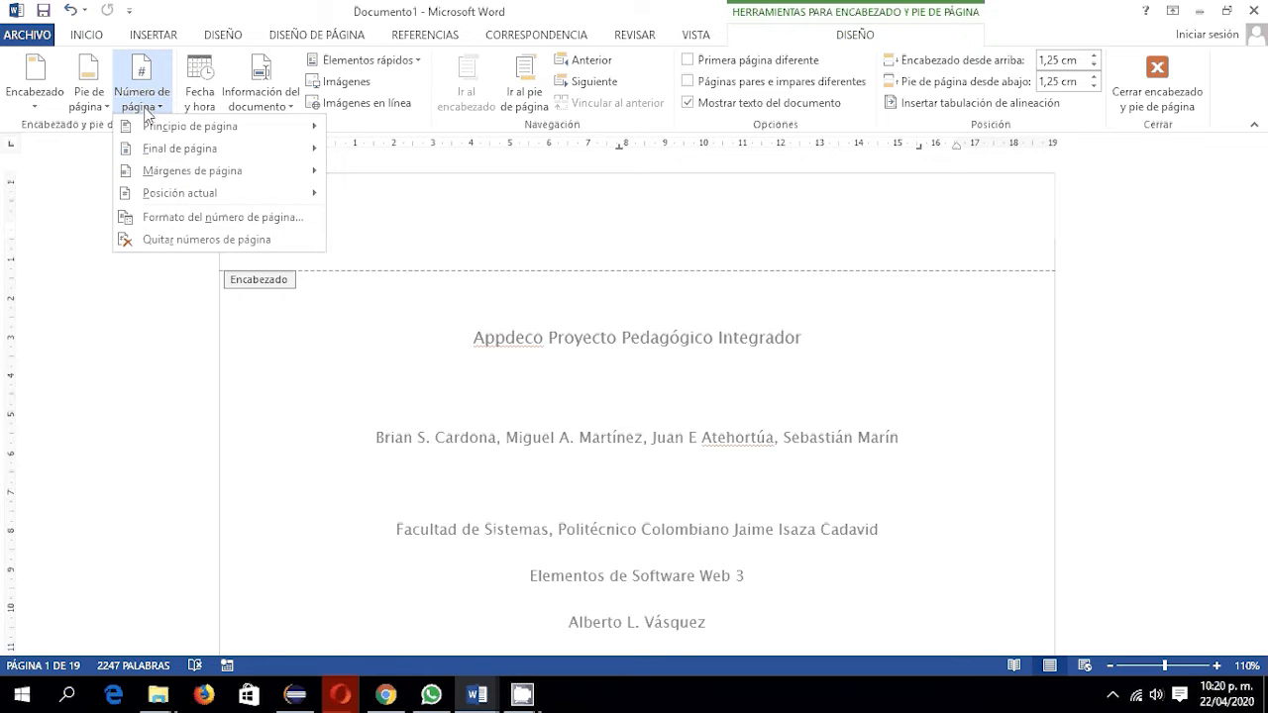
mouse_move(231, 151)
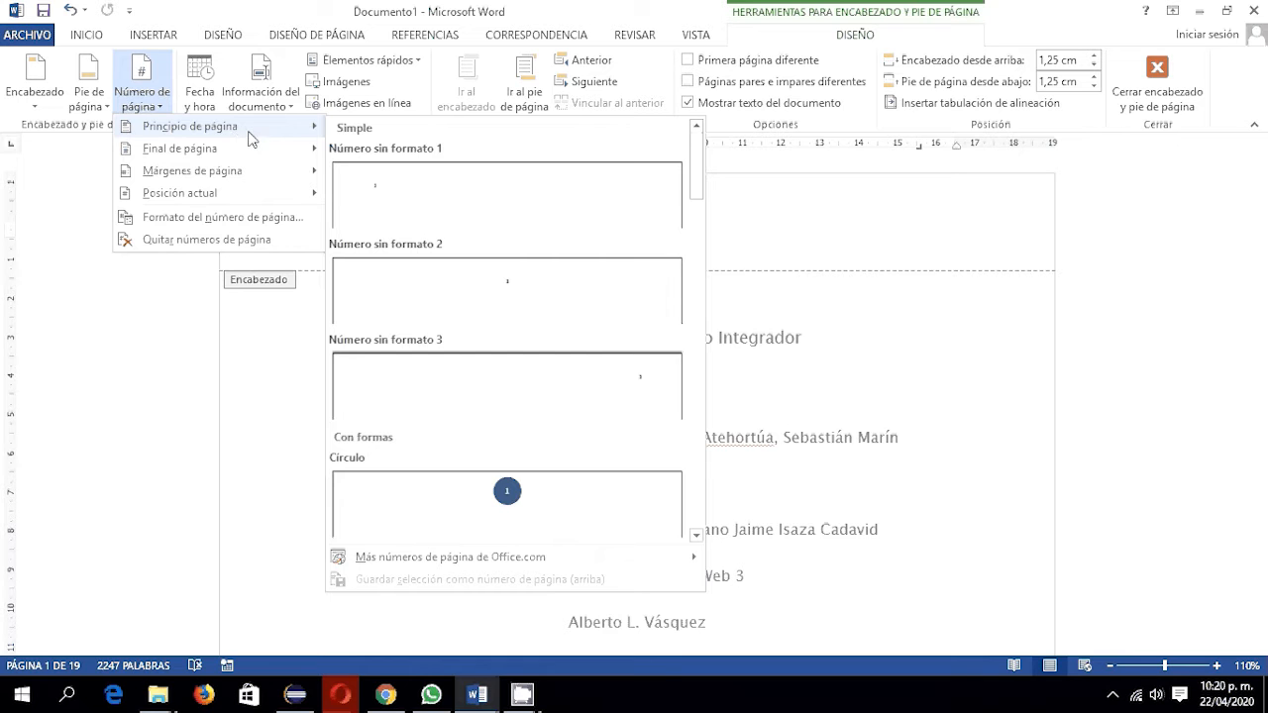
left_click(506, 375)
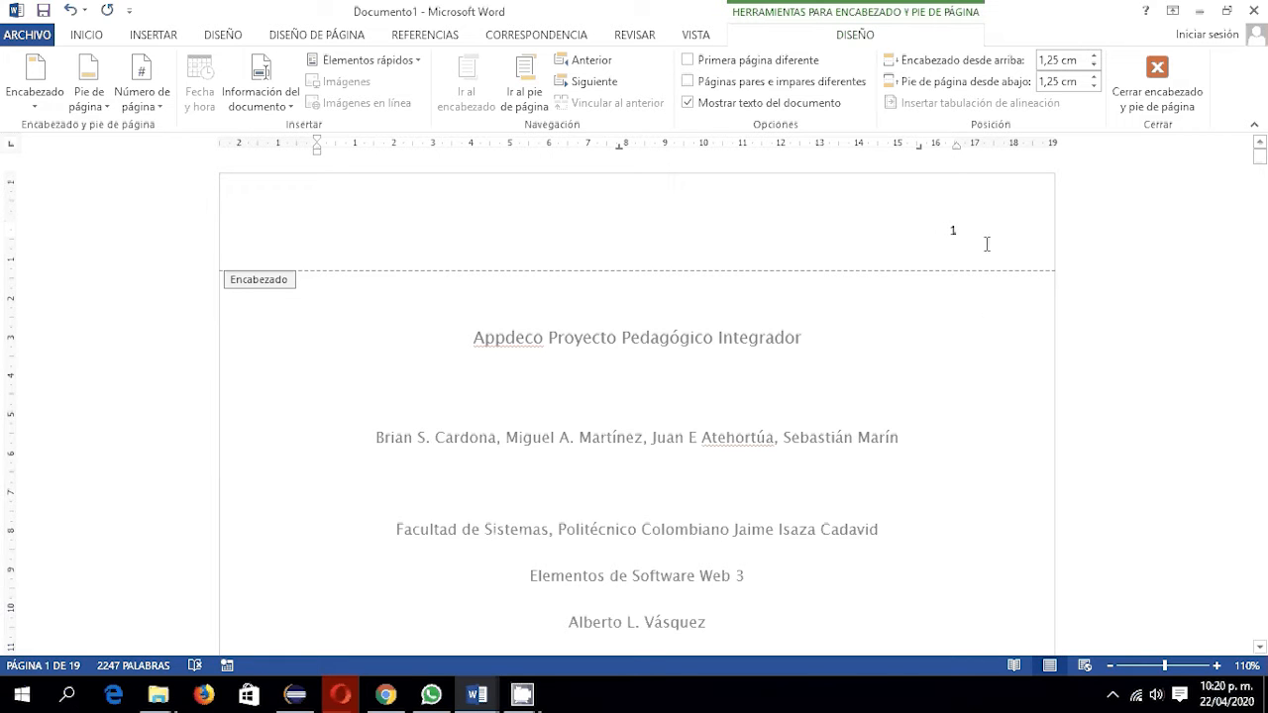
double_click(947, 327)
Check the header page numbering and the layout of the cover and the table of contents page.
scroll(827, 375, "down", 10)
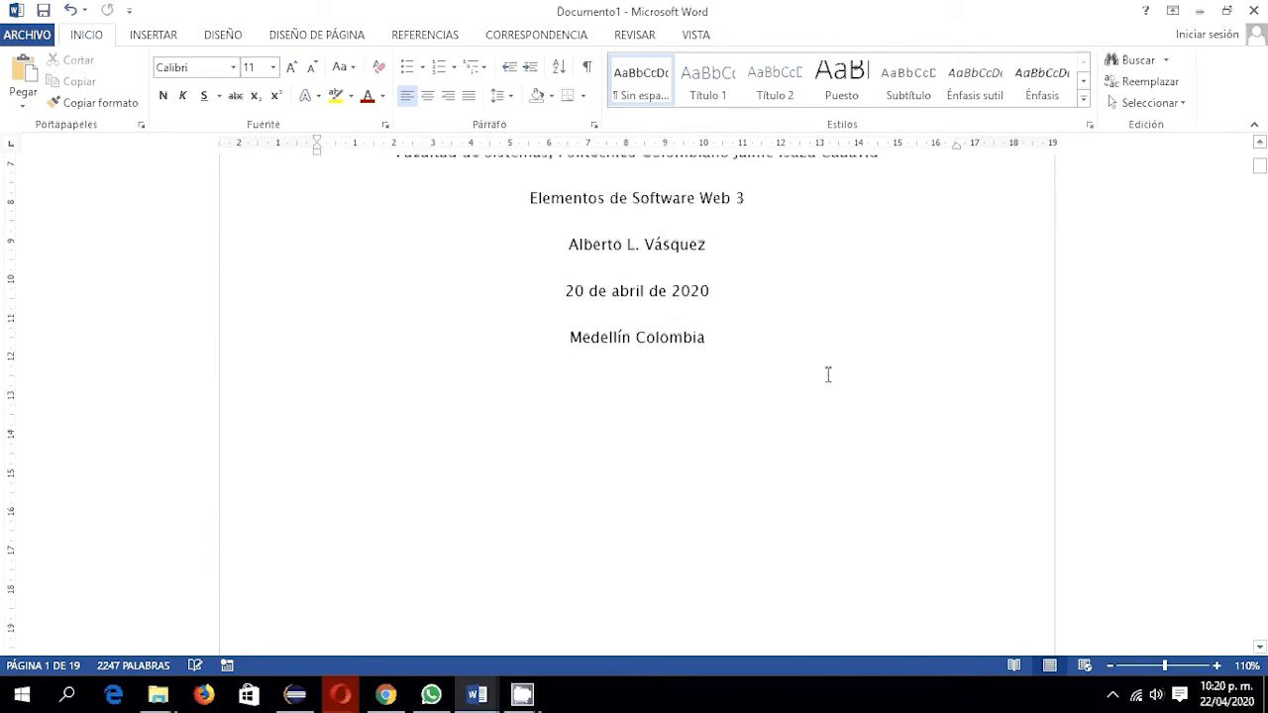
scroll(941, 386, "down", 12)
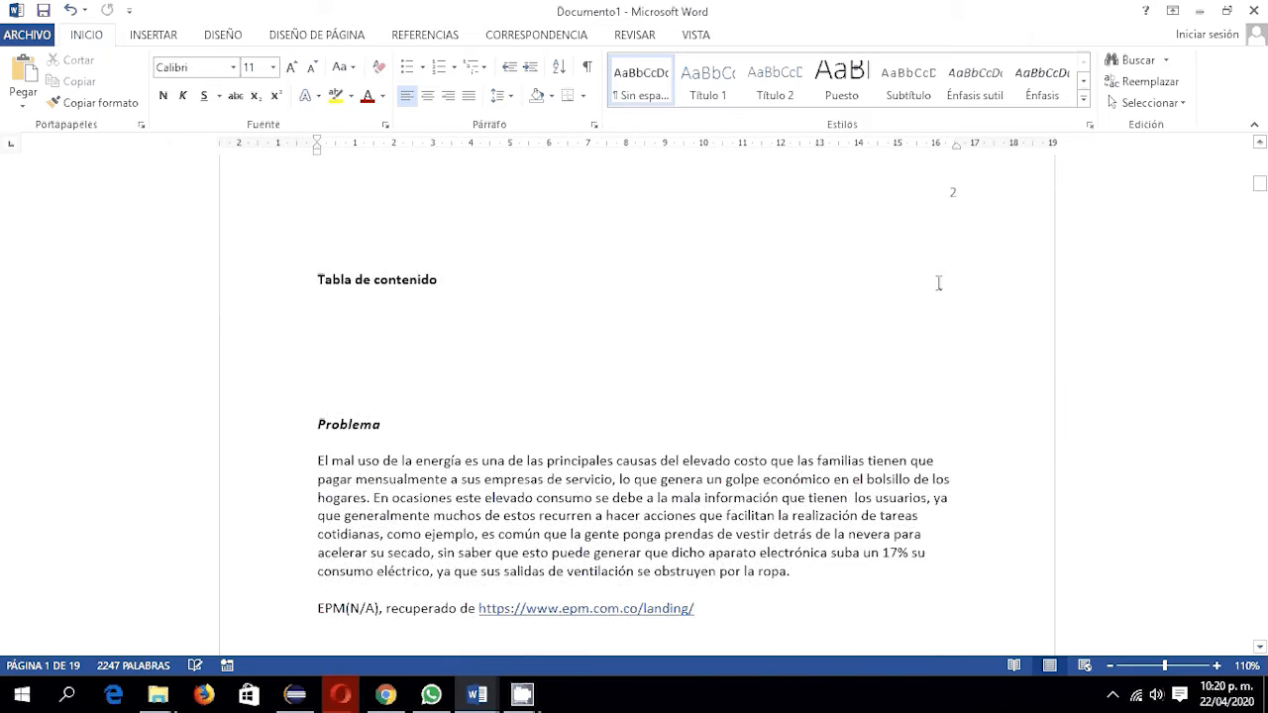
scroll(937, 225, "down", 5)
scroll(934, 227, "up", 20)
scroll(924, 218, "down", 10)
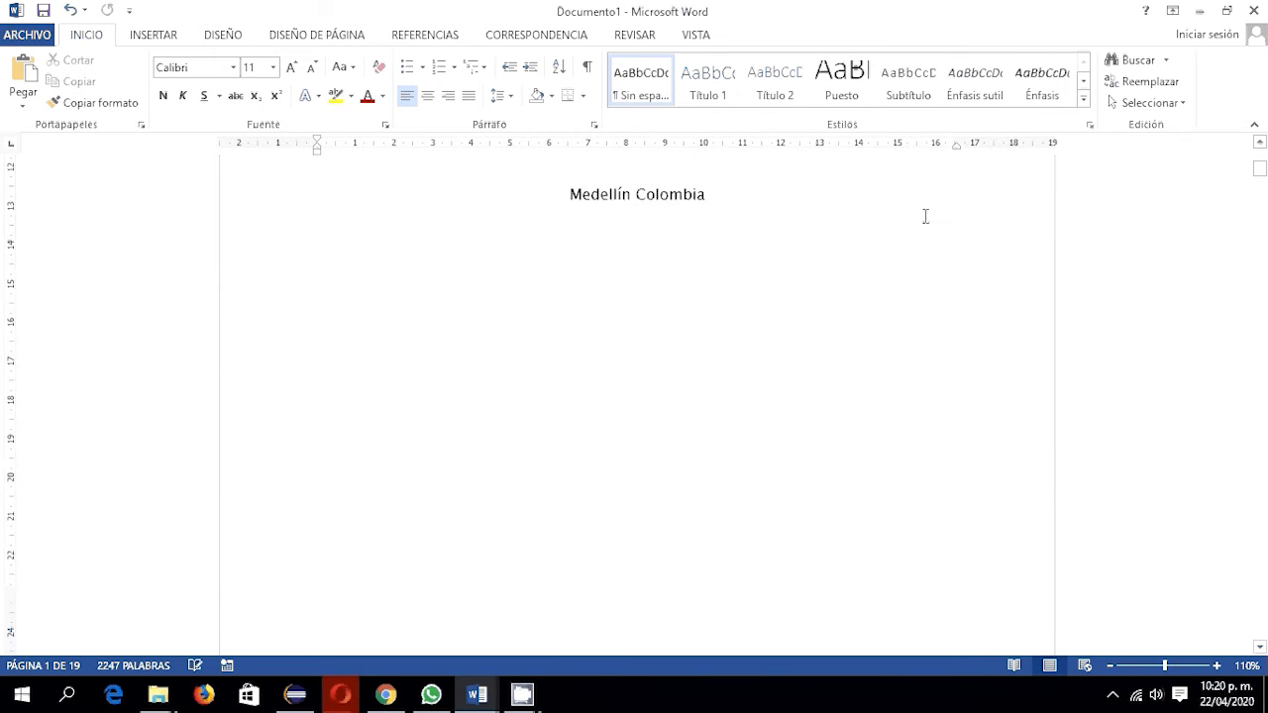
left_click(592, 360)
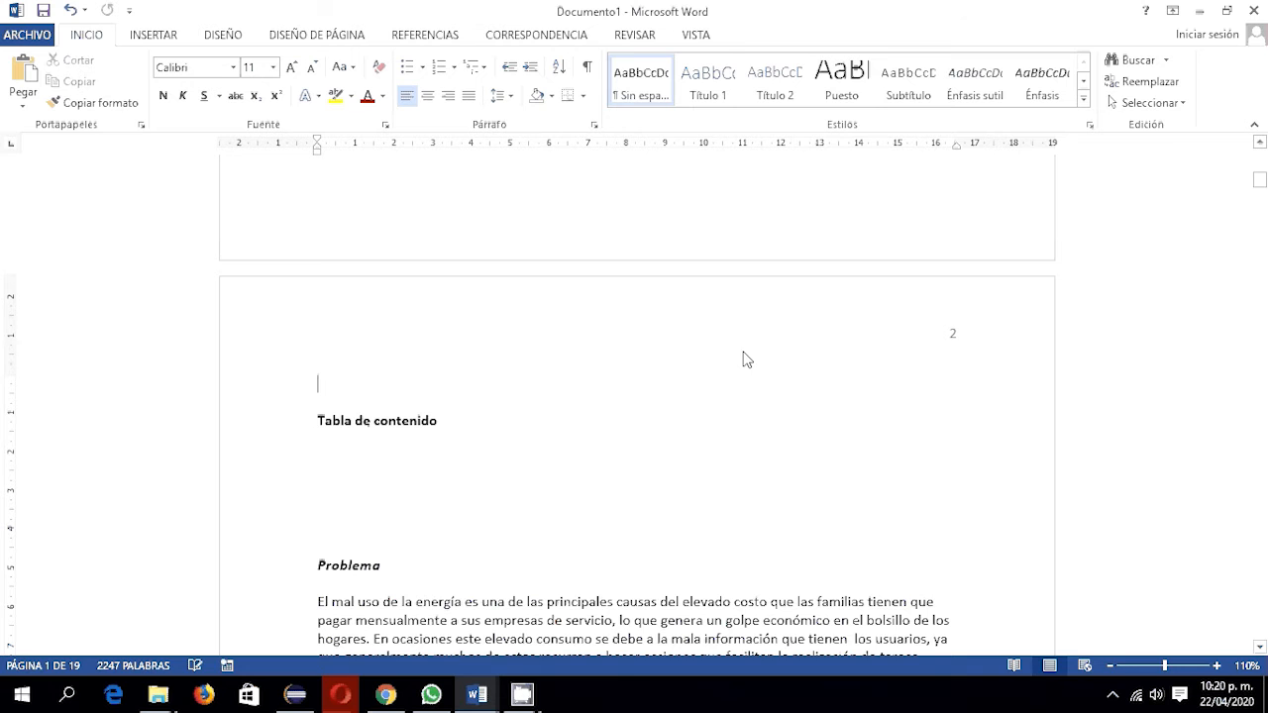
scroll(731, 366, "down", 4)
scroll(730, 363, "up", 3)
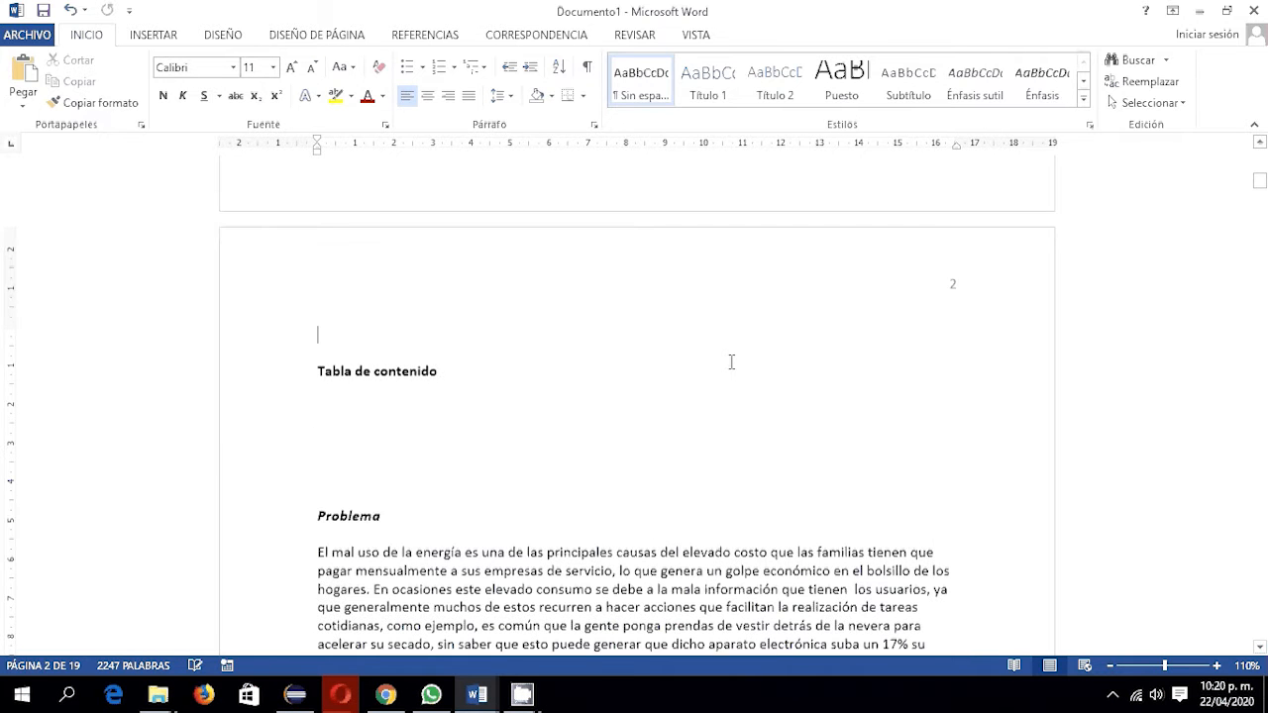
left_click(548, 395)
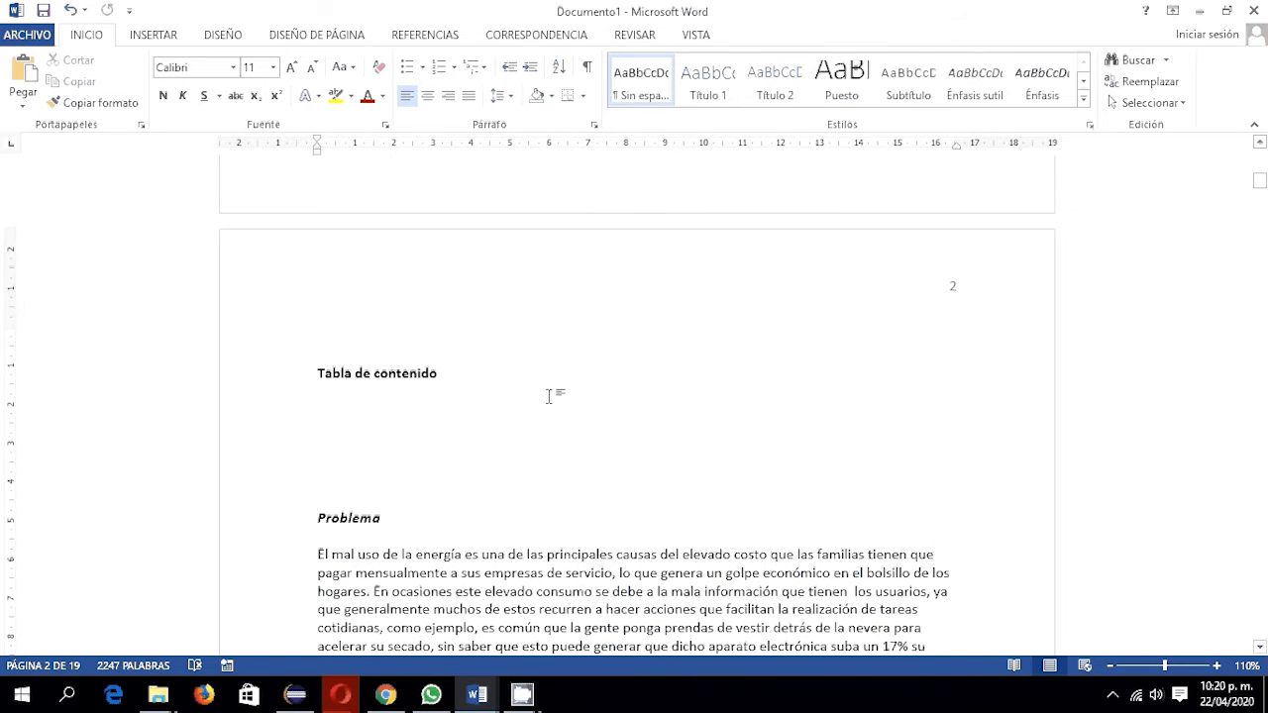
scroll(548, 395, "down", 4)
scroll(546, 401, "up", 3)
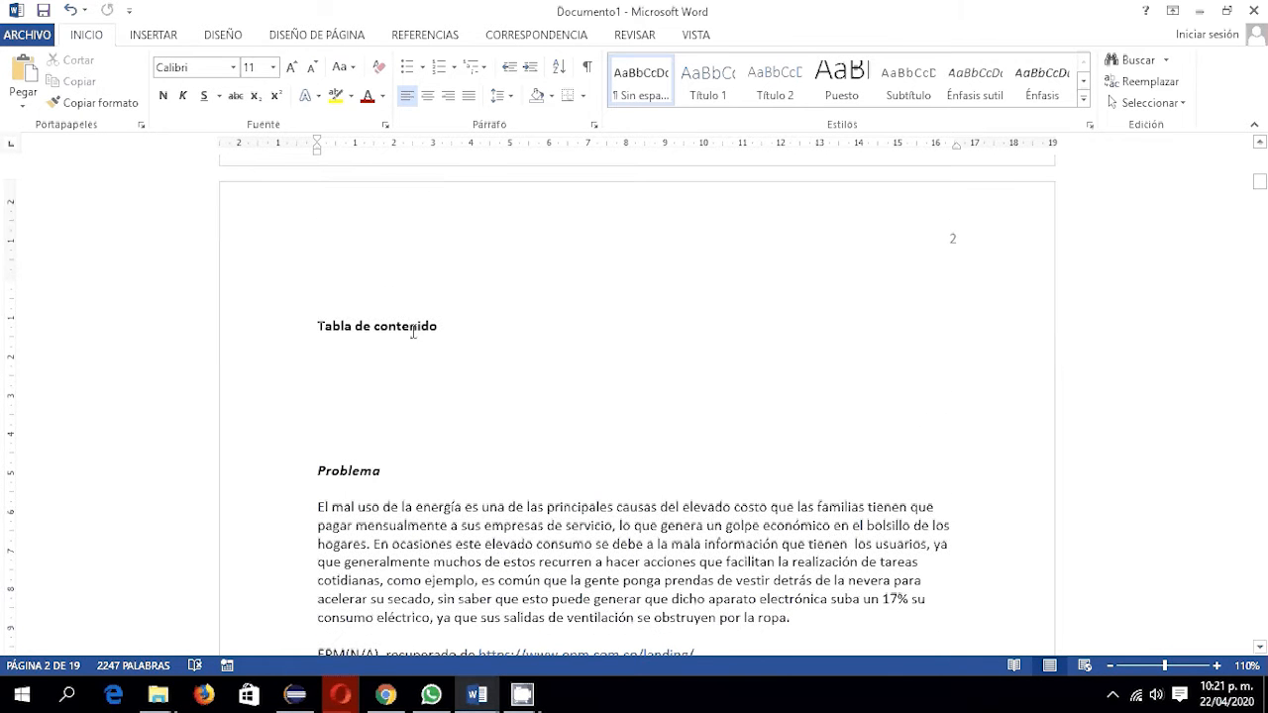
Set the font of the "Tabla de contenido" heading to Lucida Sans Unicode.
left_click(383, 325)
left_click_drag(442, 327, 328, 333)
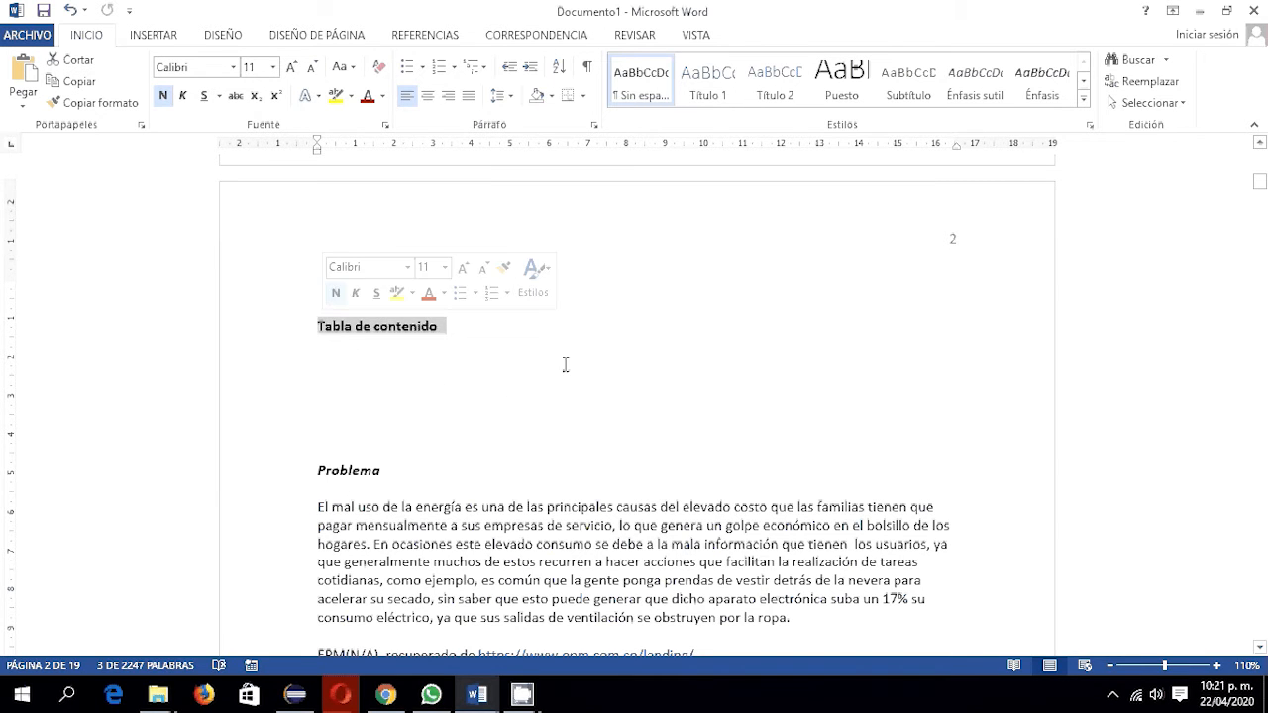
left_click(233, 67)
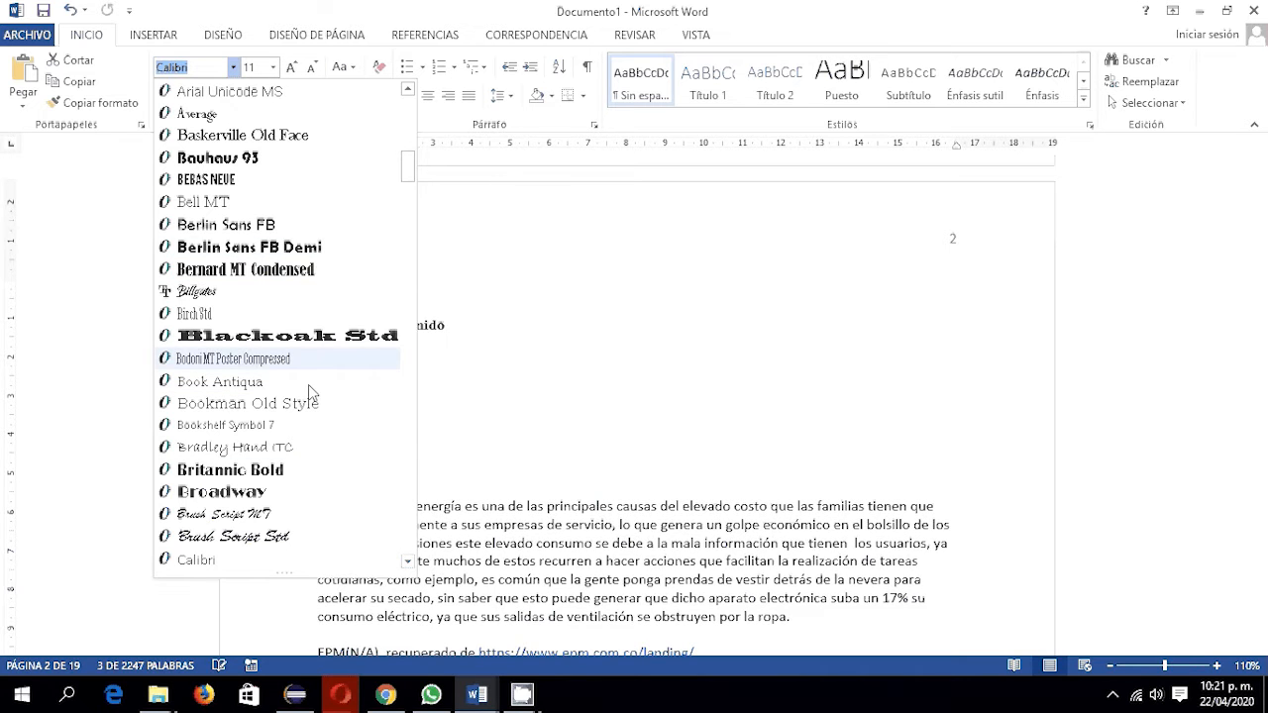
scroll(313, 439, "down", 3)
scroll(313, 441, "down", 2)
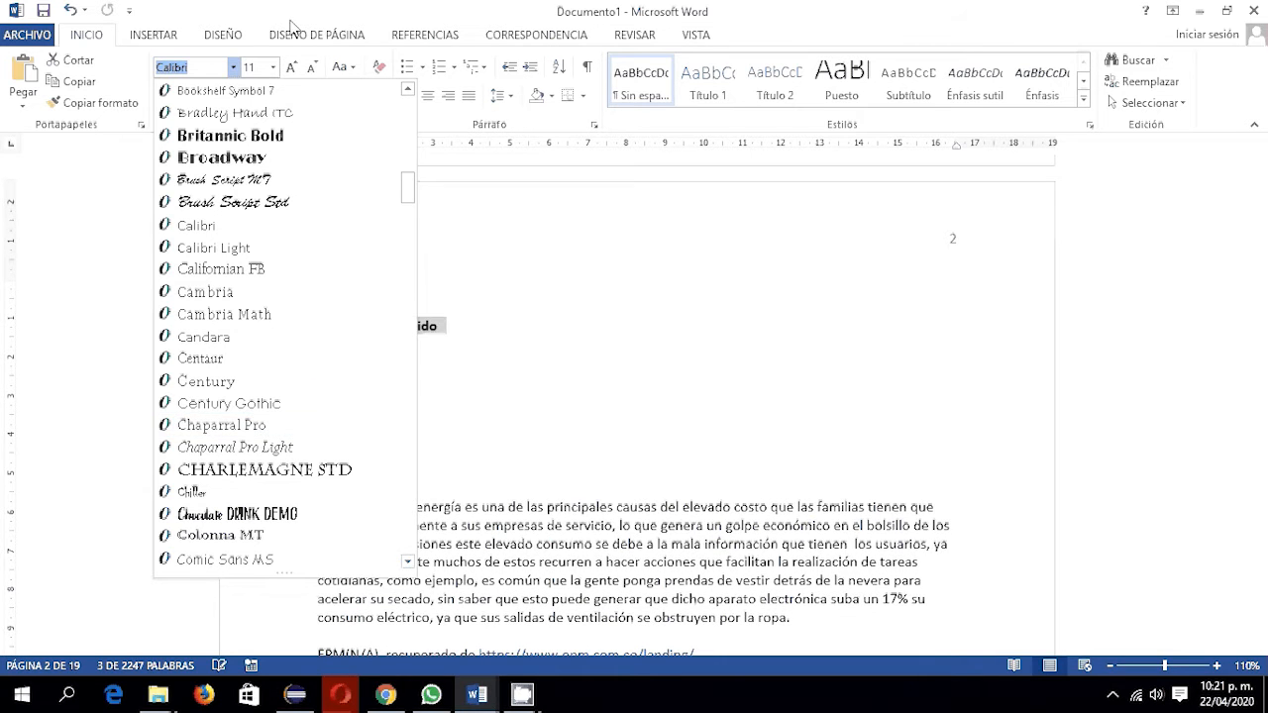
scroll(329, 164, "up", 15)
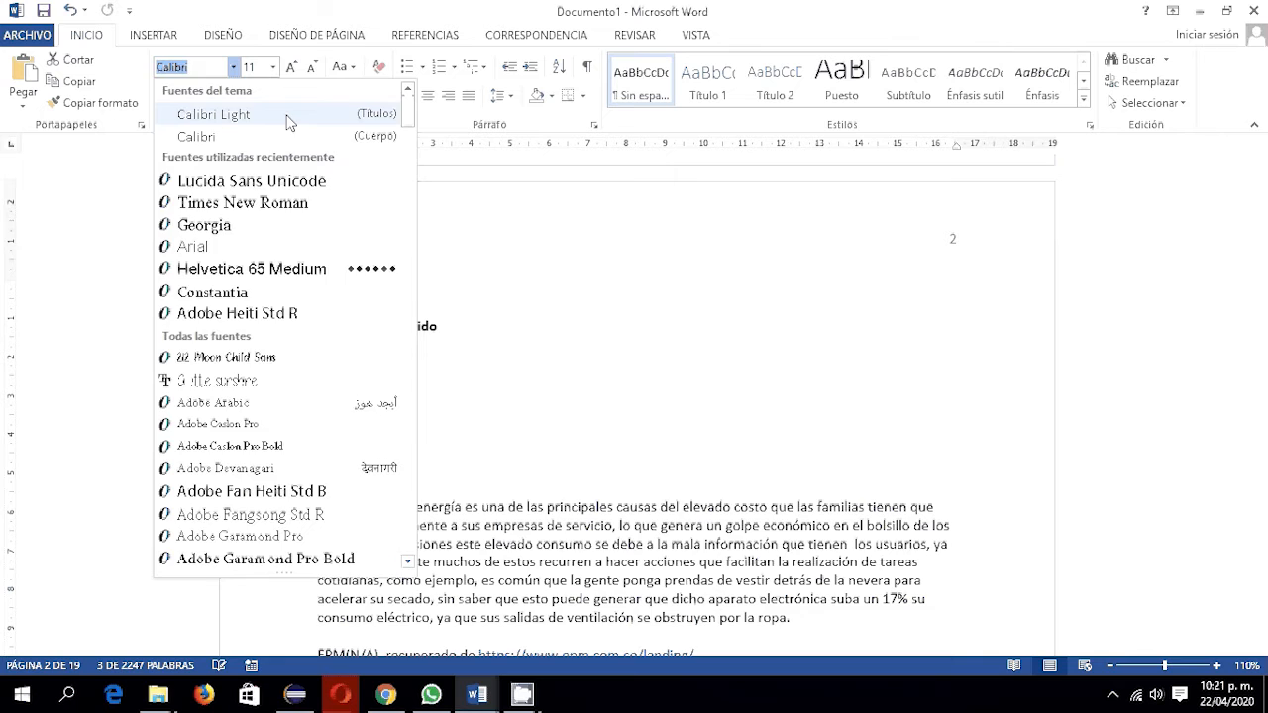
left_click(470, 442)
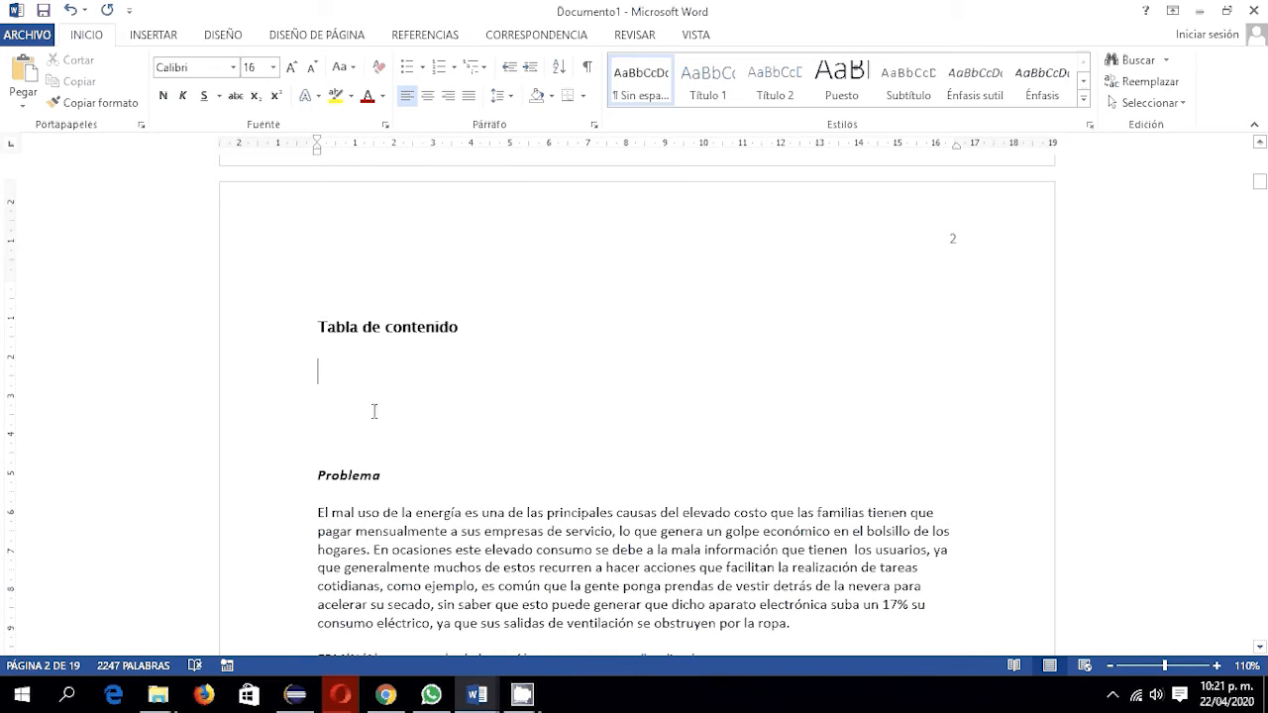
Apply the Título 1 style to the "Problema" heading.
left_click(392, 475)
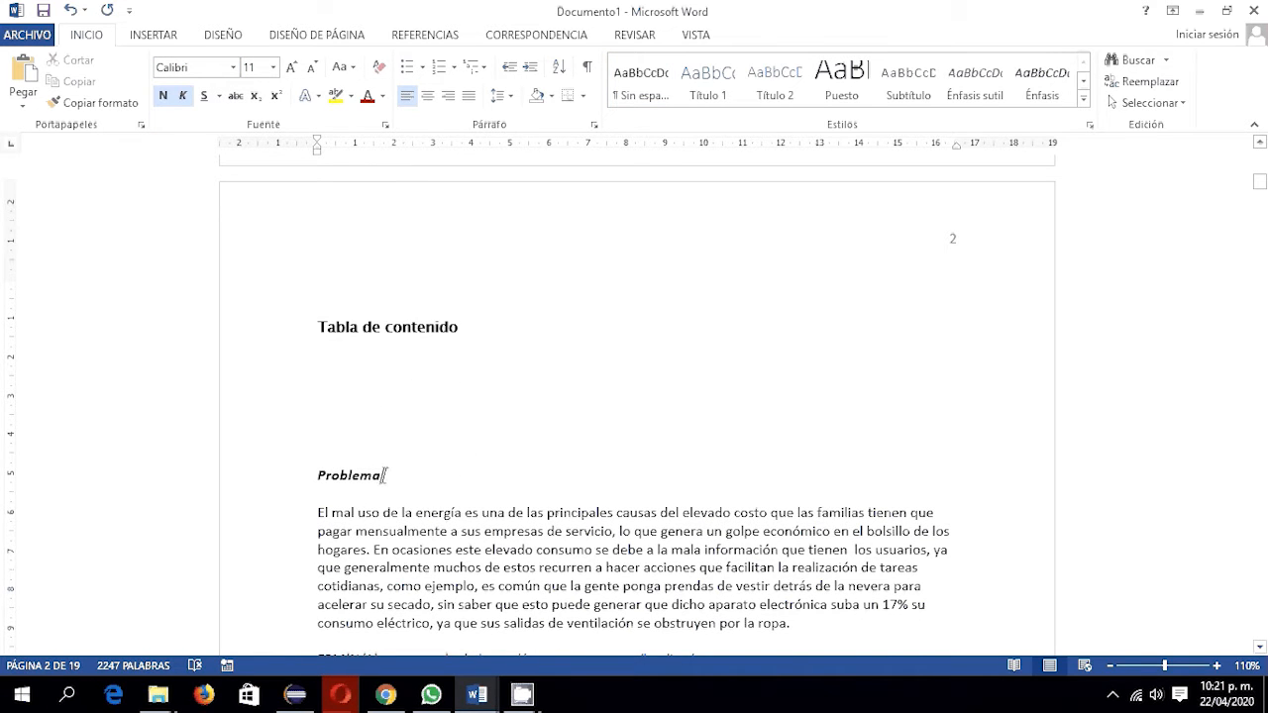
left_click_drag(384, 476, 315, 475)
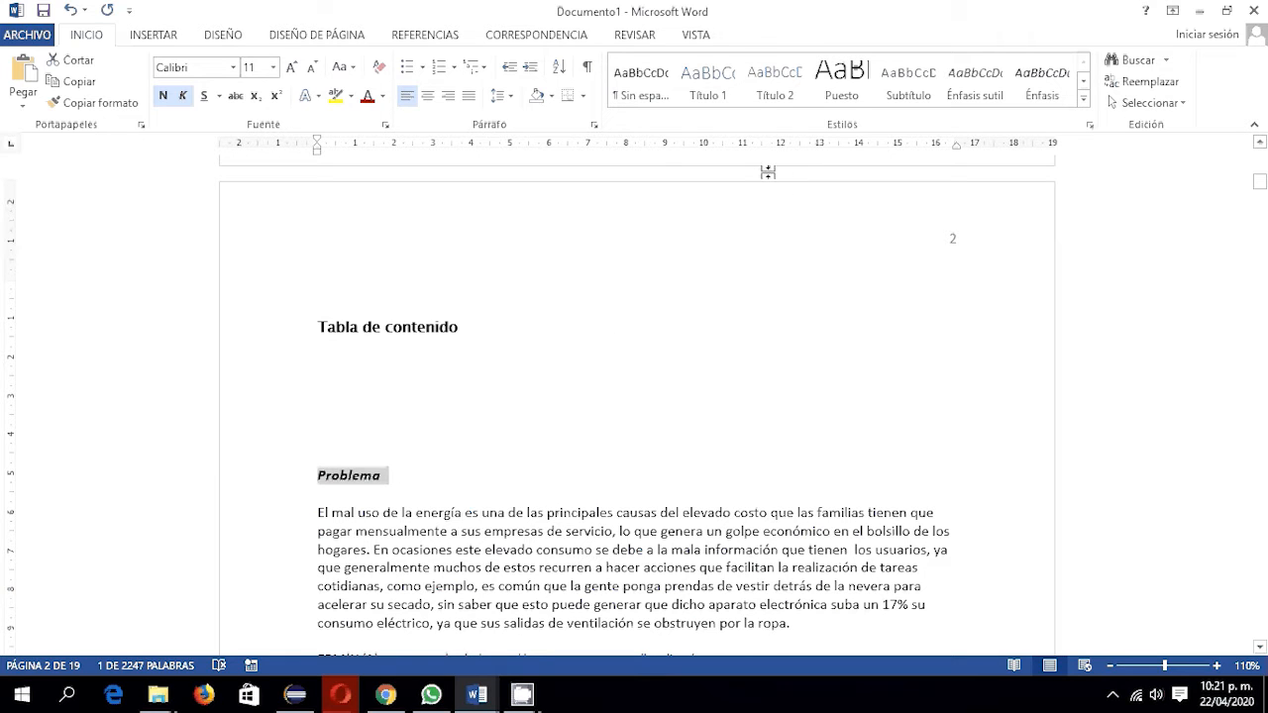
left_click(709, 94)
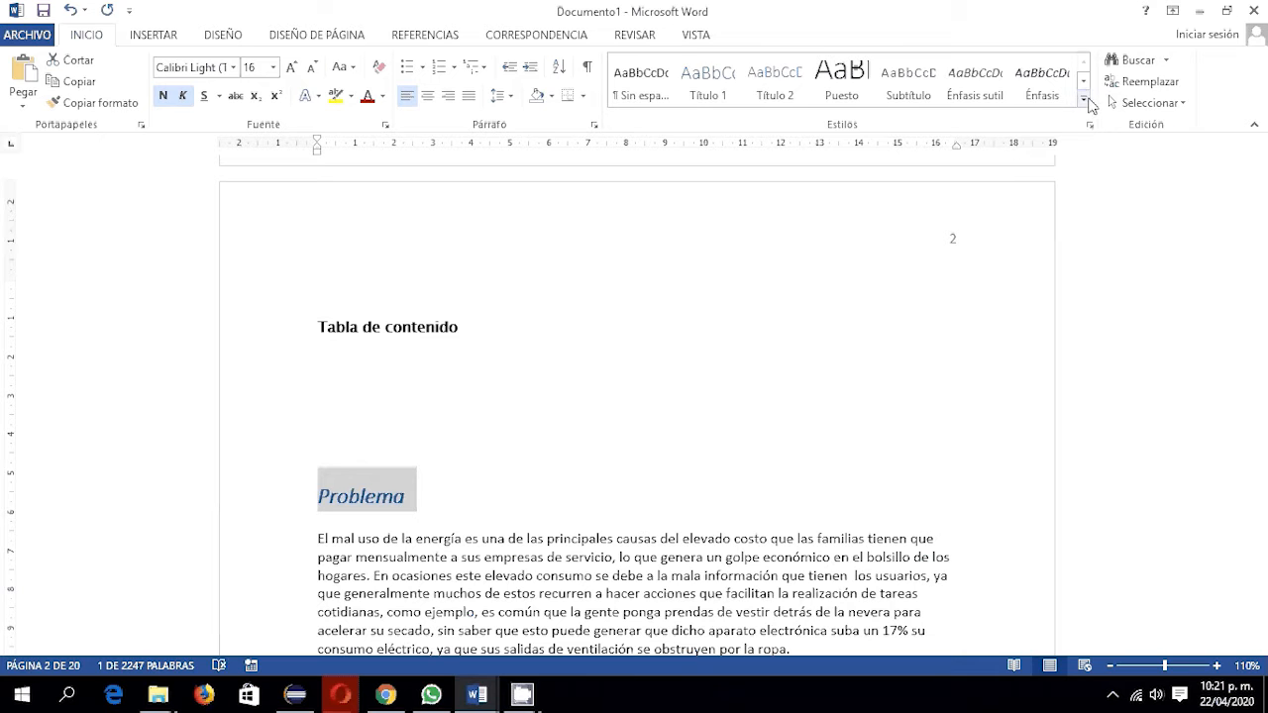
left_click(1084, 98)
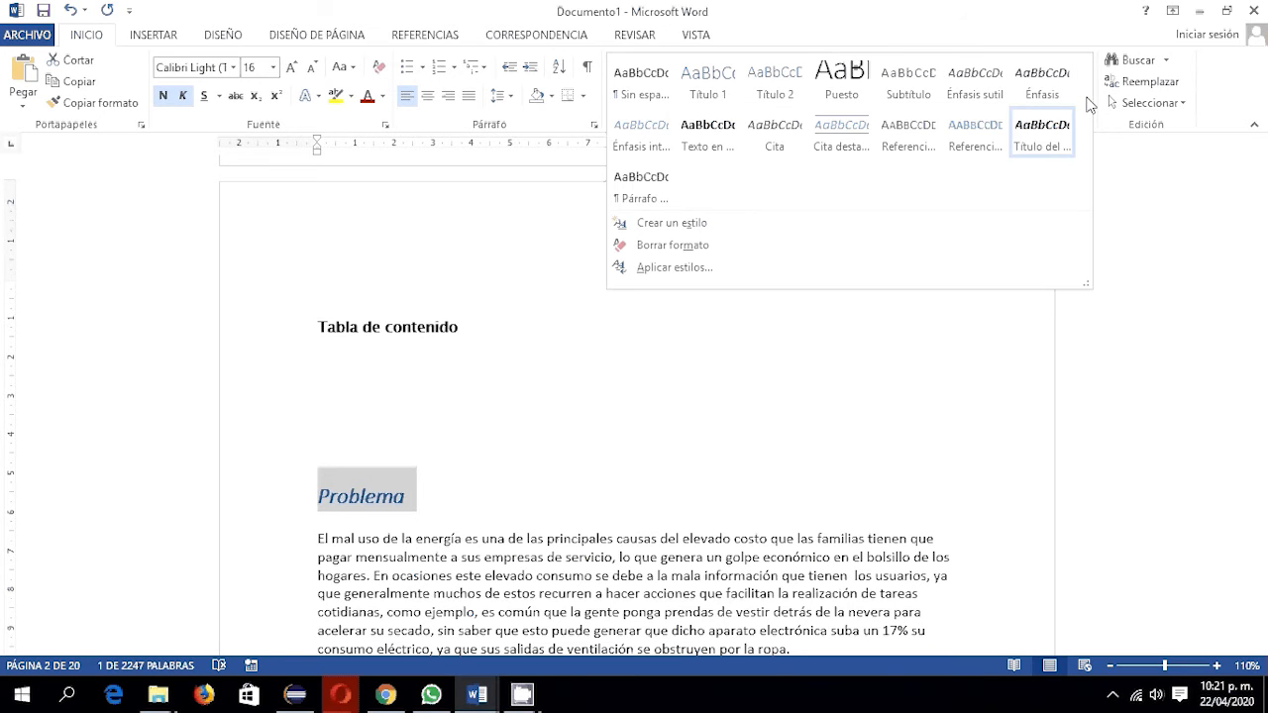
left_click(783, 238)
left_click(775, 250)
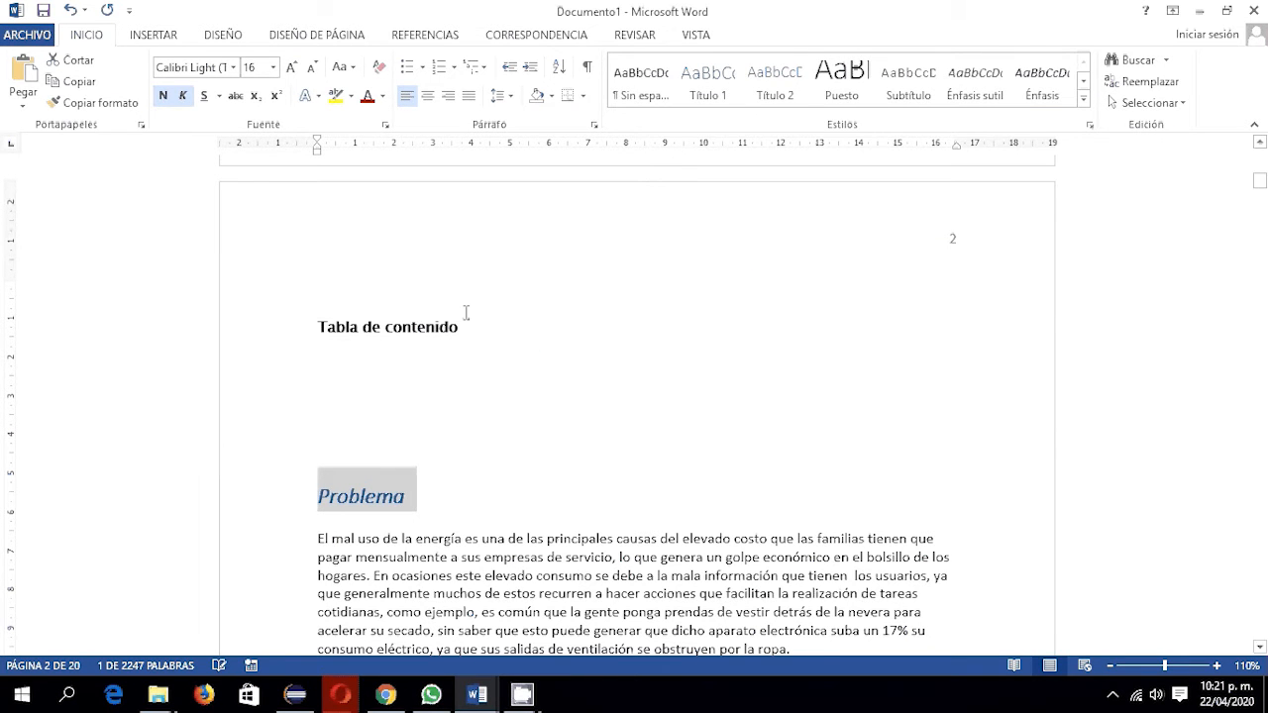
Number the "Problema" heading with the multilevel list linked to the title styles (1 Título 1, 1.1 Título 2, 1.1.1 Título 3).
left_click(412, 503)
left_click_drag(406, 497, 323, 501)
left_click(426, 500)
left_click_drag(427, 500, 320, 500)
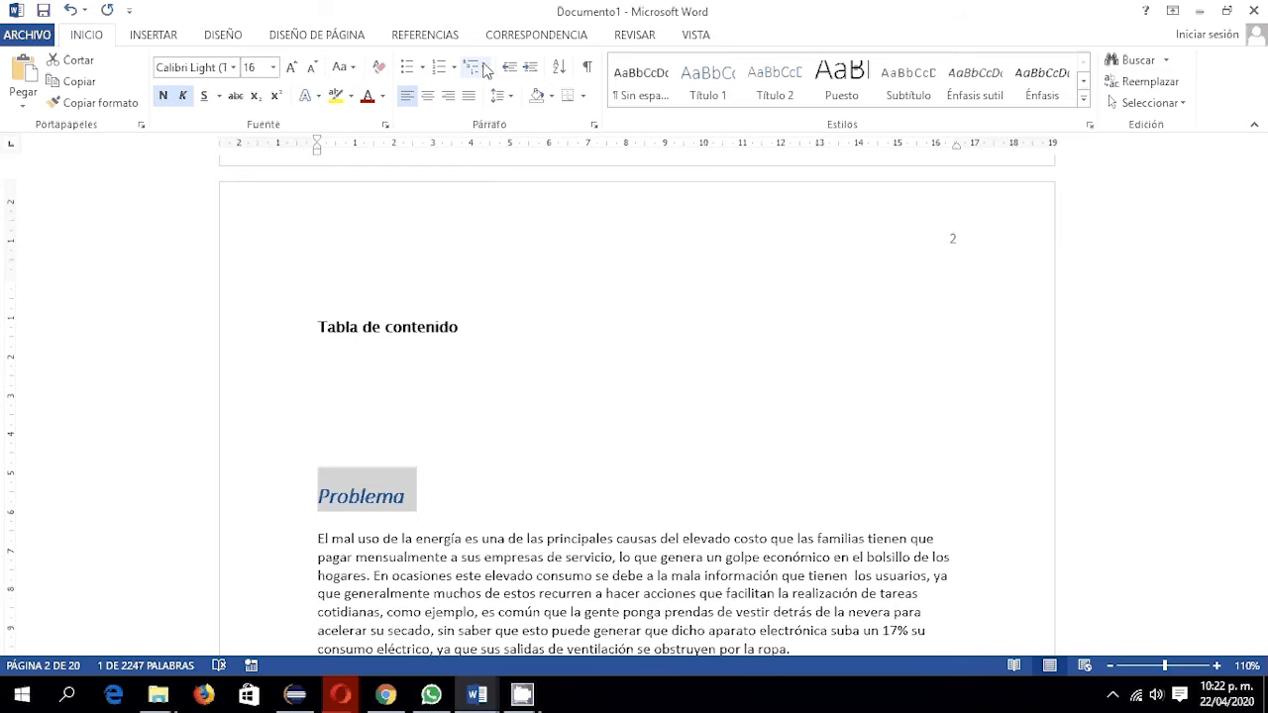
left_click(484, 66)
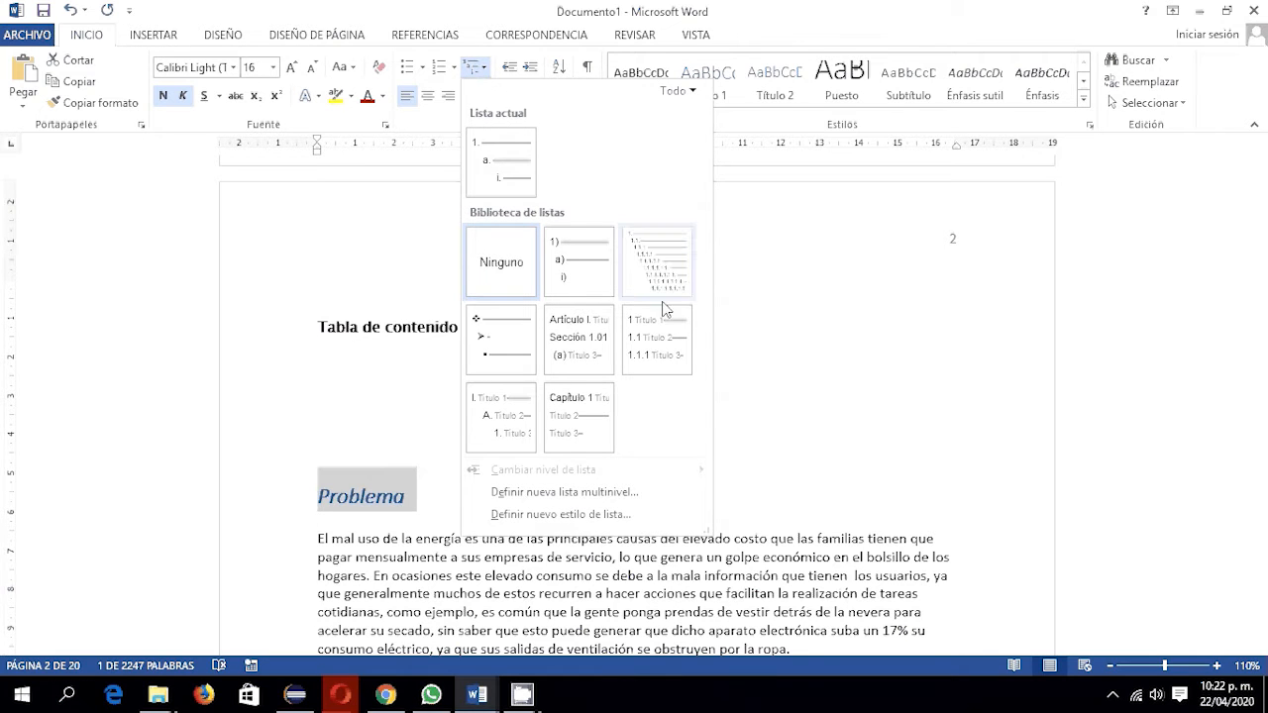
mouse_move(682, 344)
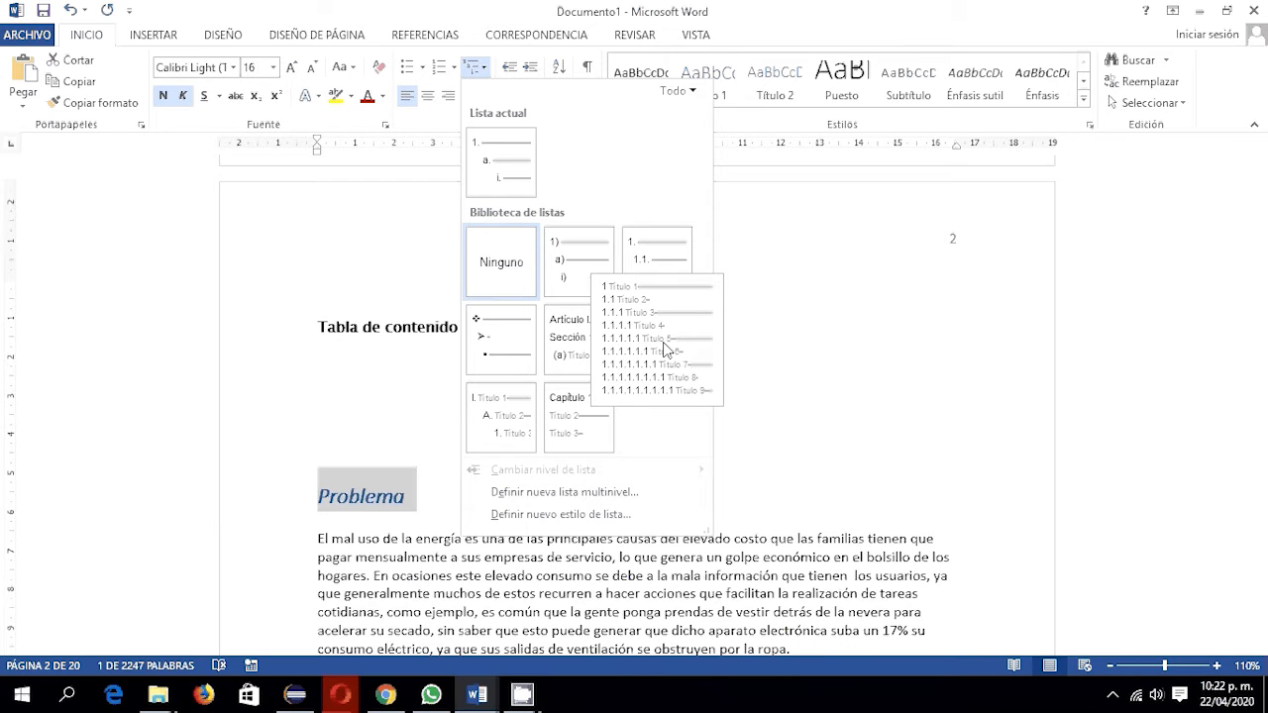
left_click(666, 349)
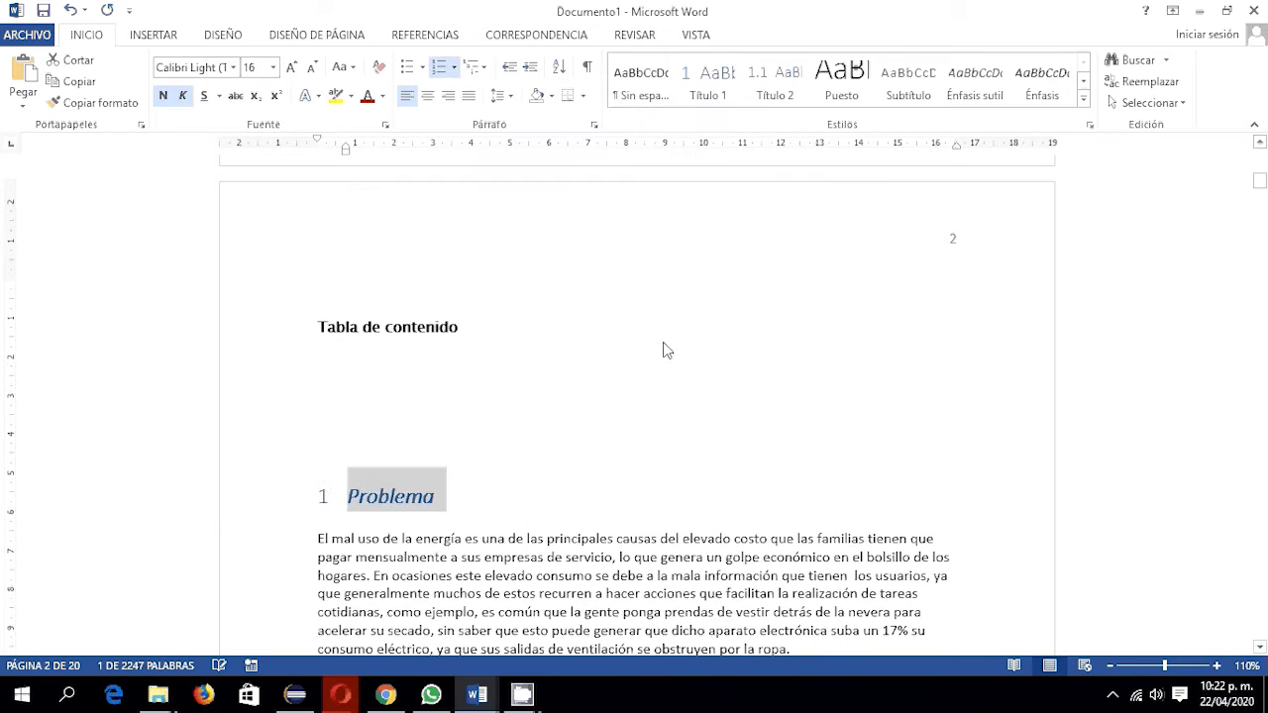
Create the style Estilo1 from the numbered "Problema" heading, with Lucida Sans Unicode at 10 pt in black.
left_click(1083, 98)
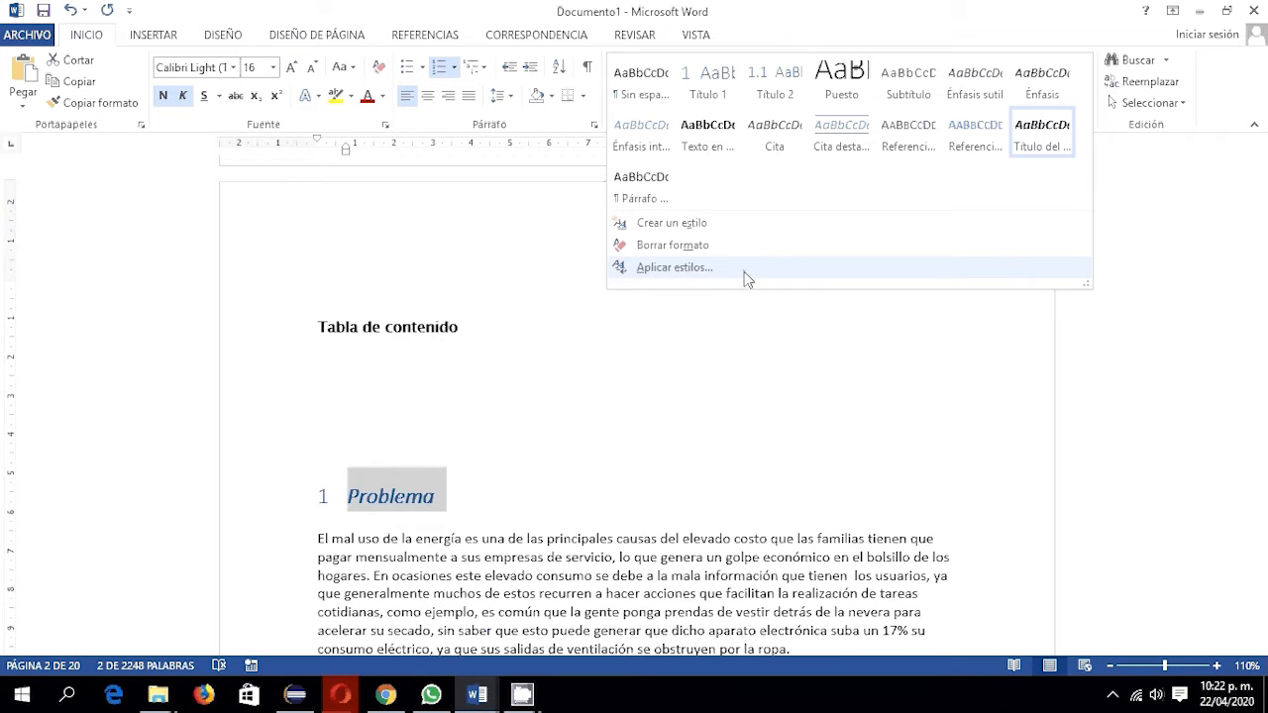
left_click(740, 224)
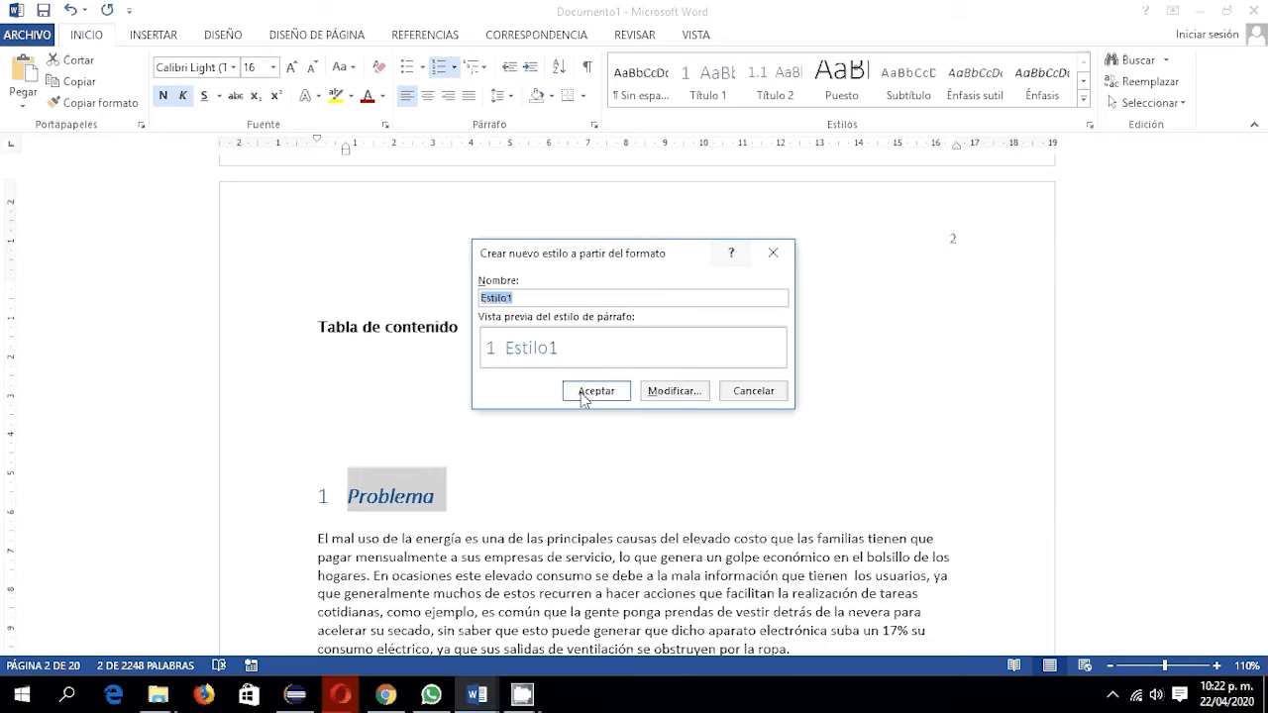
left_click(670, 394)
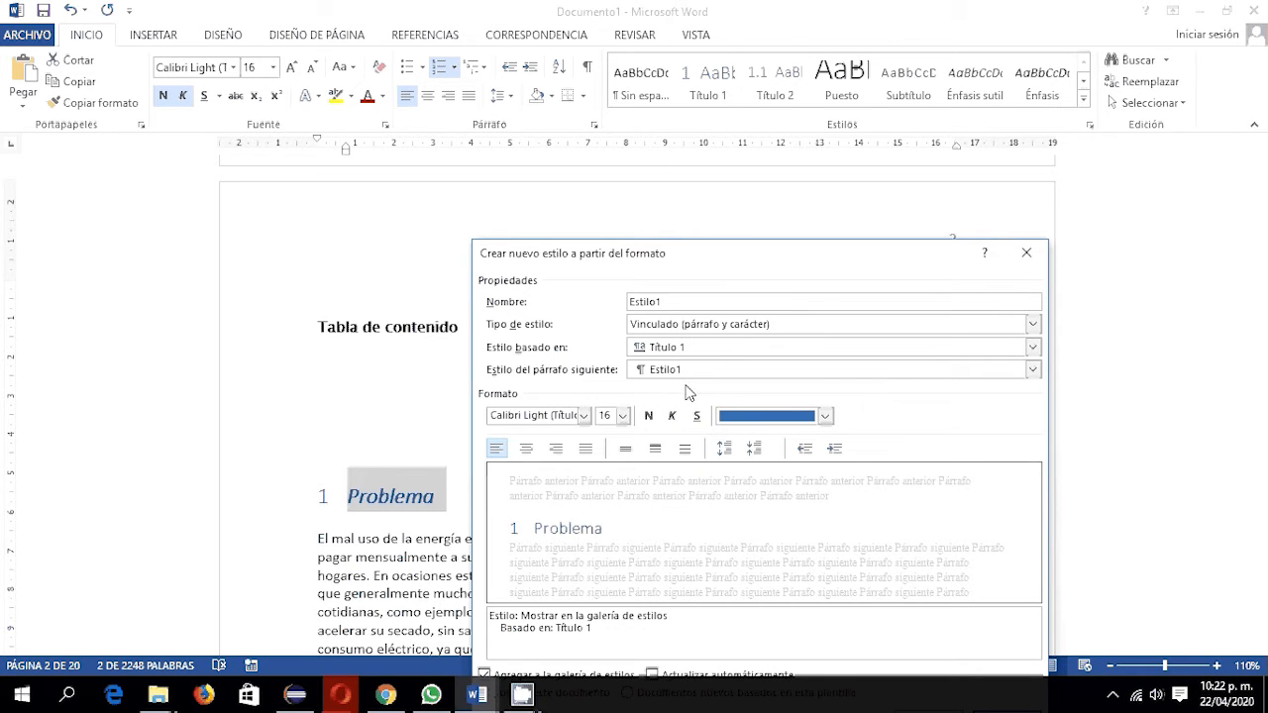
left_click(584, 415)
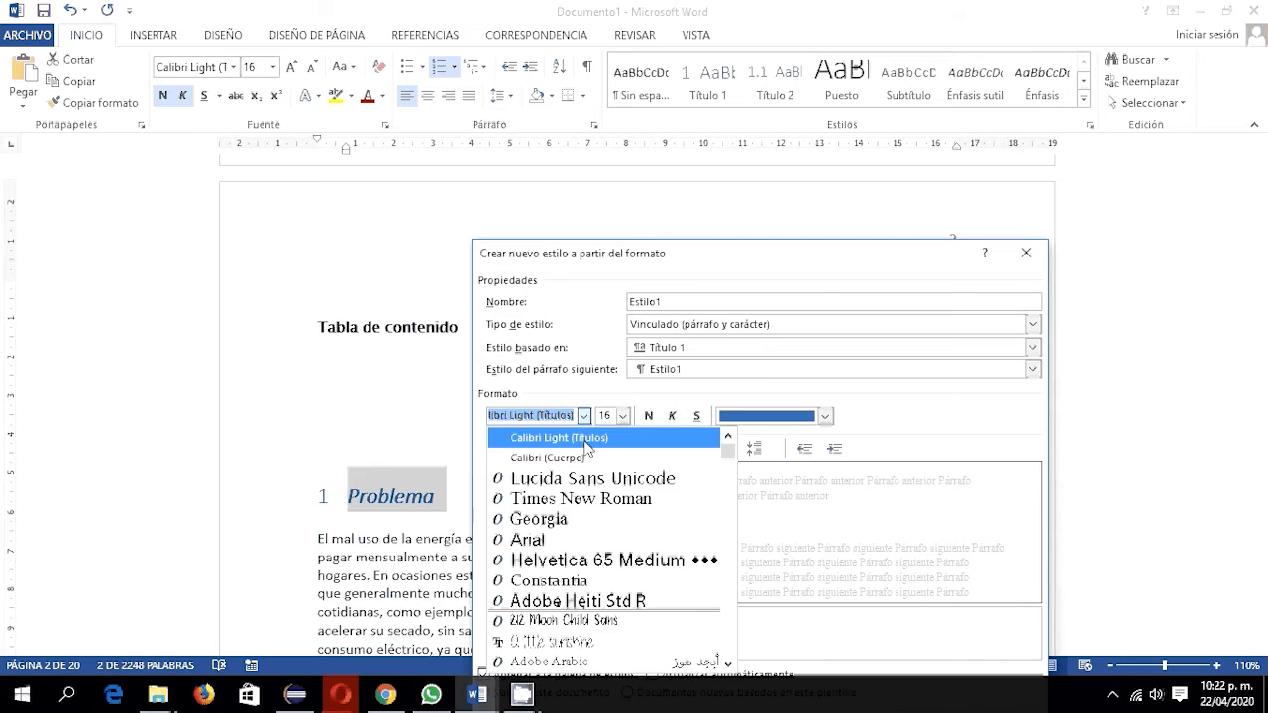
left_click(587, 479)
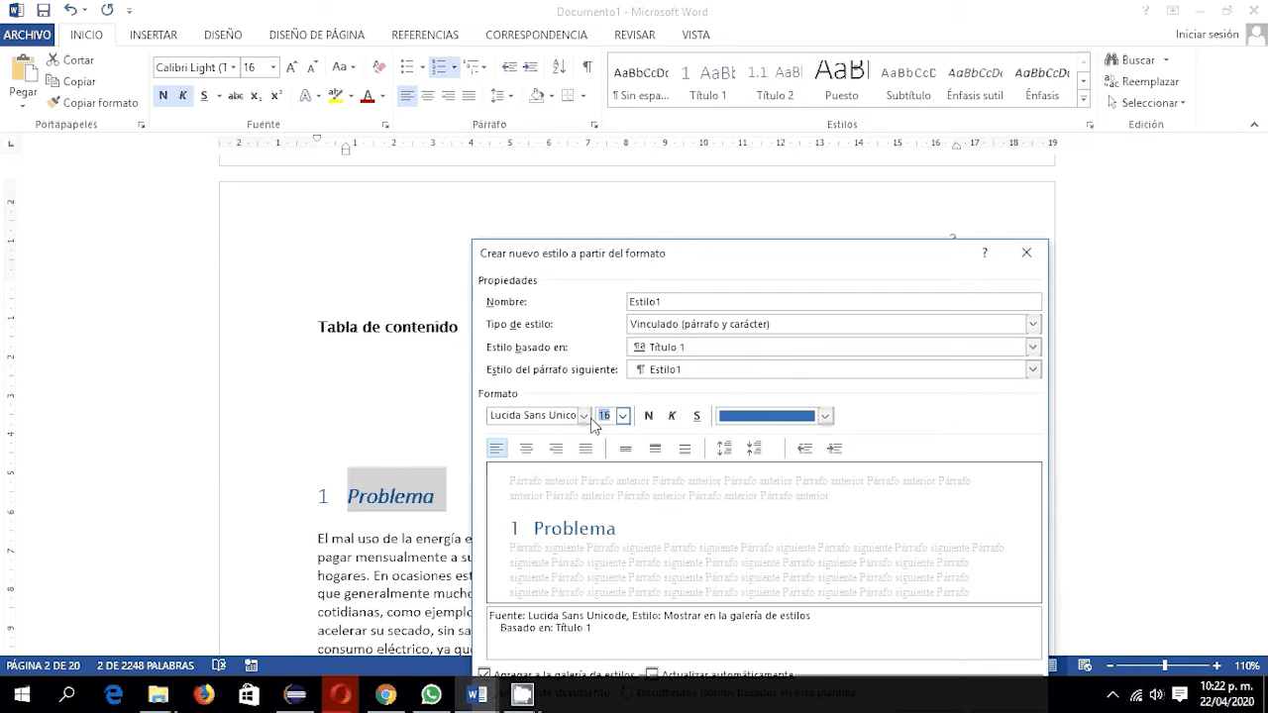
type("10")
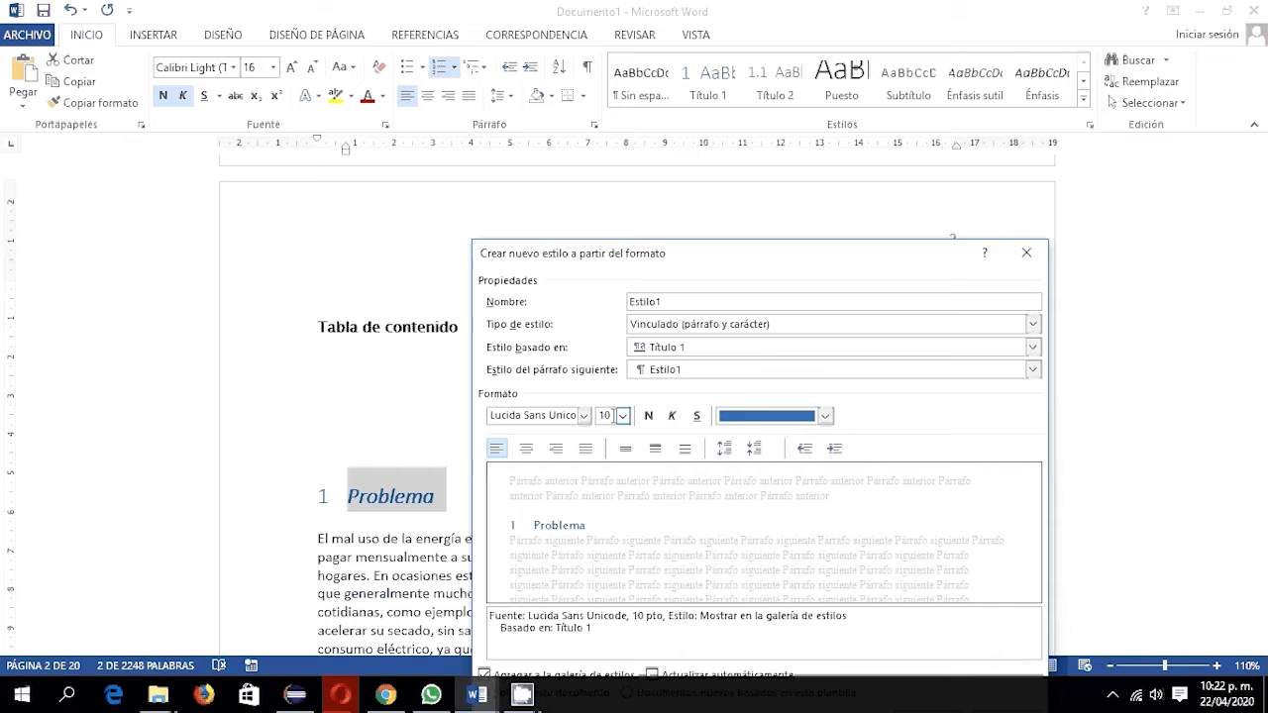
left_click(824, 416)
left_click(741, 480)
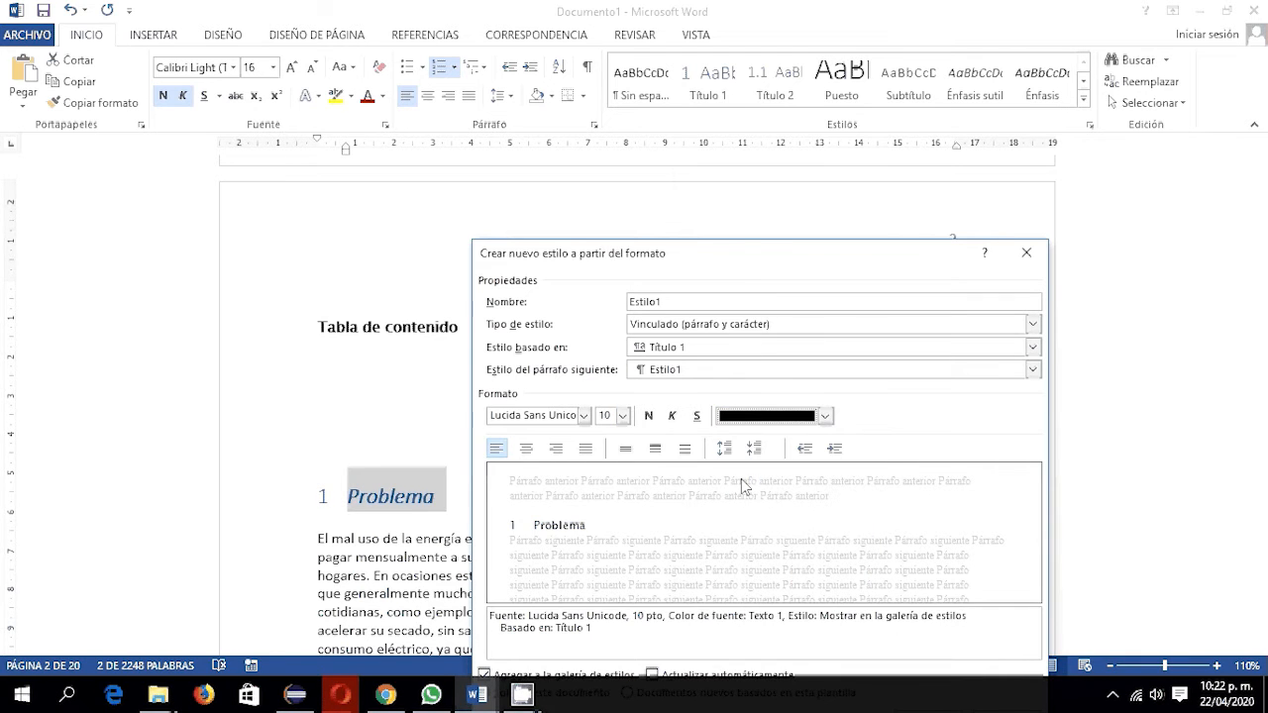
left_click(928, 643)
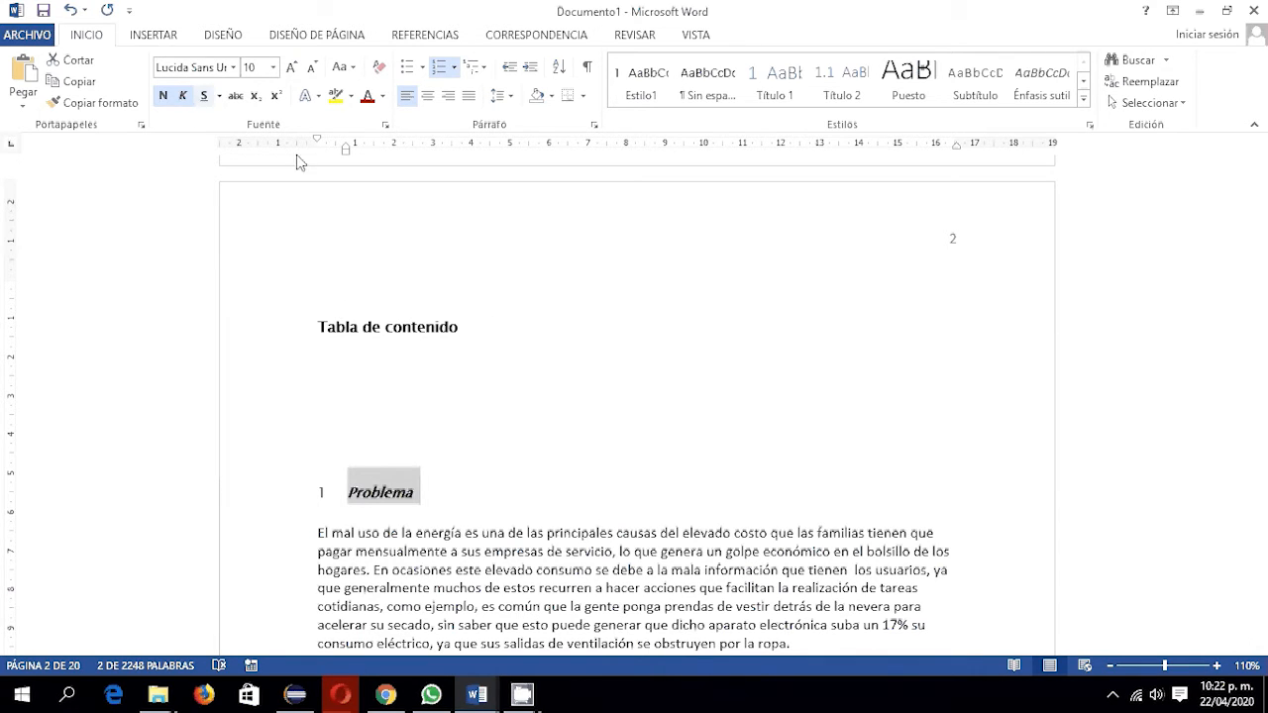
Apply the Estilo1 style to the "Problema" heading.
left_click(1086, 103)
left_click(641, 85)
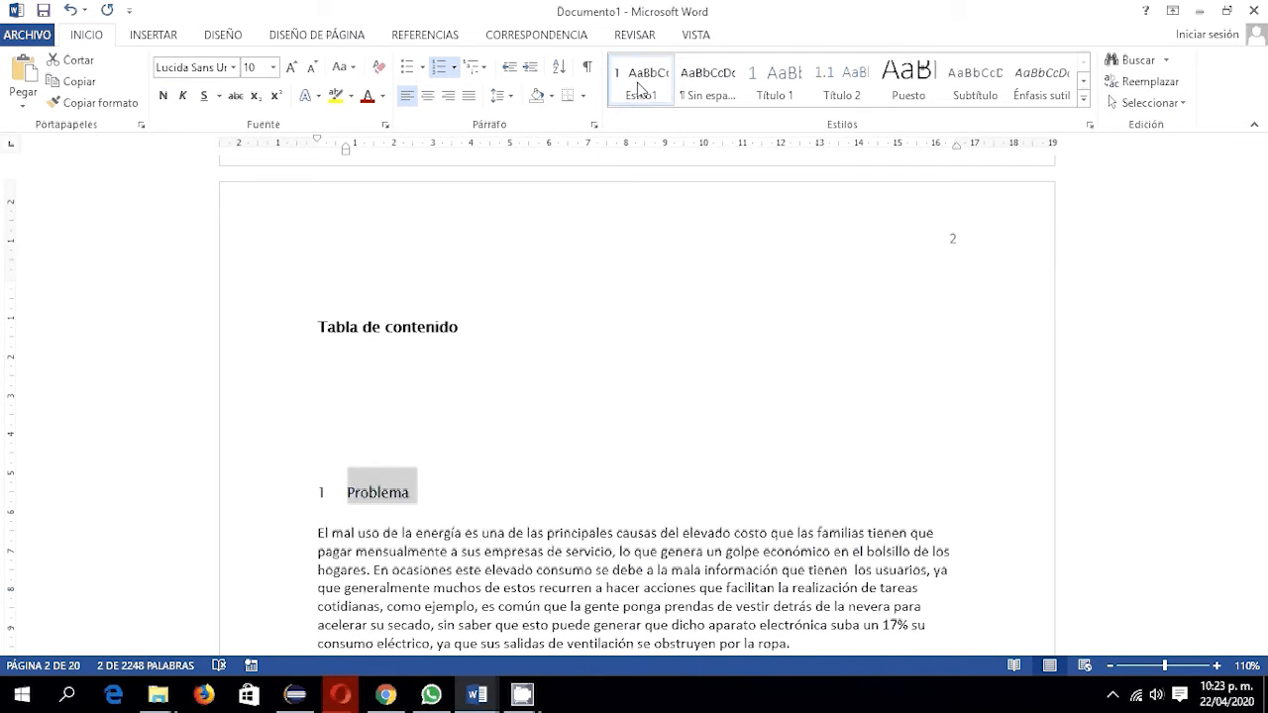
left_click(486, 494)
Apply the Estilo1 style to the "Alcance" heading.
scroll(494, 478, "down", 3)
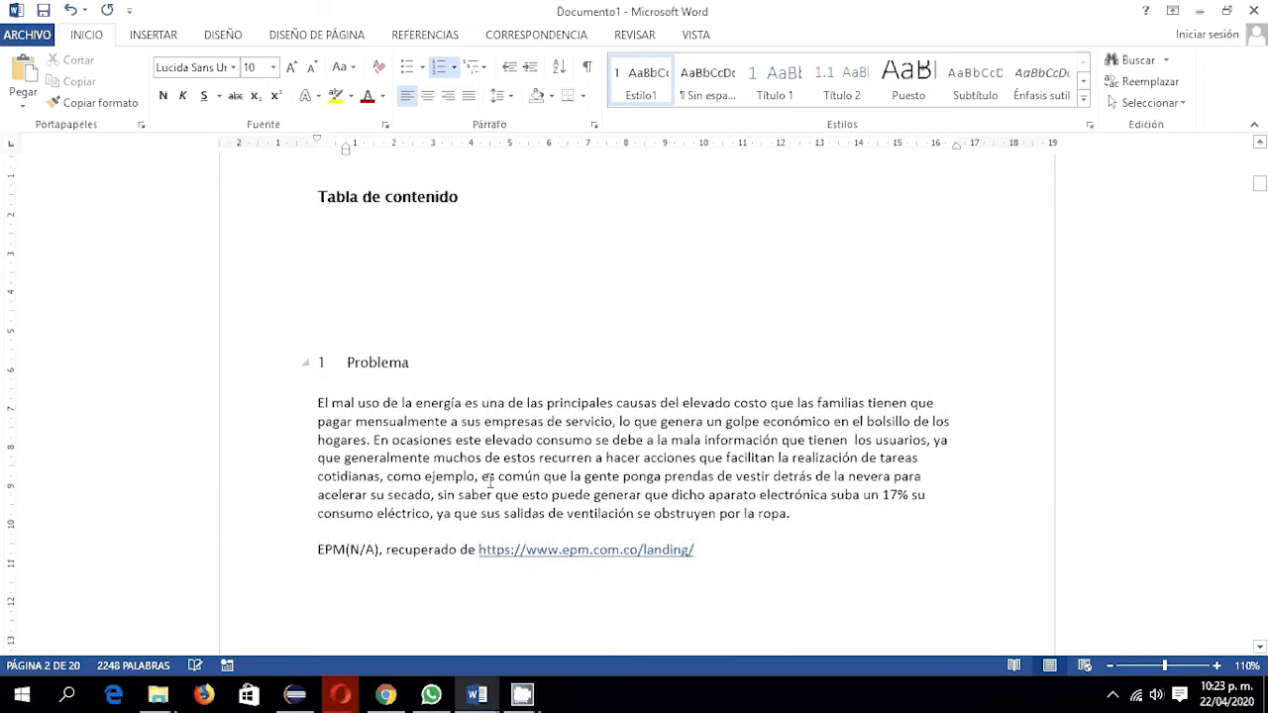
scroll(490, 481, "down", 11)
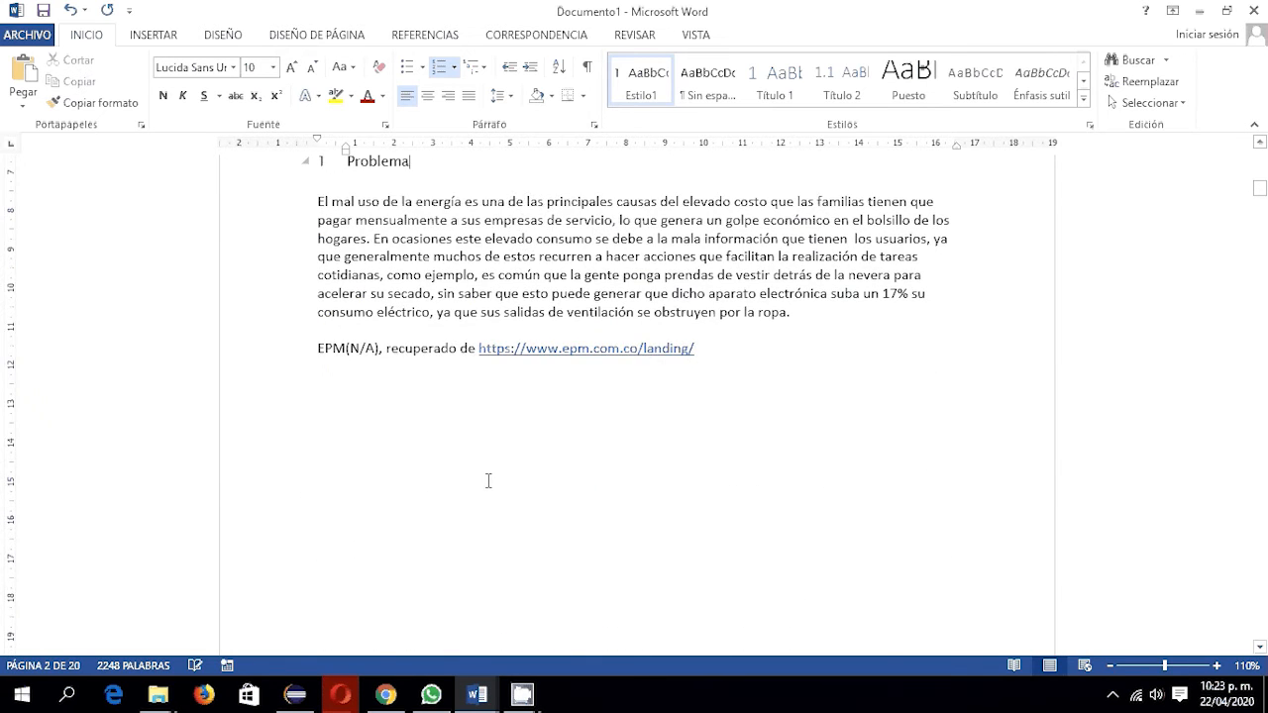
scroll(485, 470, "up", 2)
left_click_drag(370, 460, 327, 470)
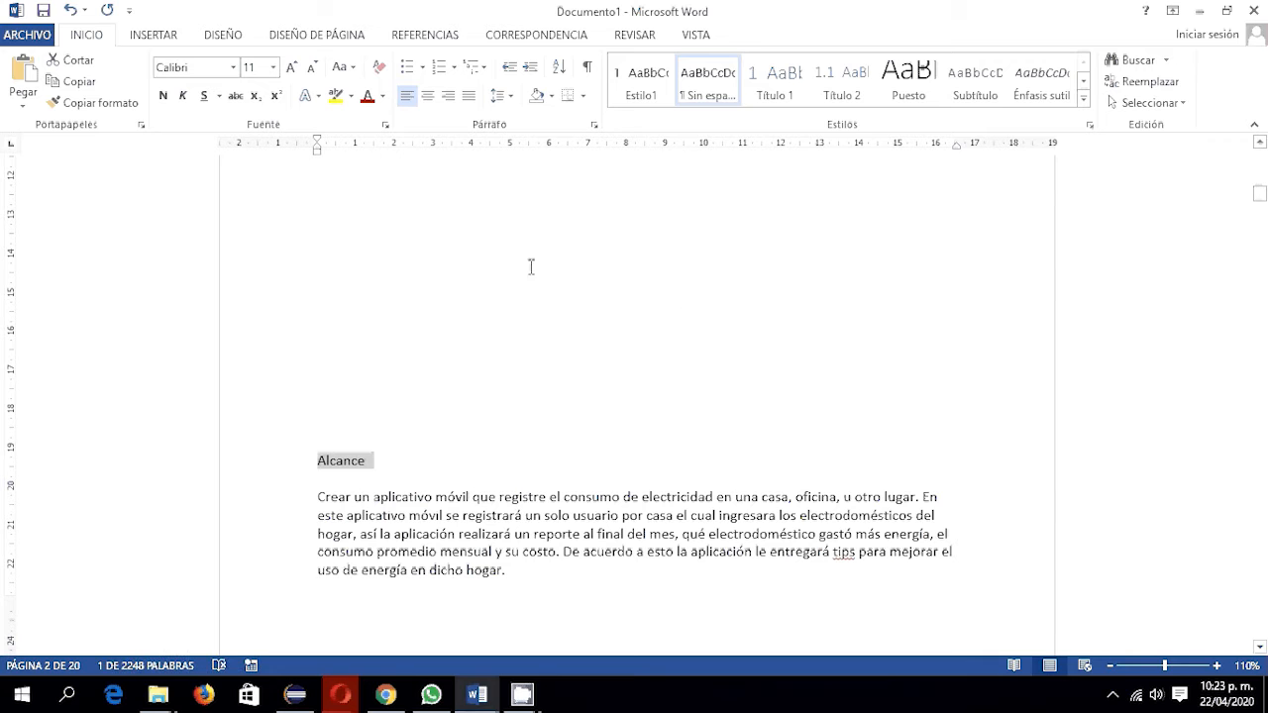
left_click(635, 99)
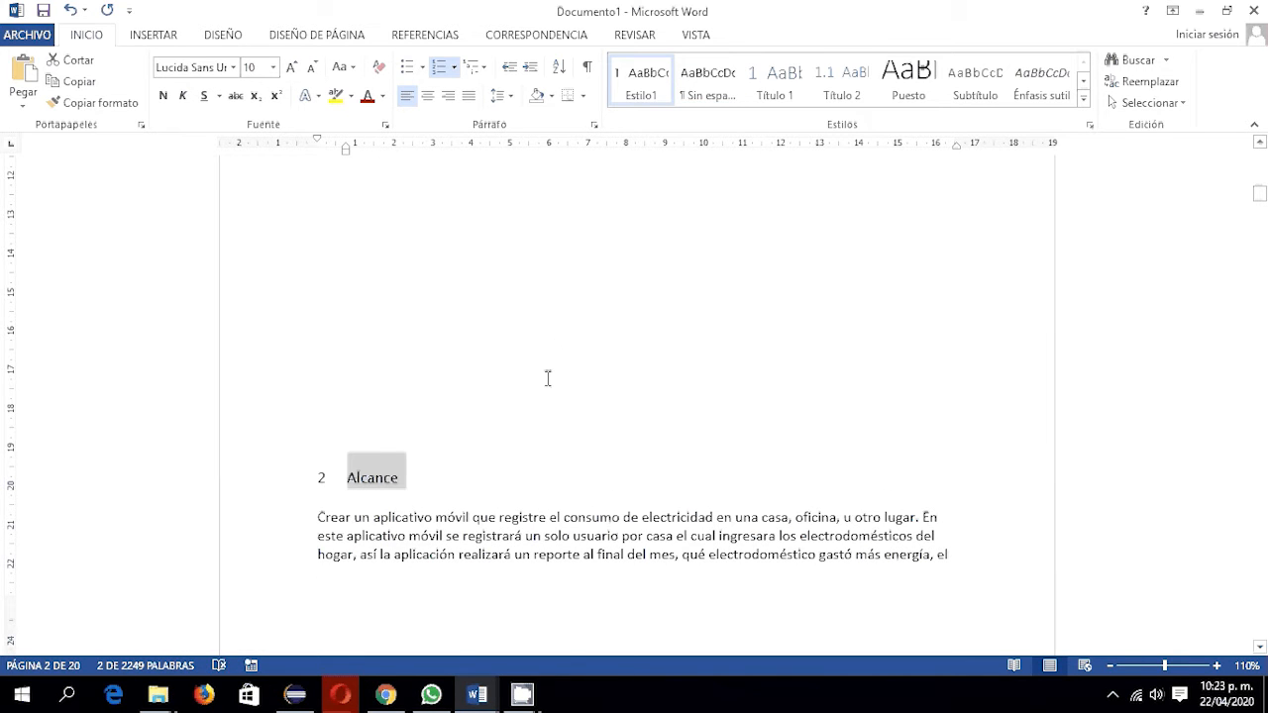
Apply the Estilo1 style to the "Objetivos" heading on page 3.
scroll(548, 375, "down", 2)
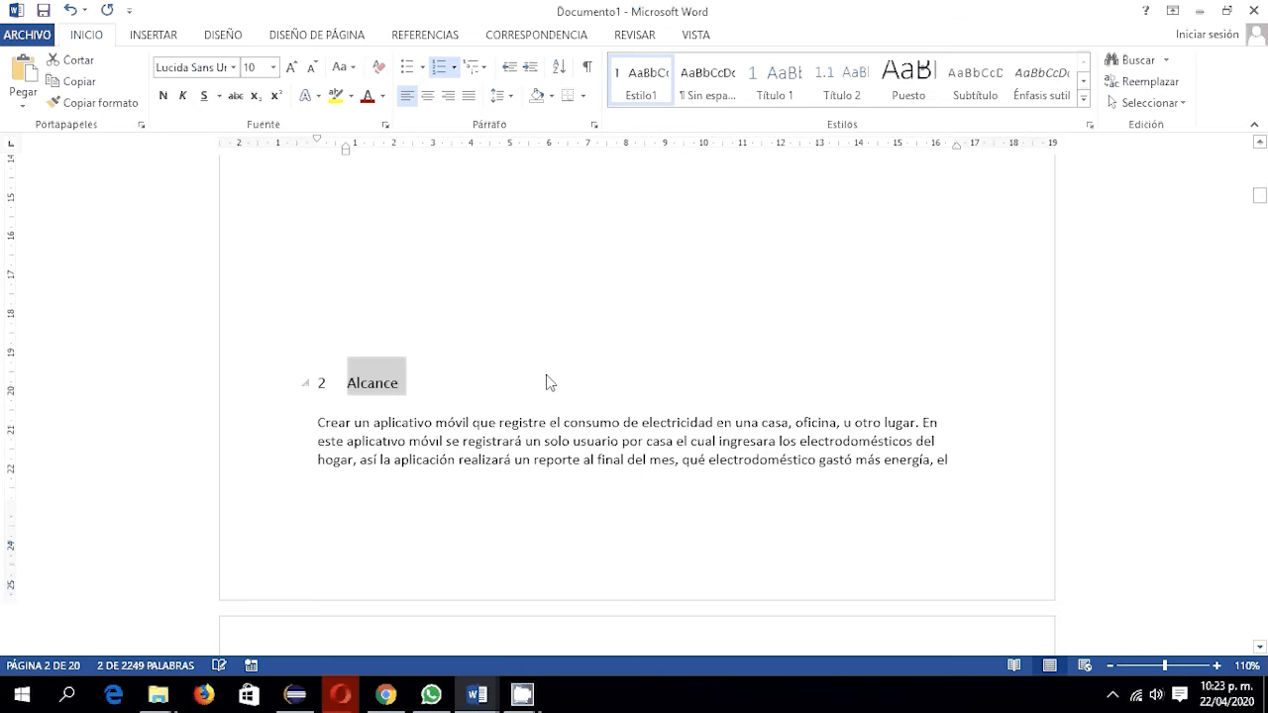
scroll(547, 376, "down", 5)
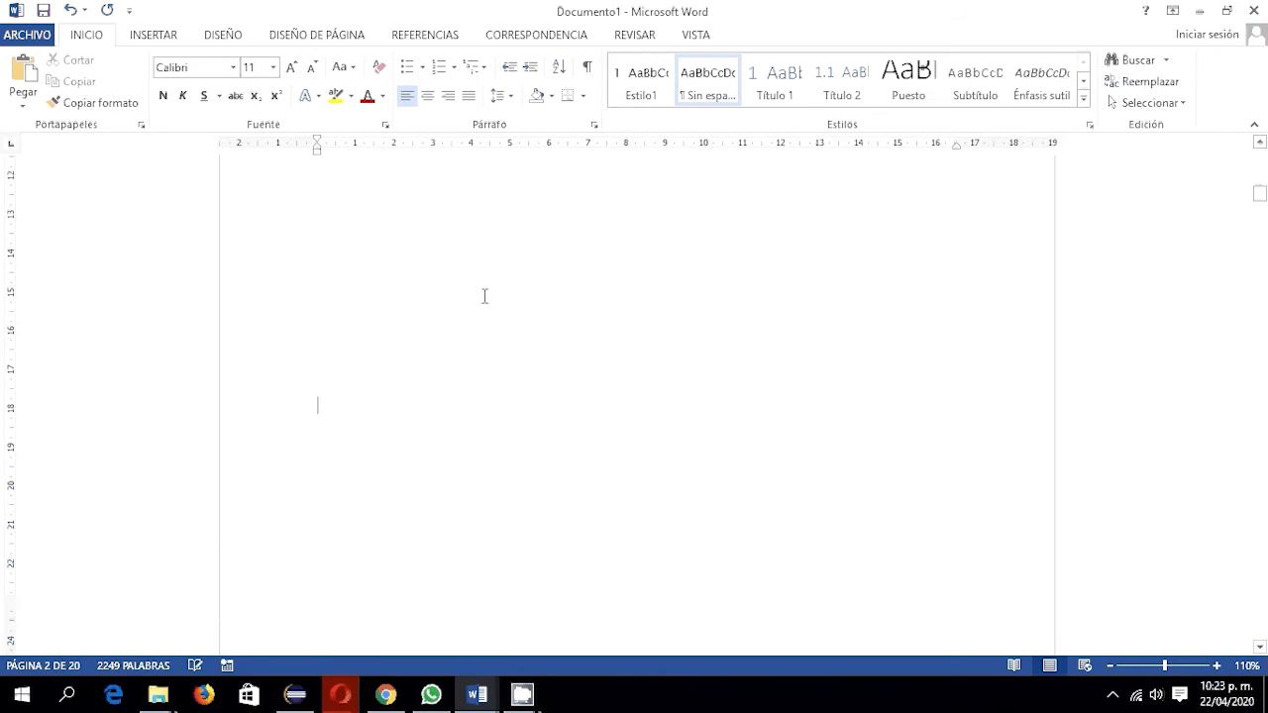
scroll(484, 295, "up", 11)
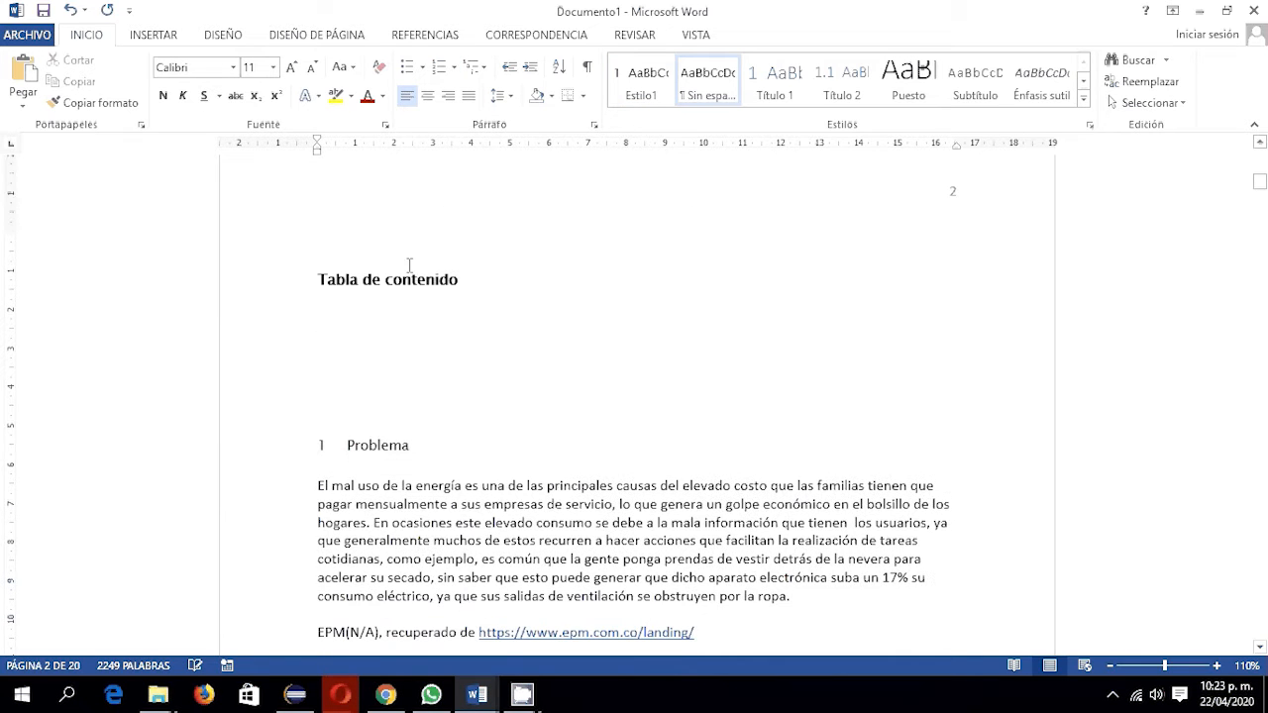
scroll(510, 325, "down", 11)
left_click_drag(1260, 194, 1261, 224)
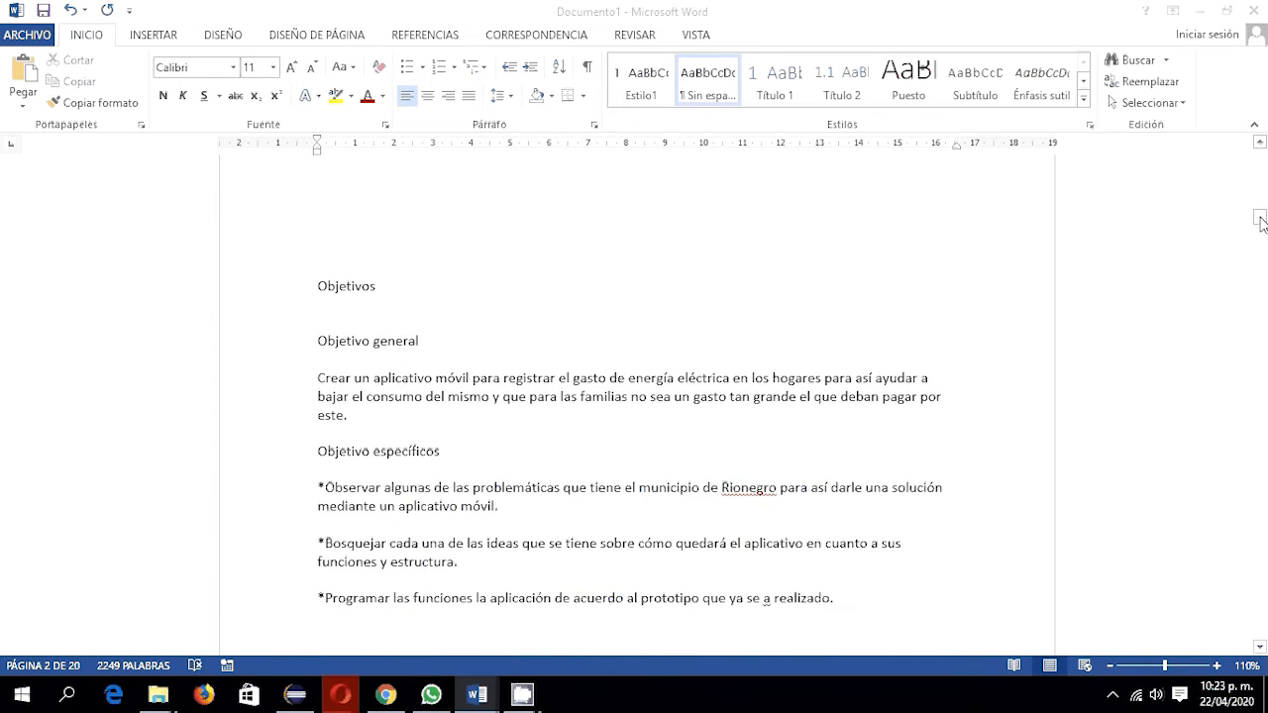
double_click(381, 286)
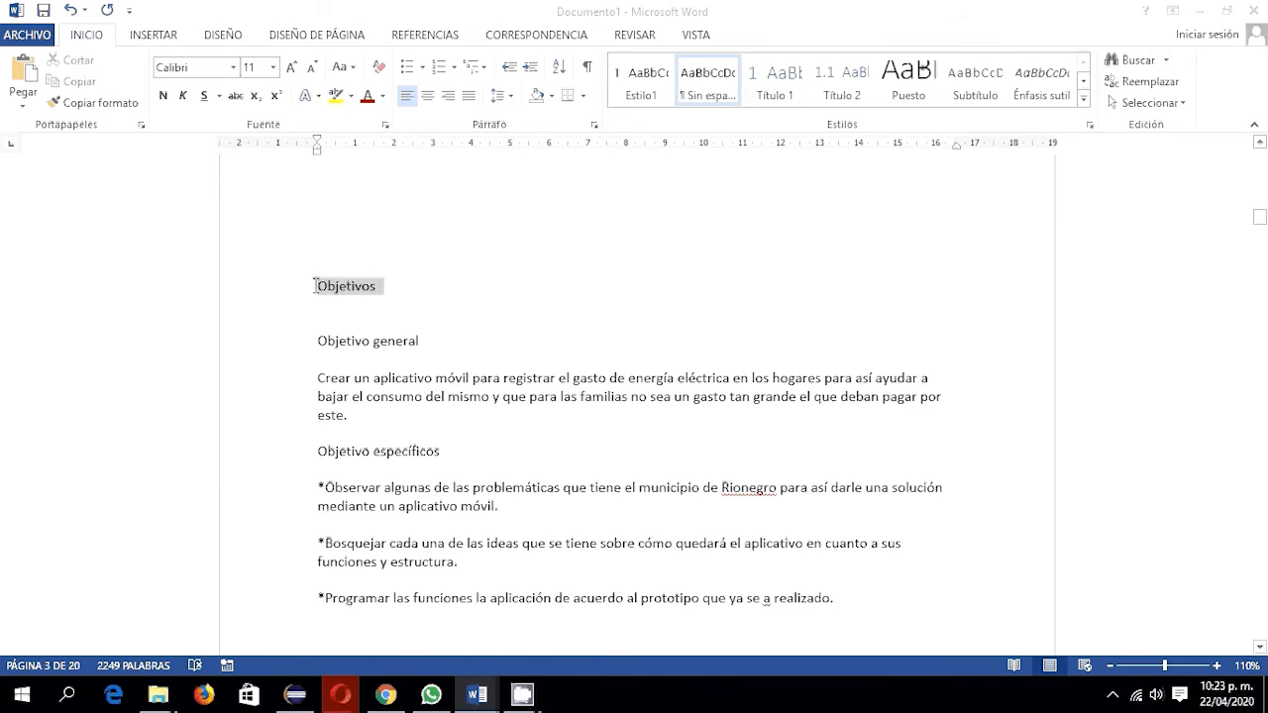
left_click(641, 96)
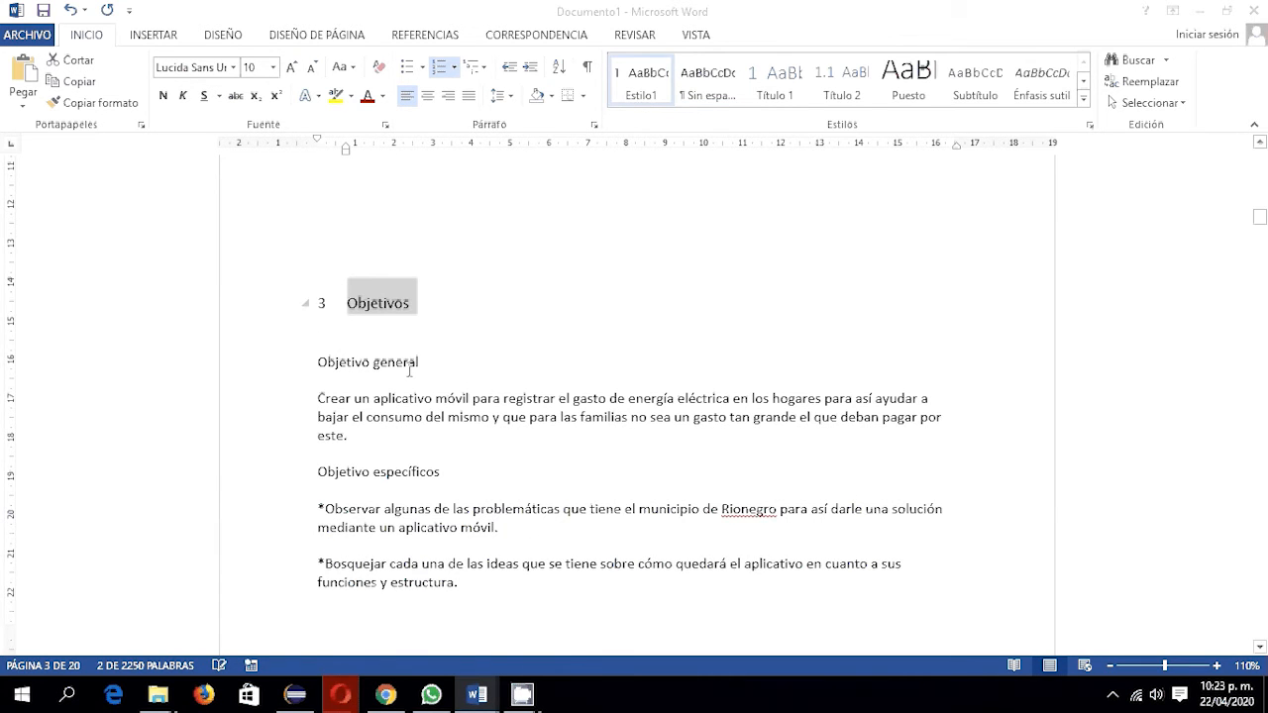
Create the style Estilo2 from the "Objetivo general" heading, with Lucida Sans Unicode at 10 pt.
left_click_drag(422, 360, 317, 362)
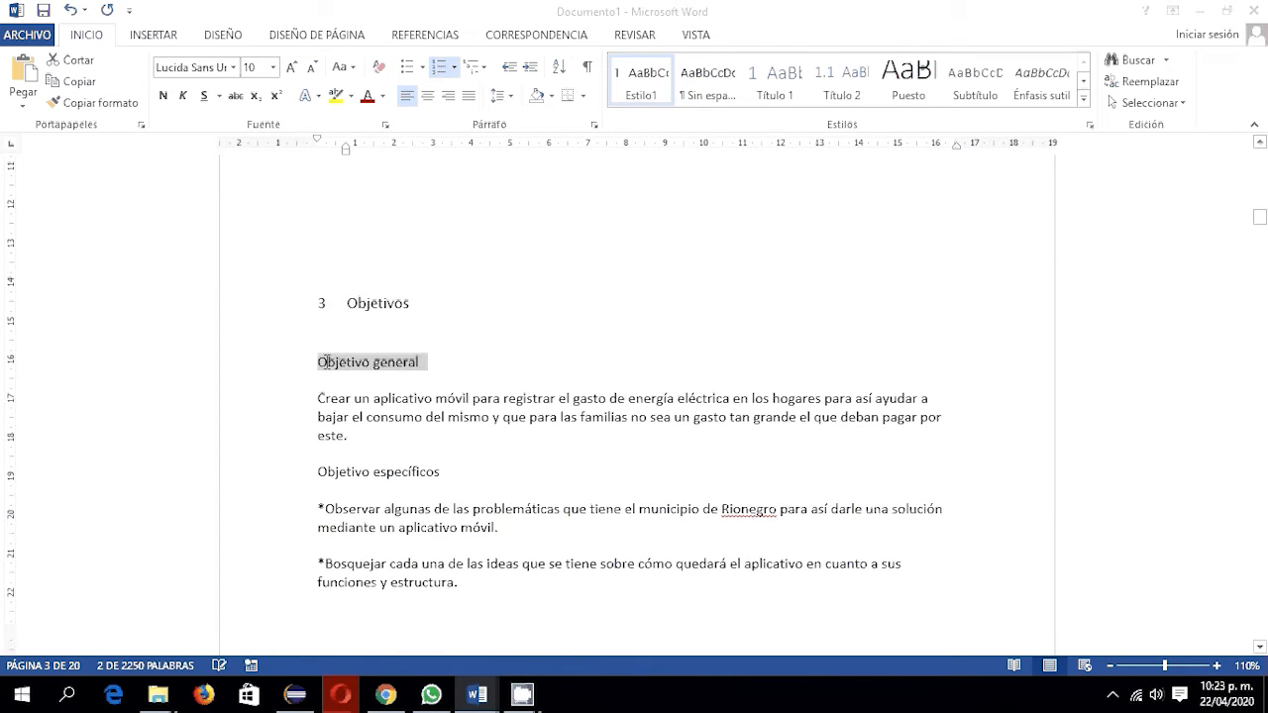
left_click(509, 374)
left_click_drag(422, 363, 319, 363)
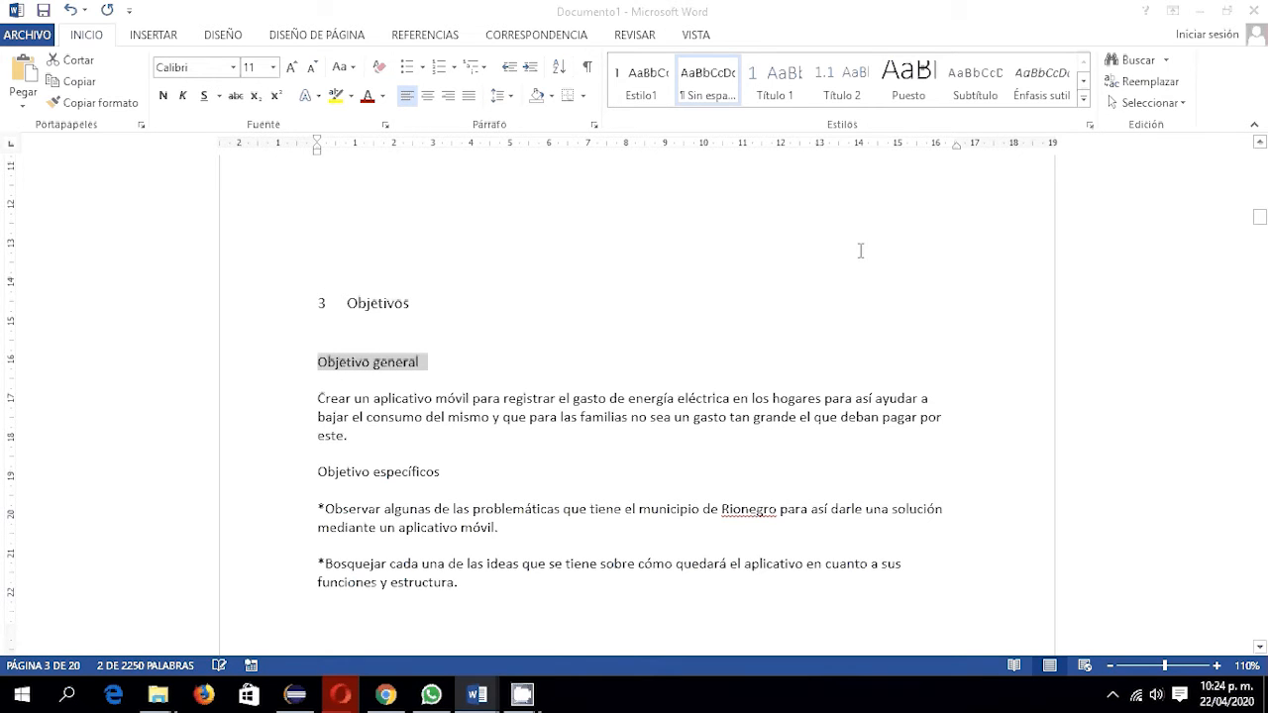
left_click(1084, 98)
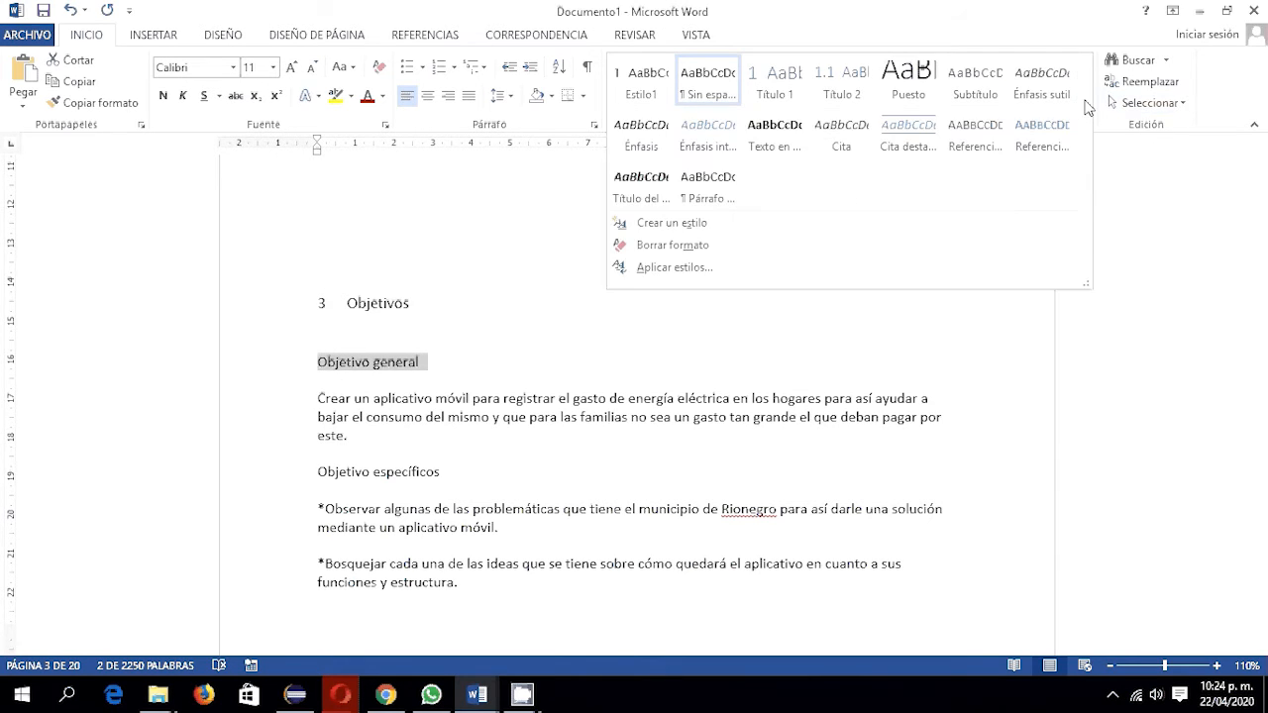
left_click(810, 227)
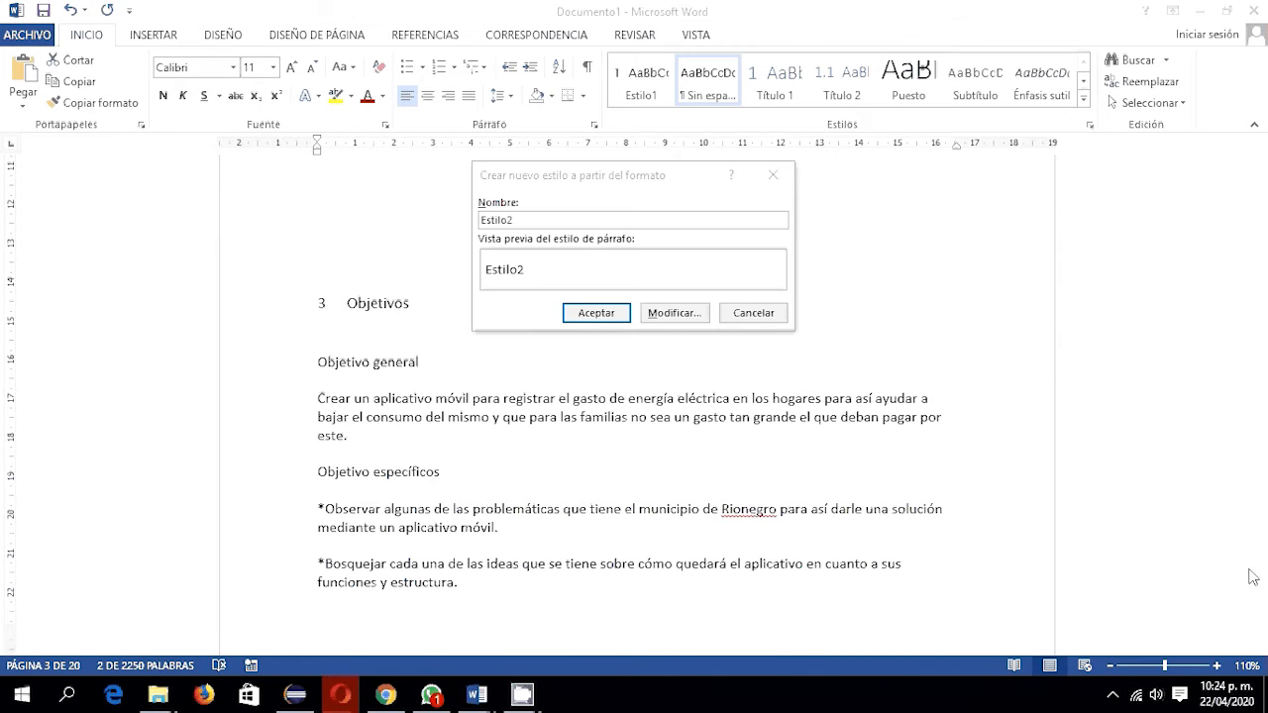
left_click(673, 313)
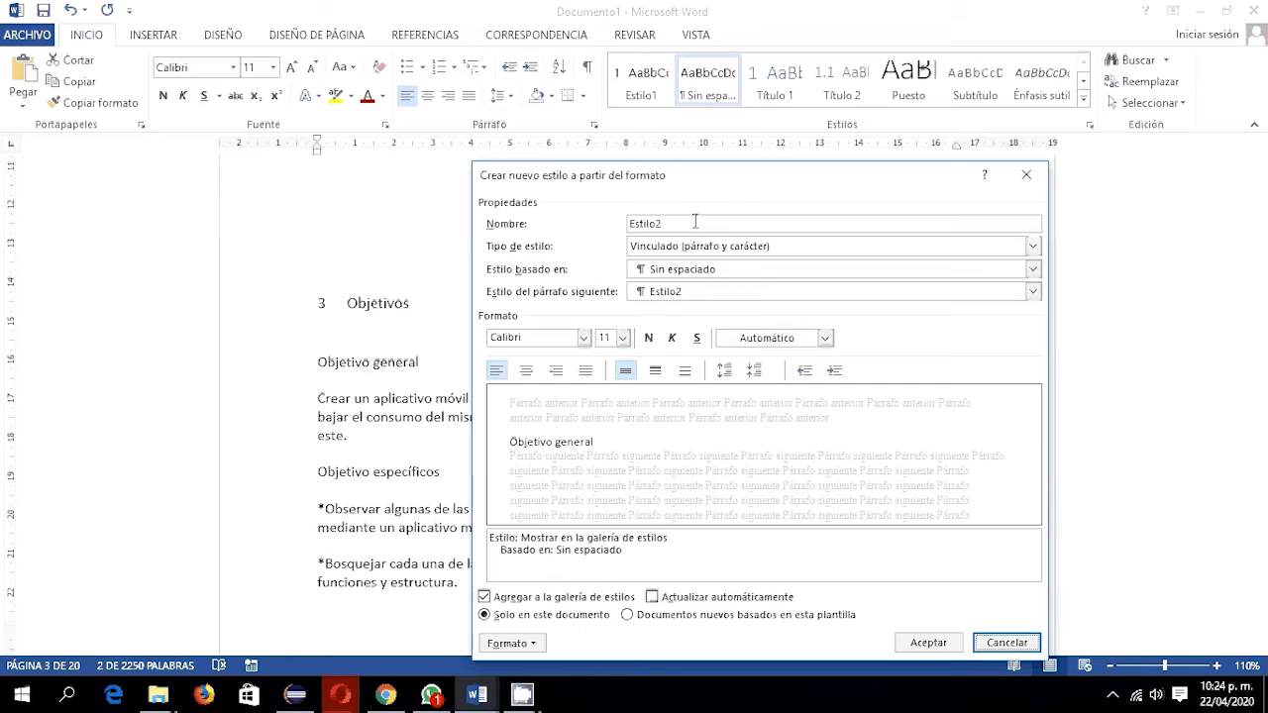
left_click(585, 338)
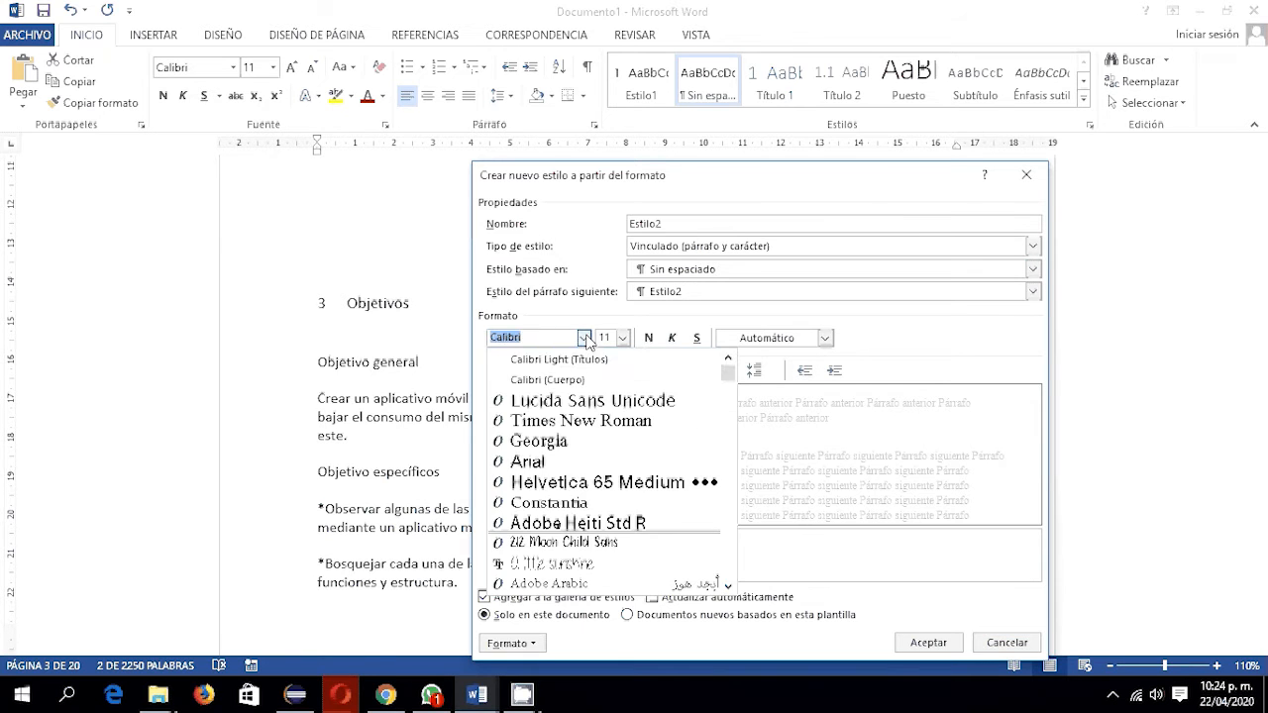
left_click(585, 400)
left_click(605, 337)
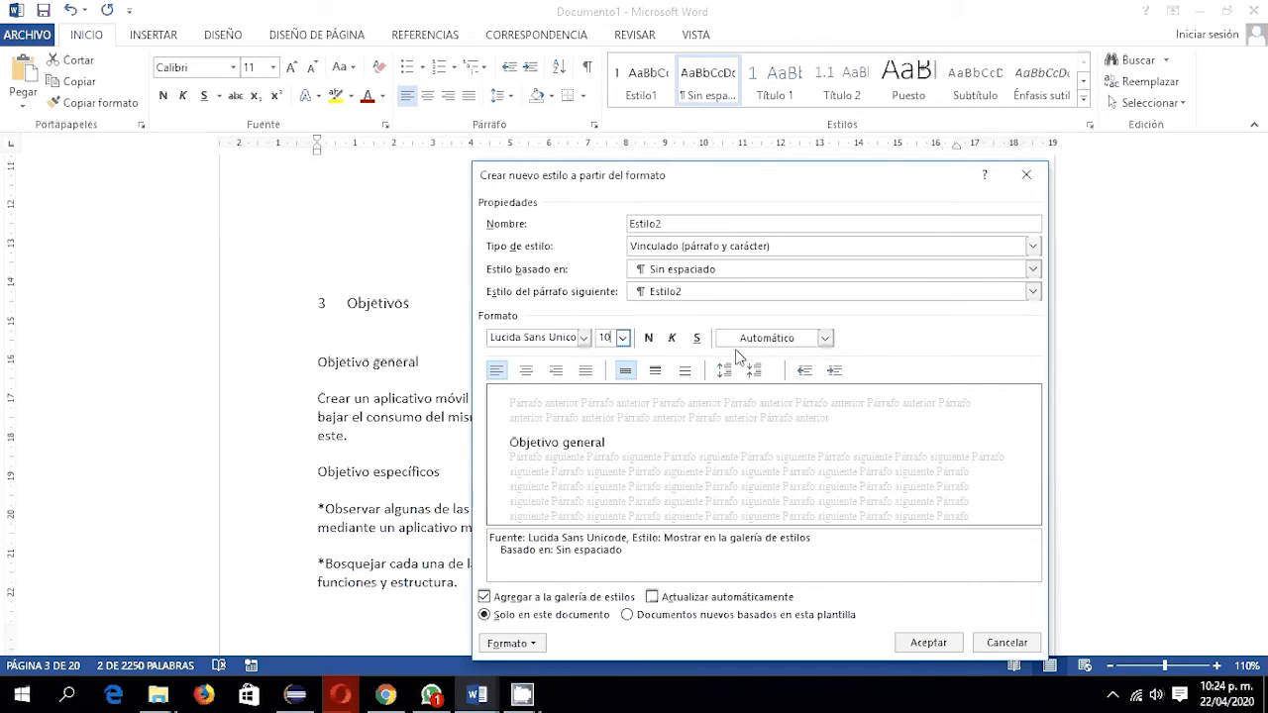
left_click(939, 648)
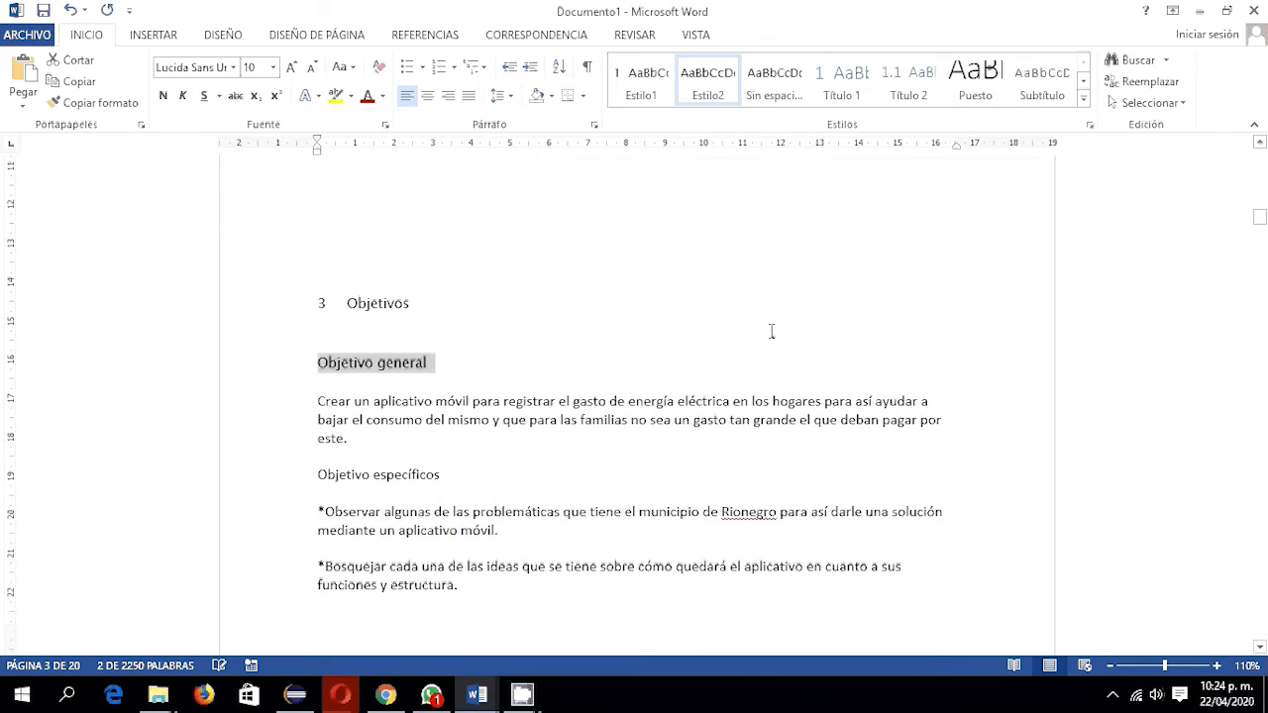
Try the multilevel heading numbering on the "Objetivo general" heading, then undo it together with the new Estilo2 style.
left_click(389, 361)
left_click_drag(426, 363, 336, 367)
left_click(474, 66)
left_click(670, 343)
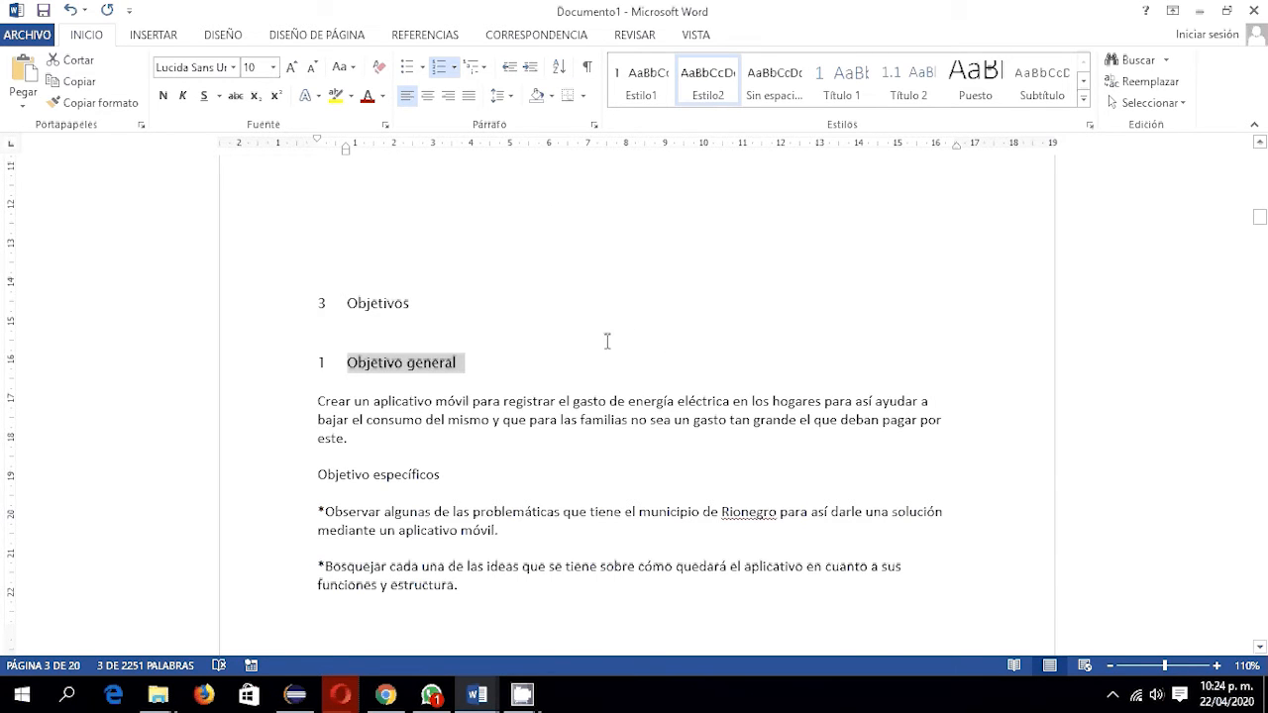
key("ctrl+z")
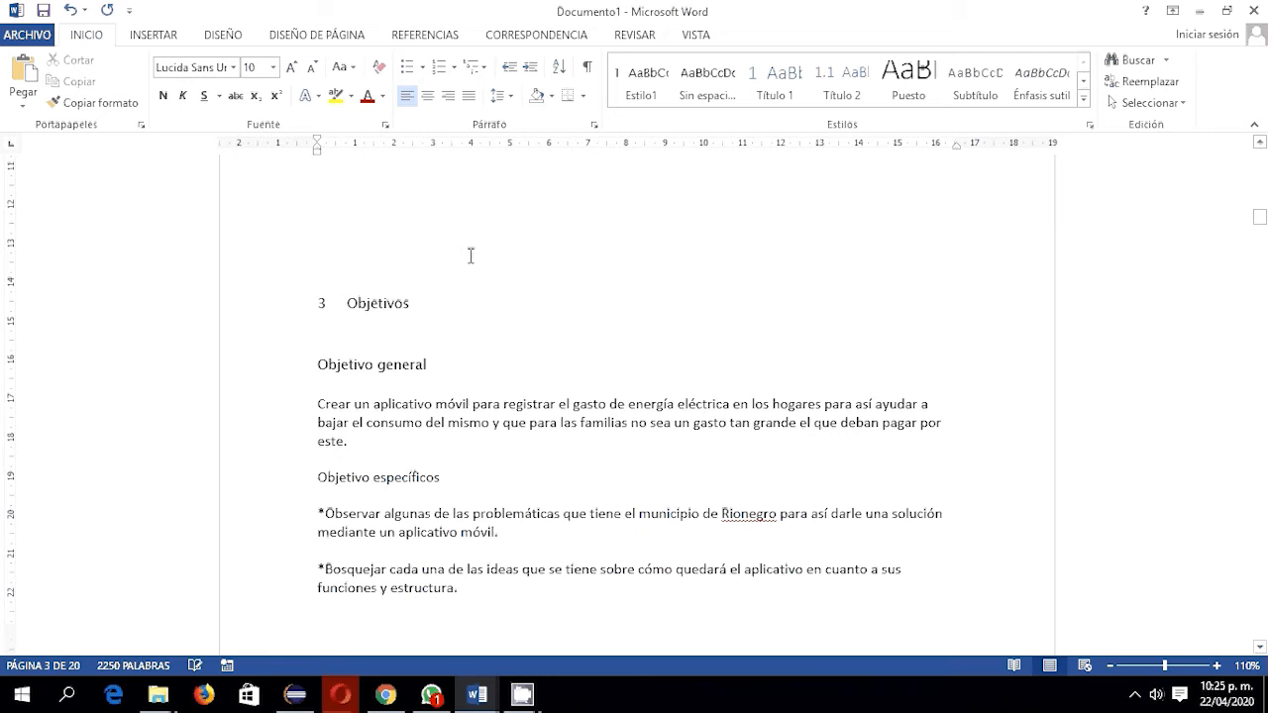
Number the "Objetivo general" heading with the 1 Título 1, 1.1 Título 2 multilevel list and apply the Título 2 style.
left_click(424, 299)
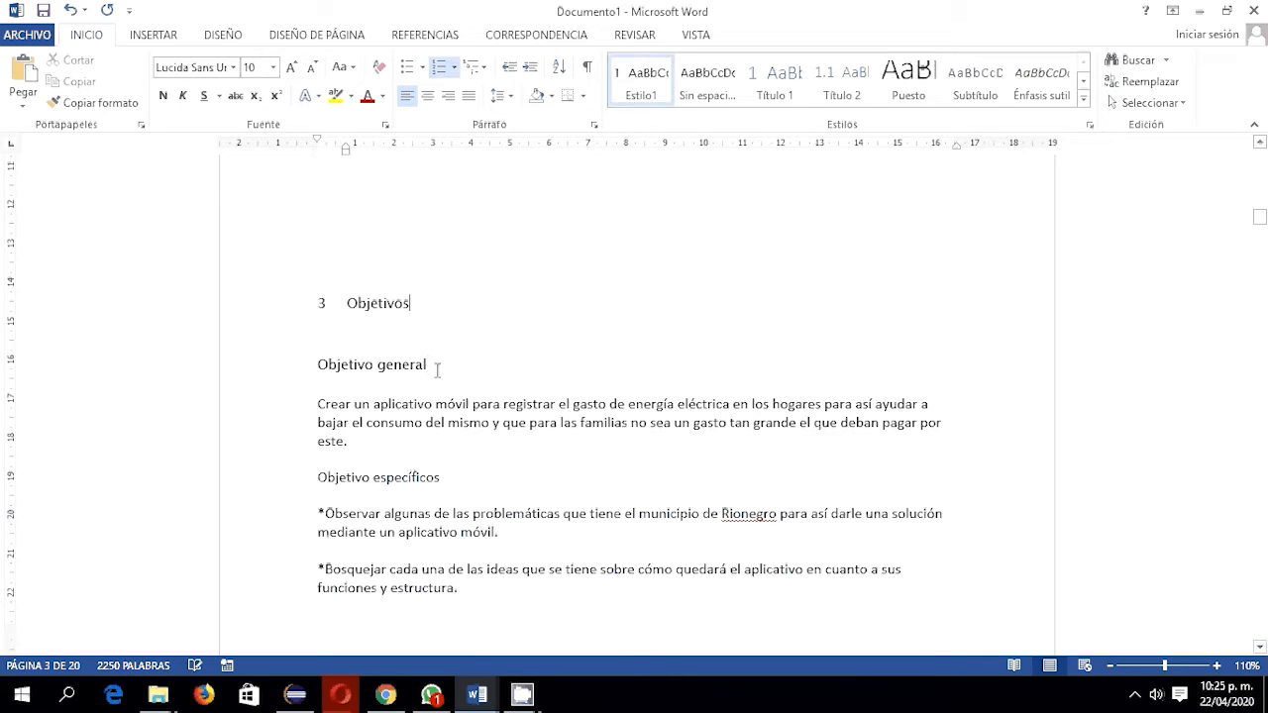
left_click_drag(424, 365, 284, 362)
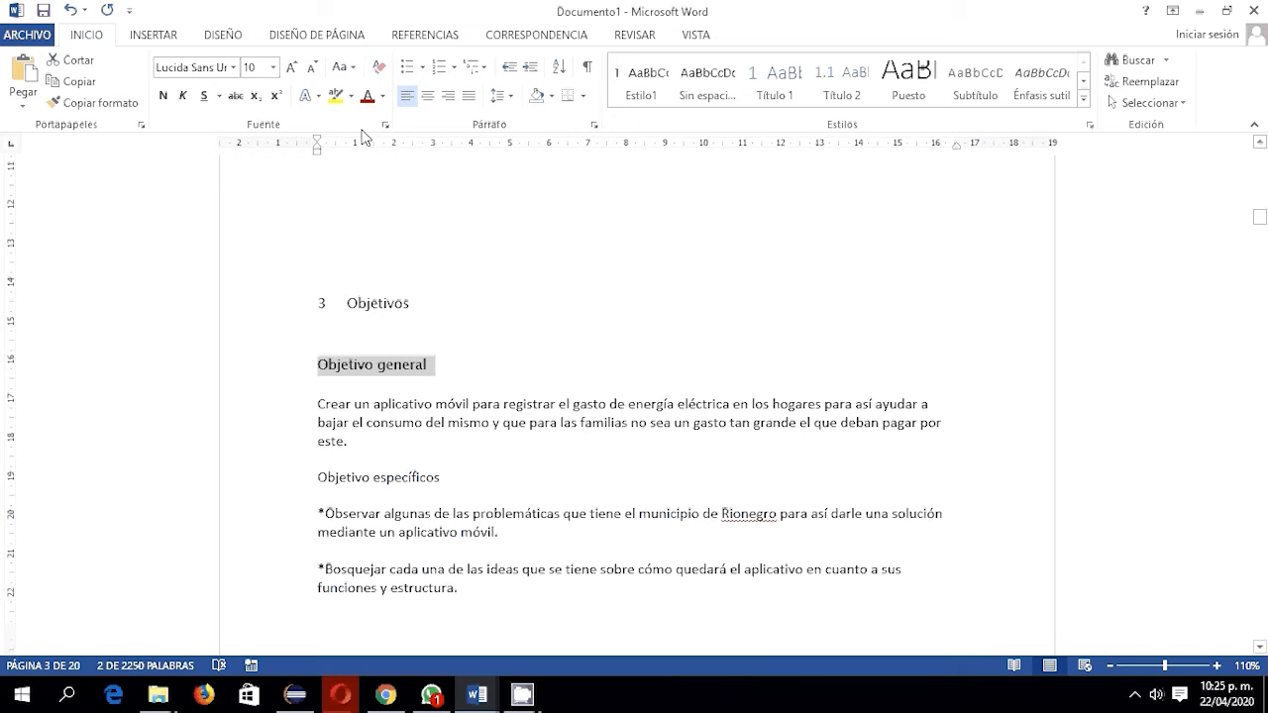
left_click(485, 70)
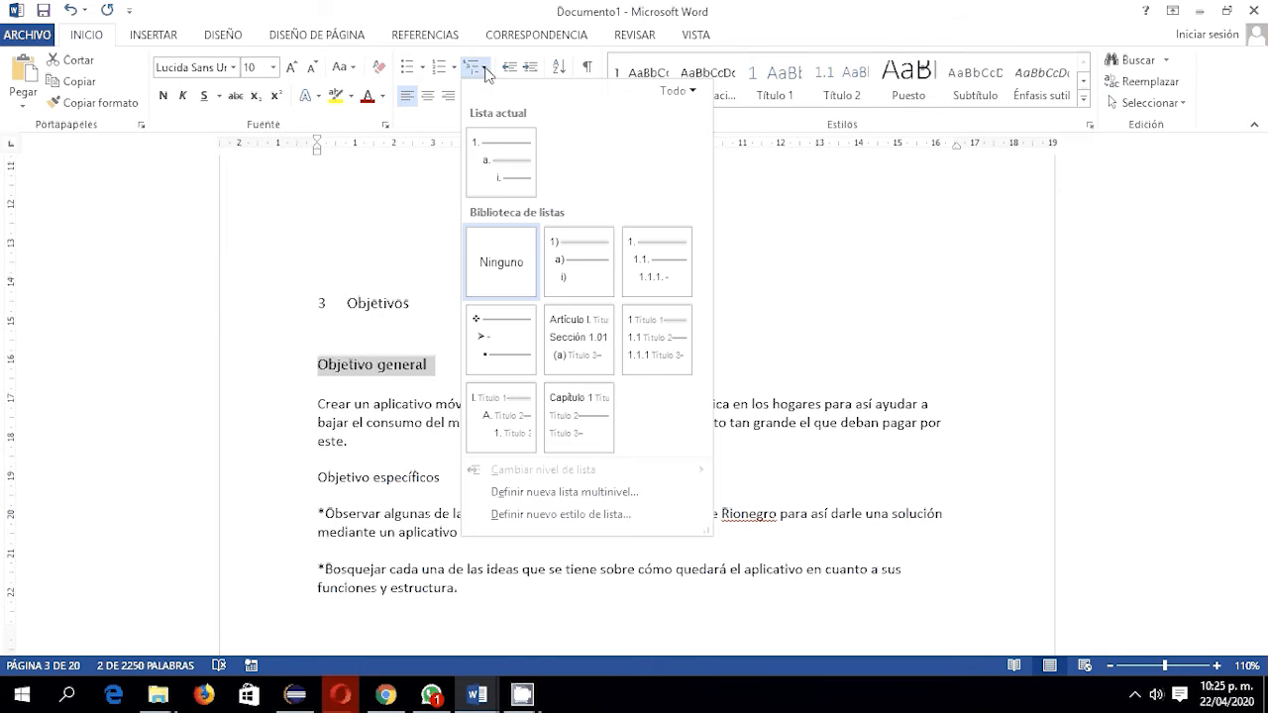
left_click(659, 327)
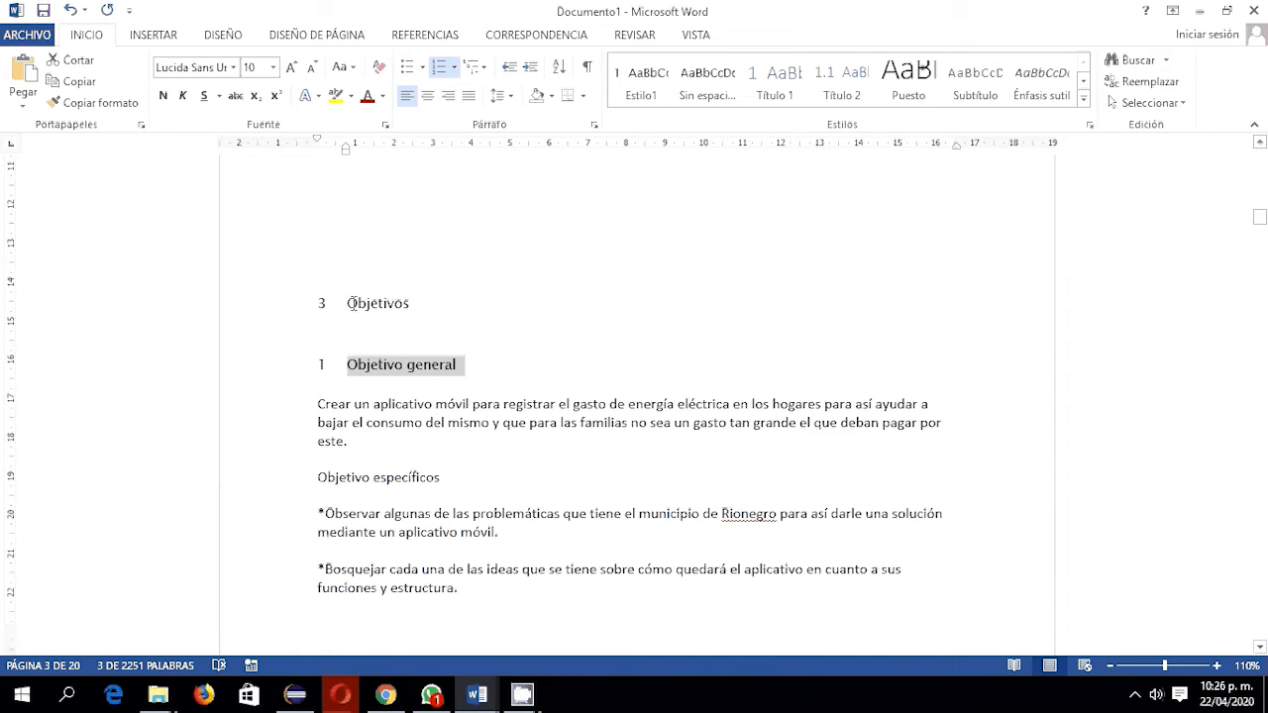
left_click(853, 99)
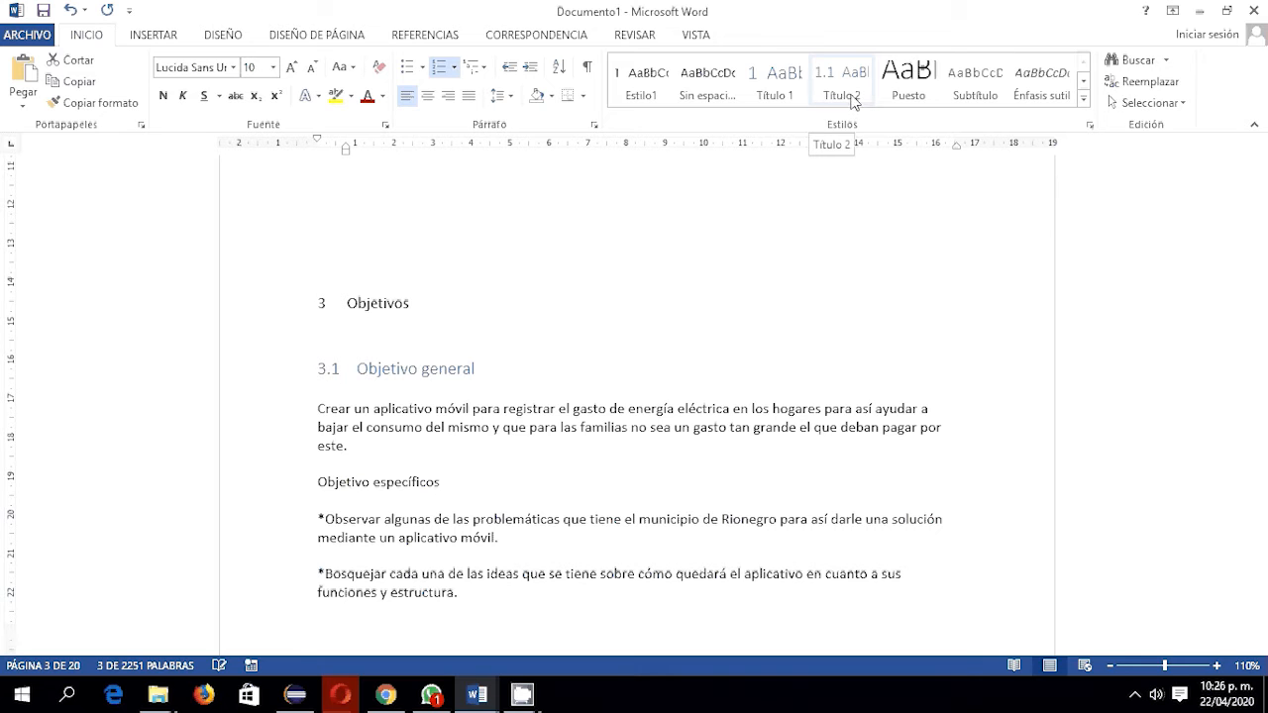
left_click(853, 101)
Create the style Estilo3 from the numbered "Objetivo general" heading, with Lucida Sans Unicode at 10 pt in black.
triple_click(416, 368)
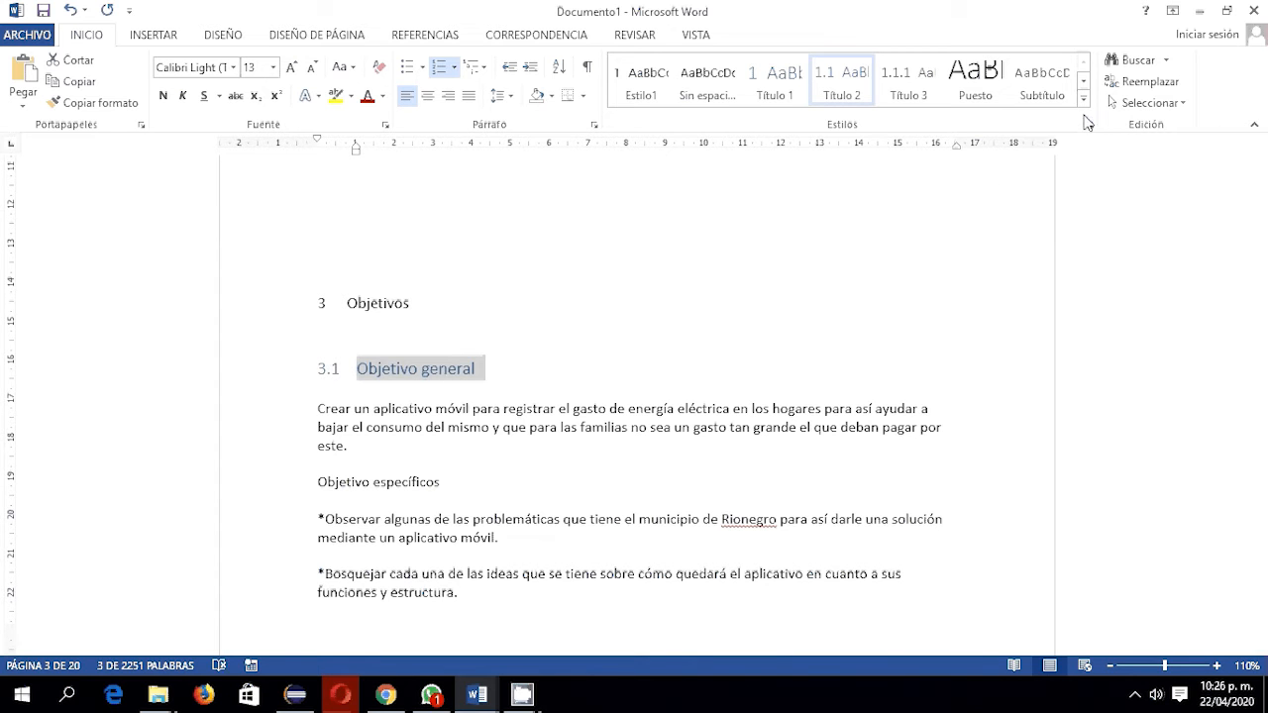
left_click(1085, 98)
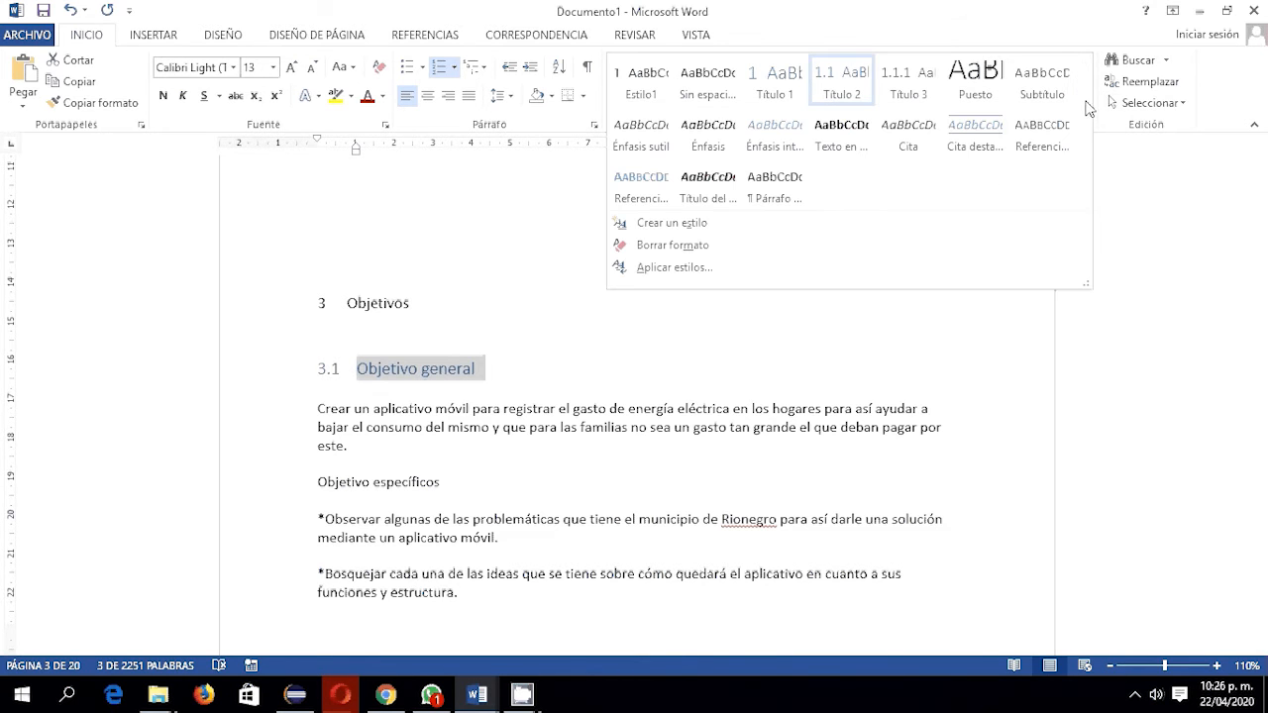
left_click(705, 226)
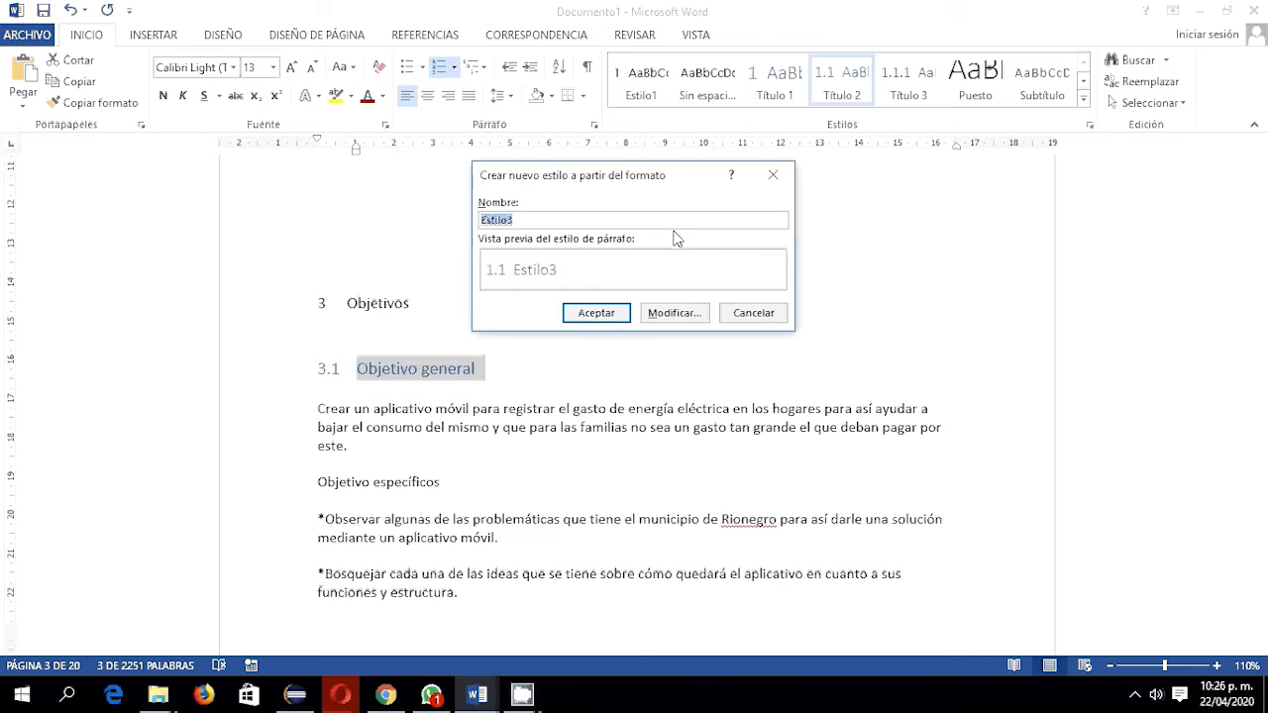
left_click(681, 317)
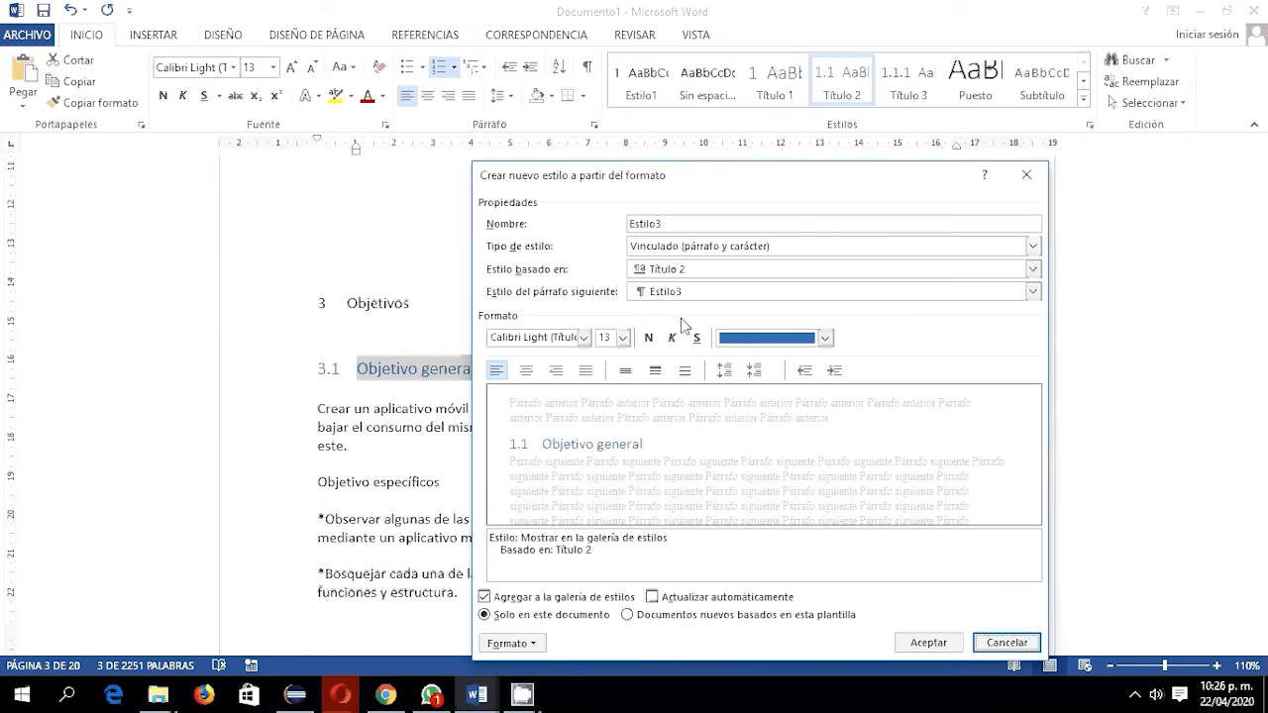
left_click(584, 337)
left_click(584, 396)
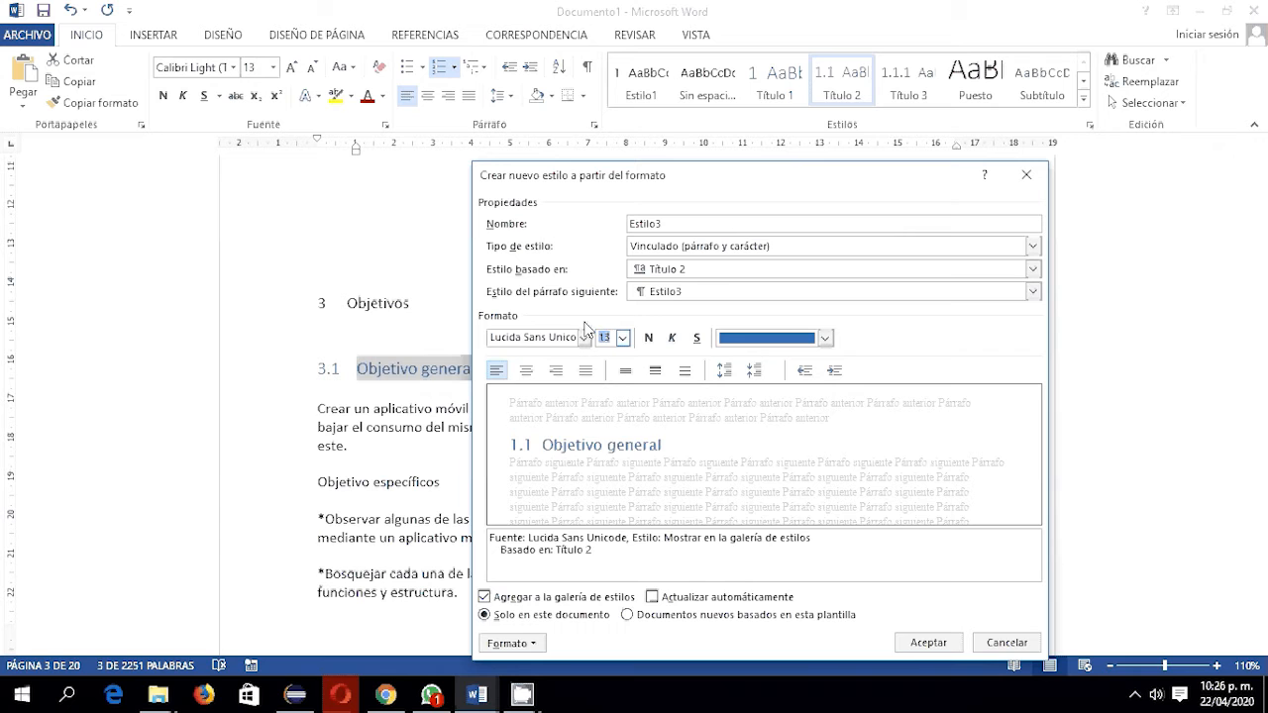
type("10")
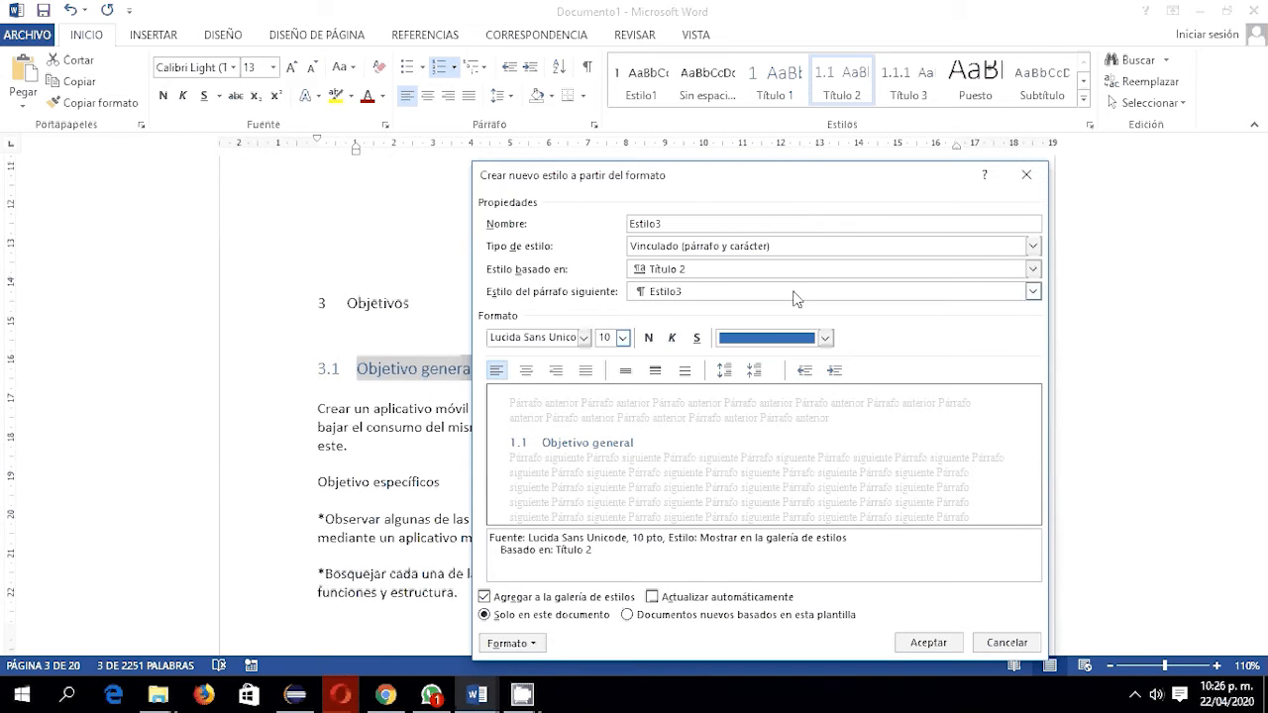
left_click(825, 338)
left_click(741, 401)
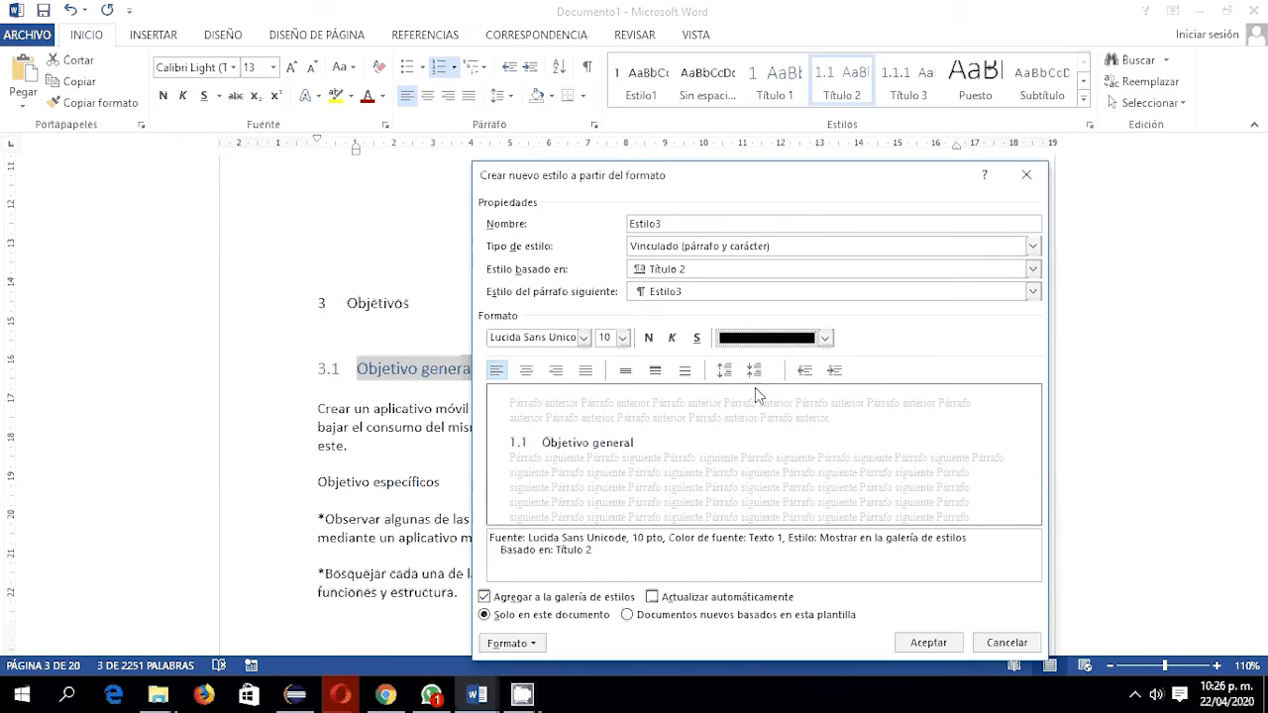
left_click(922, 644)
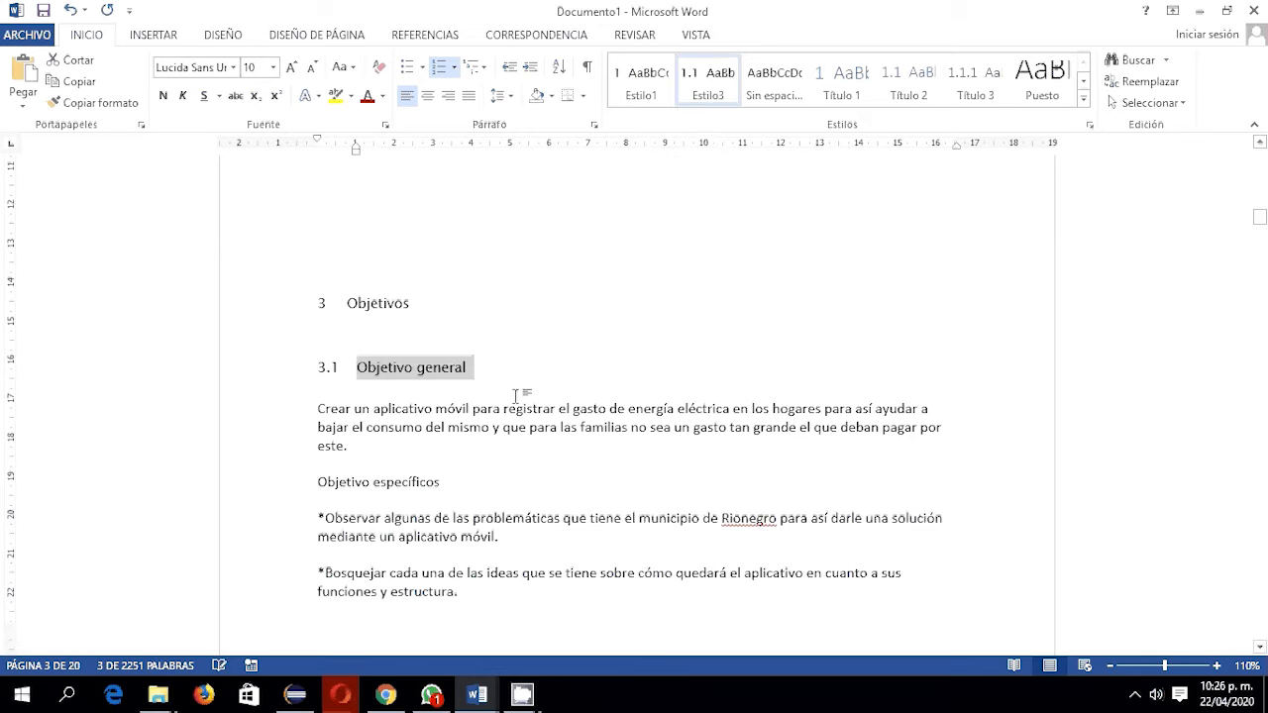
left_click(505, 366)
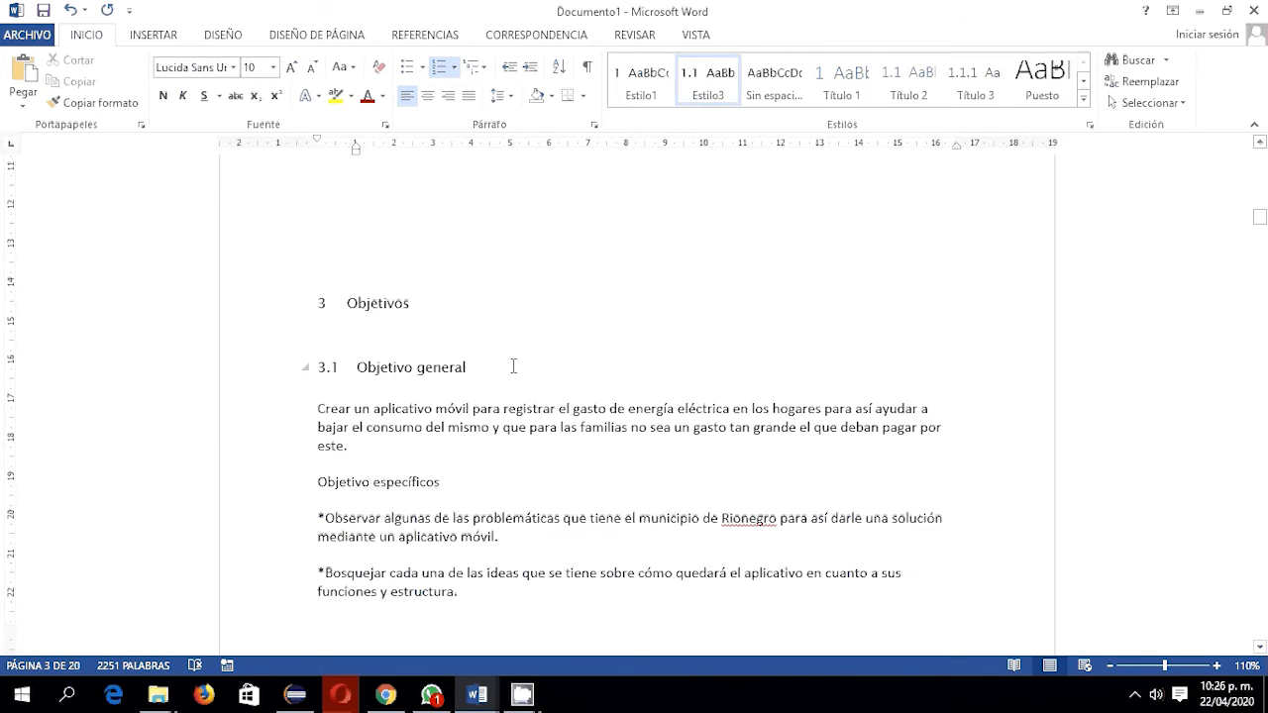
Apply the Estilo3 style to the "Objetivo específicos" heading on page 3.
scroll(518, 365, "down", 4)
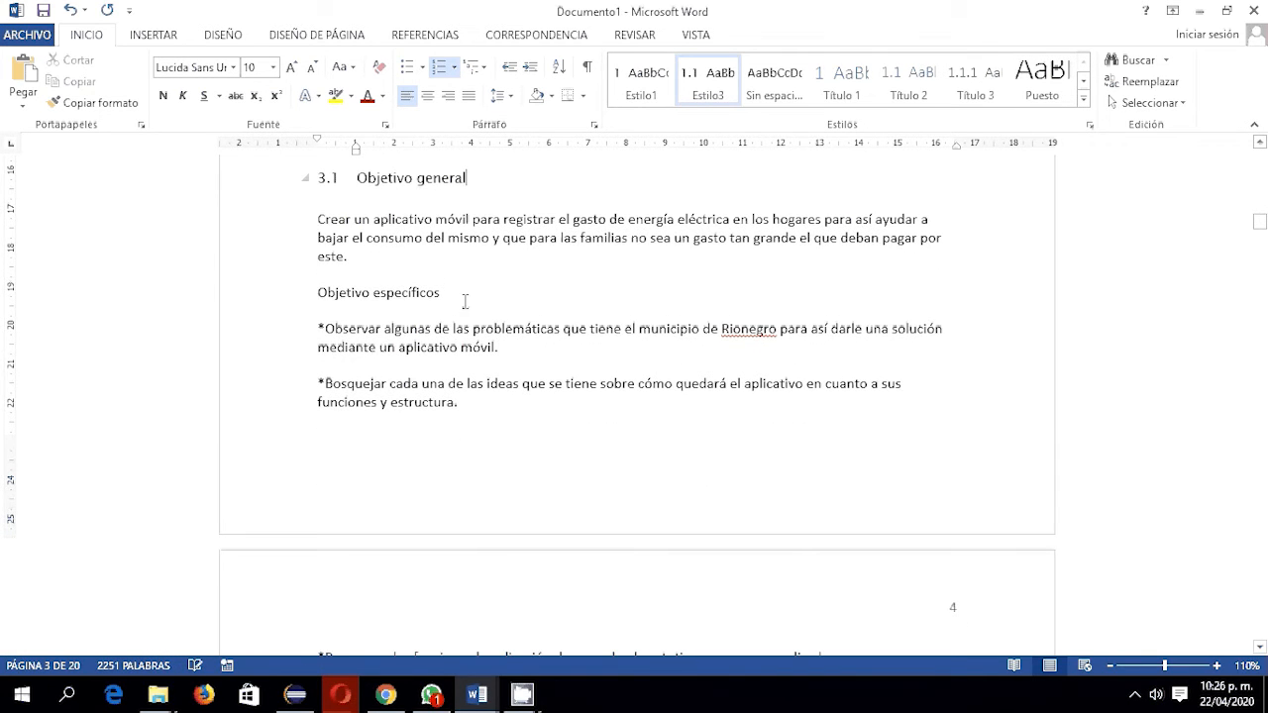
triple_click(370, 292)
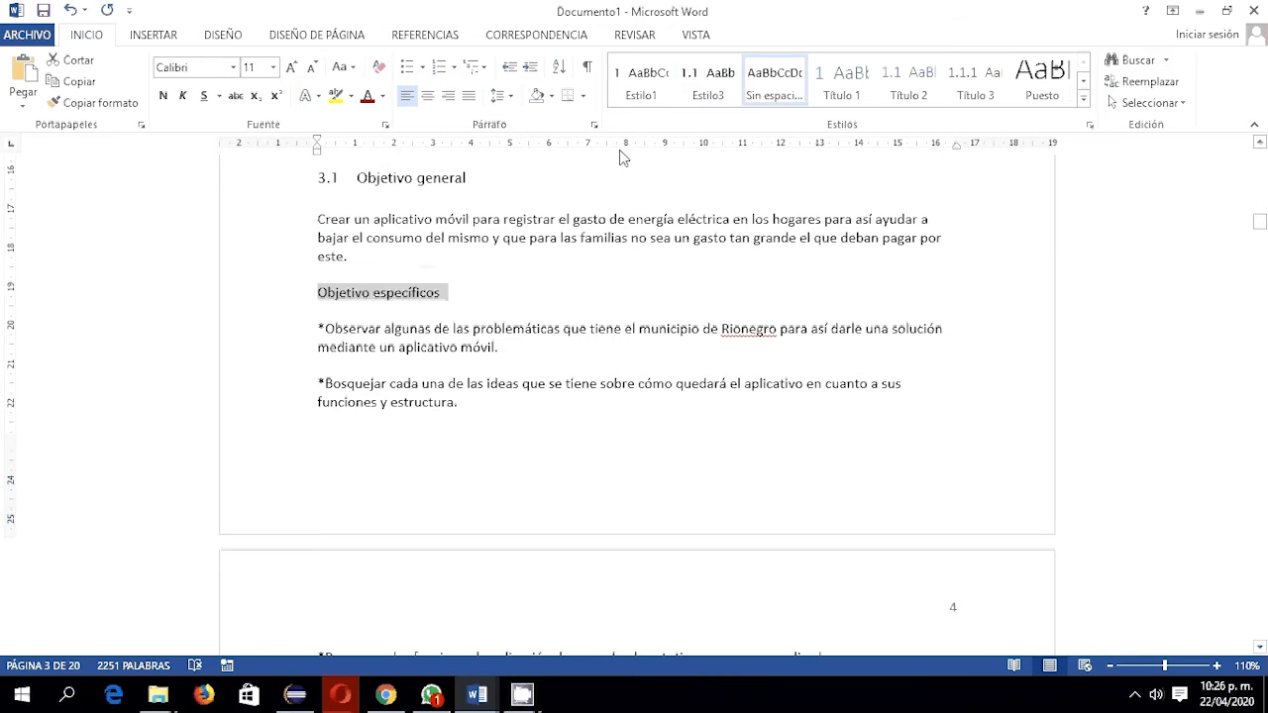
left_click(702, 92)
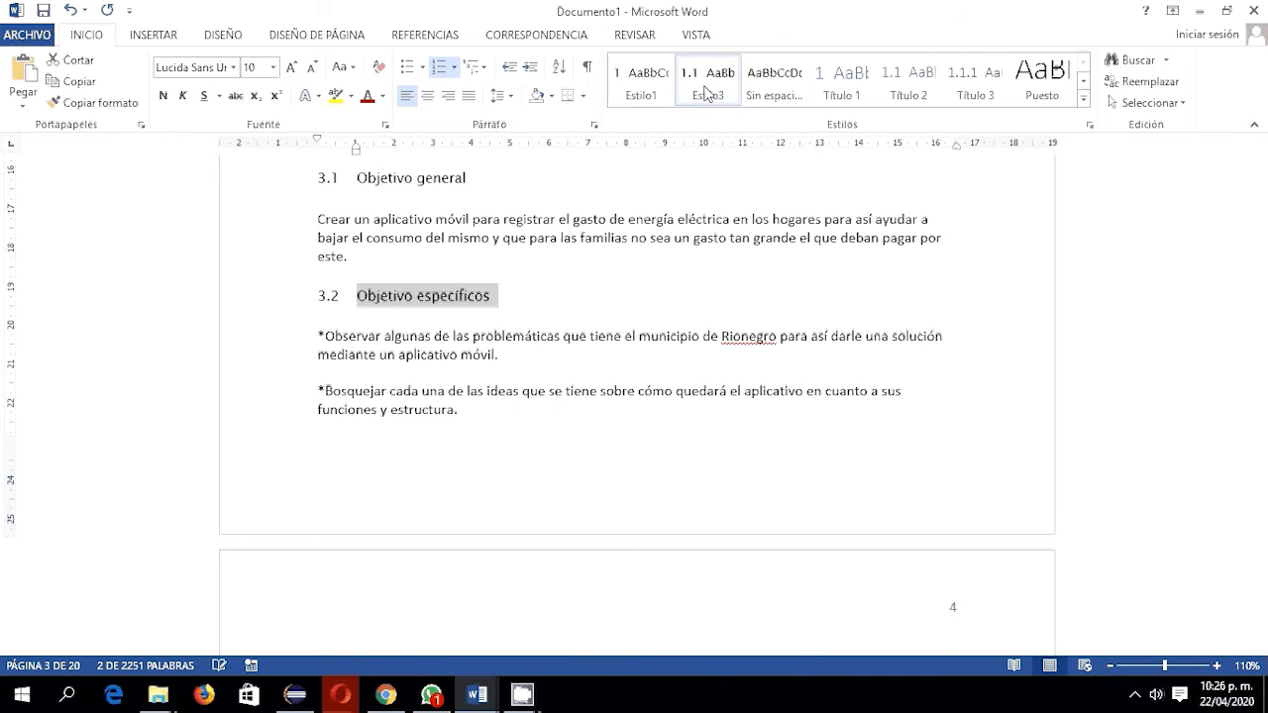
left_click(528, 312)
scroll(528, 312, "up", 2)
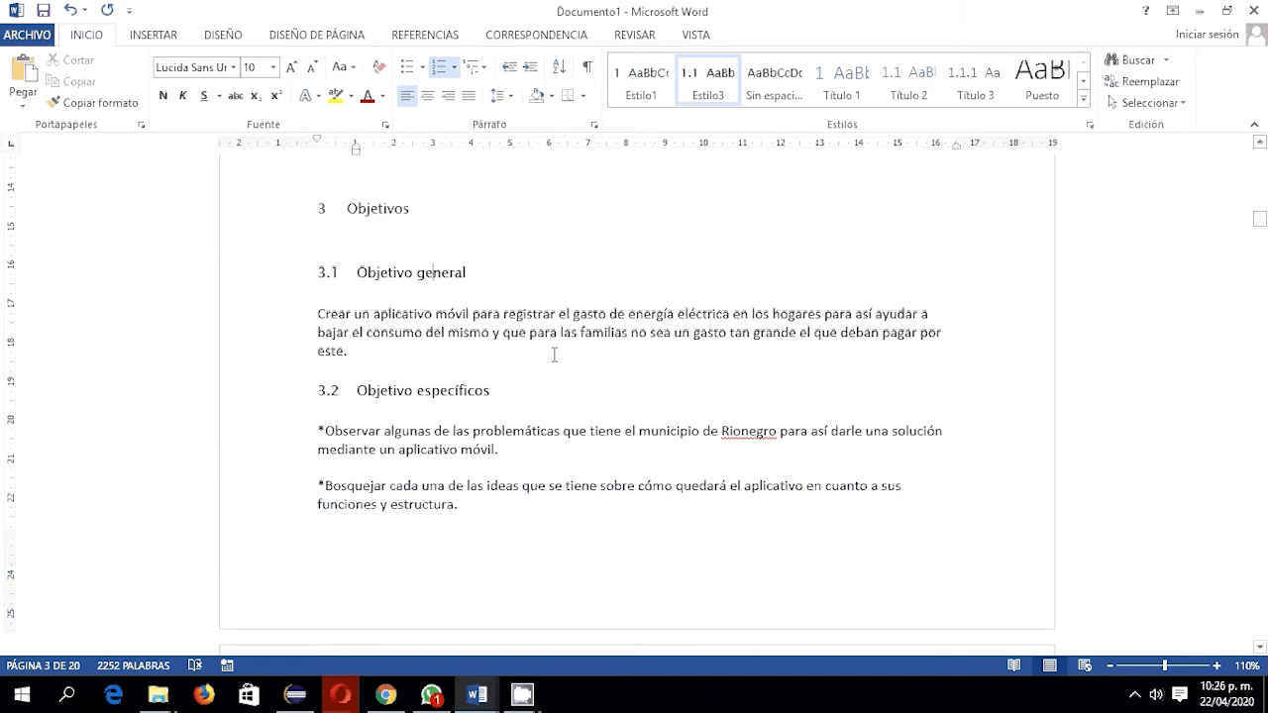
Apply the Estilo1 style to the "REQUISITOS" heading on page 4.
scroll(552, 354, "down", 10)
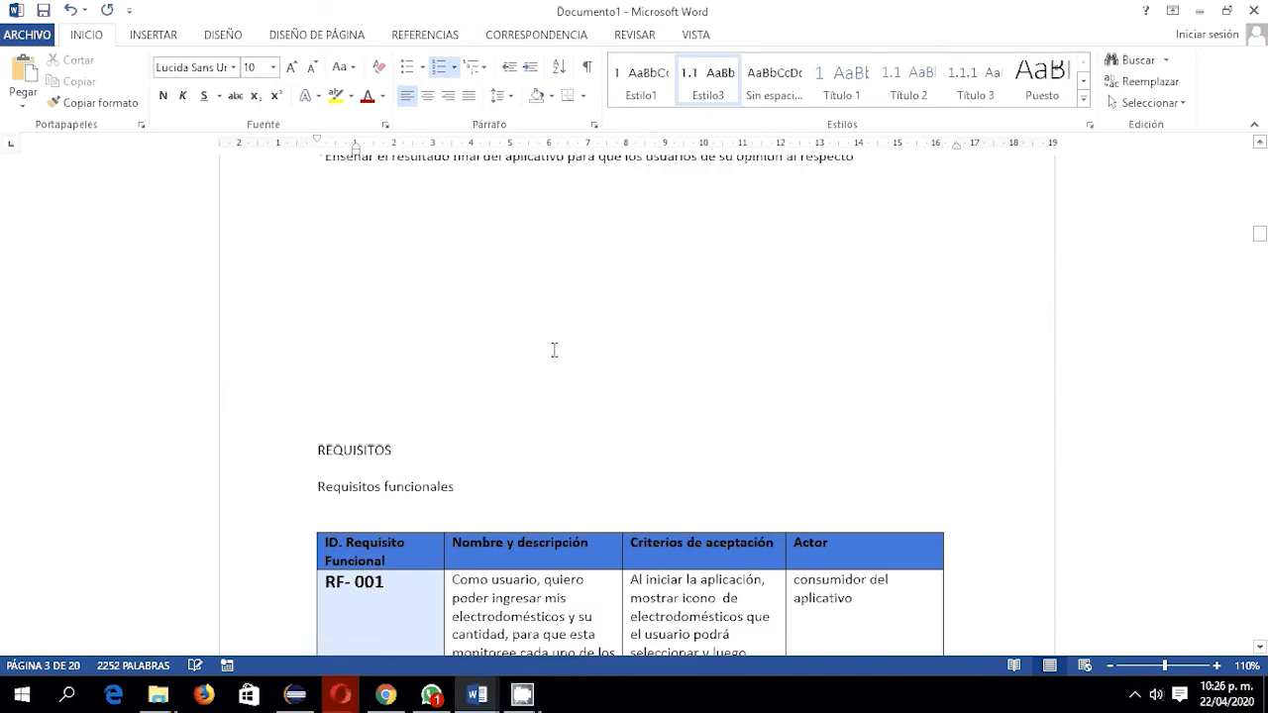
scroll(553, 350, "down", 2)
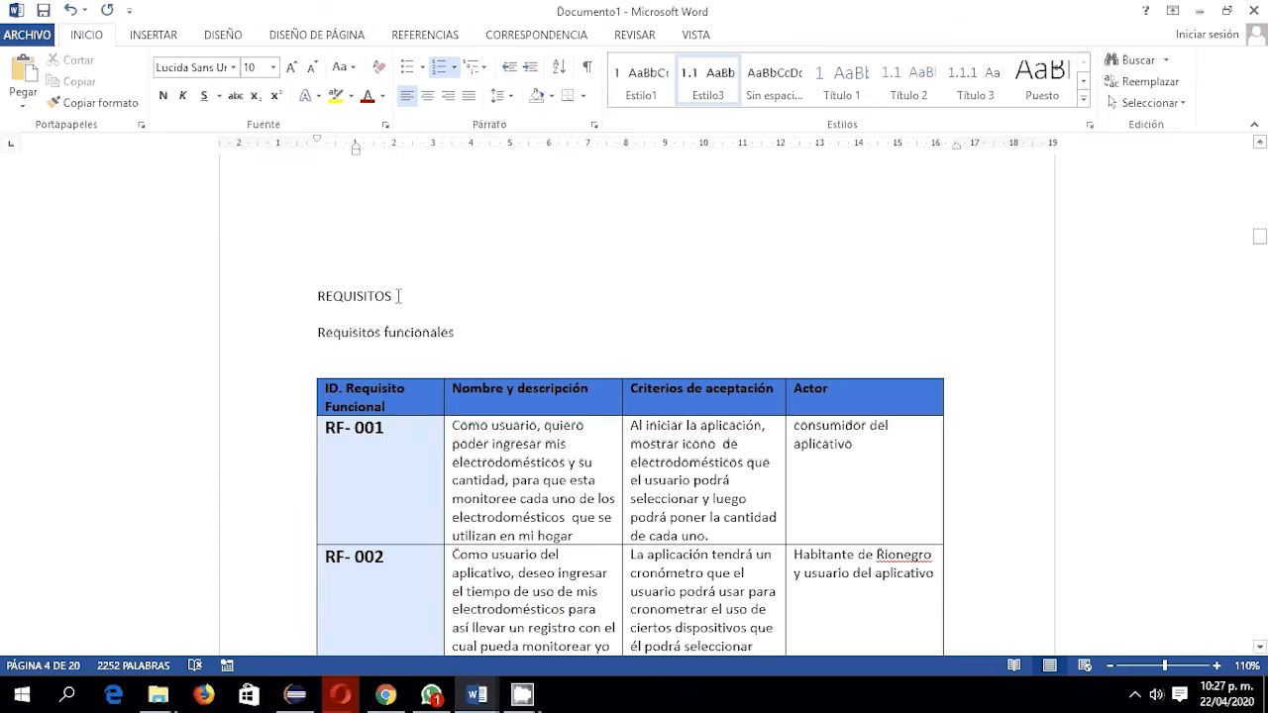
left_click_drag(398, 296, 297, 295)
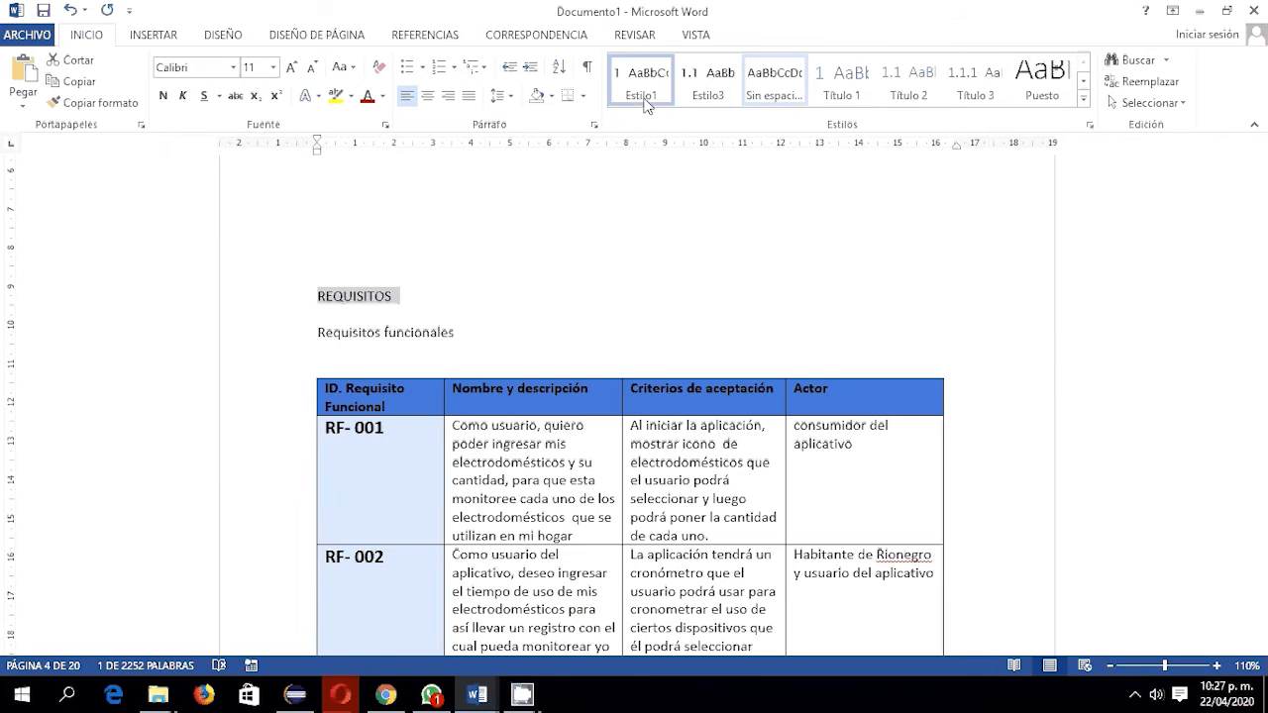
left_click(644, 103)
Apply the Estilo3 style to the "Requisitos funcionales" and "Requisitos no funcionales" subheadings.
left_click_drag(462, 351, 303, 351)
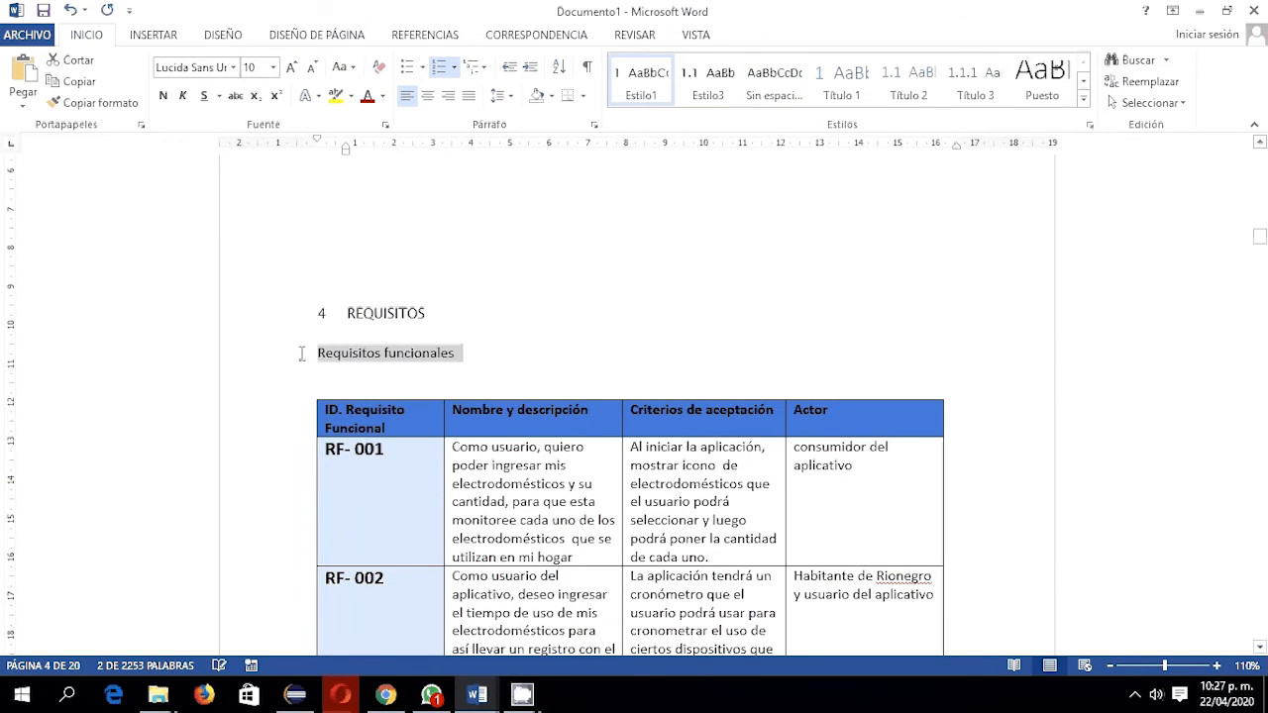
left_click(710, 99)
scroll(580, 303, "down", 10)
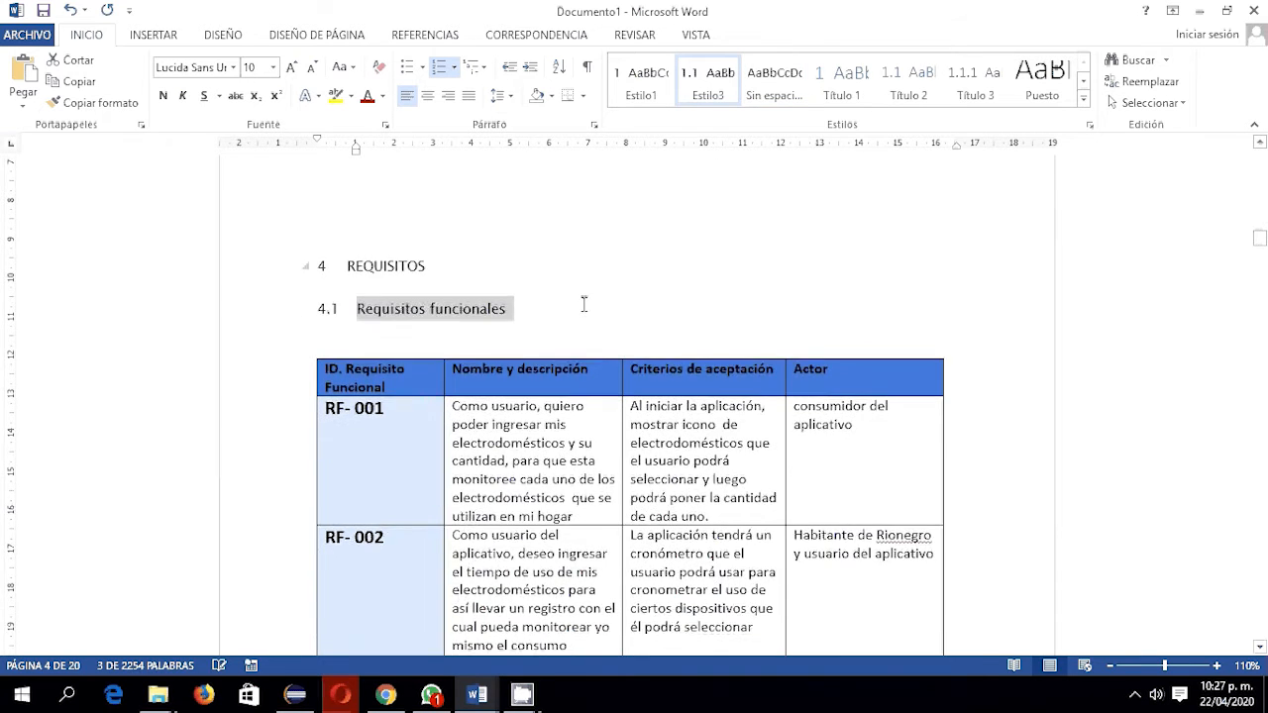
left_click(301, 358)
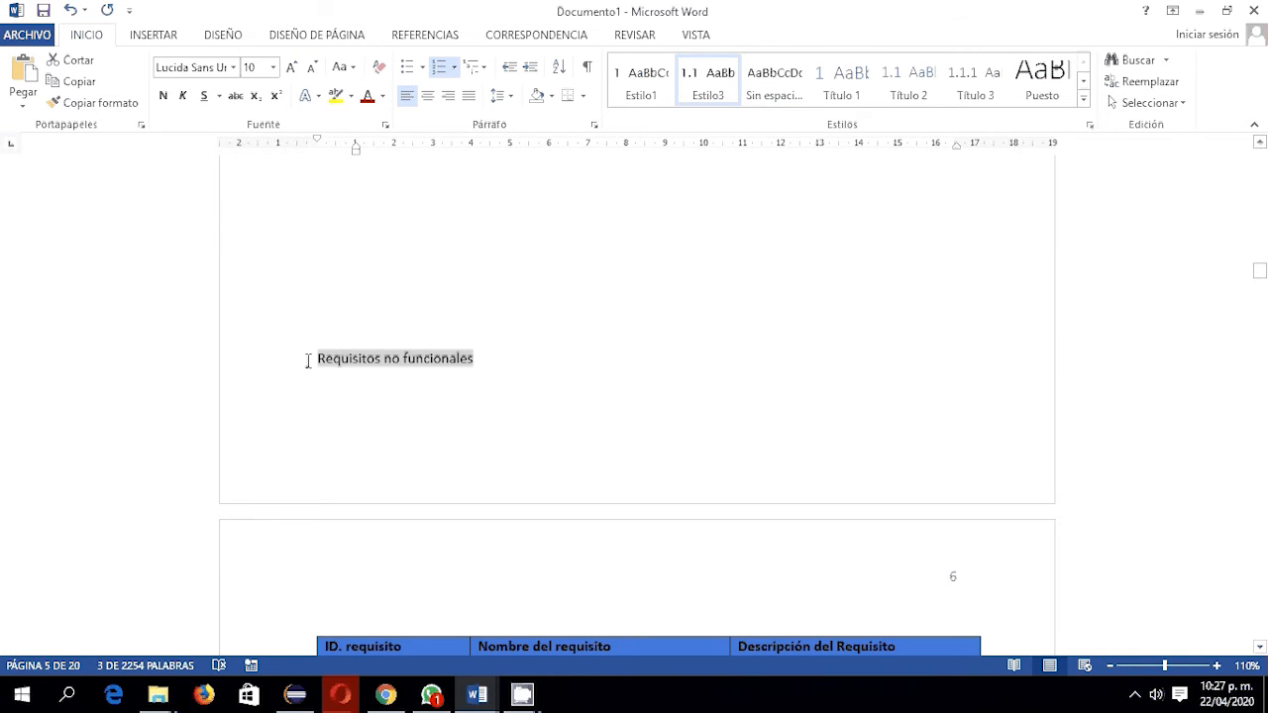
left_click(705, 99)
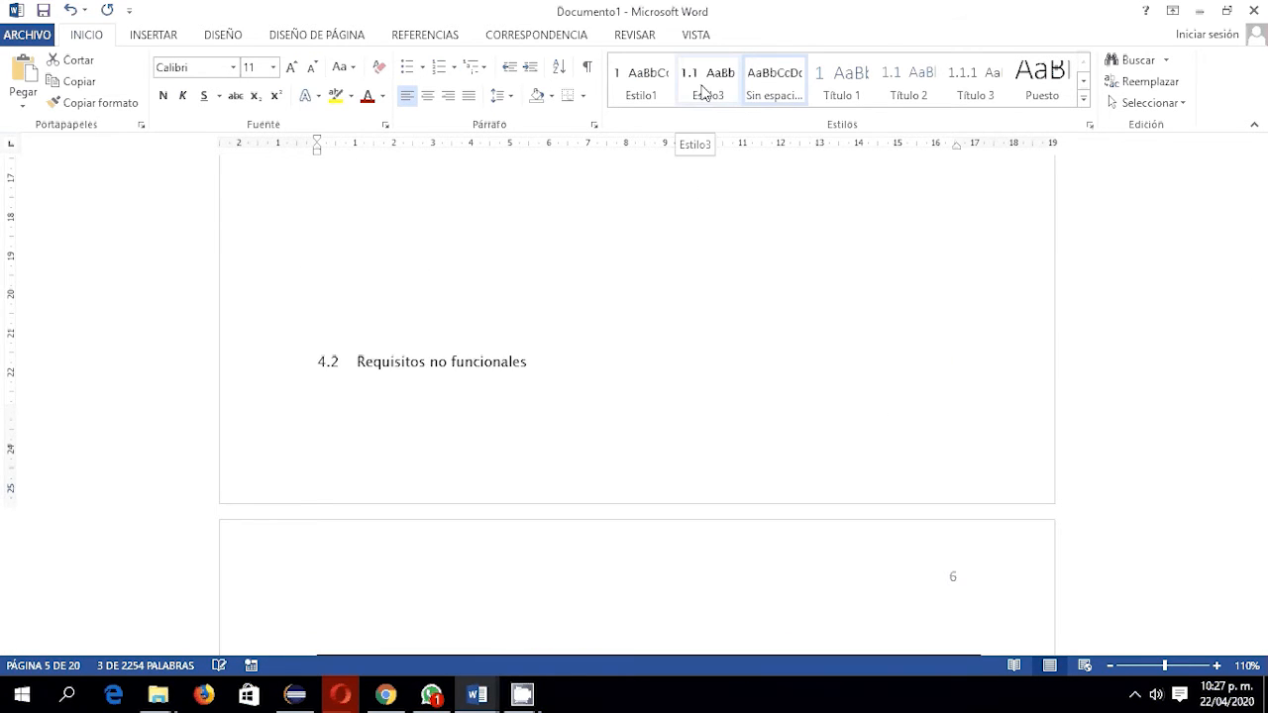
Give the "Prototipo Sucio" heading a numbered heading style and apply the Estilo3 style to the "Prototipo Marvel" heading.
scroll(416, 536, "down", 5)
right_click(417, 535)
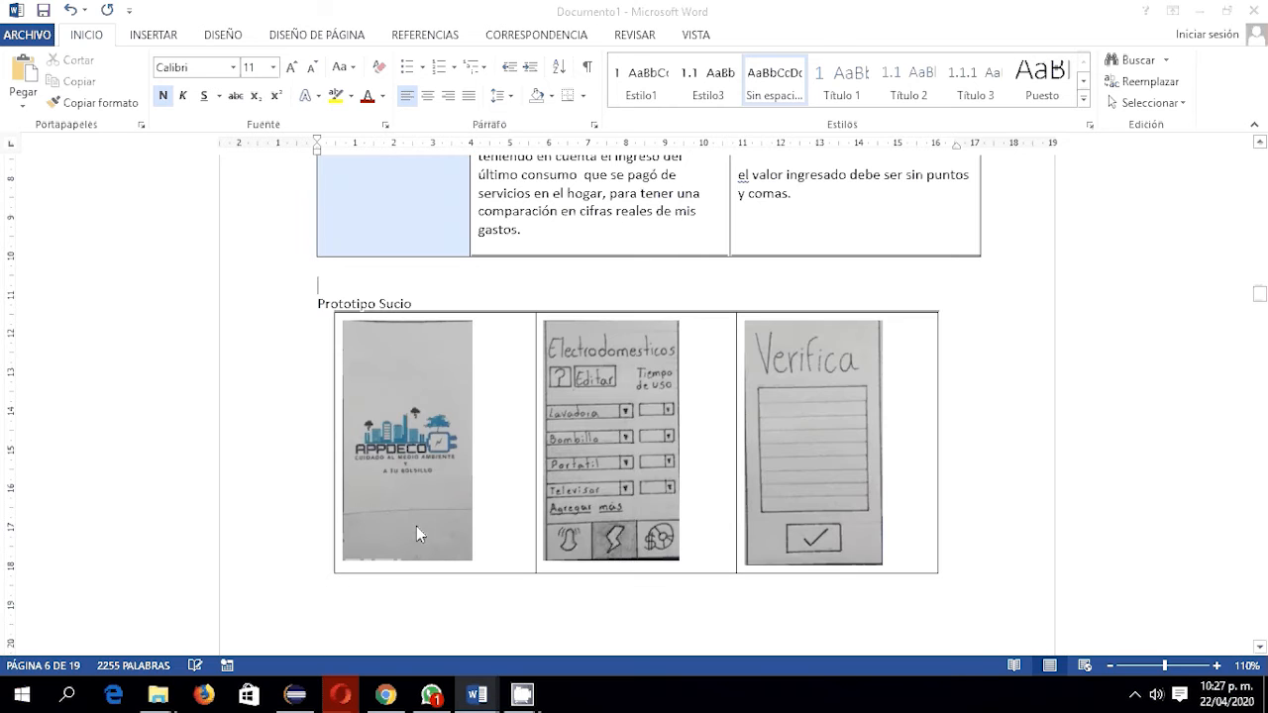
left_click(436, 308)
scroll(436, 308, "down", 5)
triple_click(372, 312)
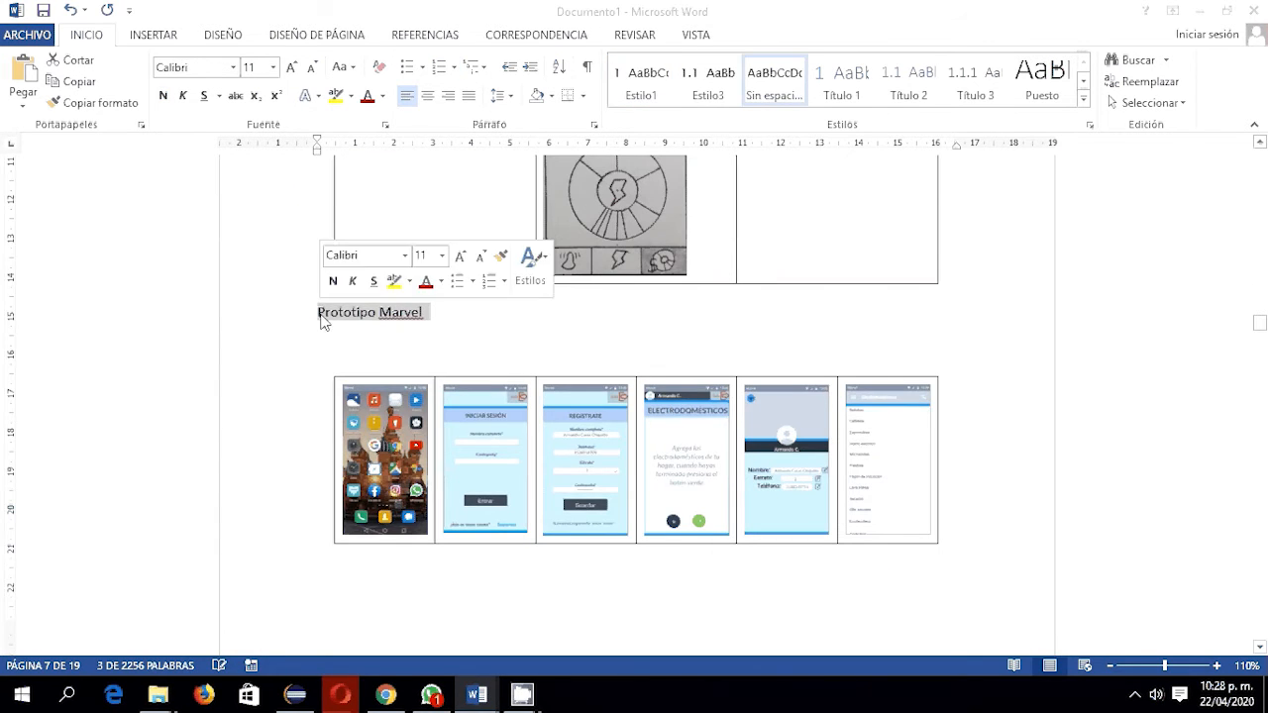
left_click(709, 95)
Insert blank lines above the "Resumen" heading until it starts at the top of page 9.
left_click(592, 342)
key("Page_Down")
key("Return")
key("Return")
key("Return")
key("Return")
key("Return")
scroll(563, 368, "down", 6)
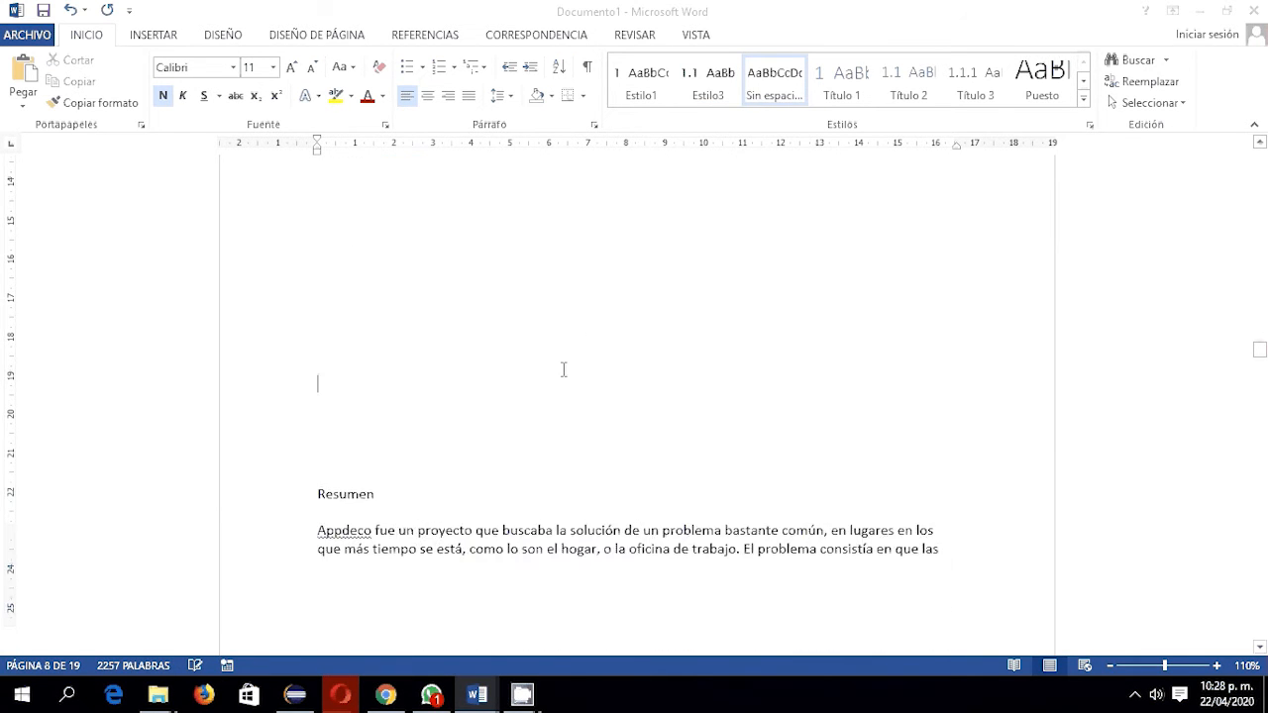
key("Return")
key("Return")
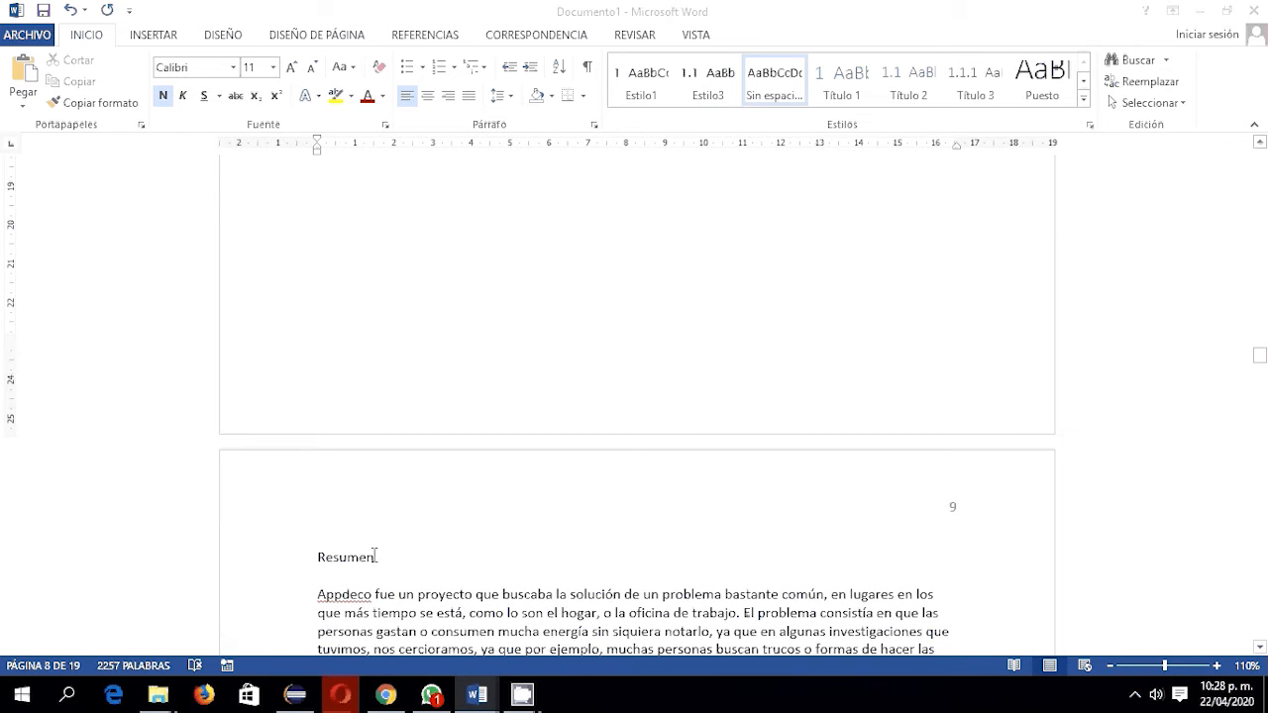
Apply the Estilo1 style to the "Resumen" and "Abstract" headings, restoring the missing initial A of "Abstract".
double_click(376, 556)
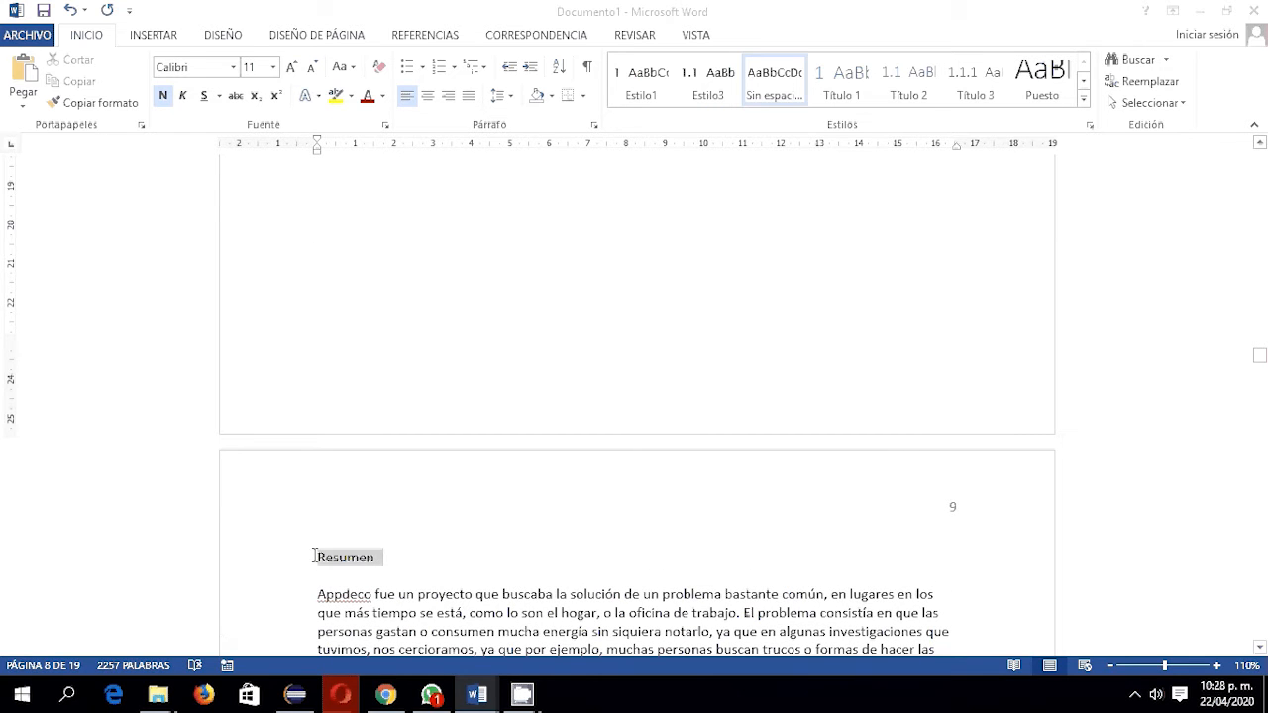
left_click(629, 79)
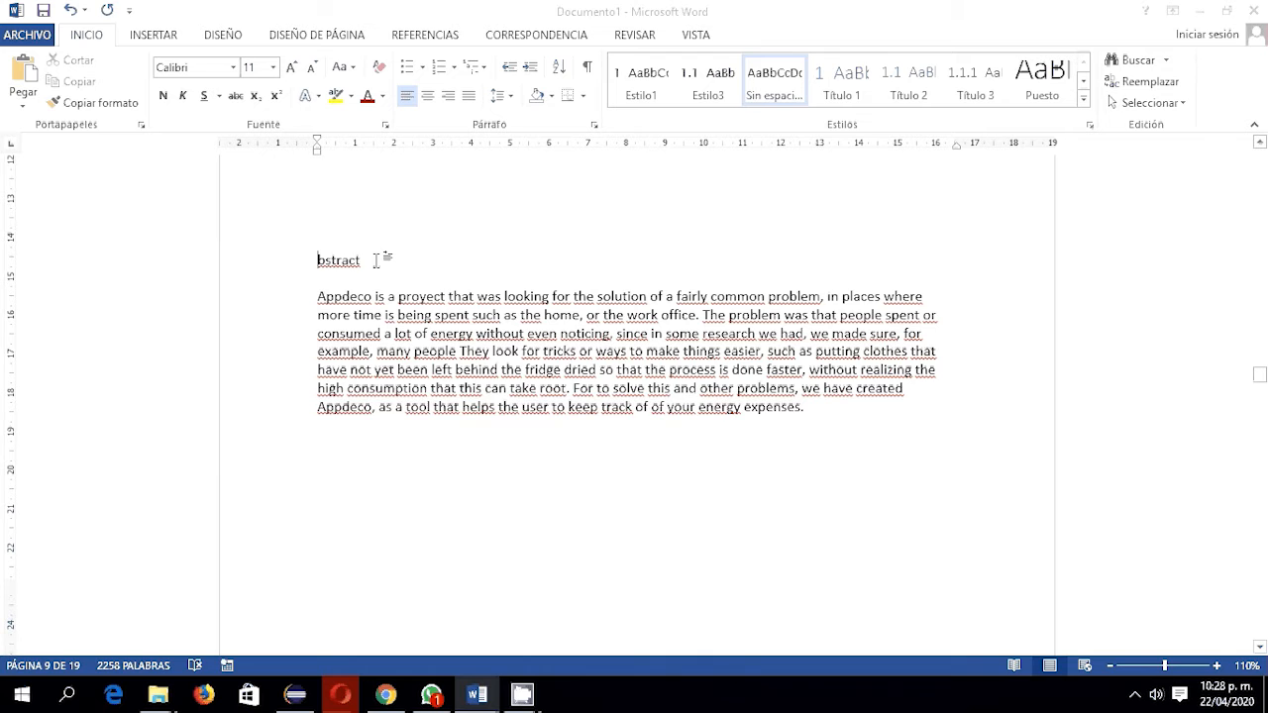
type("A")
double_click(369, 261)
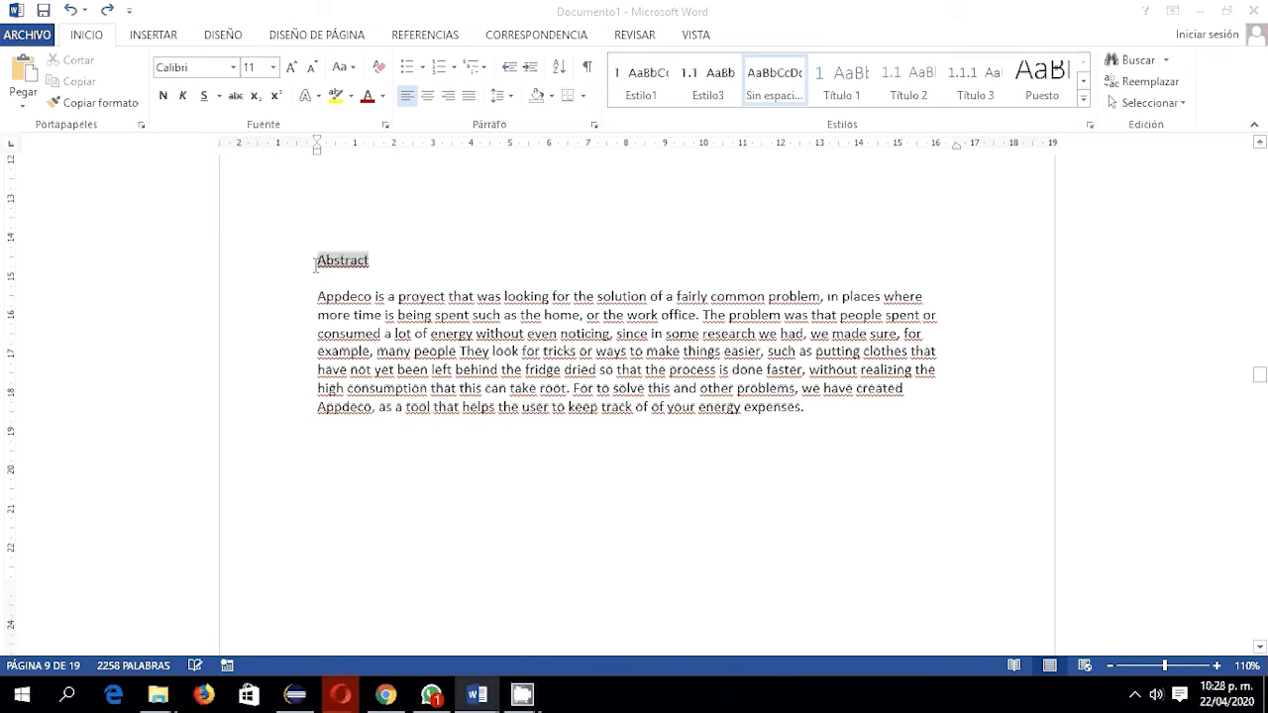
left_click(642, 85)
scroll(595, 263, "up", 2)
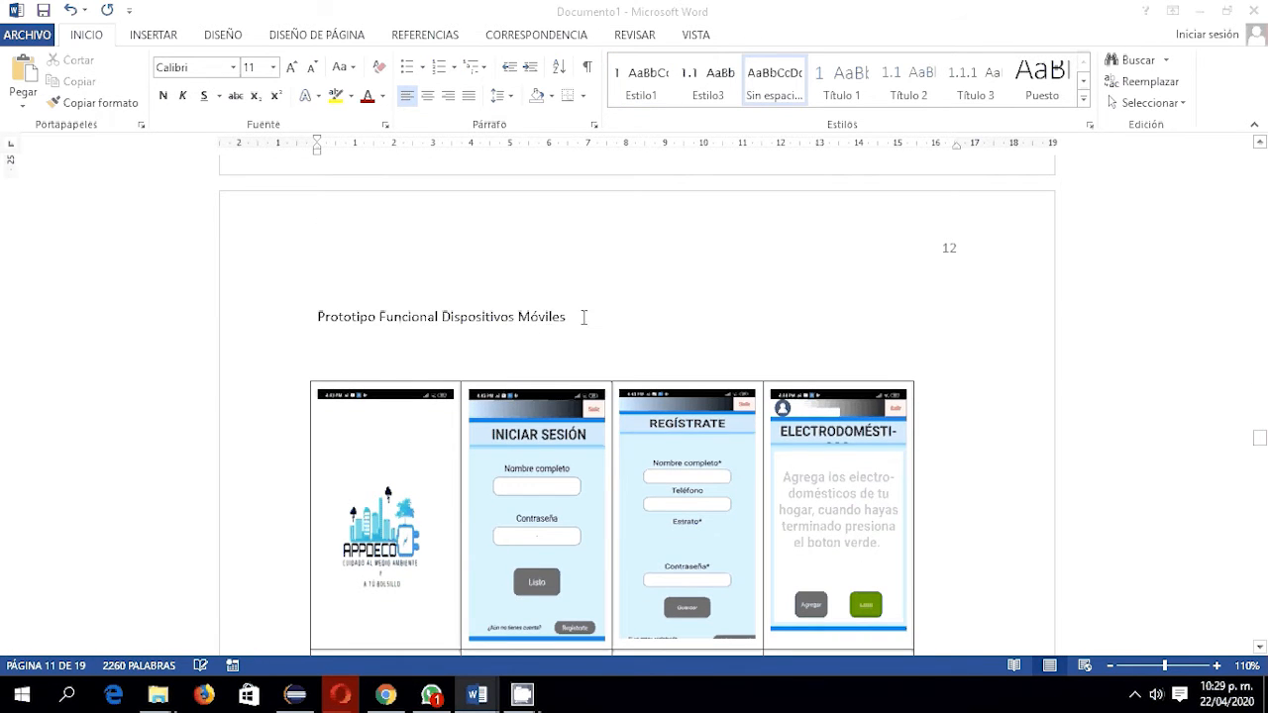
Apply the Estilo1 style to the "Prototipo Funcional Dispositivos Móviles" and "Cronograma de actividades" headings.
left_click_drag(585, 317, 317, 318)
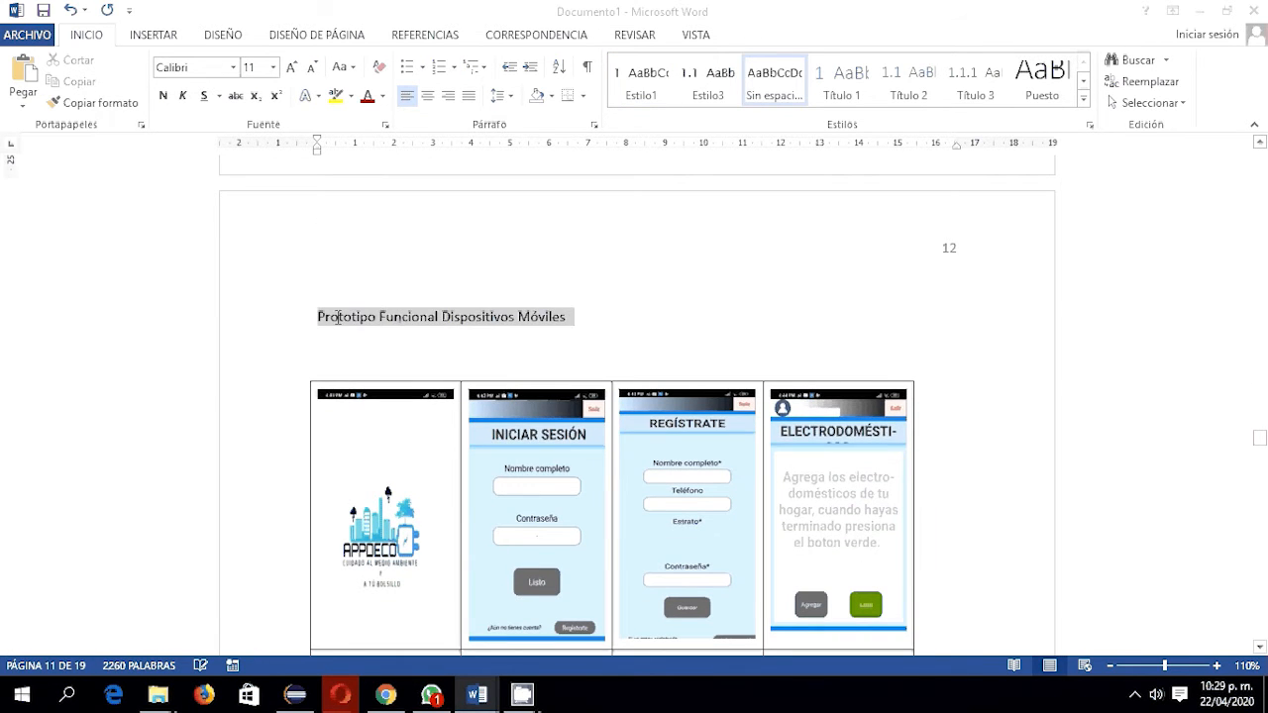
left_click(639, 85)
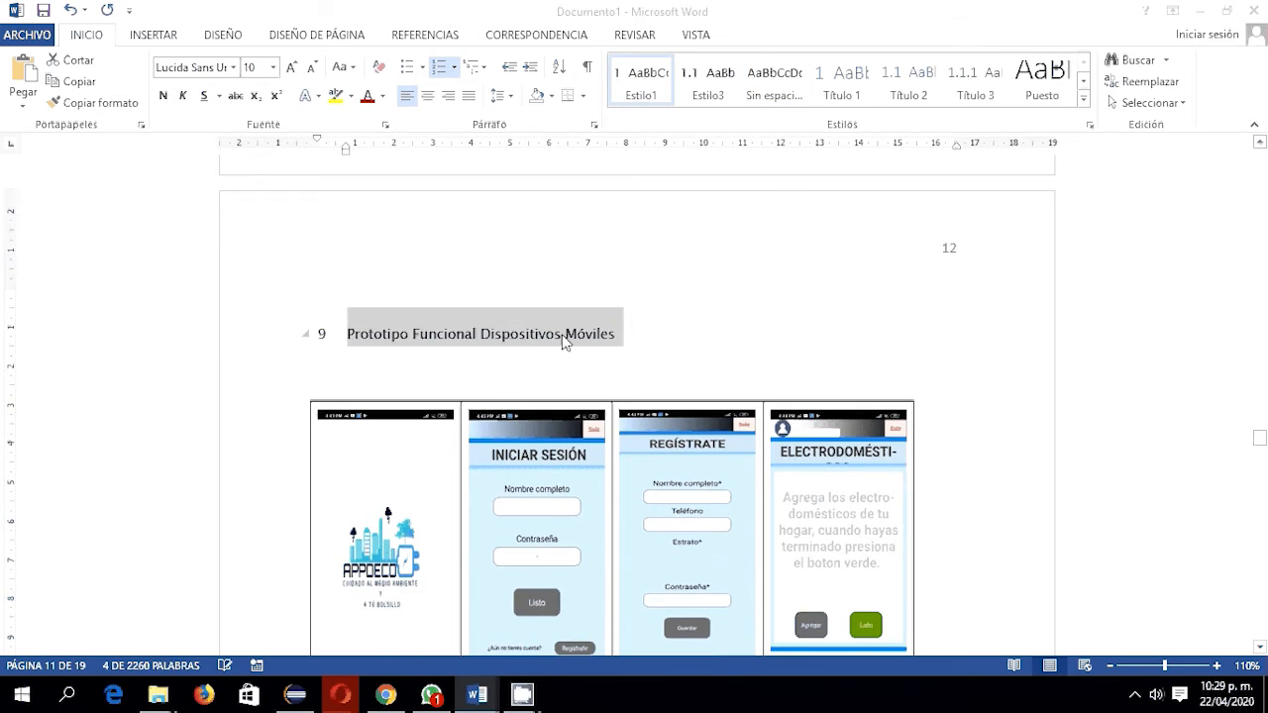
scroll(566, 340, "down", 10)
left_click_drag(490, 608, 315, 608)
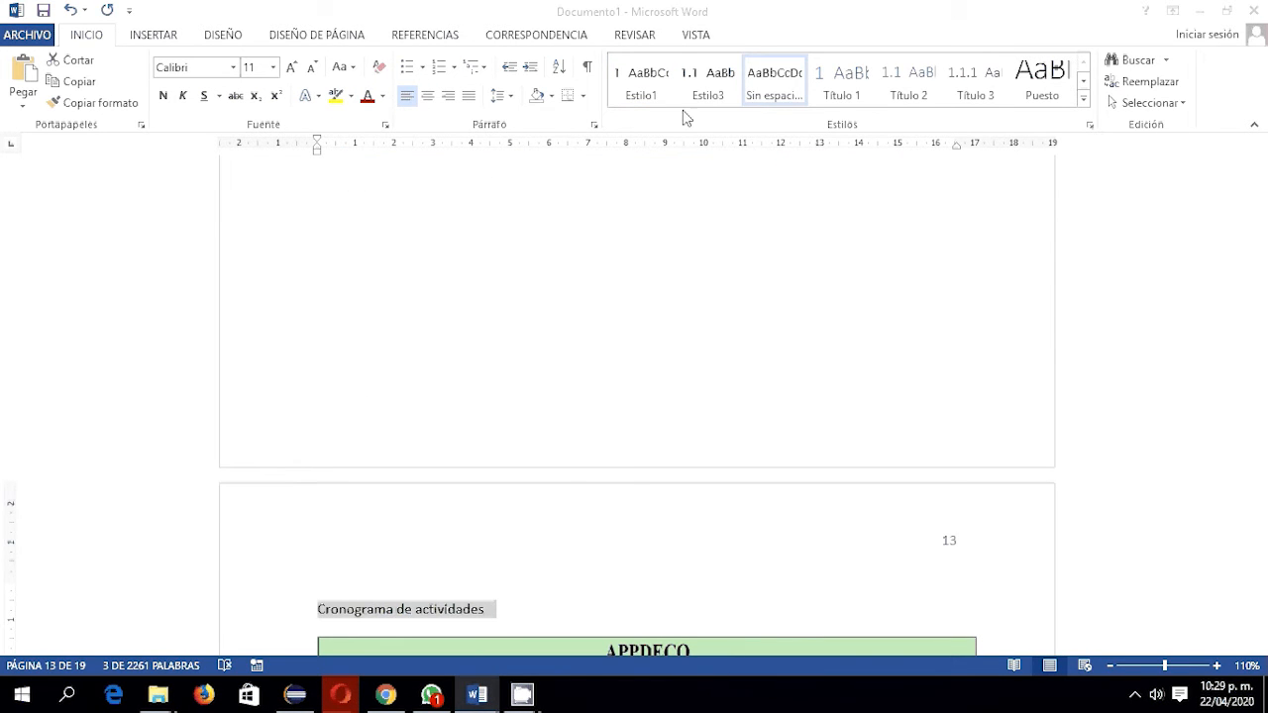
left_click(644, 85)
Insert blank lines above the "Modelo Base de Datos" heading until it starts at the top of page 14.
scroll(644, 415, "down", 15)
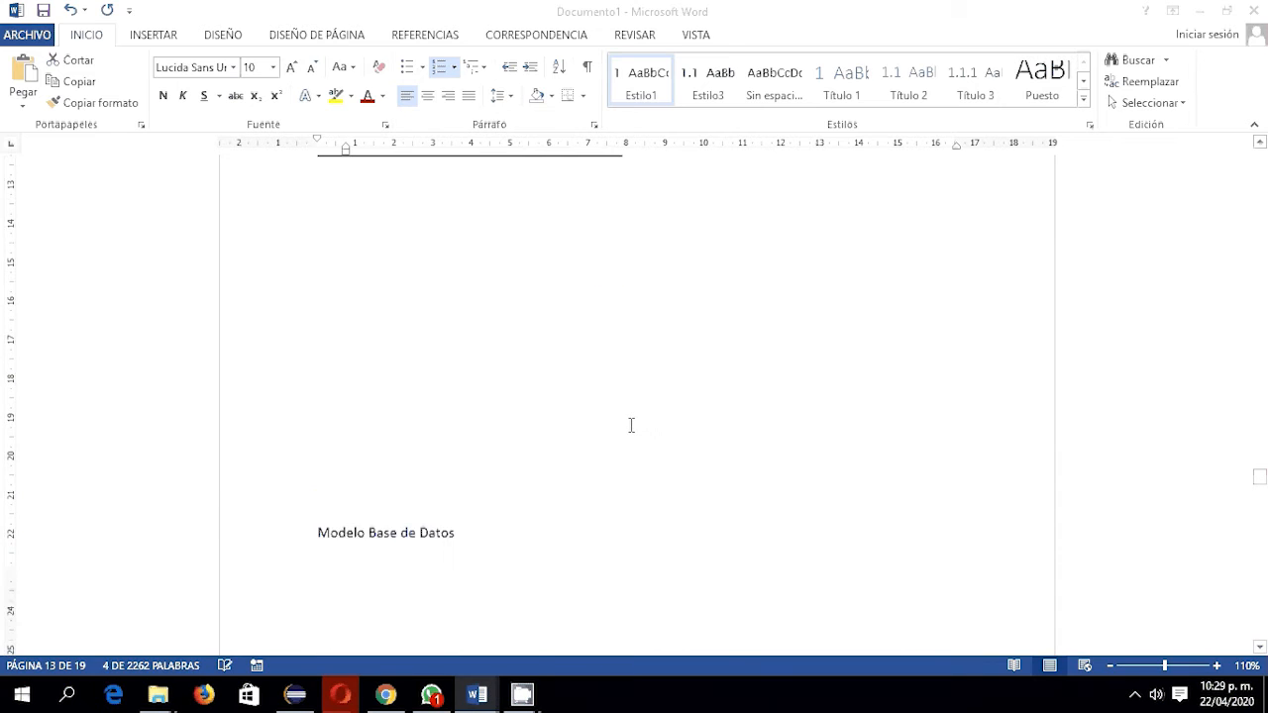
left_click(415, 251)
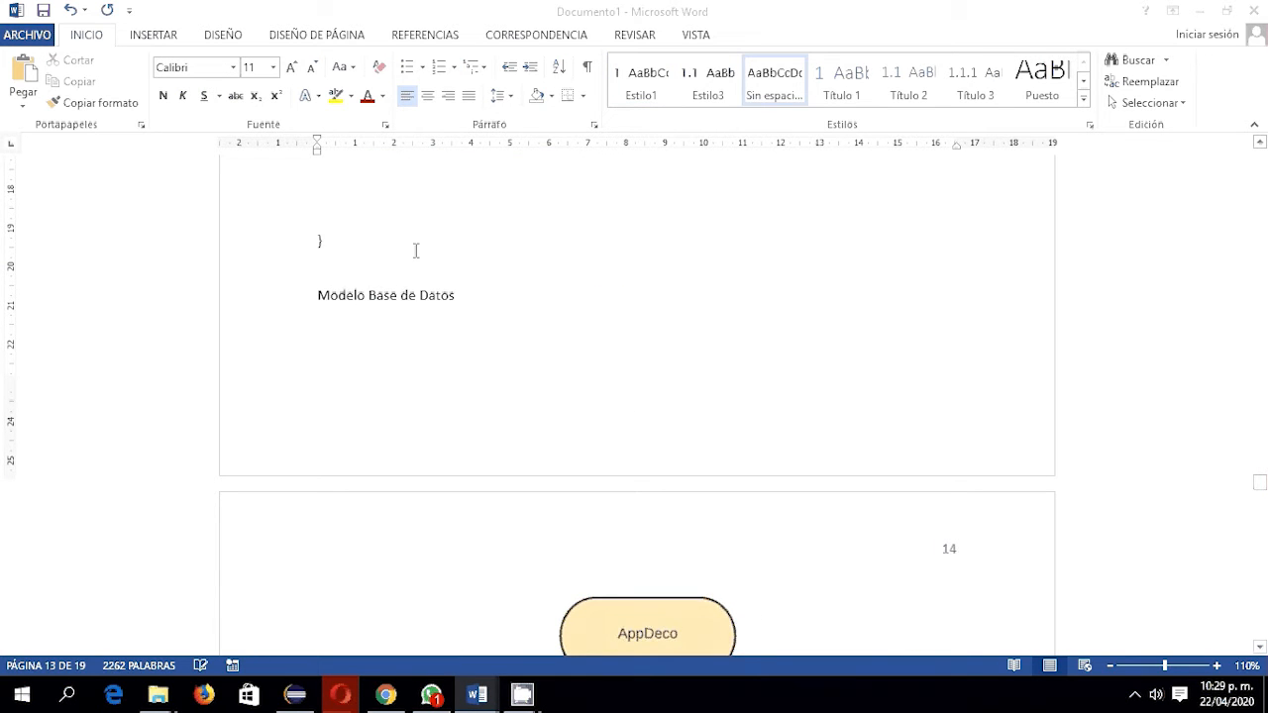
key("Return")
key("Return")
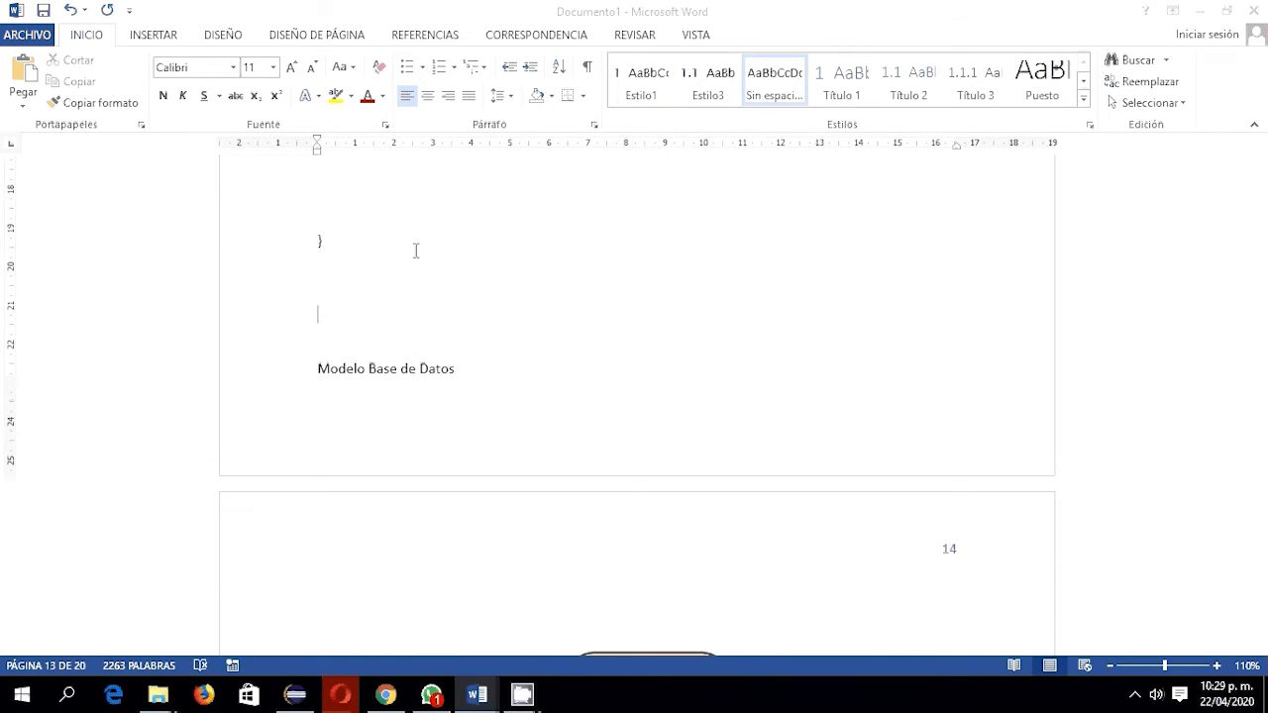
key("BackSpace")
key("BackSpace")
key("BackSpace")
key("Return")
key("Return")
key("Return")
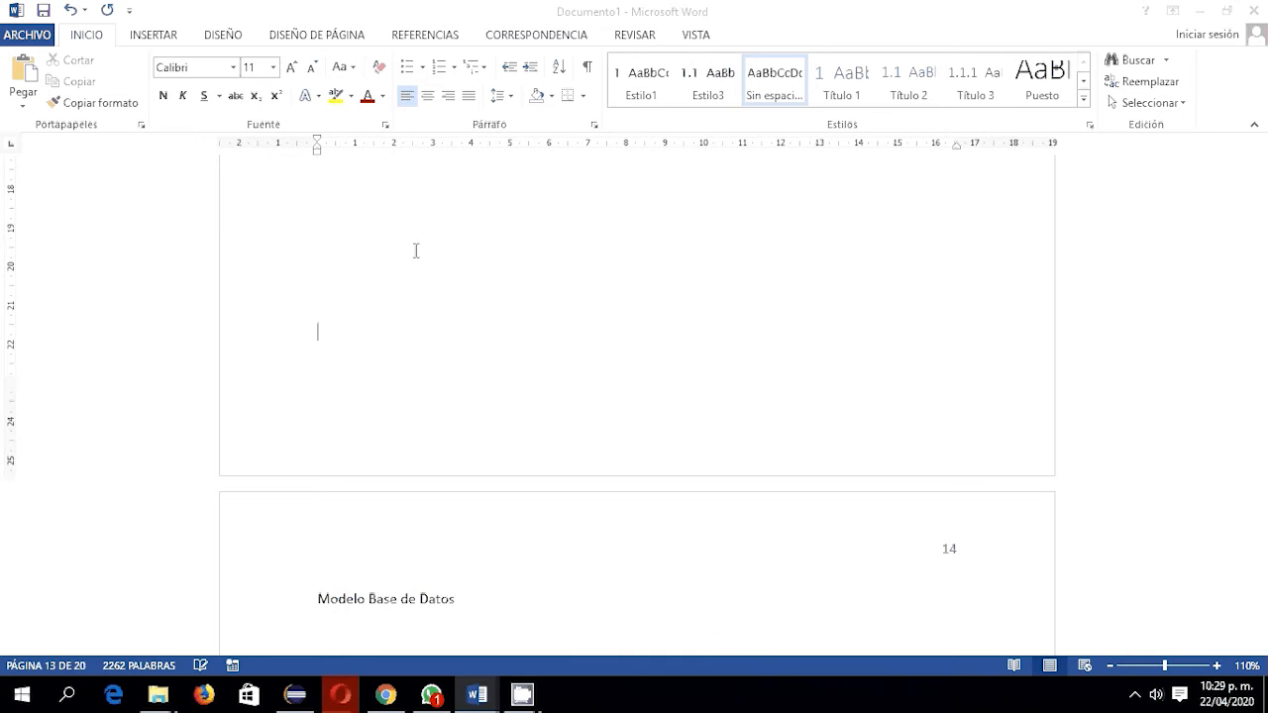
Apply the Estilo1 style to the "Modelo Base de Datos" and "VALIDACIONES CON USUARIOS" headings.
scroll(371, 346, "down", 4)
left_click_drag(458, 362, 319, 363)
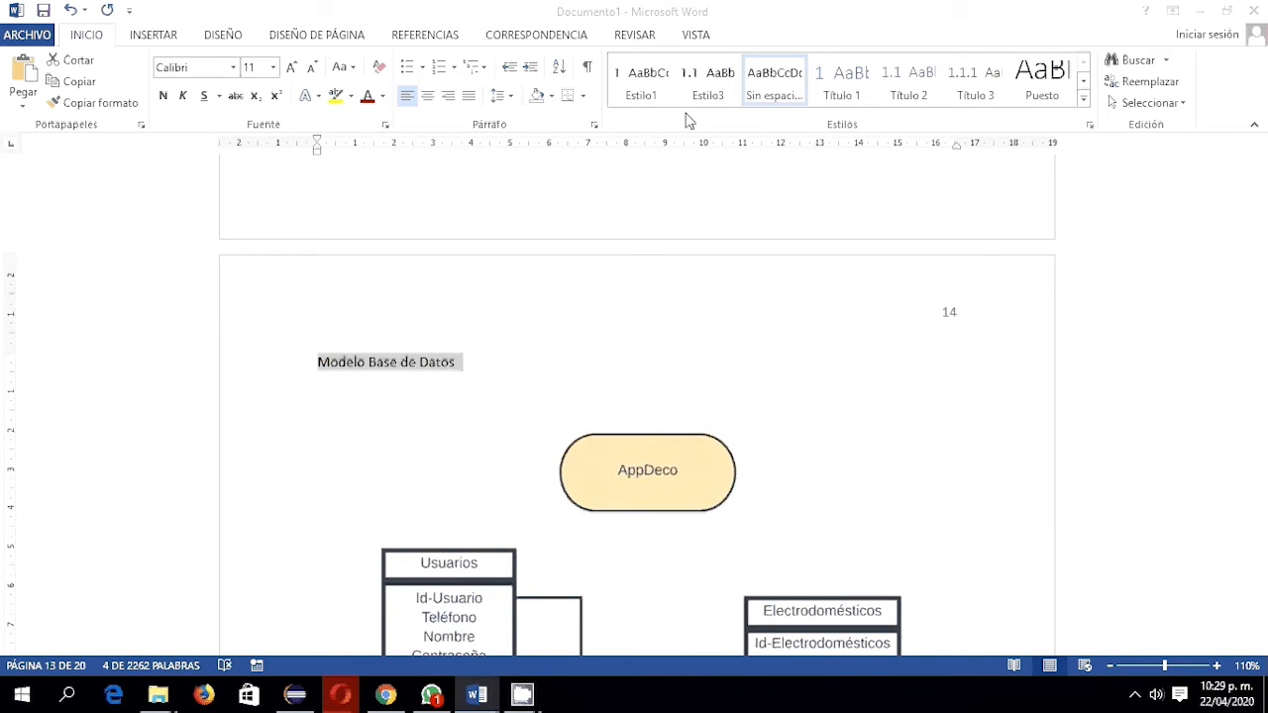
key("Delete")
triple_click(384, 560)
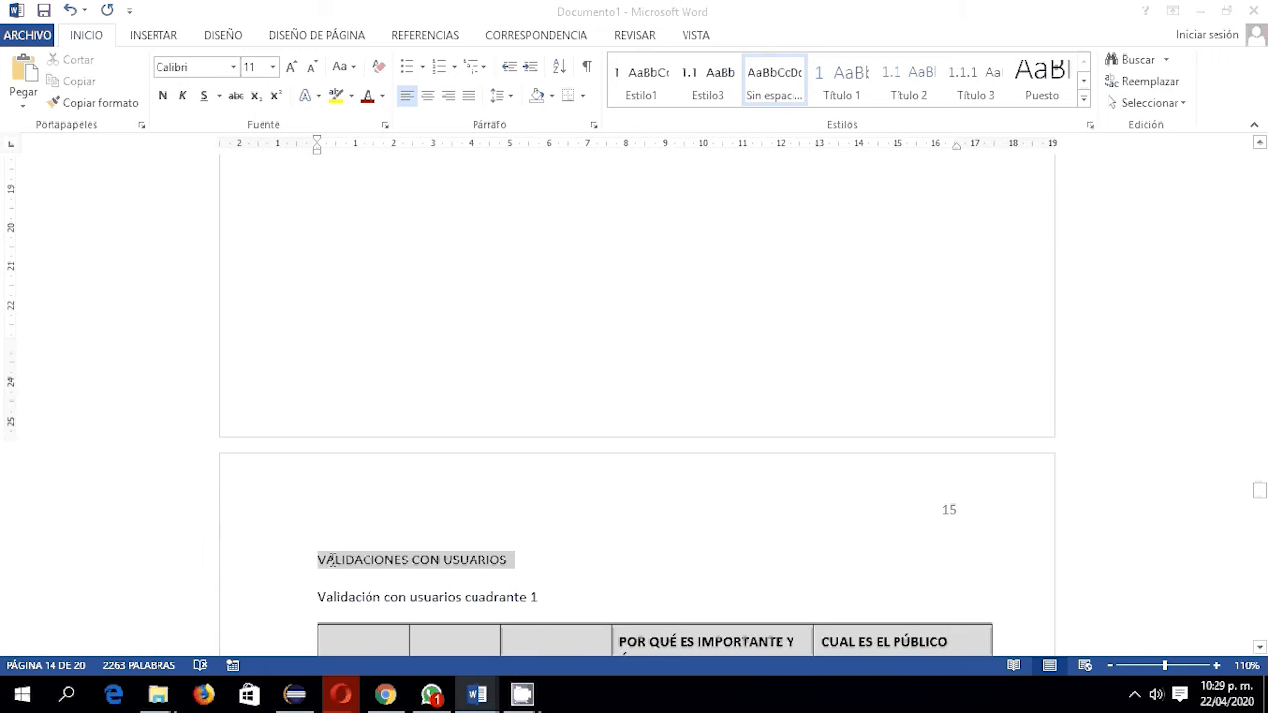
left_click(639, 100)
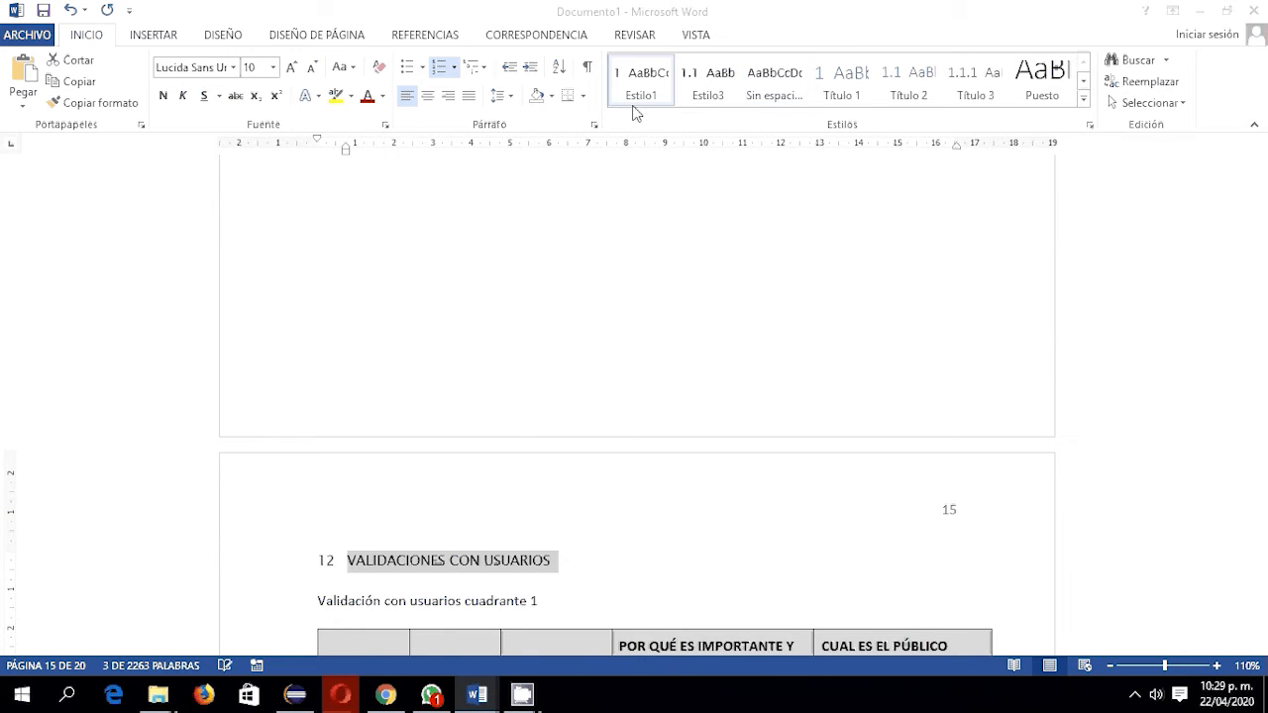
Apply the Estilo3 style to the "Validación con usuarios cuadrante 1" and "Validación con usuarios cuadrante 2" subheadings.
scroll(543, 339, "down", 5)
left_click_drag(543, 318, 319, 319)
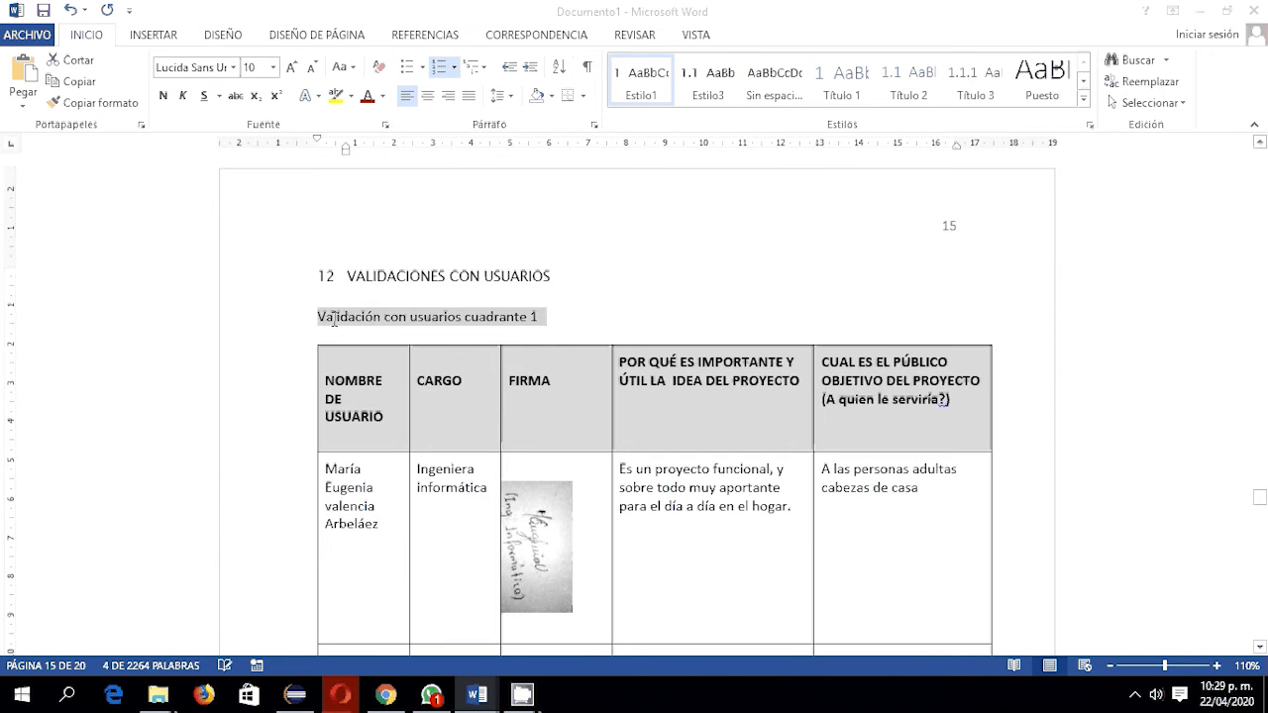
left_click(718, 103)
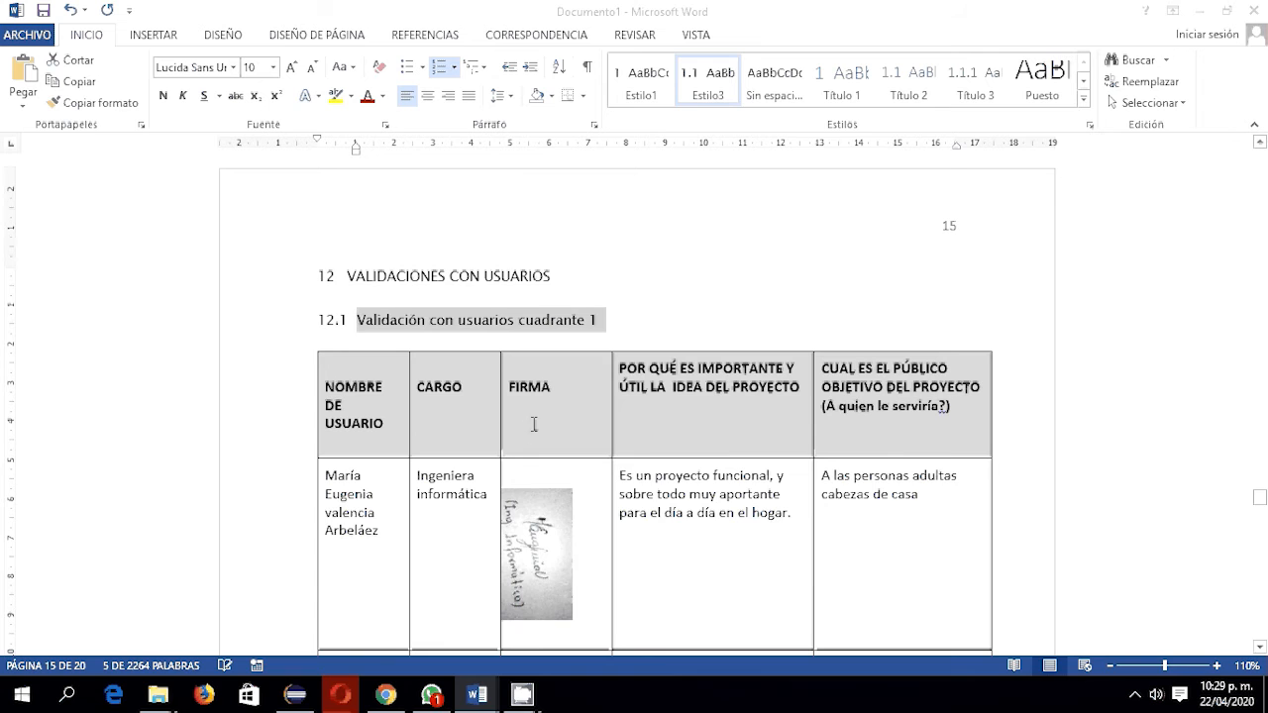
scroll(532, 426, "down", 1)
scroll(530, 434, "down", 17)
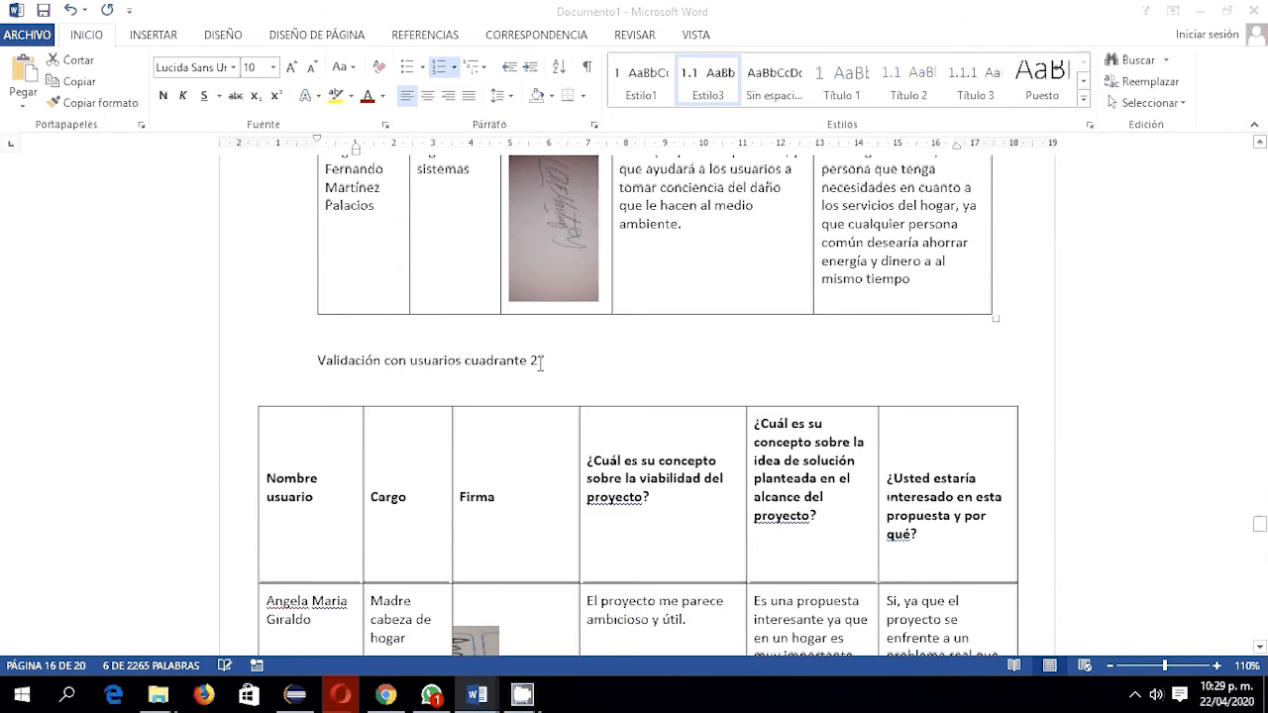
left_click_drag(542, 361, 318, 360)
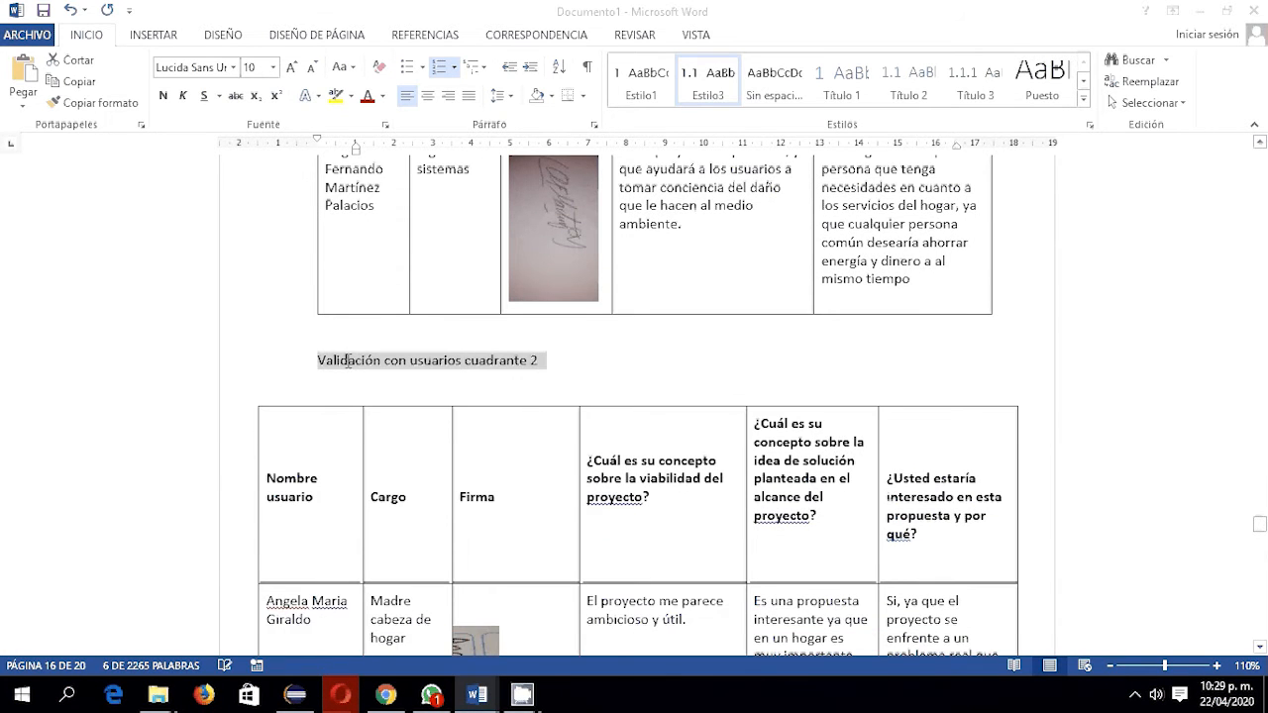
left_click(717, 99)
Insert two blank lines above the "Bibliografía" heading to move it further below the last validation table.
scroll(565, 453, "down", 15)
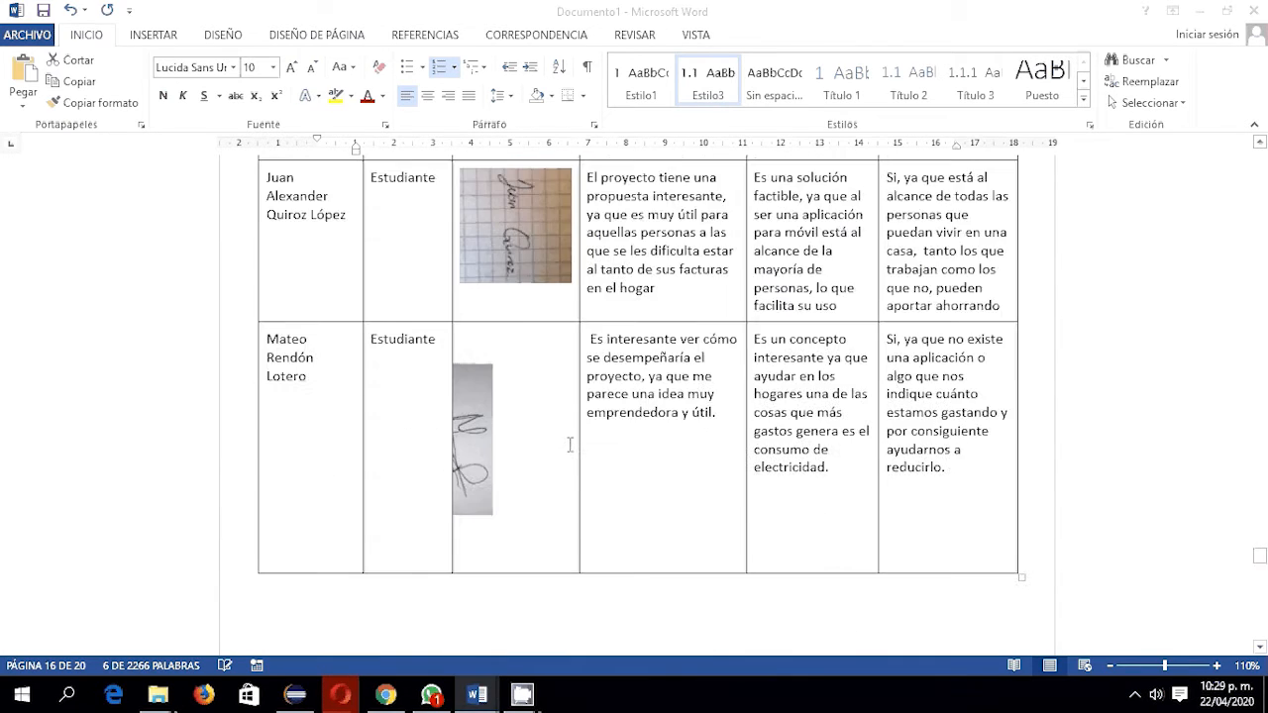
scroll(570, 445, "down", 20)
scroll(1073, 509, "up", 10)
scroll(1070, 504, "down", 10)
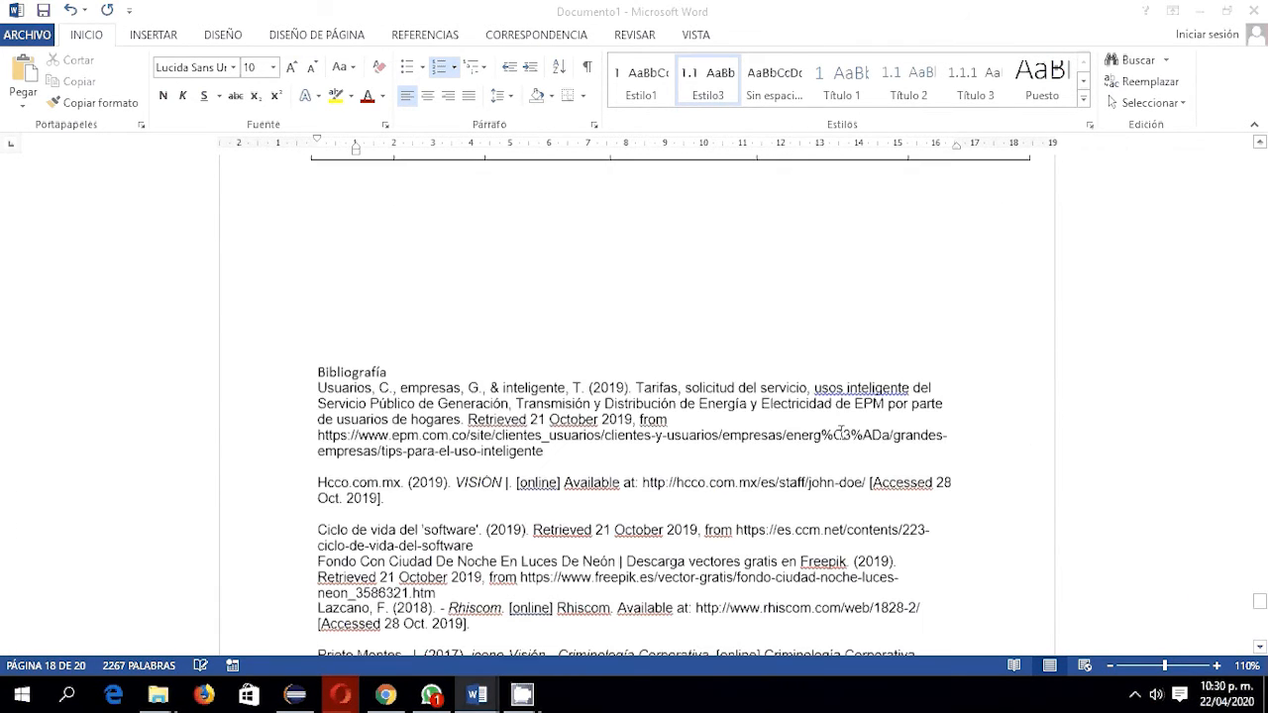
left_click(464, 287)
key("Return")
key("Return")
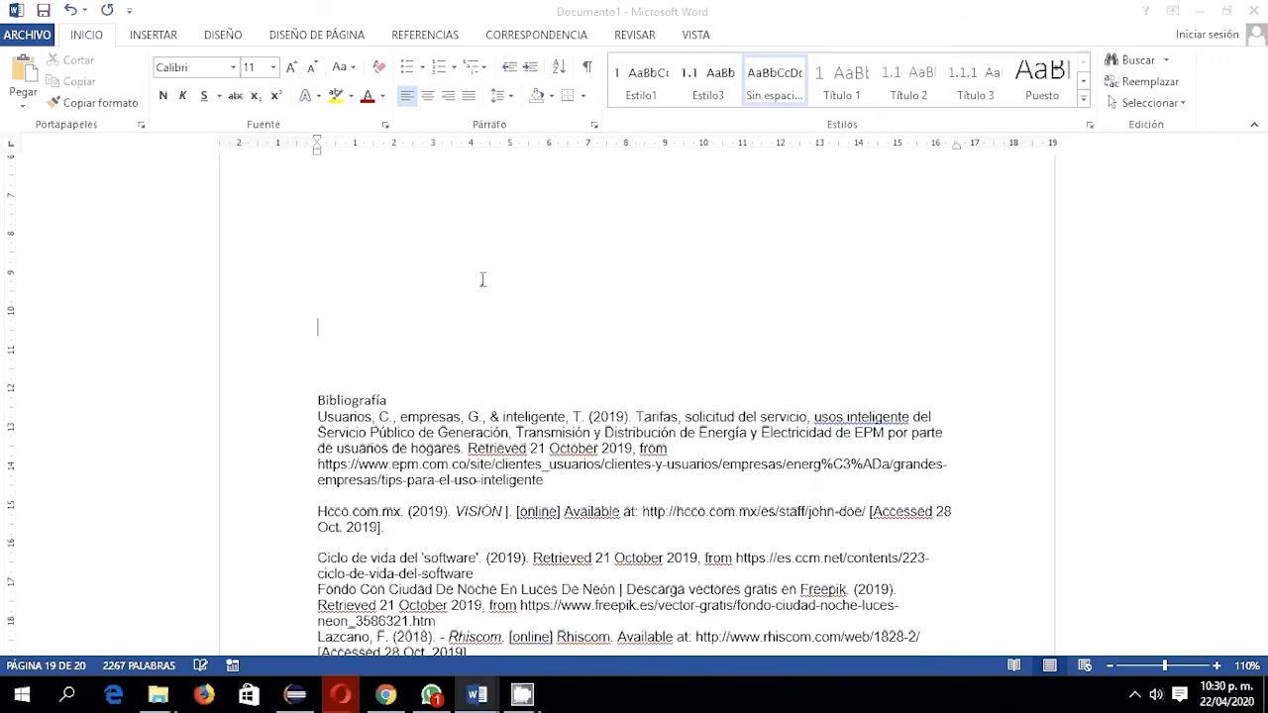
Review the numbered headings, tables and images from the bibliography back through the earlier sections of the document.
scroll(530, 296, "down", 20)
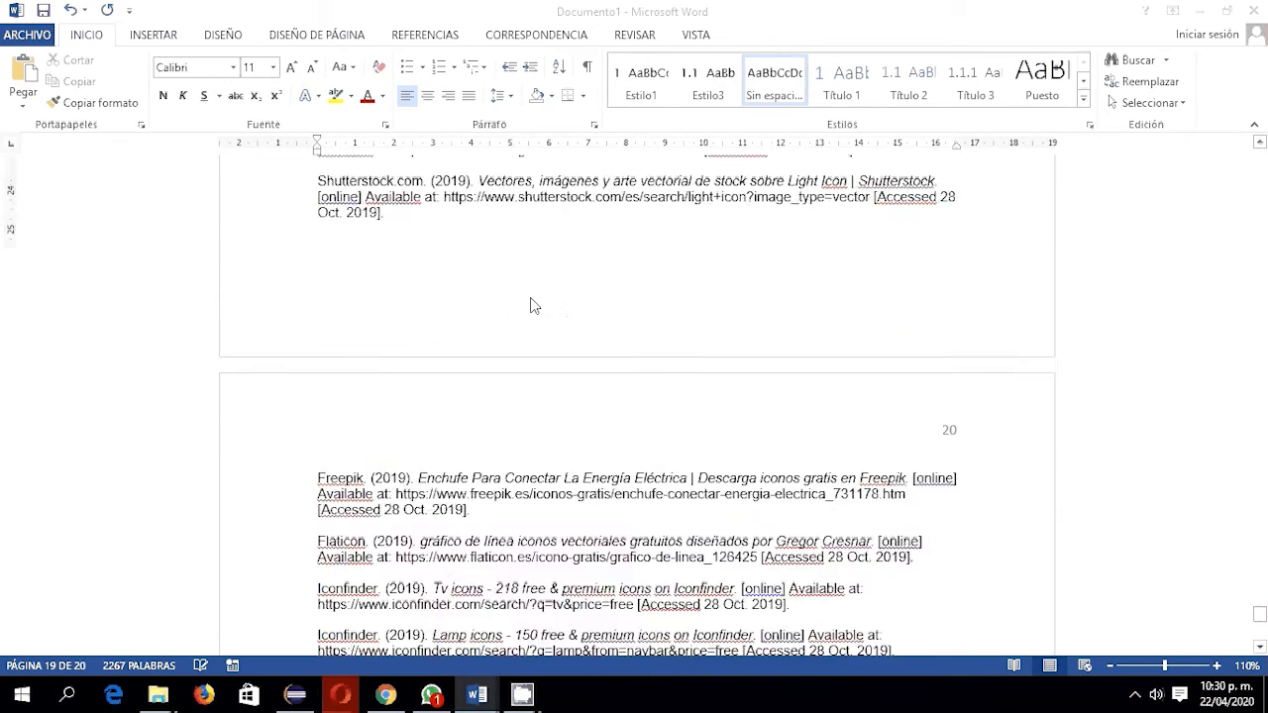
scroll(534, 297, "up", 20)
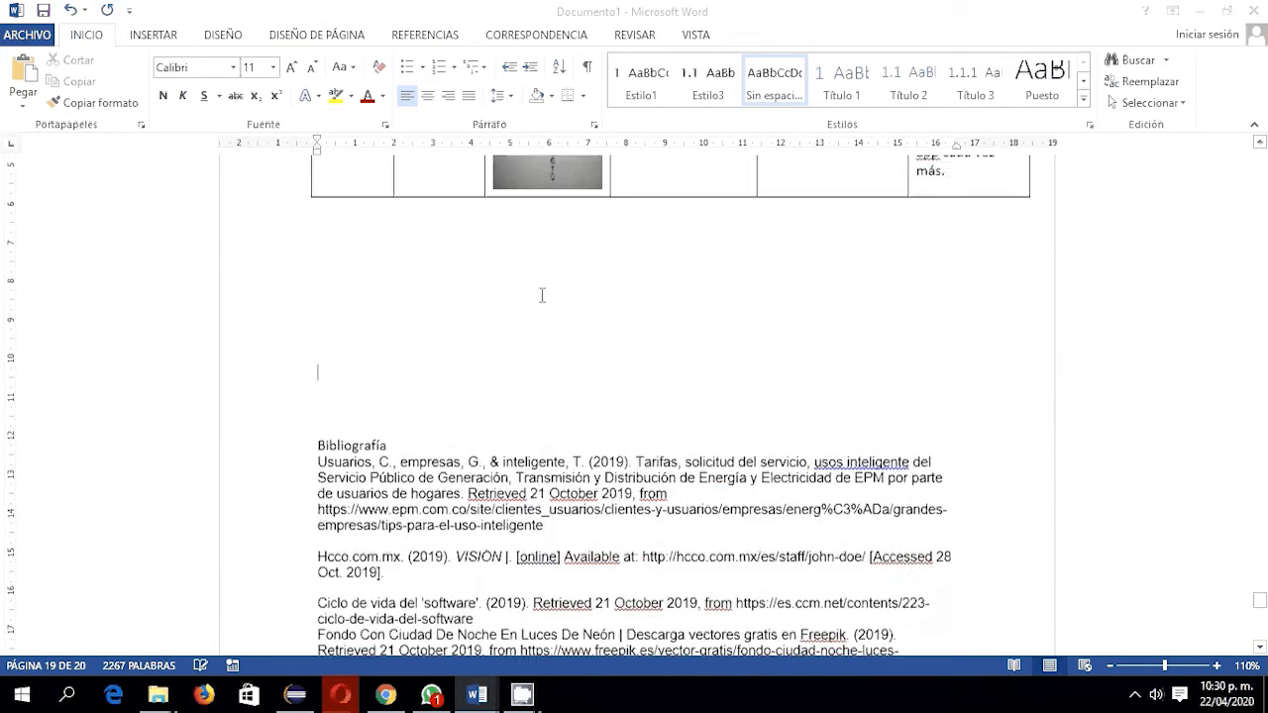
scroll(542, 299, "up", 15)
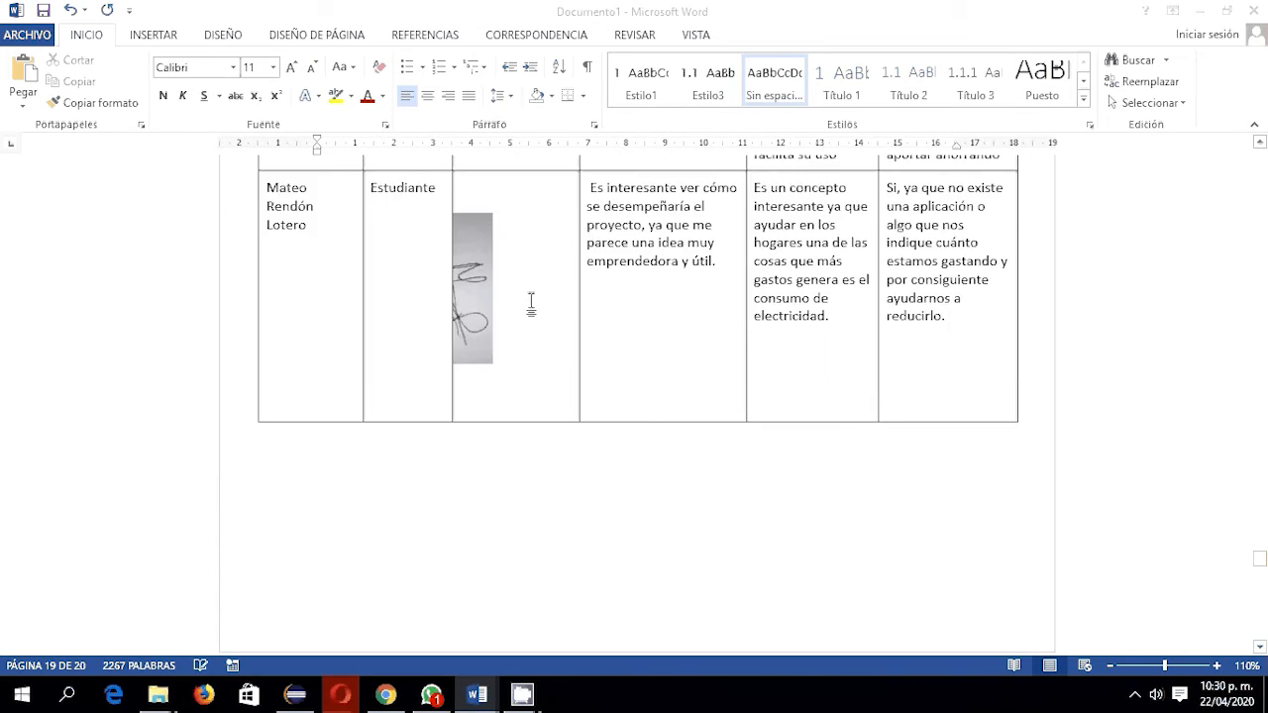
scroll(532, 300, "up", 20)
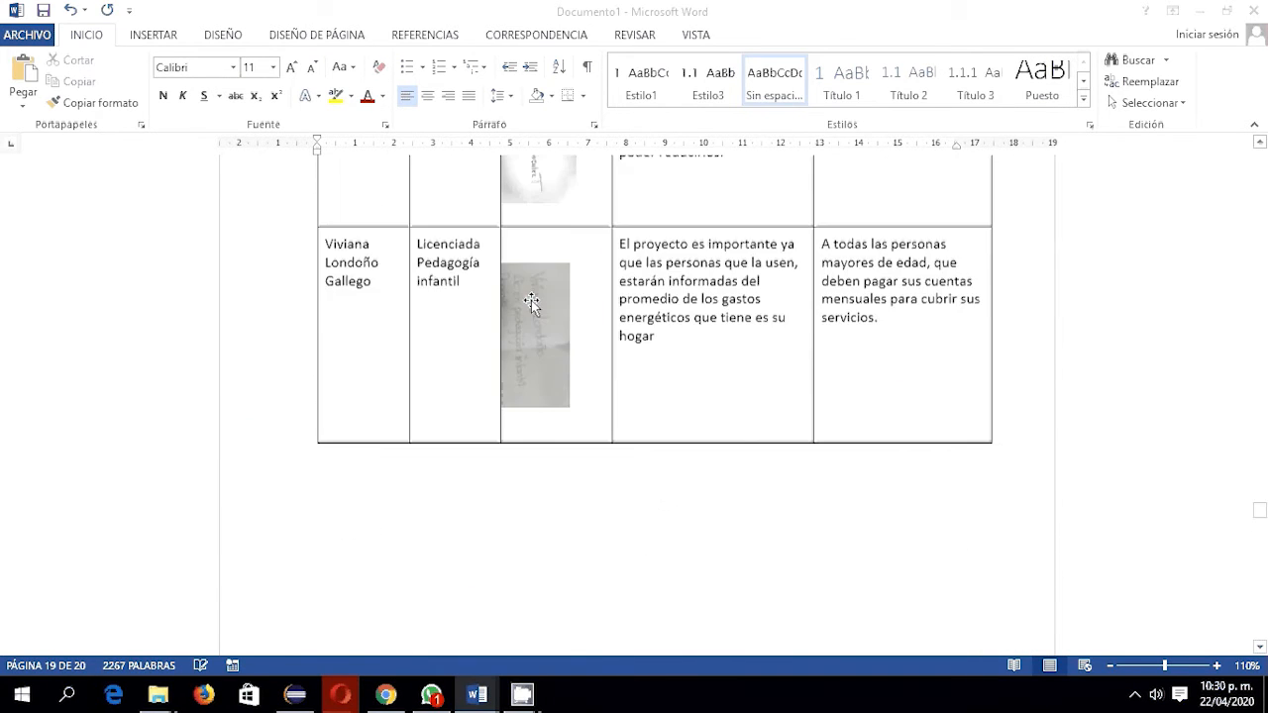
scroll(532, 299, "up", 20)
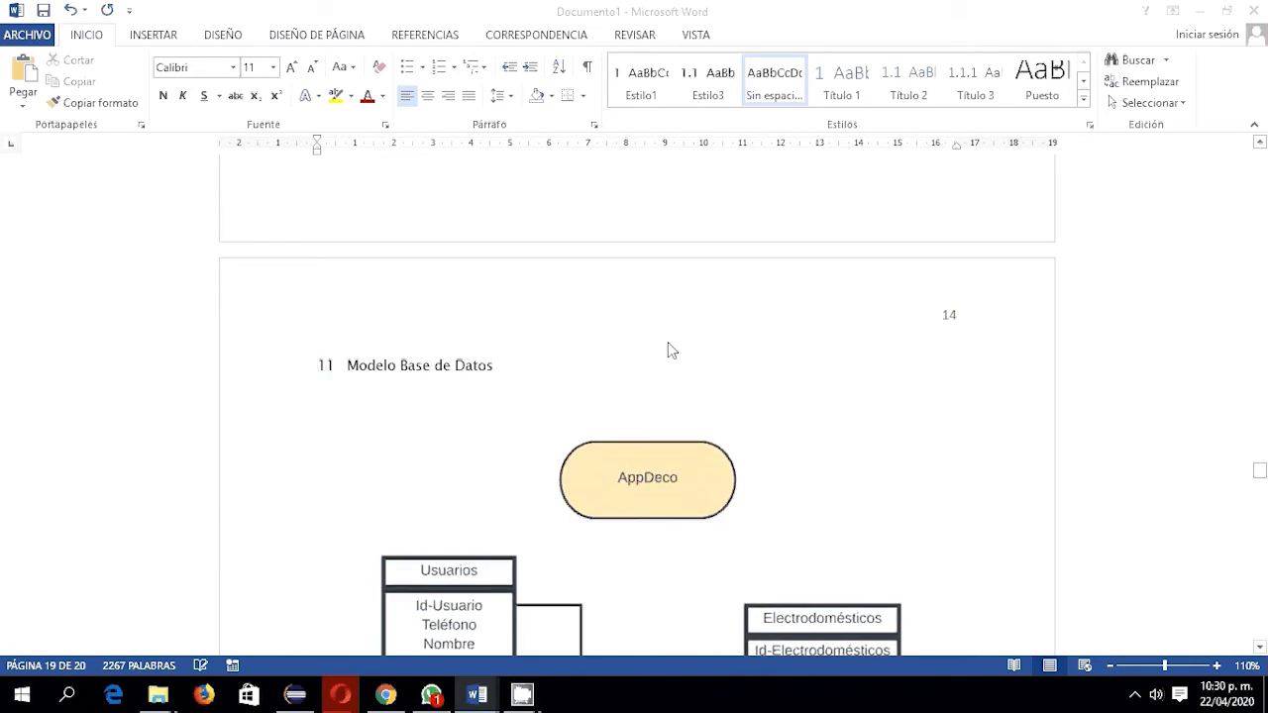
scroll(649, 327, "up", 20)
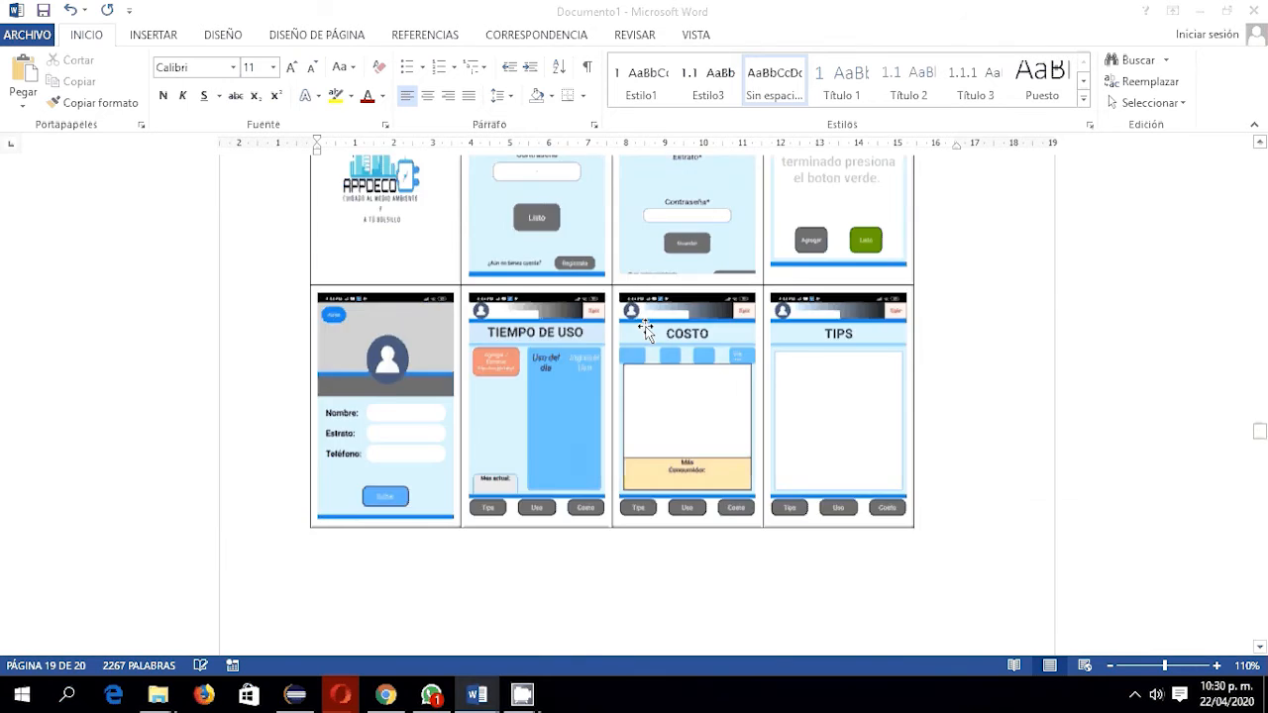
scroll(634, 322, "up", 20)
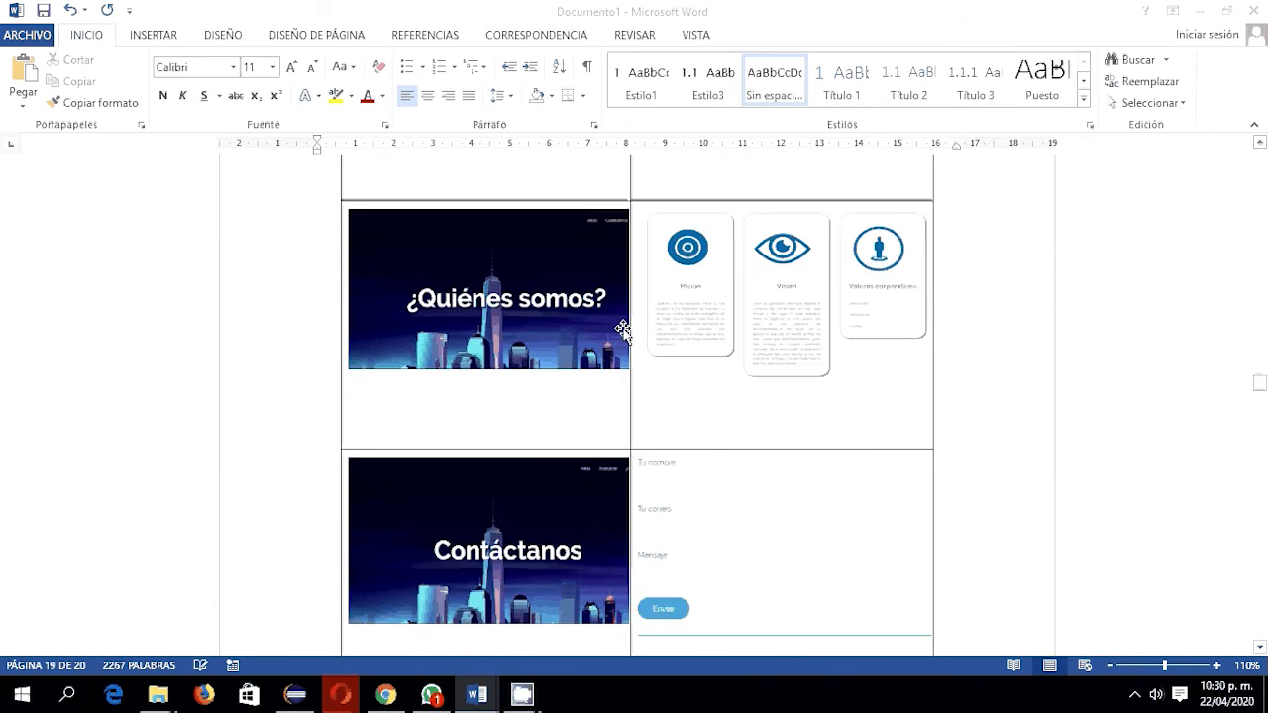
scroll(602, 346, "up", 15)
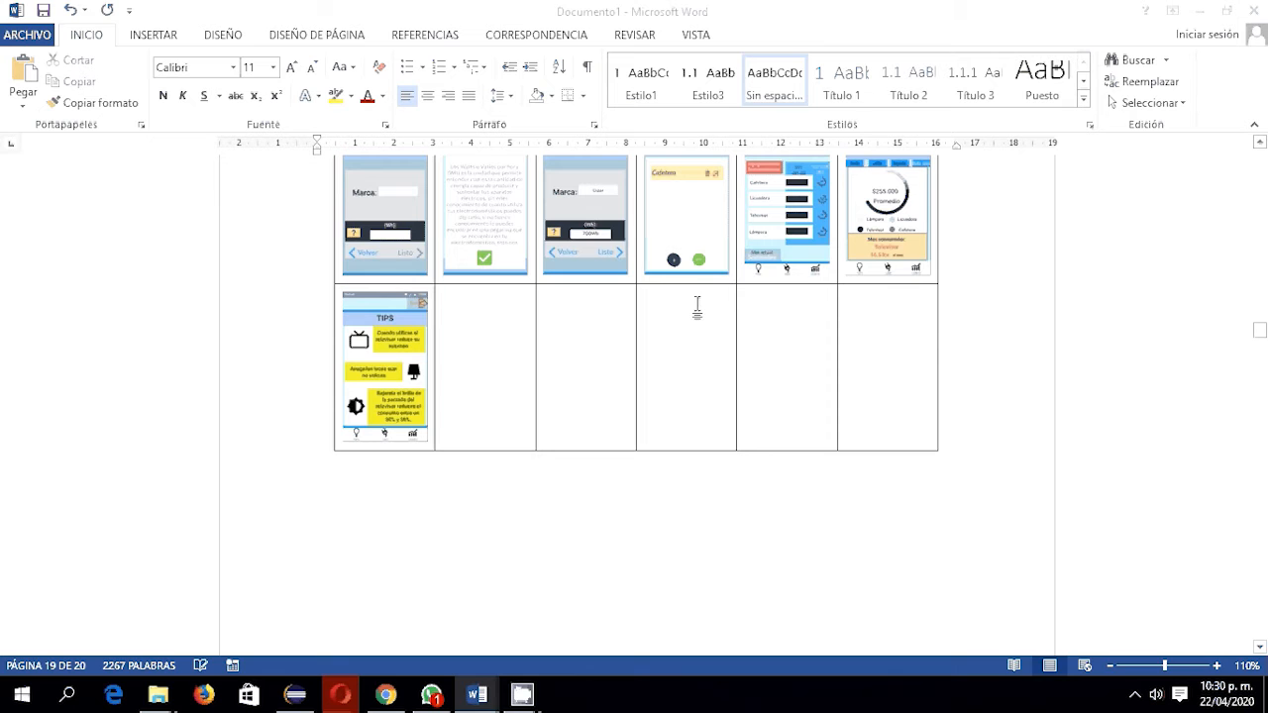
Insert the "Tabla automática 2" table of contents below the bold "Tabla de contenido" title on page 2.
left_click_drag(1257, 327, 1255, 183)
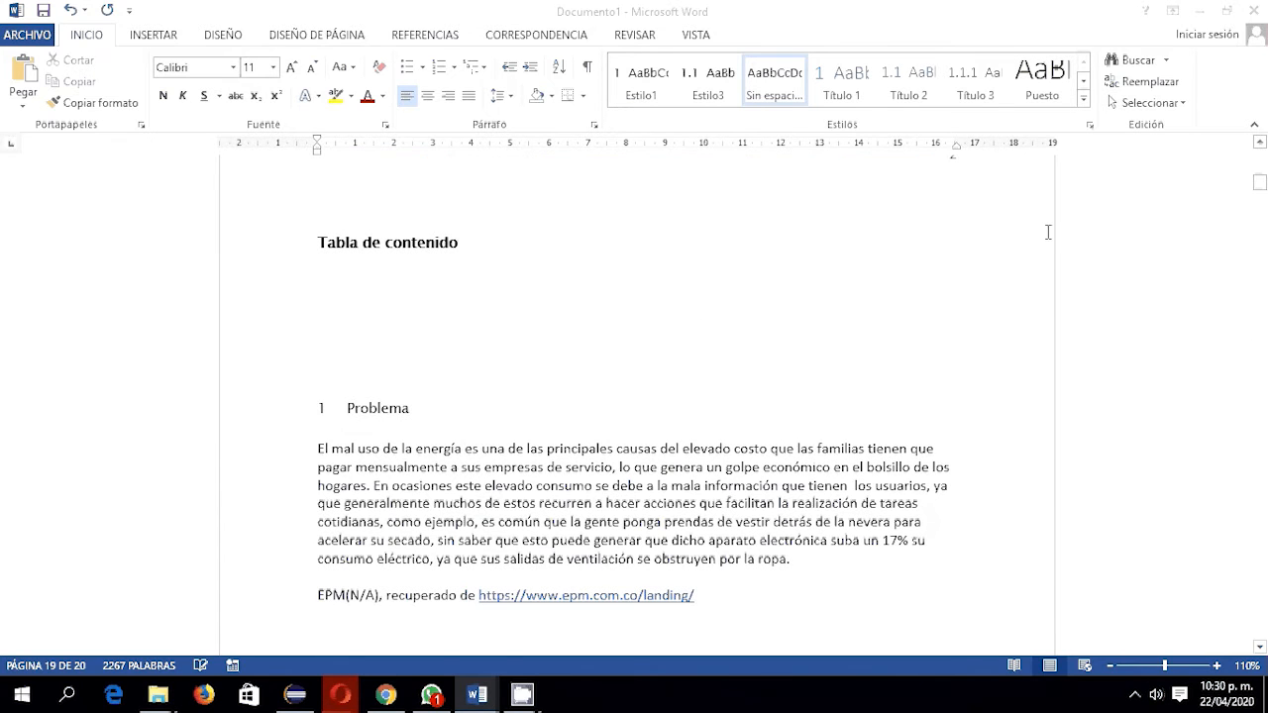
left_click(405, 296)
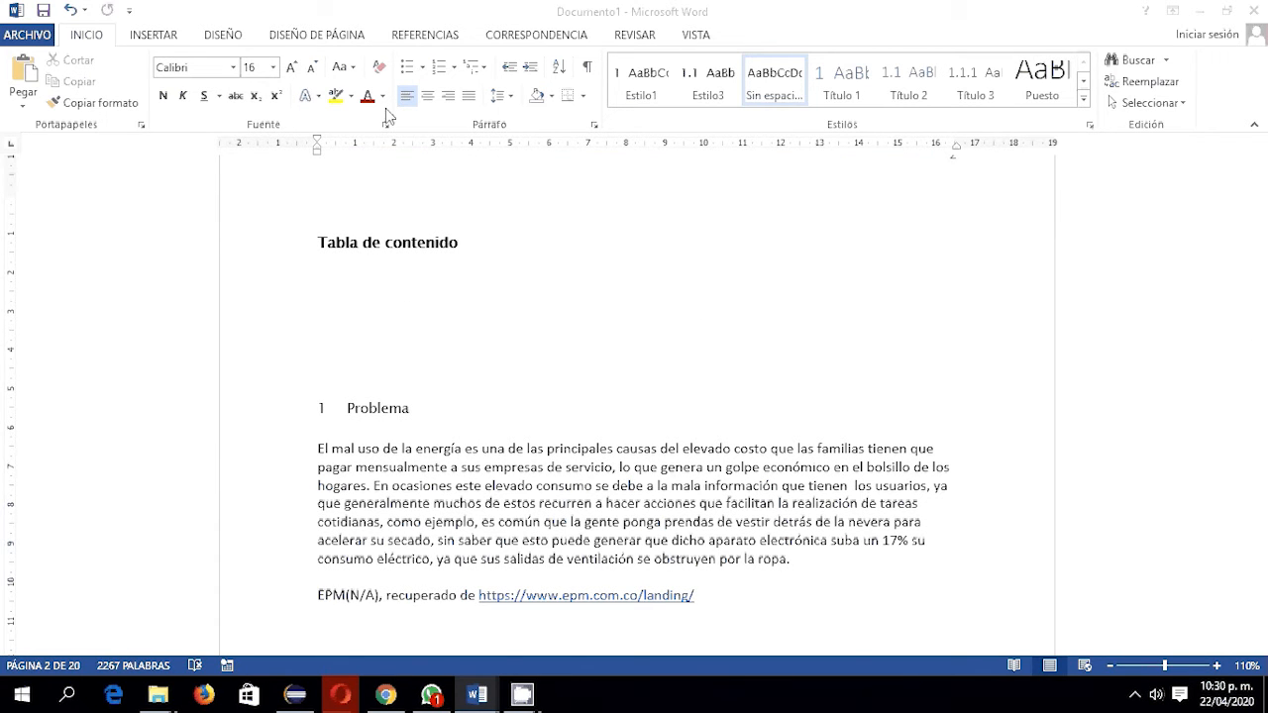
left_click(409, 40)
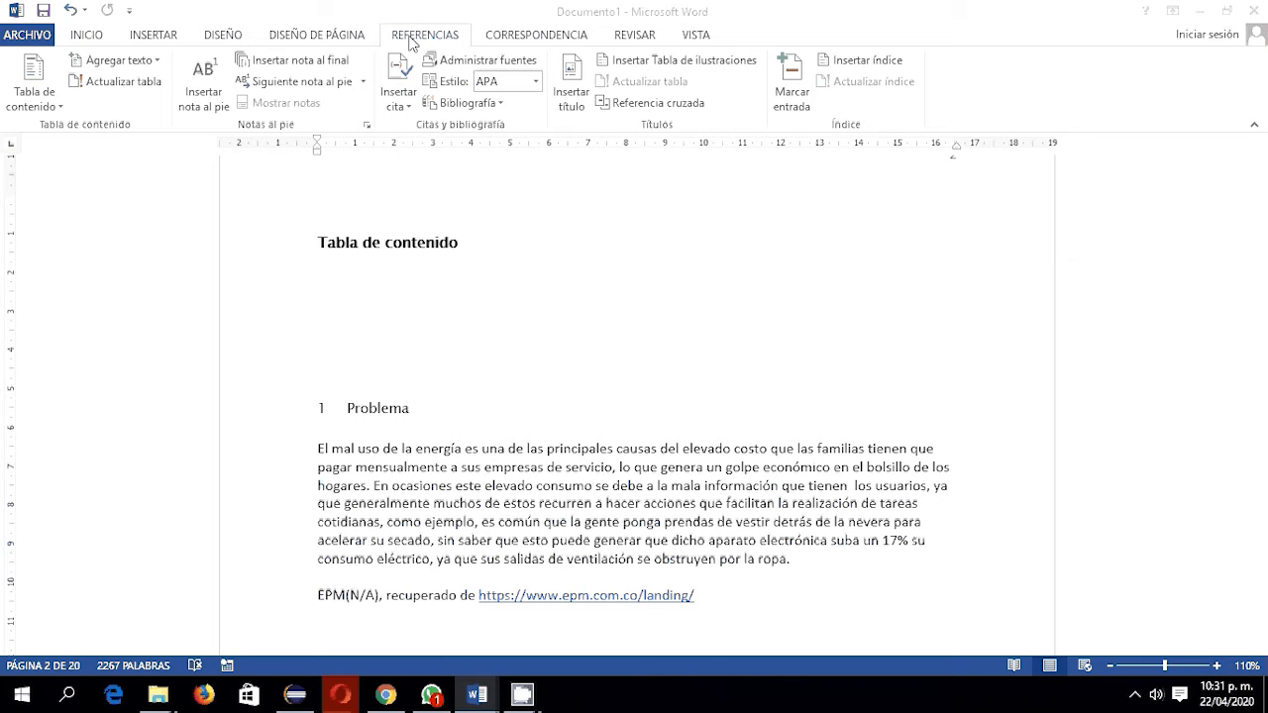
left_click(45, 89)
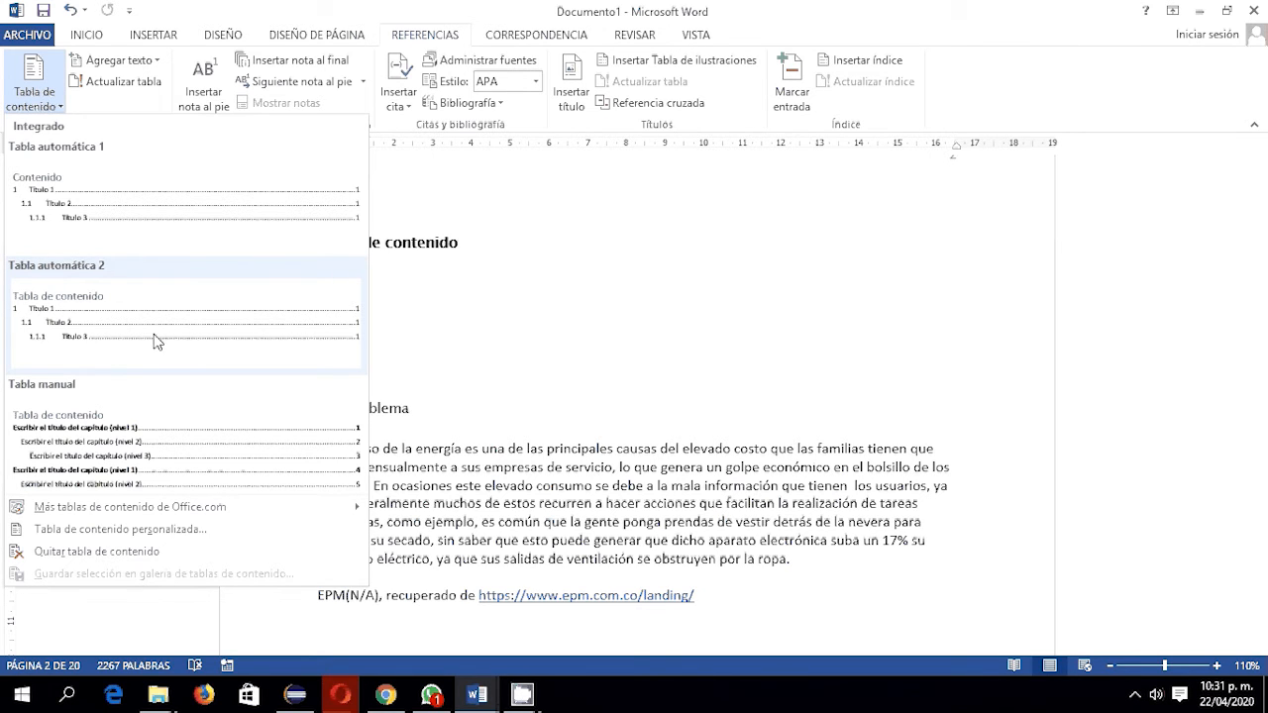
left_click(159, 340)
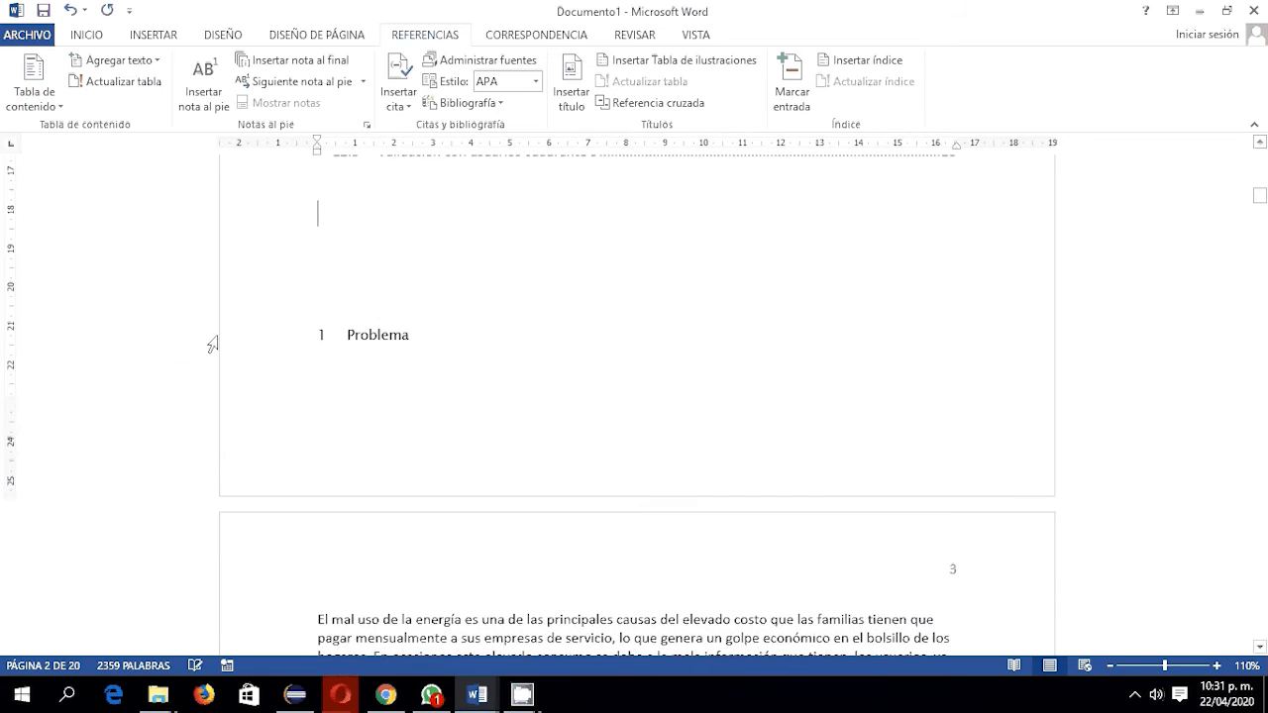
scroll(536, 346, "up", 6)
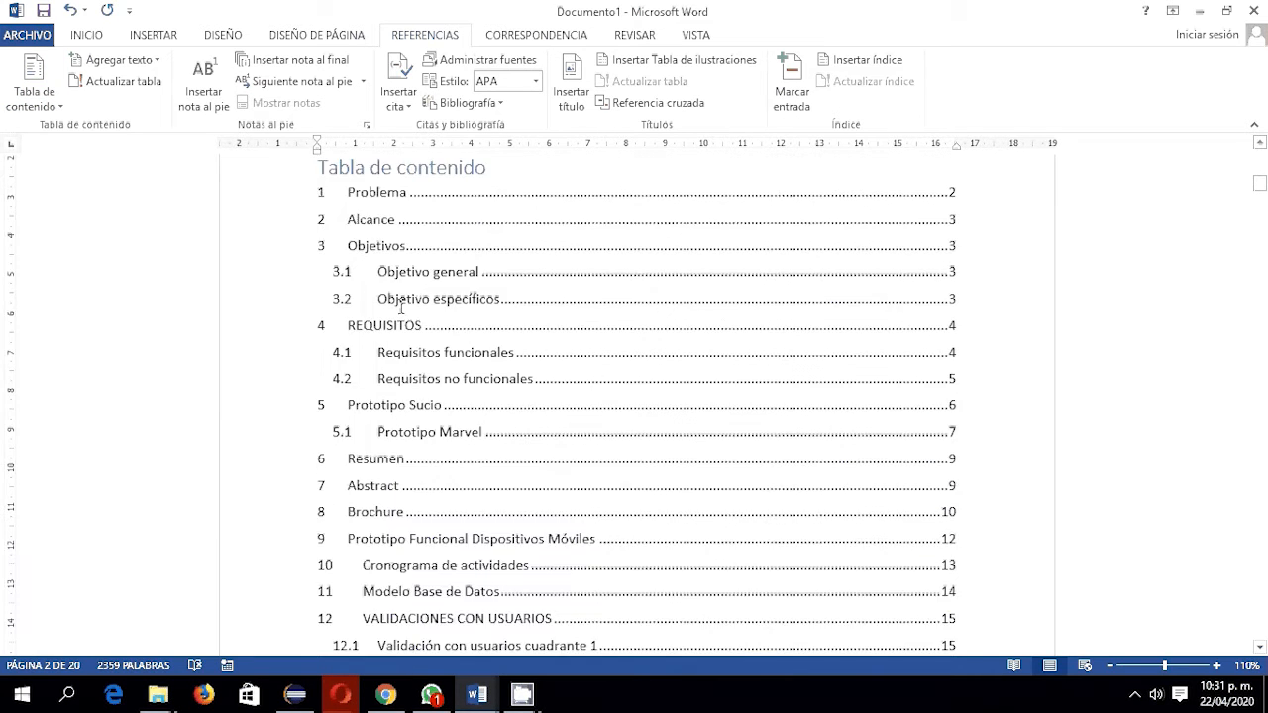
Apply the Estilo1 style to the "Tabla de contenido" title inside the inserted table of contents.
left_click(402, 313)
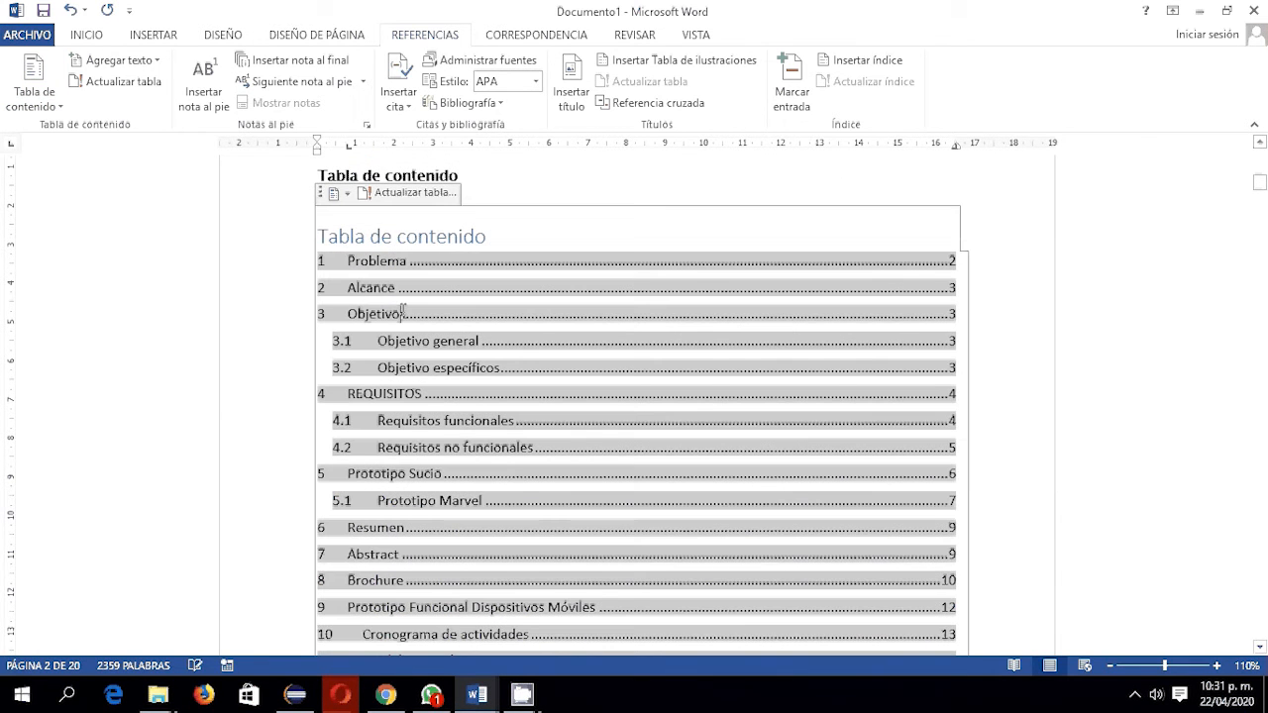
left_click_drag(493, 239, 317, 237)
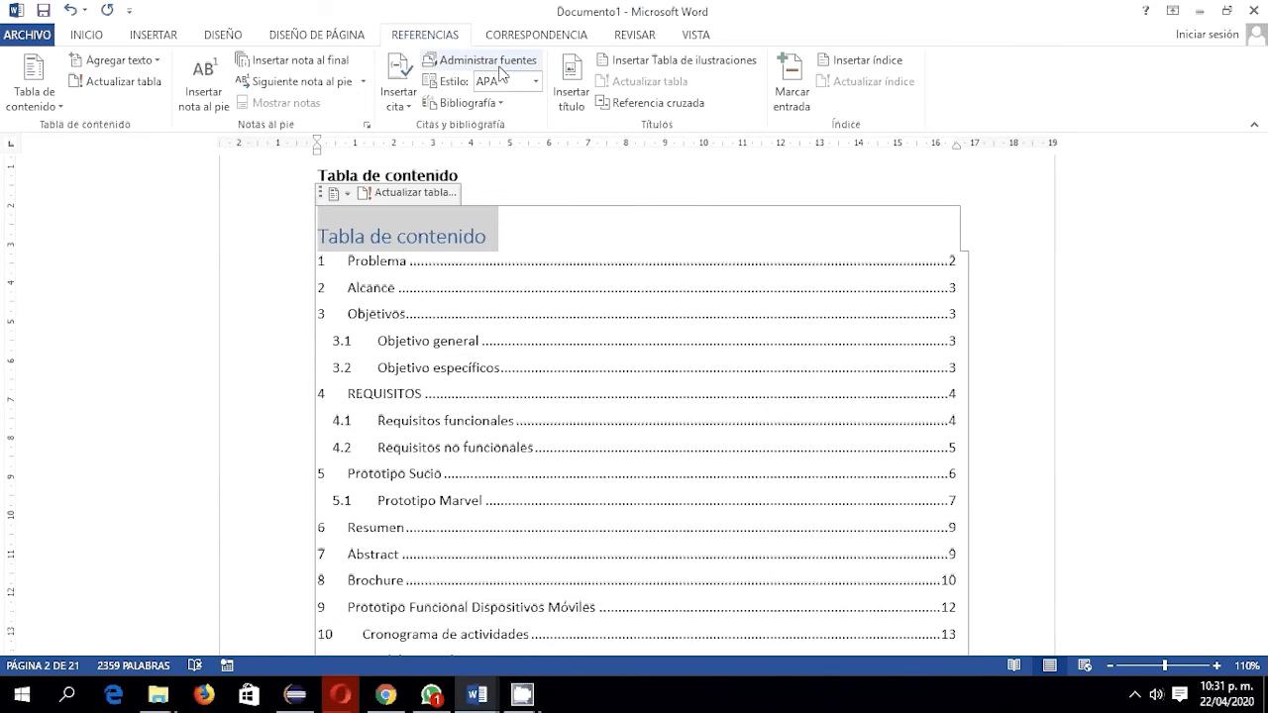
left_click(103, 41)
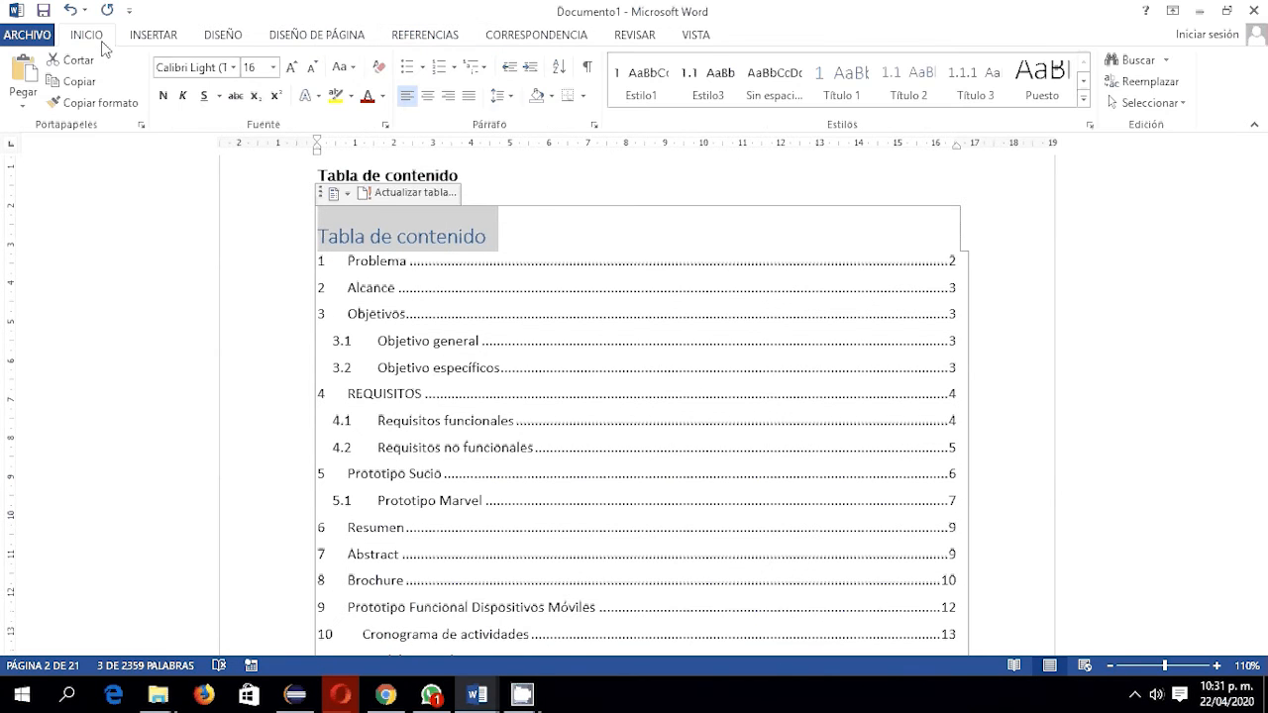
left_click(639, 88)
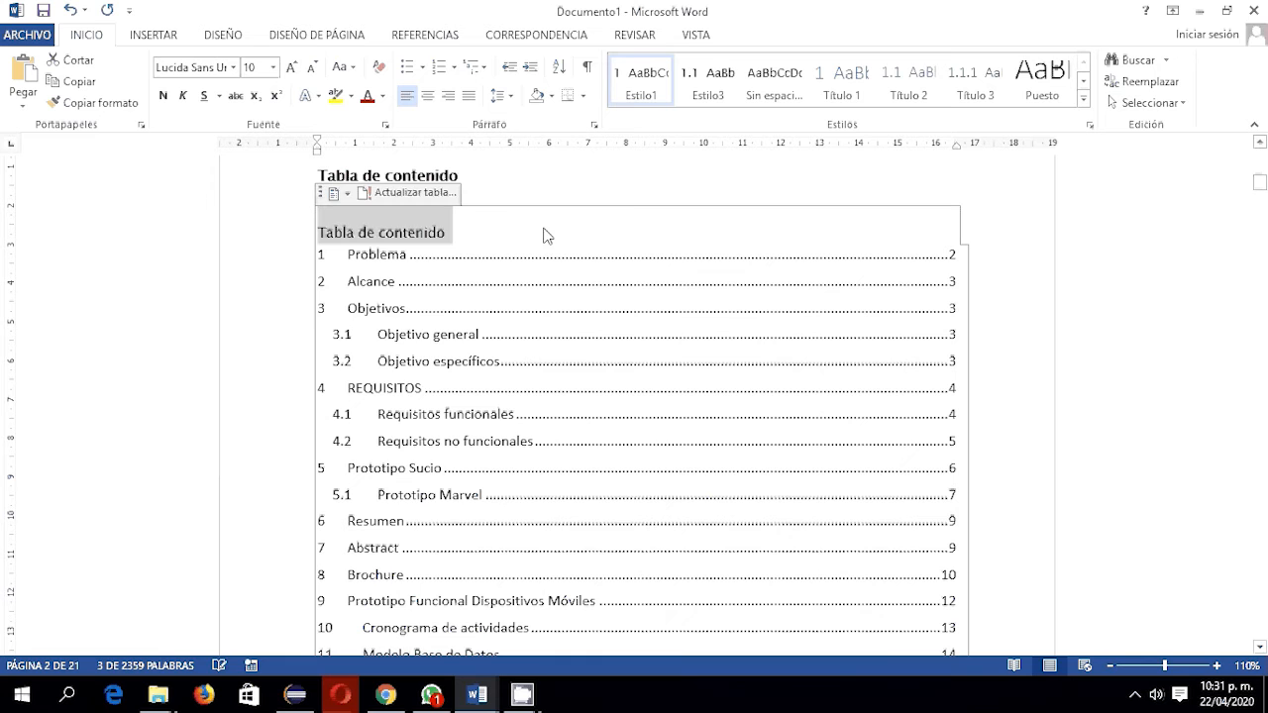
left_click(526, 235)
left_click(258, 286)
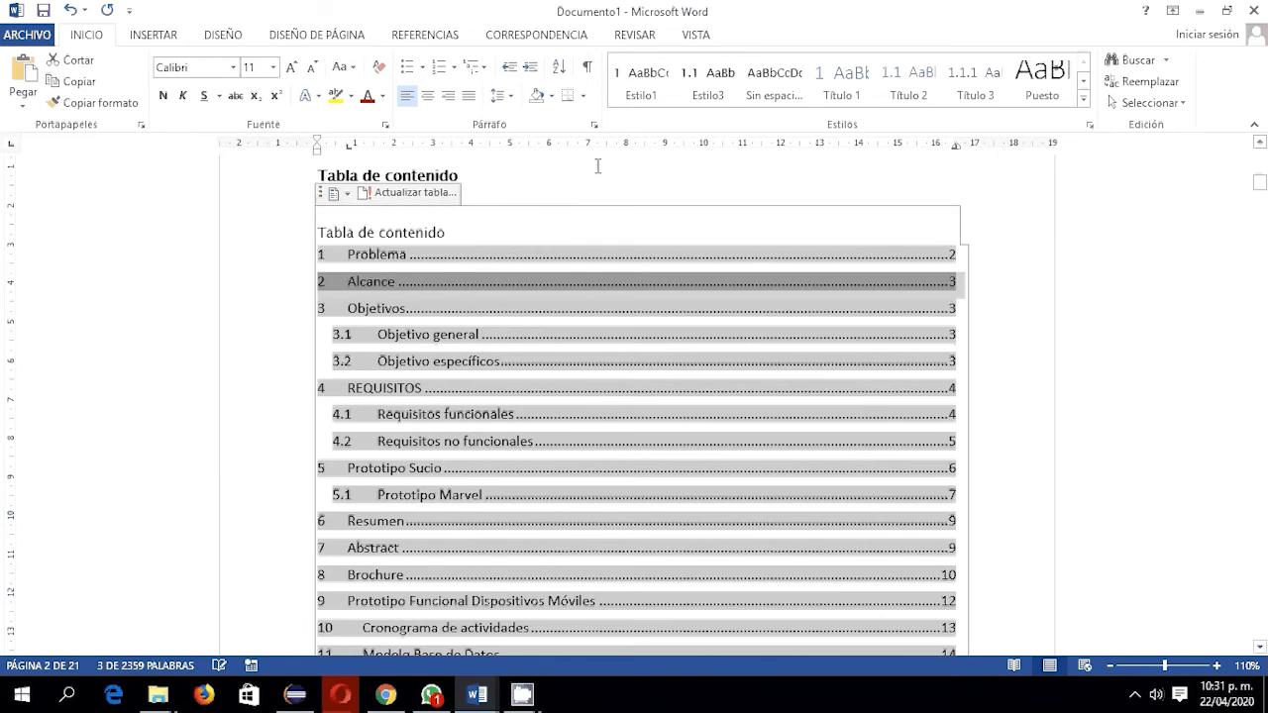
Delete the duplicate bold "Tabla de contenido" title above the automatic table of contents.
left_click(492, 165)
left_click_drag(471, 176, 340, 179)
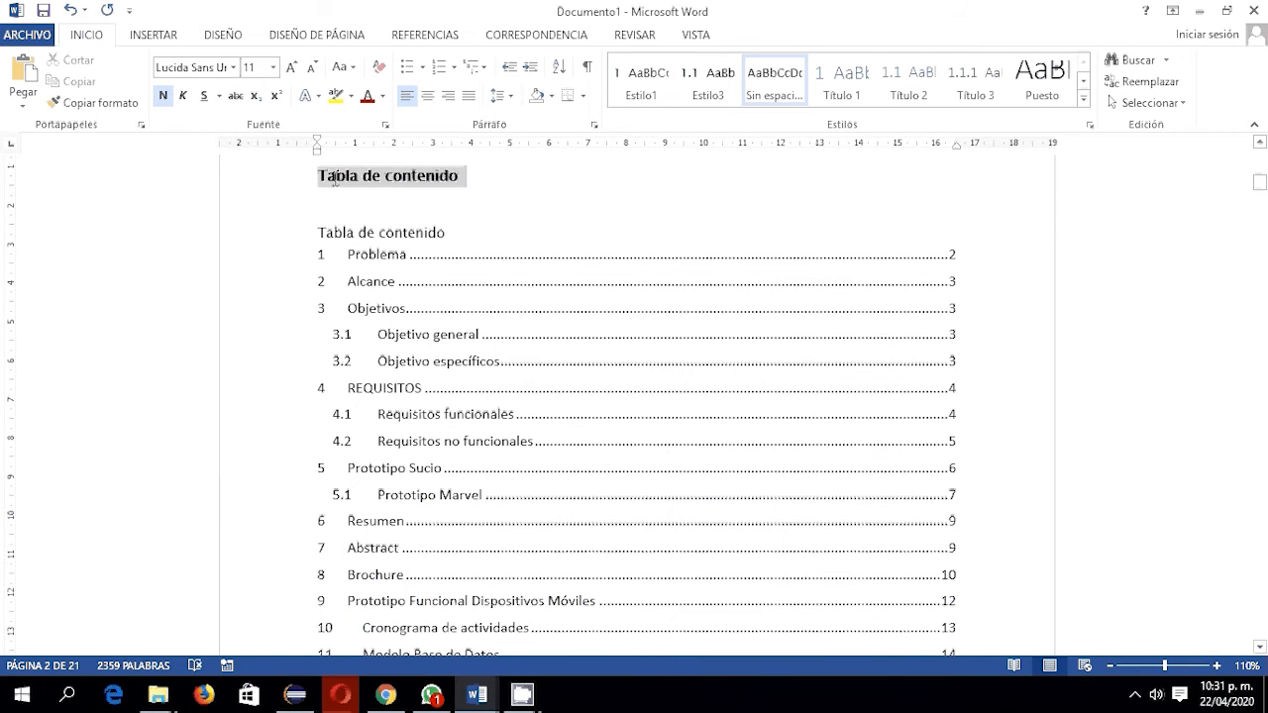
key("Delete")
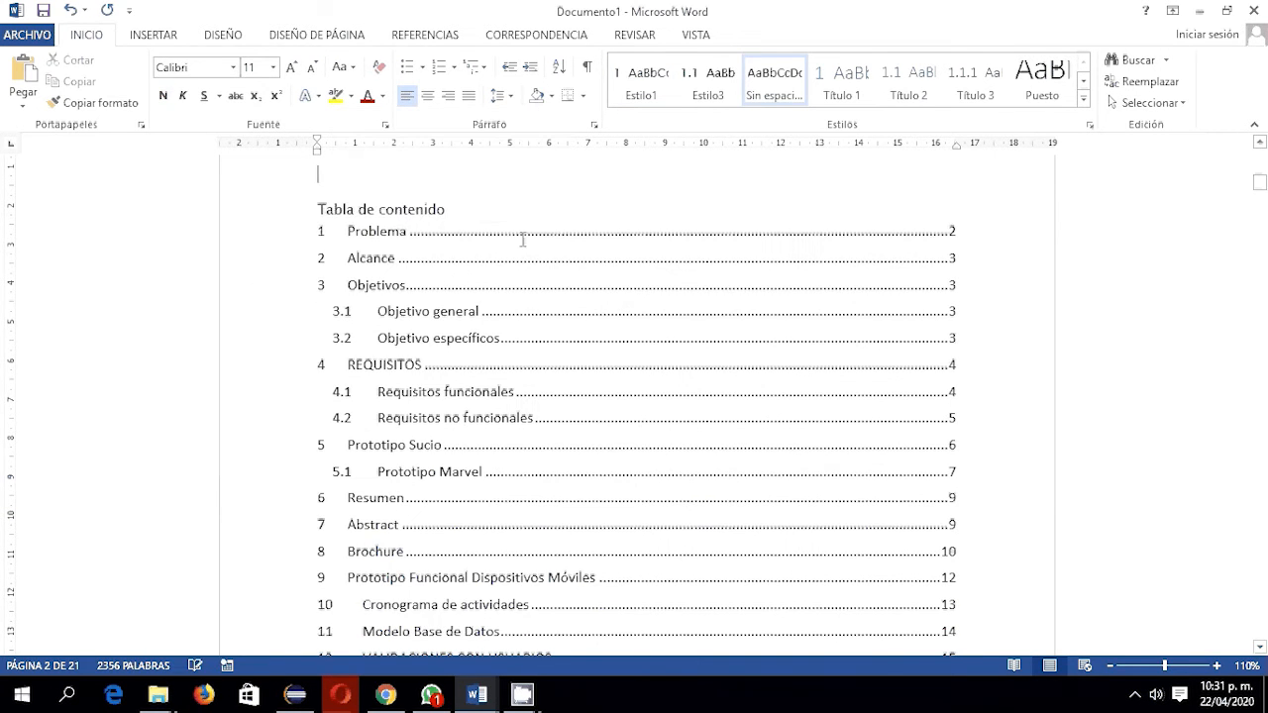
scroll(521, 241, "up", 2)
scroll(521, 241, "down", 5)
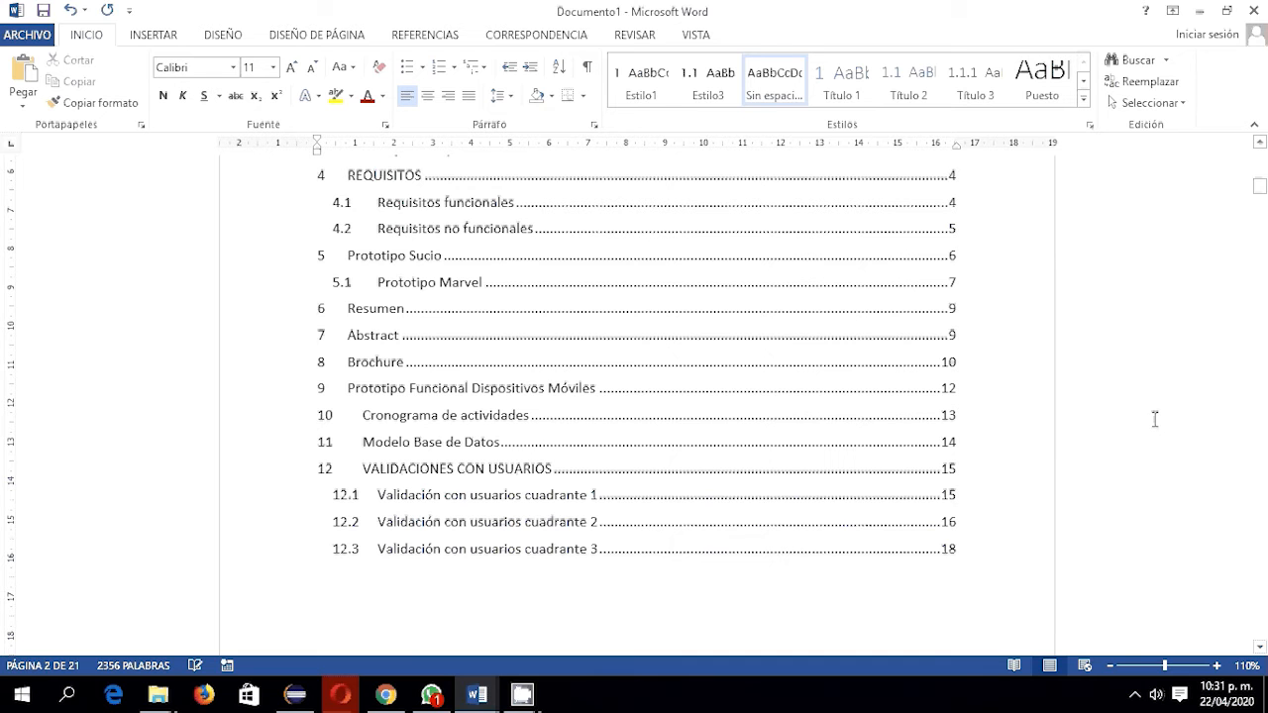
Update the entire table of contents and check its entries and page numbers.
left_click_drag(1260, 187, 1260, 181)
left_click(368, 311)
left_click(390, 370)
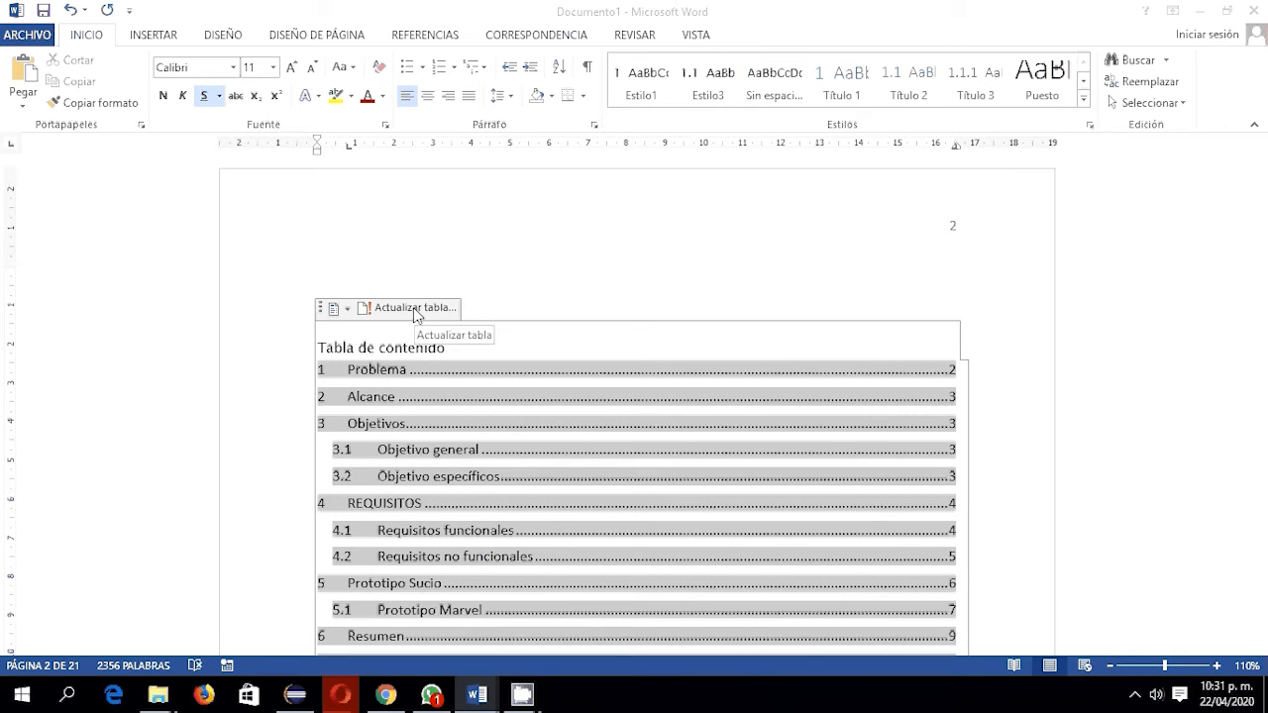
left_click(406, 315)
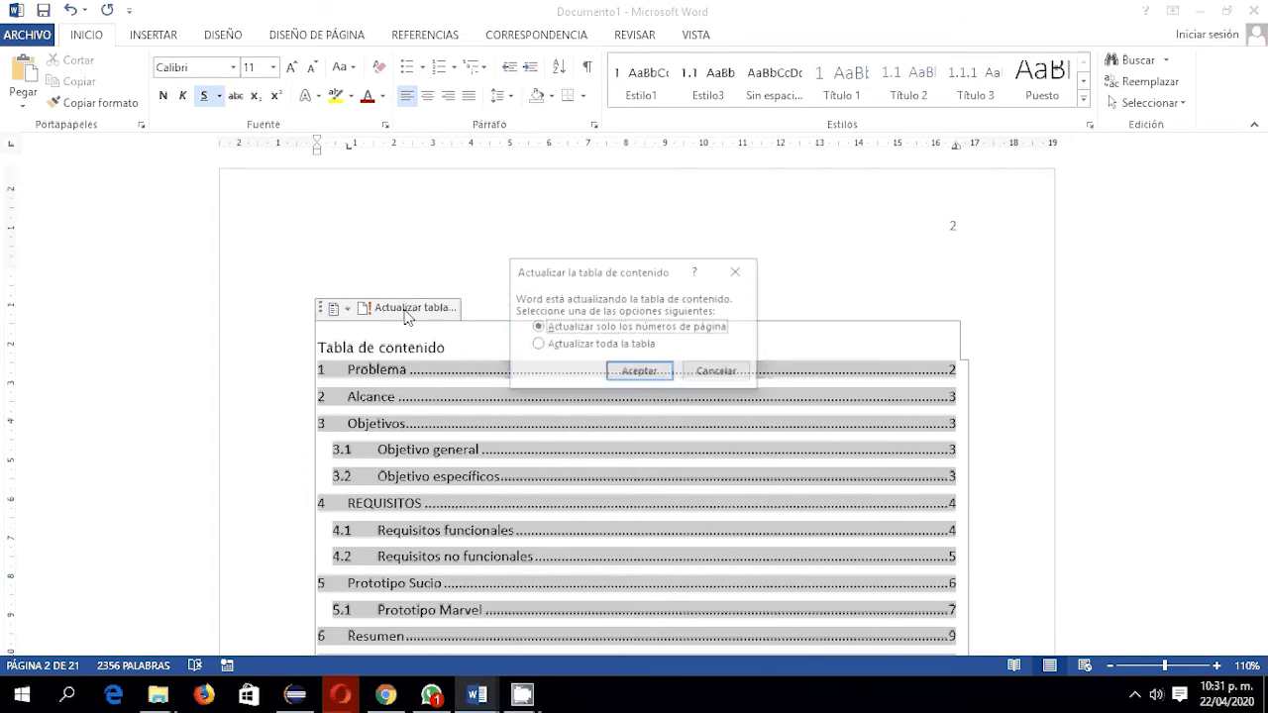
left_click(537, 345)
left_click(640, 372)
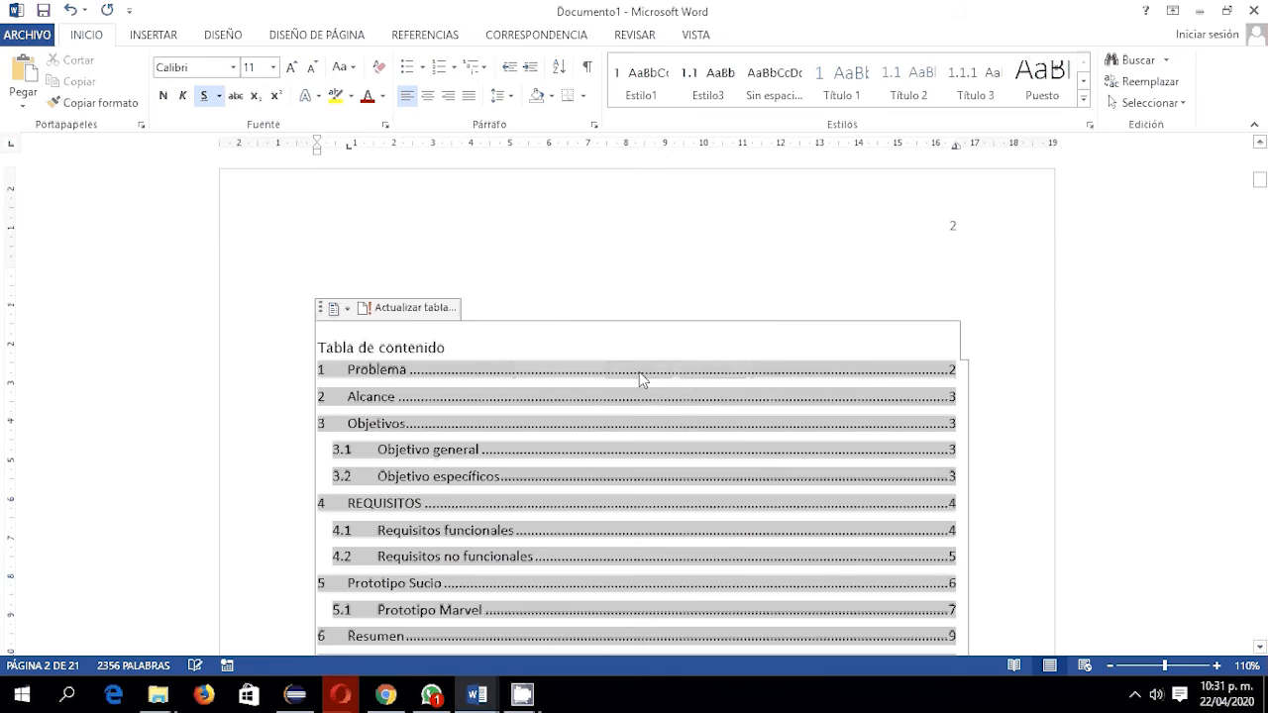
scroll(426, 372, "down", 6)
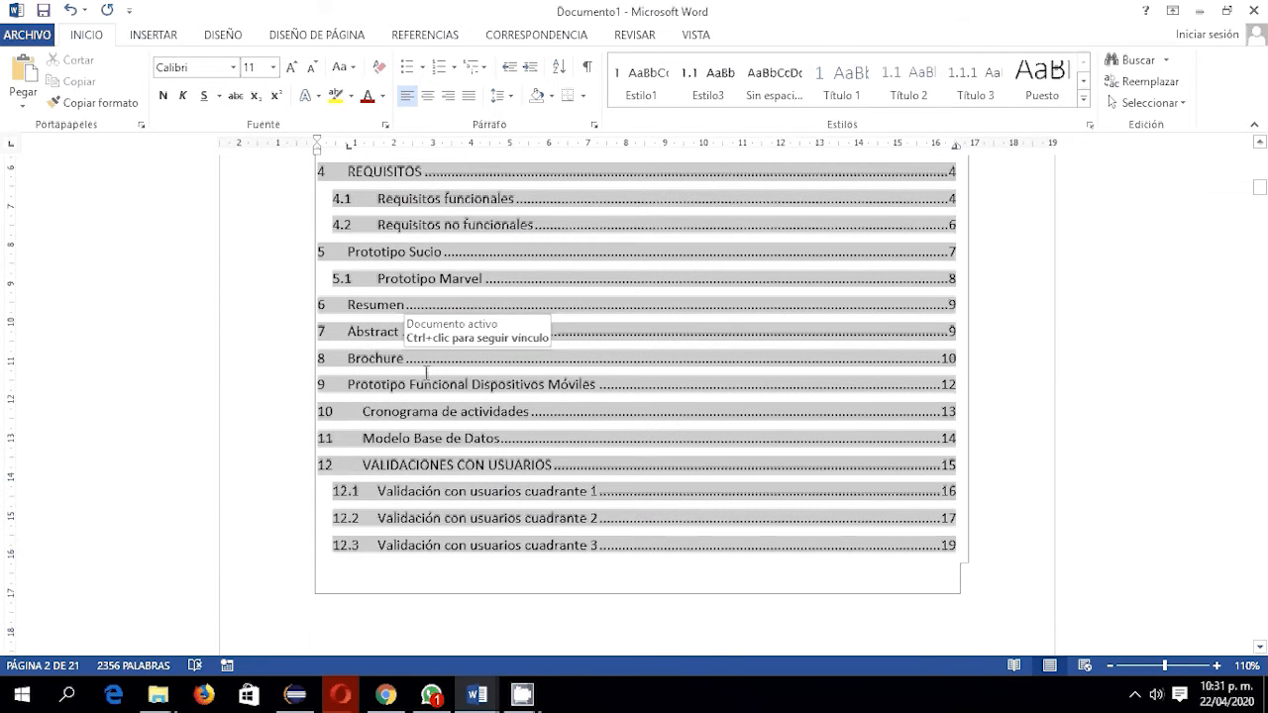
scroll(318, 275, "up", 2)
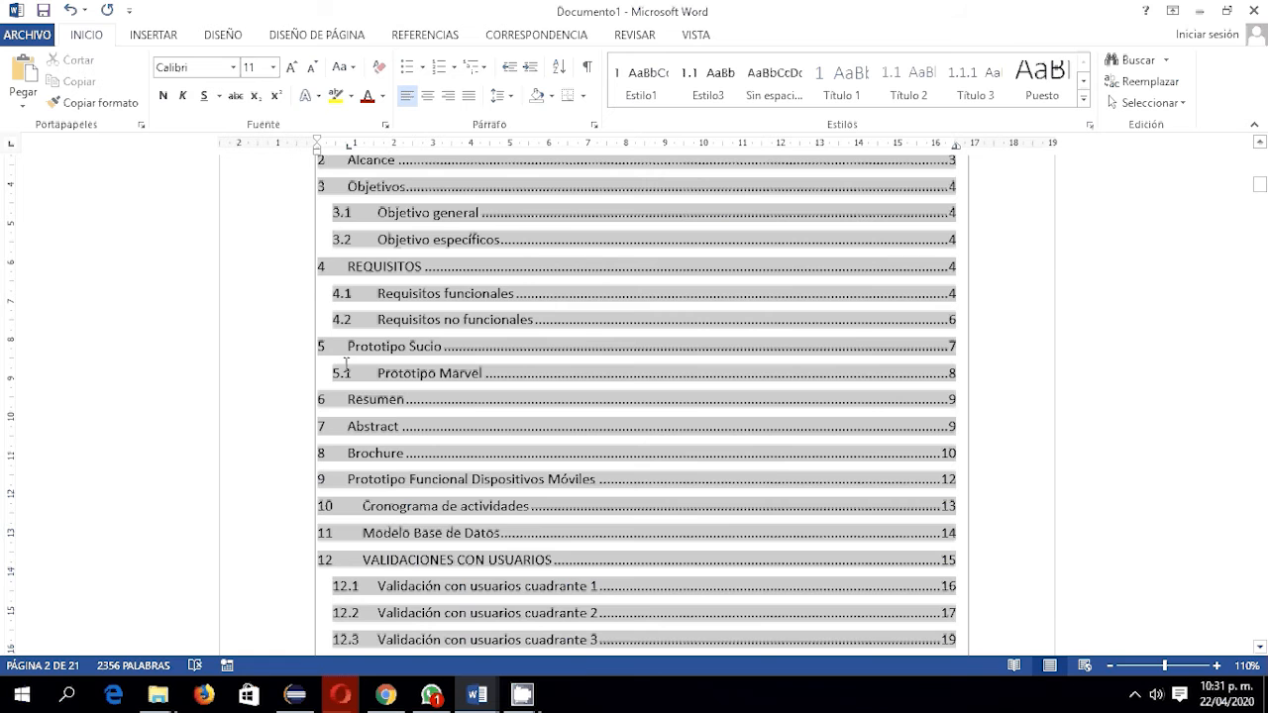
scroll(391, 473, "down", 2)
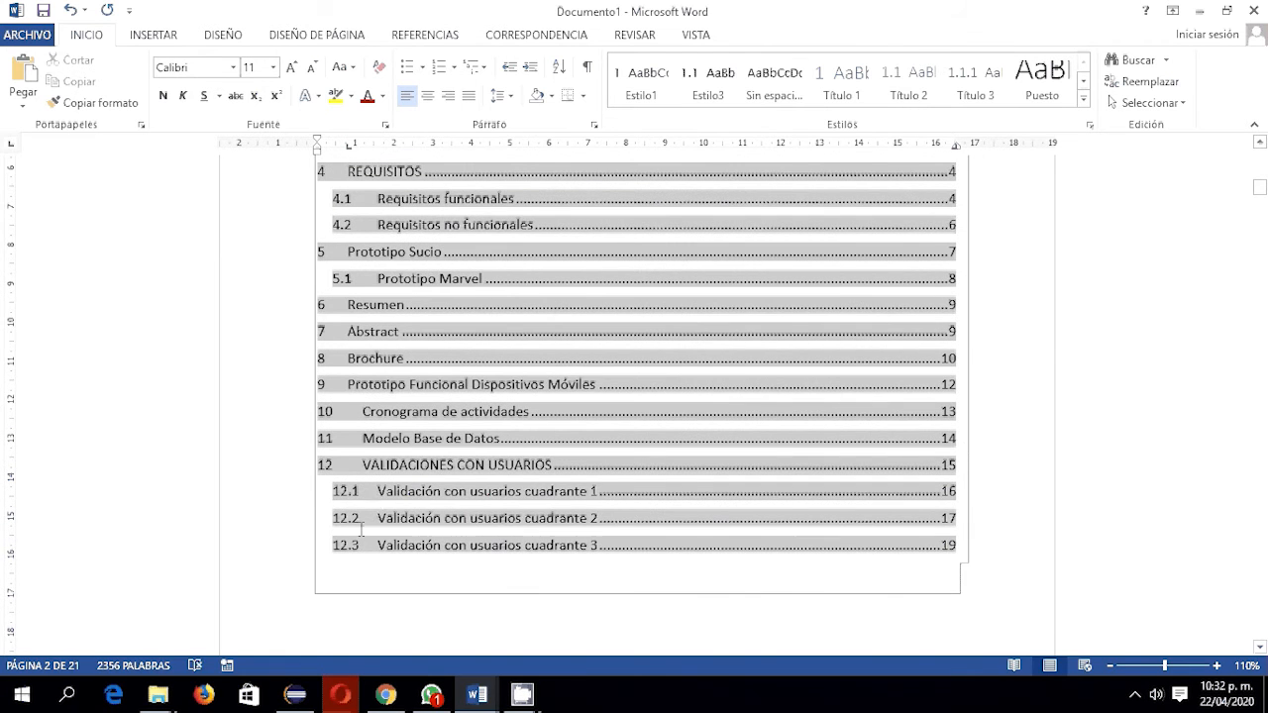
Insert three blank lines below the table of contents to push the "Problema" heading onto the next page.
scroll(361, 531, "down", 5)
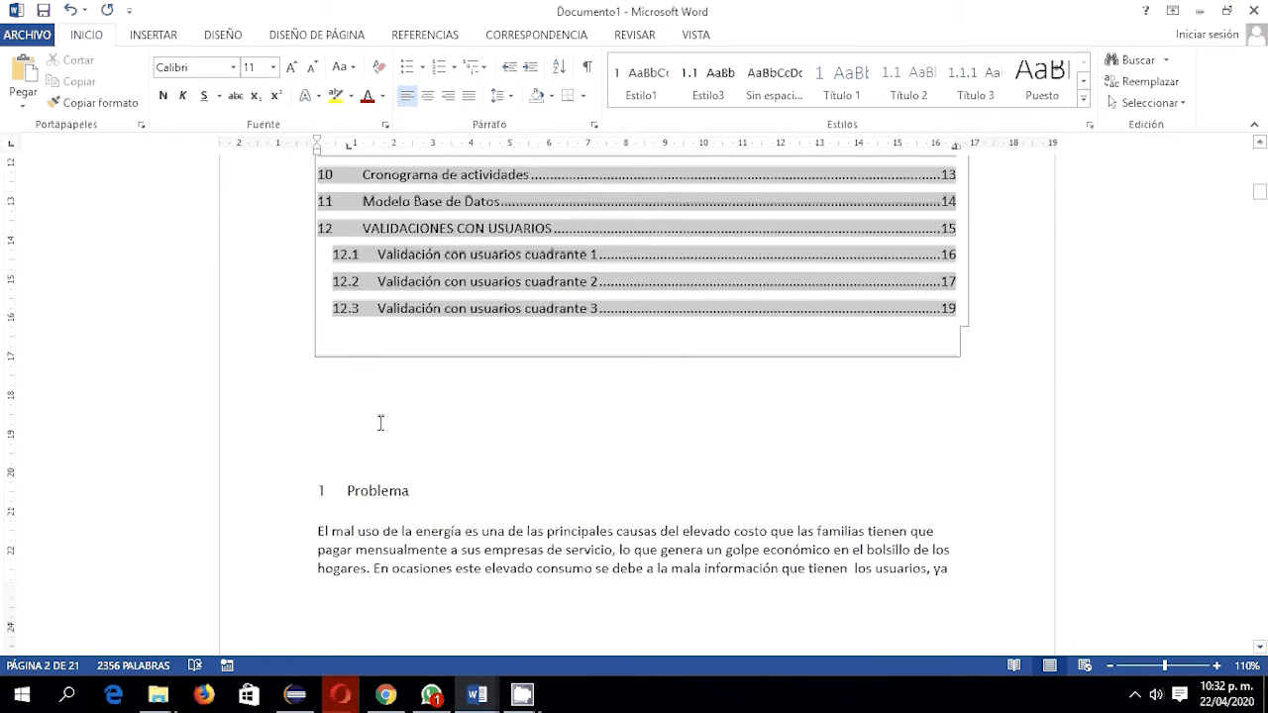
left_click(385, 418)
key("Return")
key("Return")
key("Return")
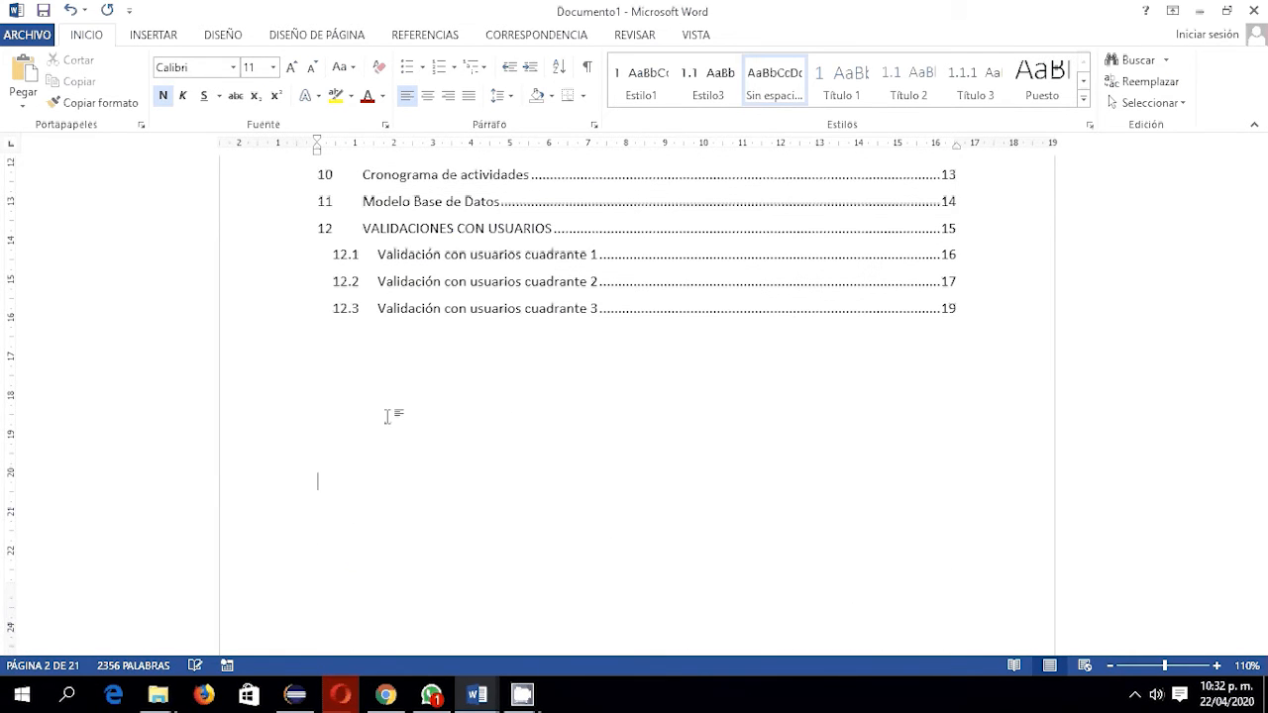
scroll(356, 396, "down", 6)
Refresh the whole table of contents to reflect the moved "Problema" heading, and check the entries down to the last one.
scroll(360, 425, "up", 12)
scroll(347, 397, "up", 8)
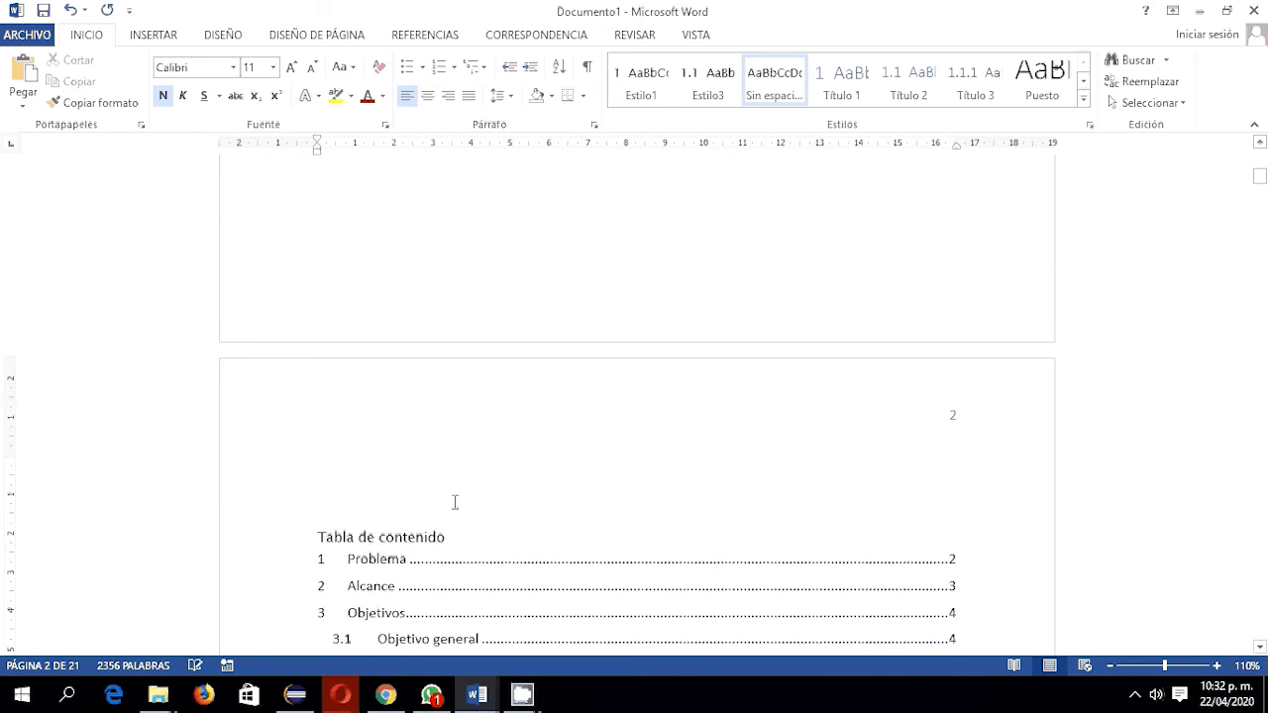
left_click(403, 536)
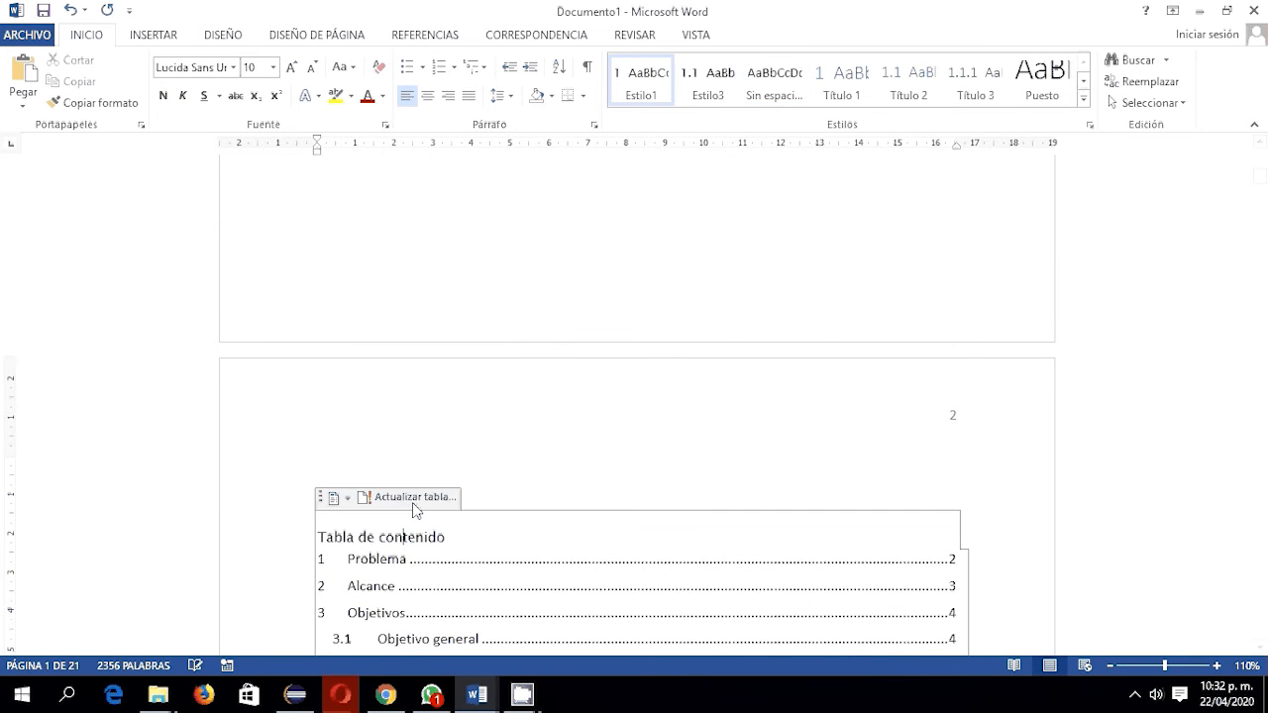
left_click(415, 497)
left_click(565, 345)
left_click(621, 372)
scroll(951, 456, "down", 3)
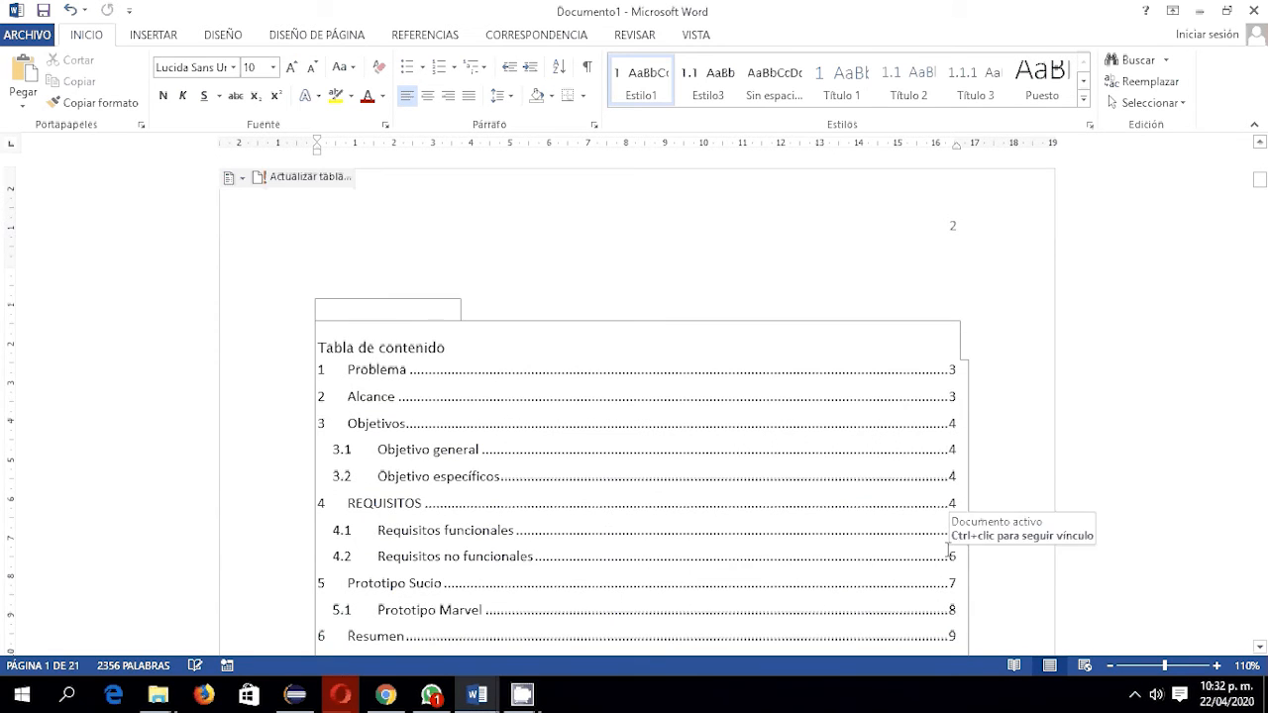
scroll(743, 505, "down", 7)
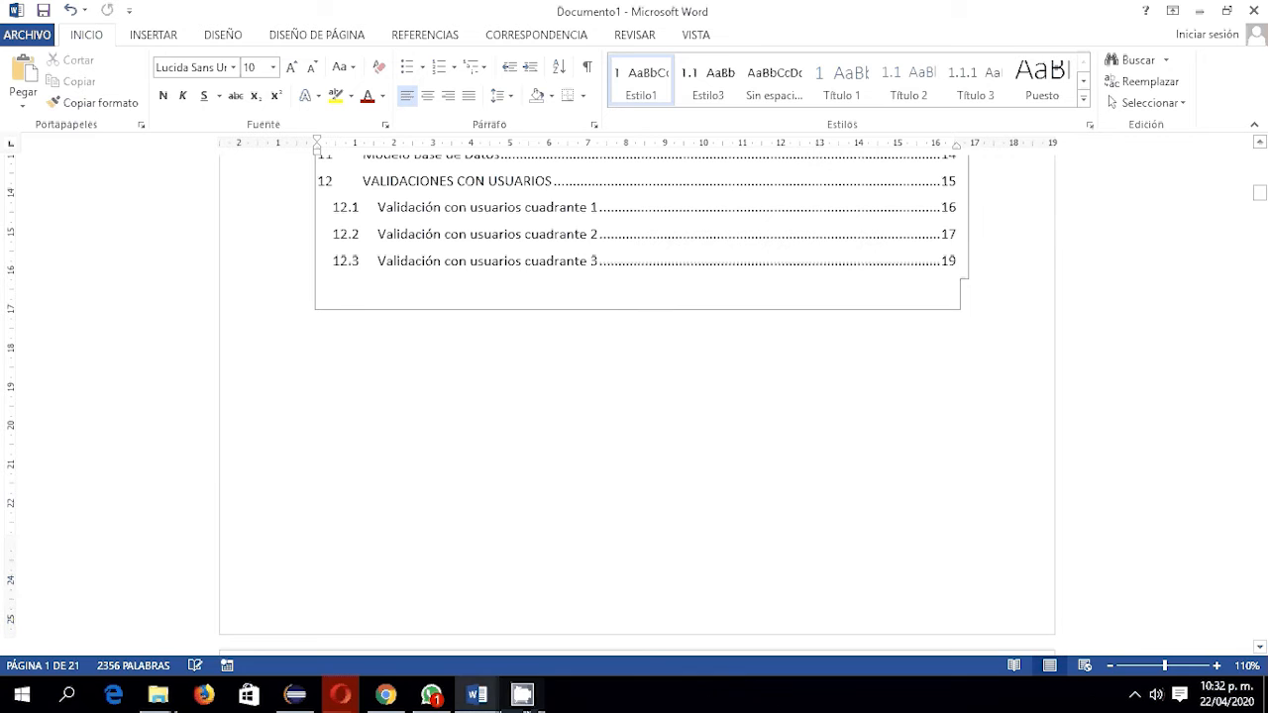
scroll(713, 544, "down", 1)
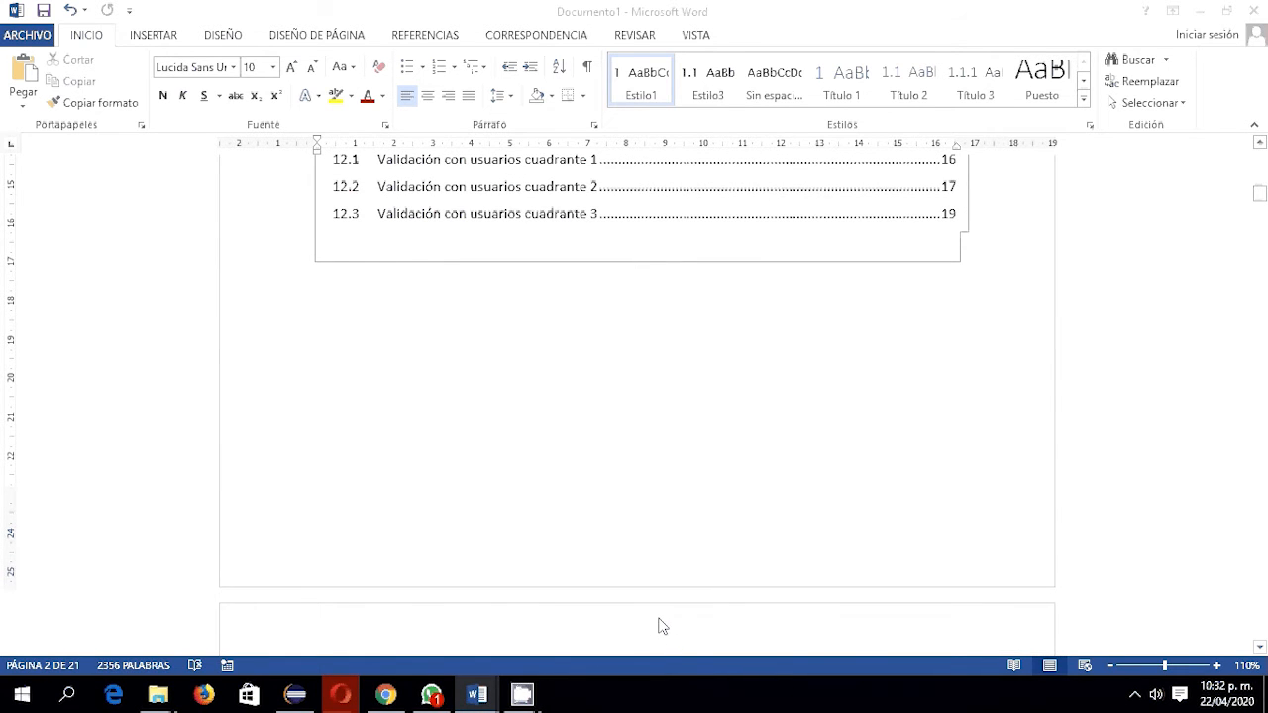
Delete the "EPM(N/A), recuperado de" reference line with its link below the "Problema" paragraph.
scroll(662, 626, "down", 5)
scroll(660, 599, "down", 4)
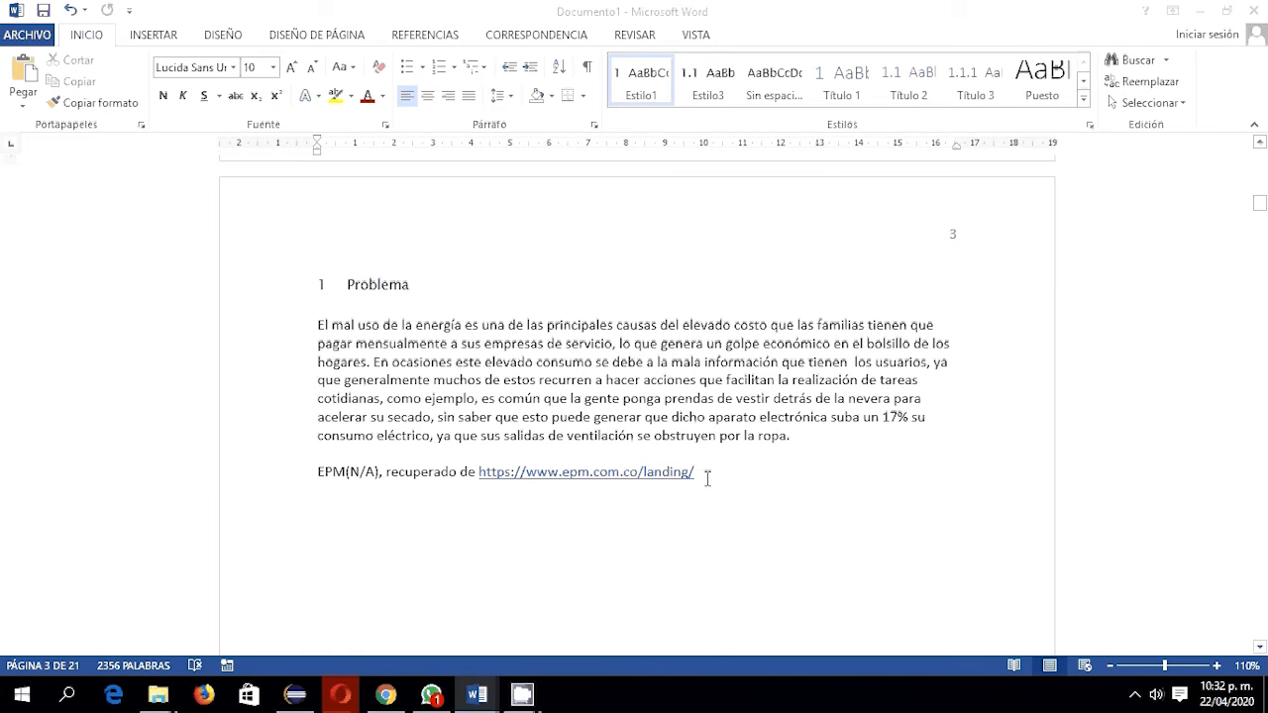
left_click_drag(706, 473, 318, 475)
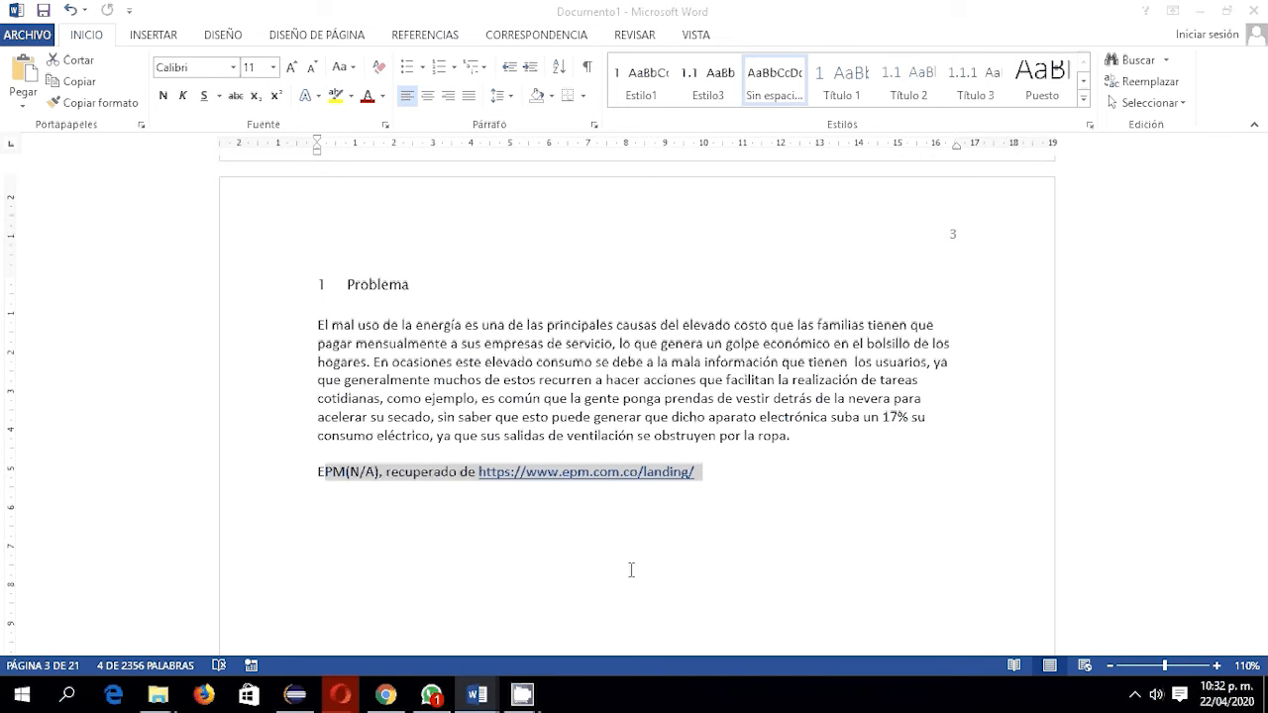
left_click(428, 515)
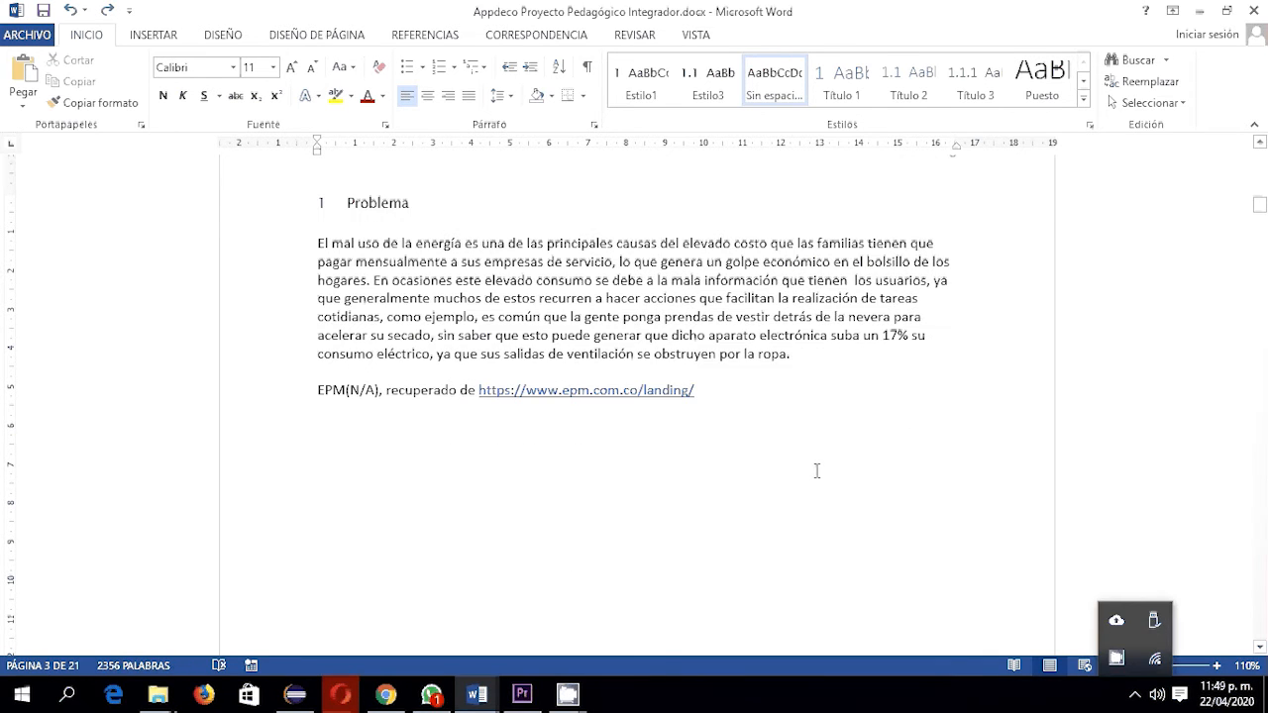
left_click(816, 470)
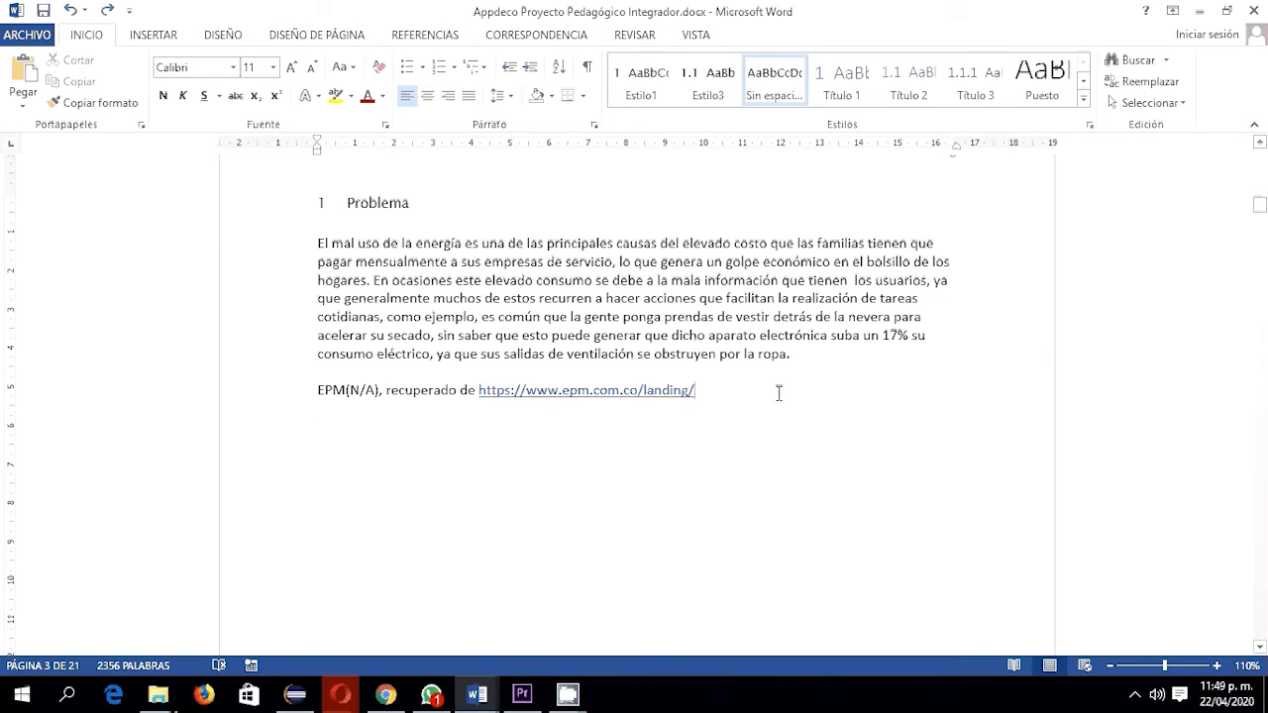
left_click(302, 394)
key("Delete")
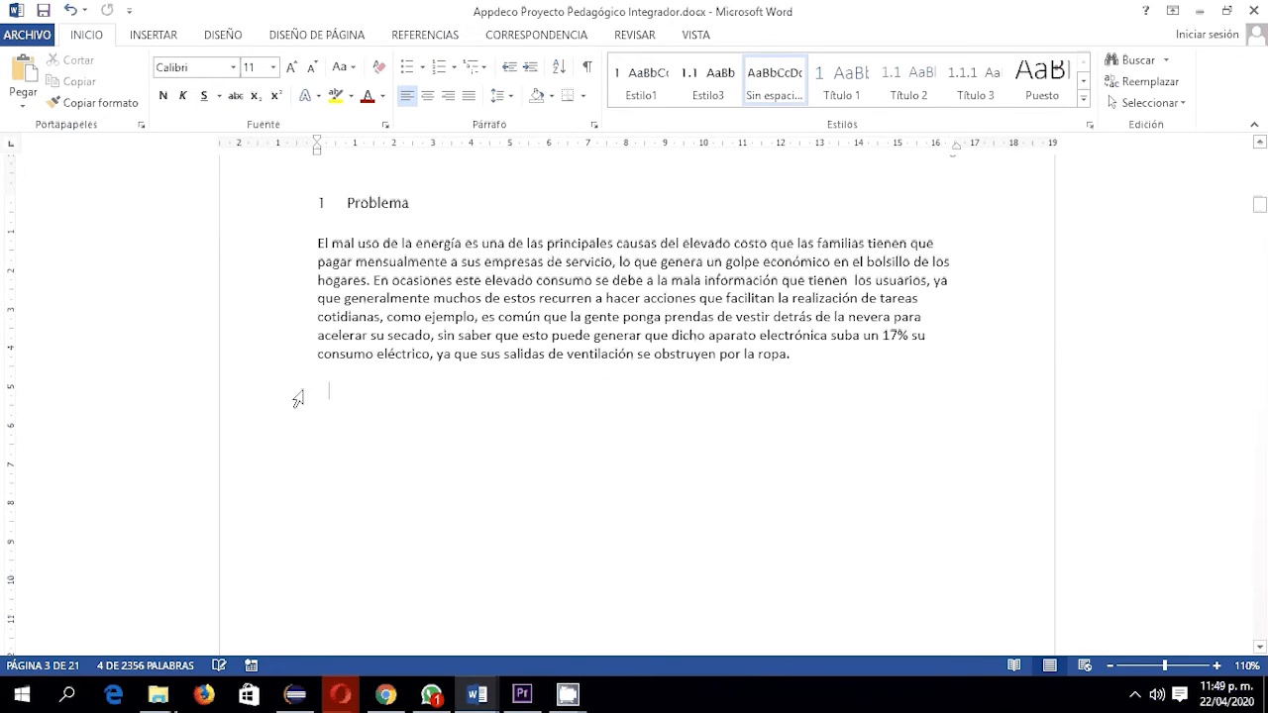
key("BackSpace")
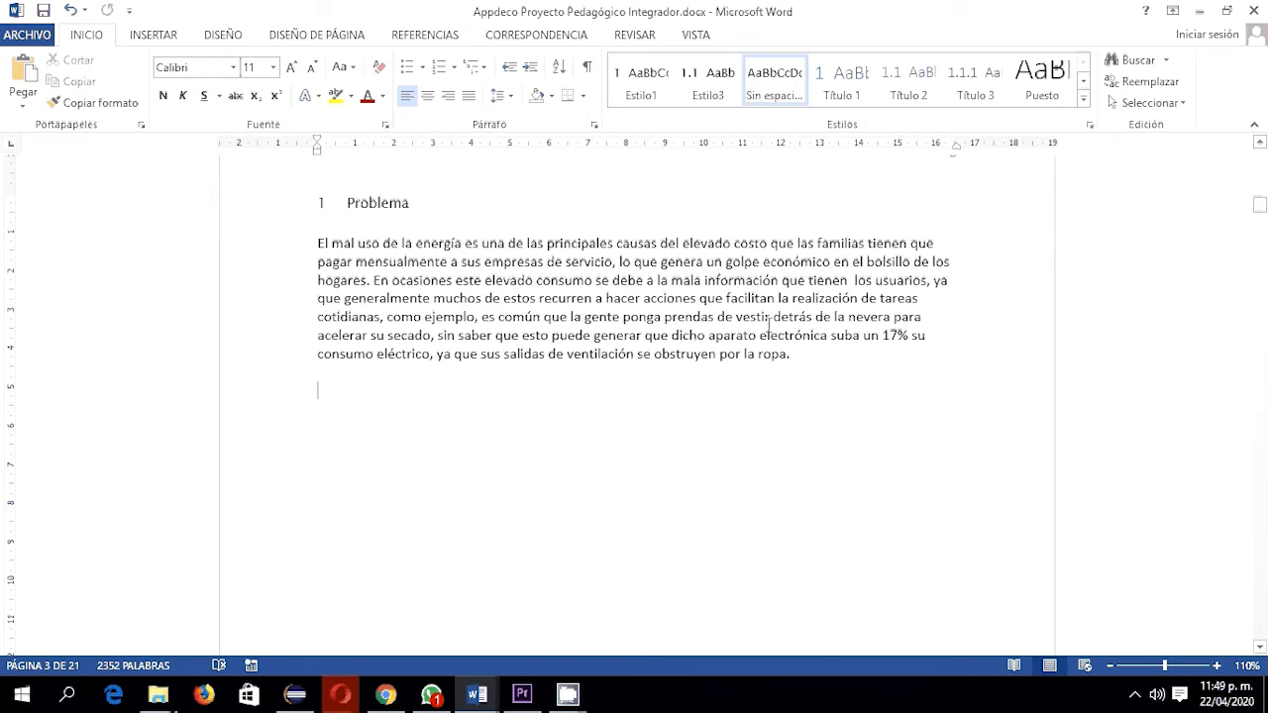
Justify the body paragraph under "Problema" and set its line spacing to Doble.
left_click_drag(798, 357, 306, 246)
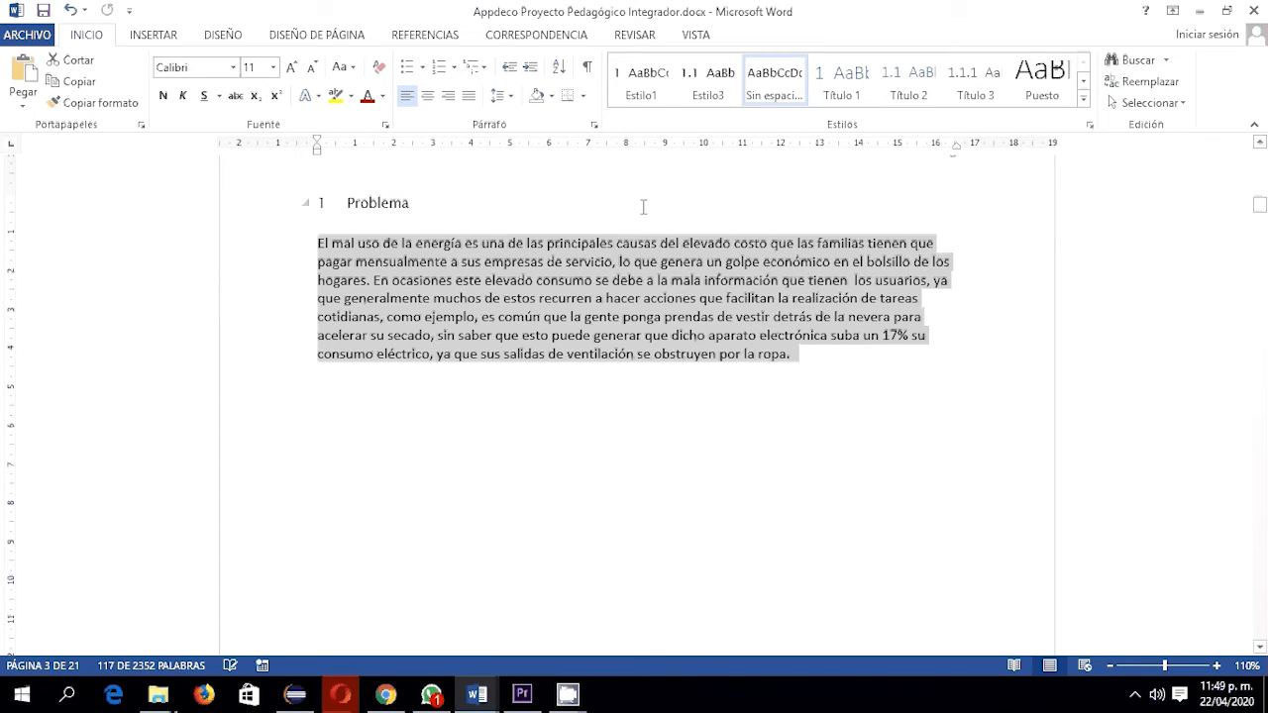
left_click(470, 96)
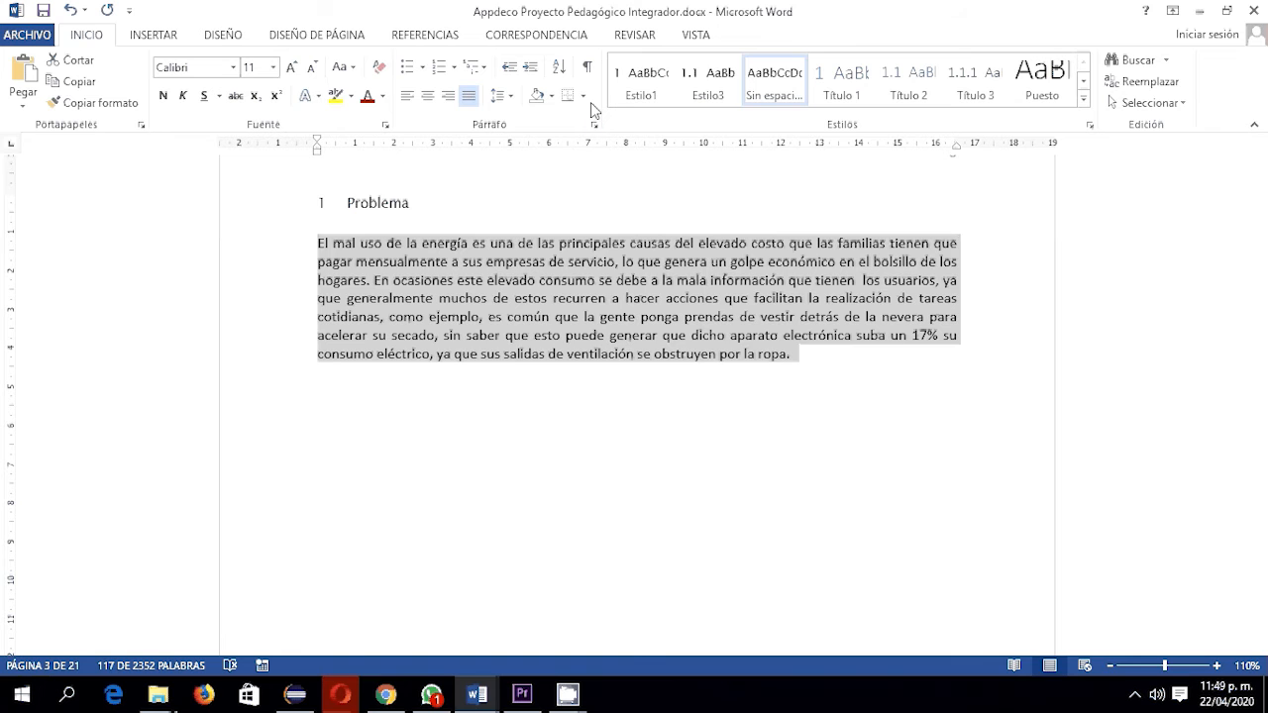
left_click(595, 125)
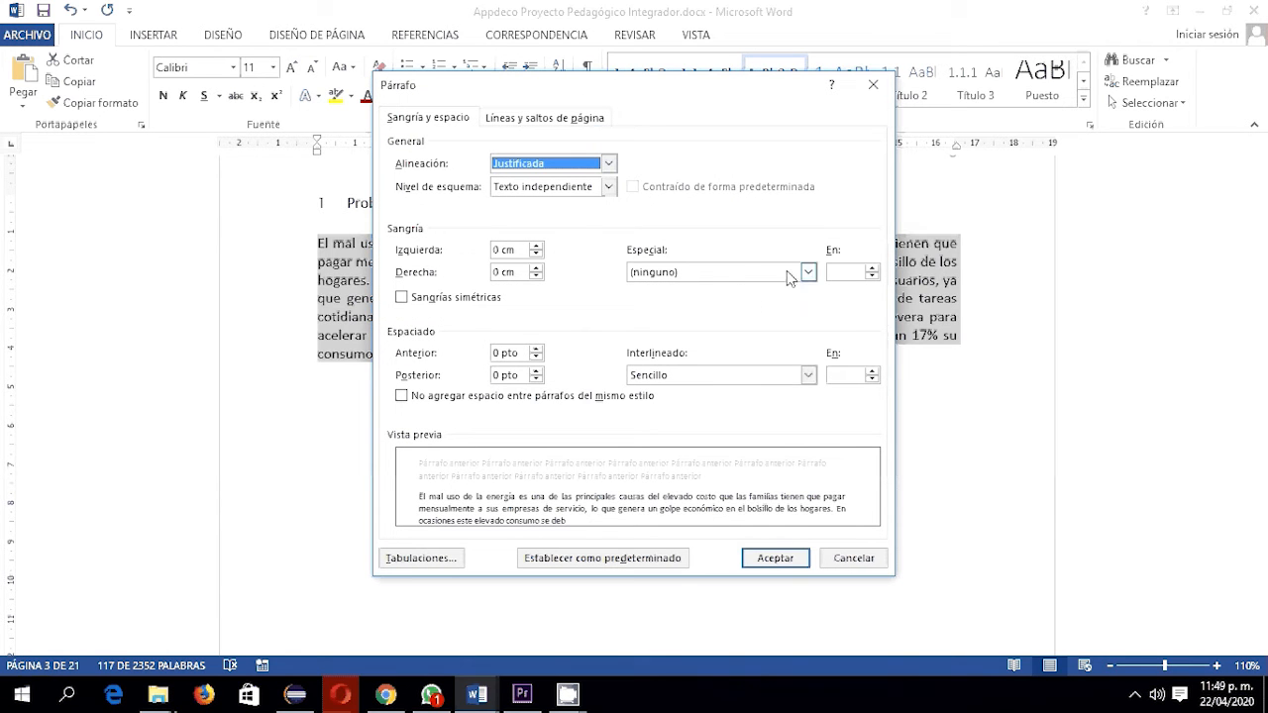
left_click(750, 282)
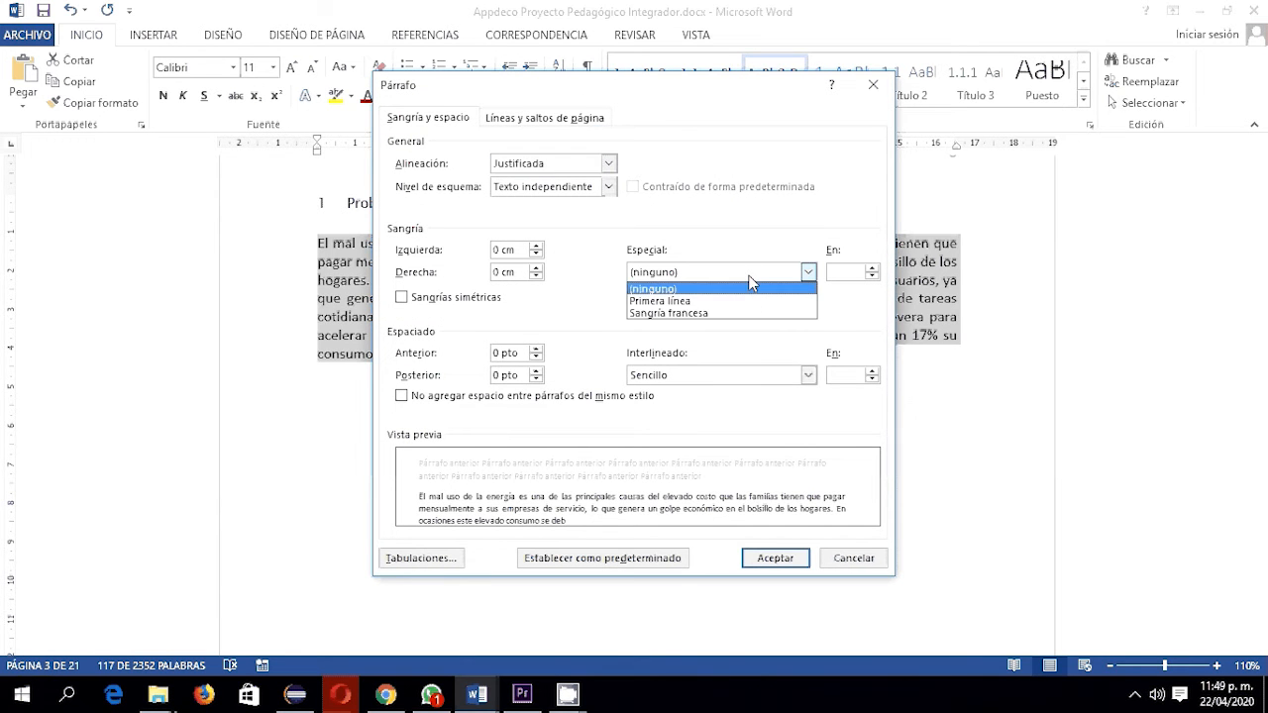
left_click(750, 283)
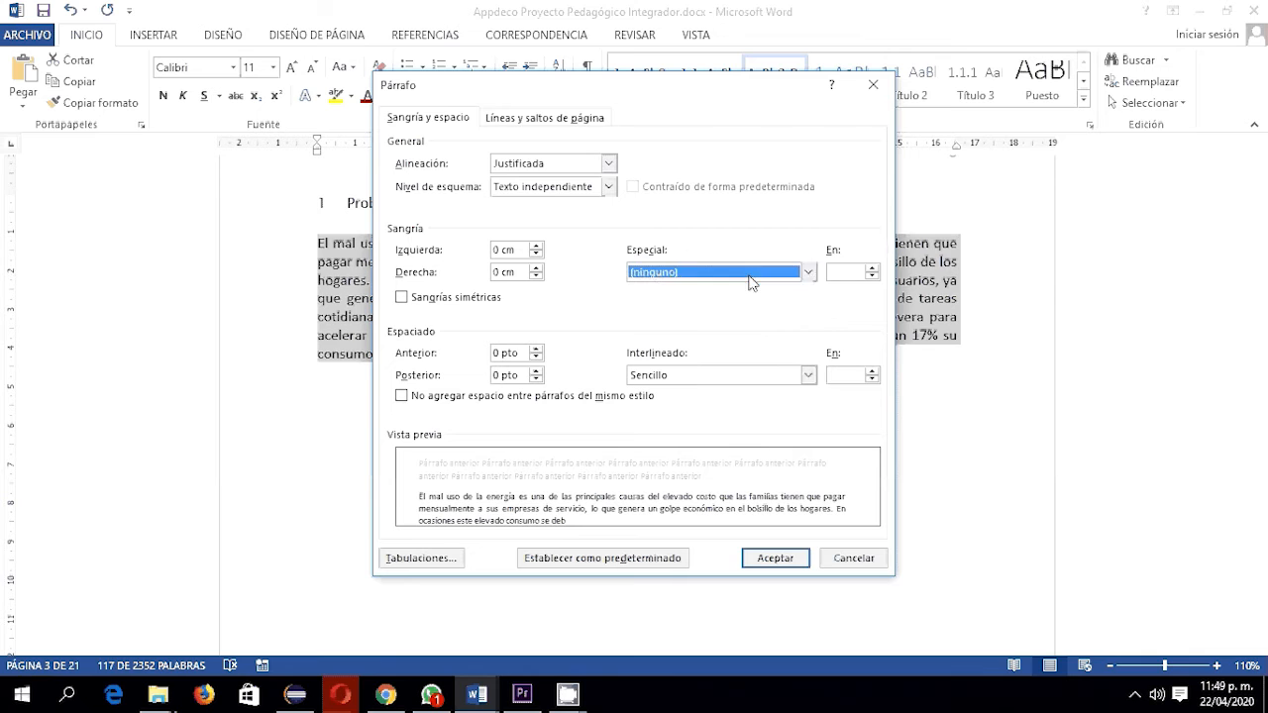
left_click(704, 381)
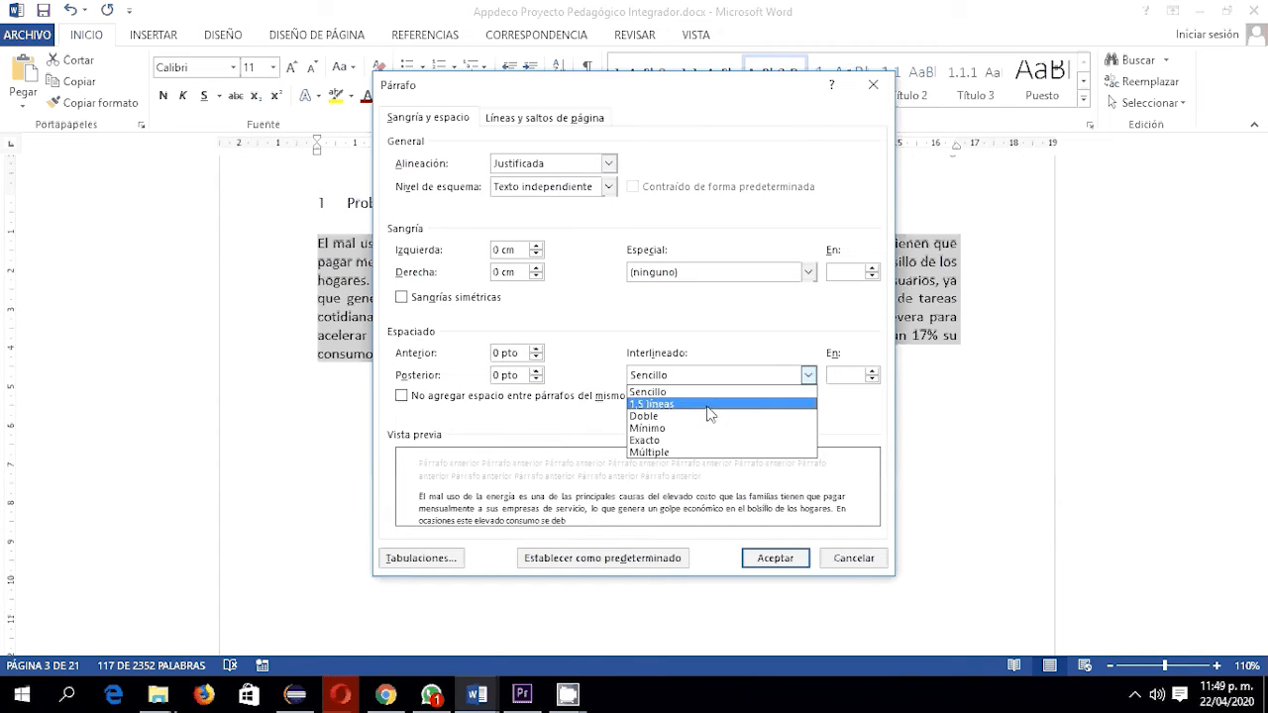
left_click(709, 418)
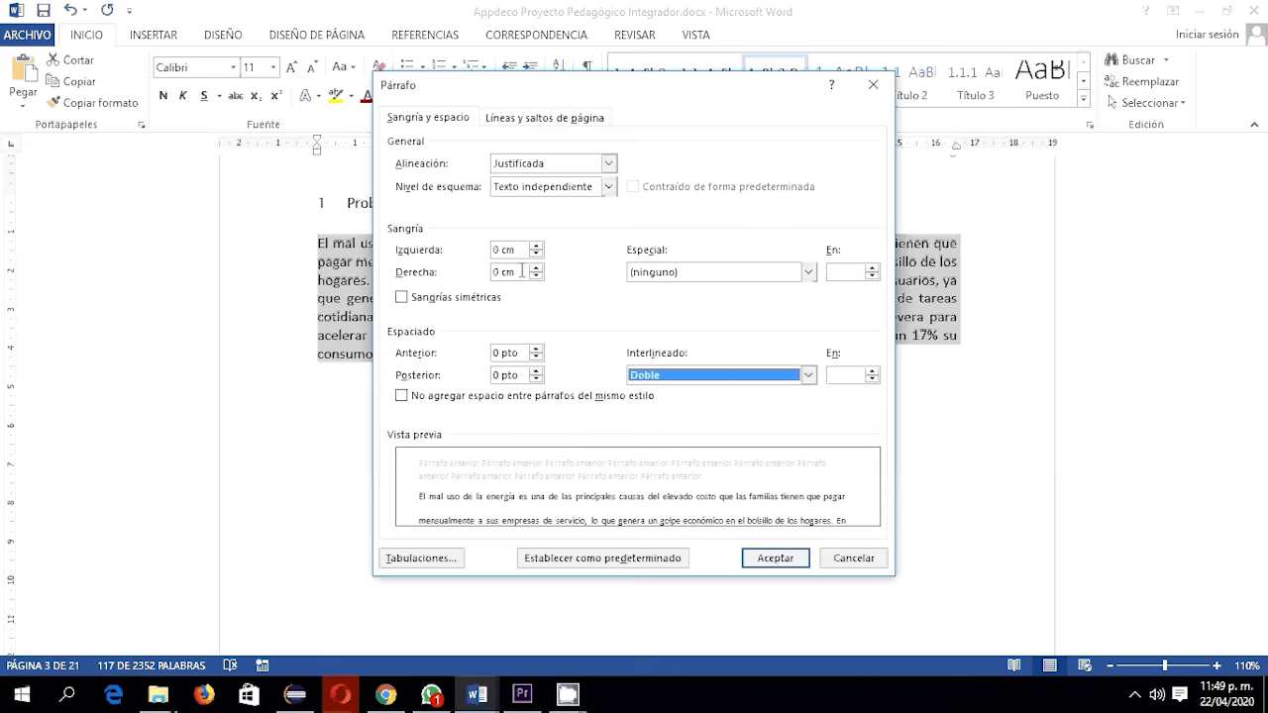
Give the "Problema" paragraph a special first-line indent (Primera línea) of 1,27 cm and apply the paragraph settings.
left_click(782, 274)
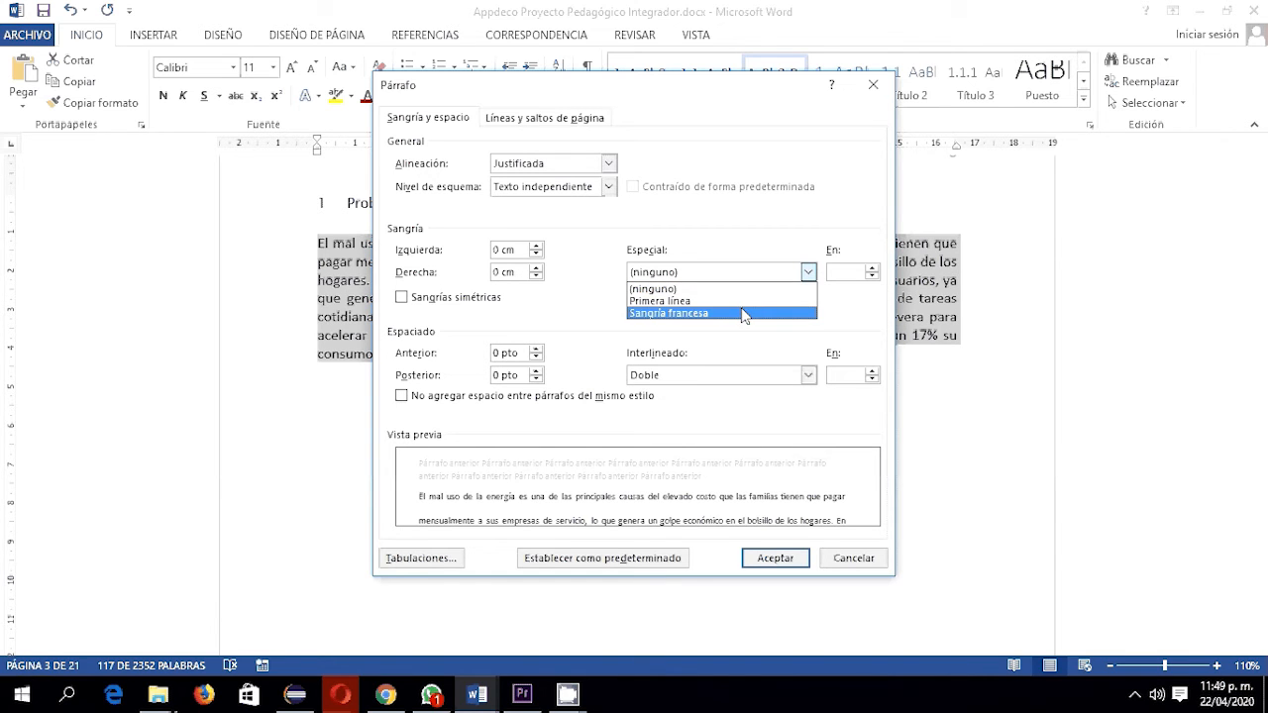
left_click(738, 300)
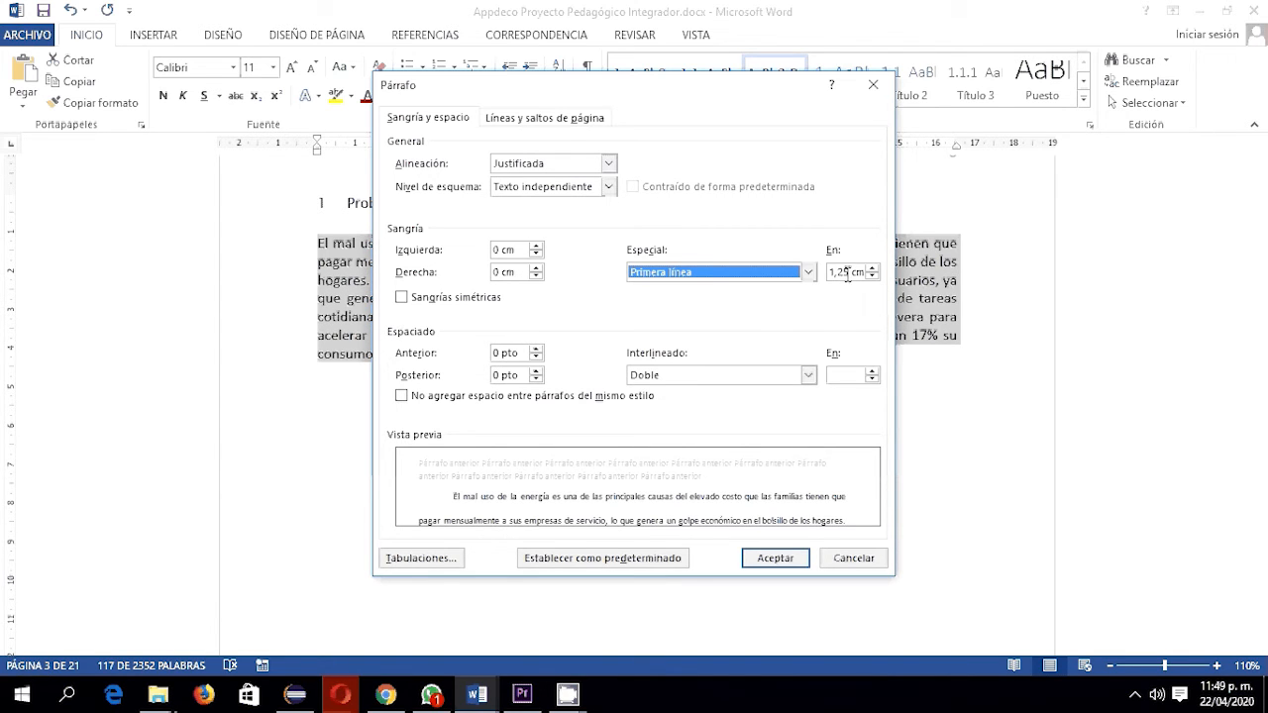
left_click(848, 273)
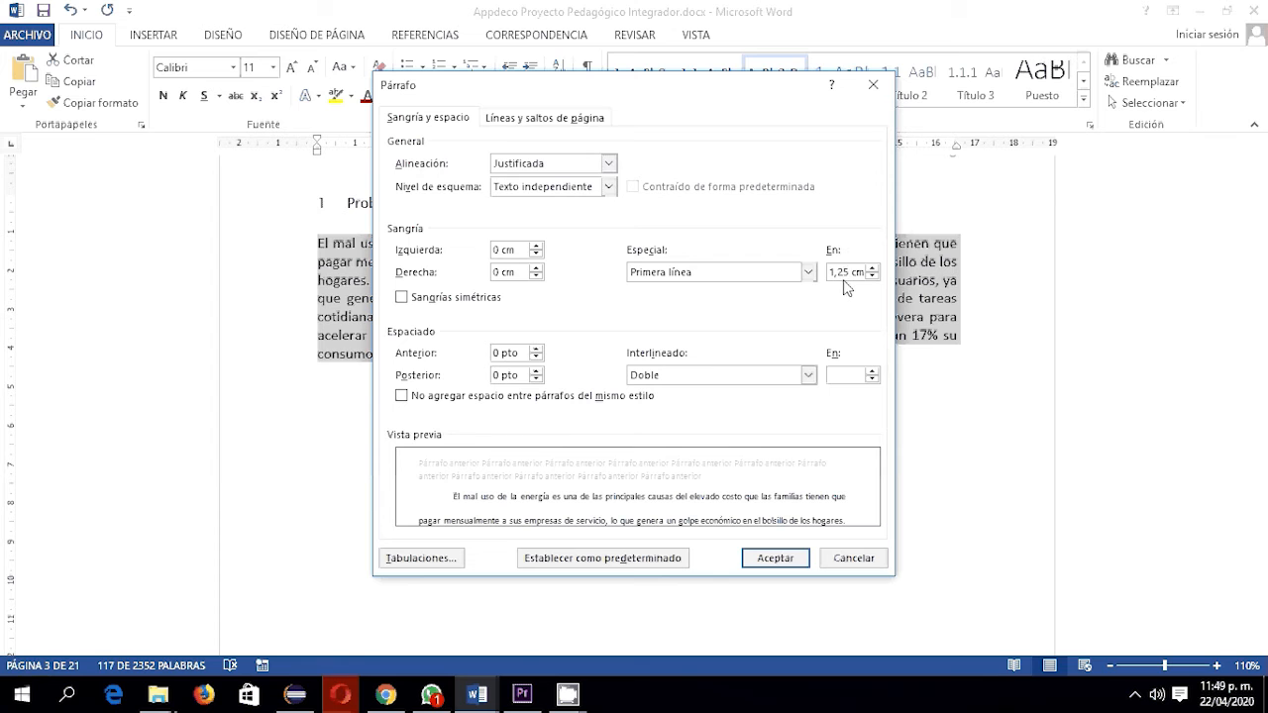
type("7")
left_click(774, 560)
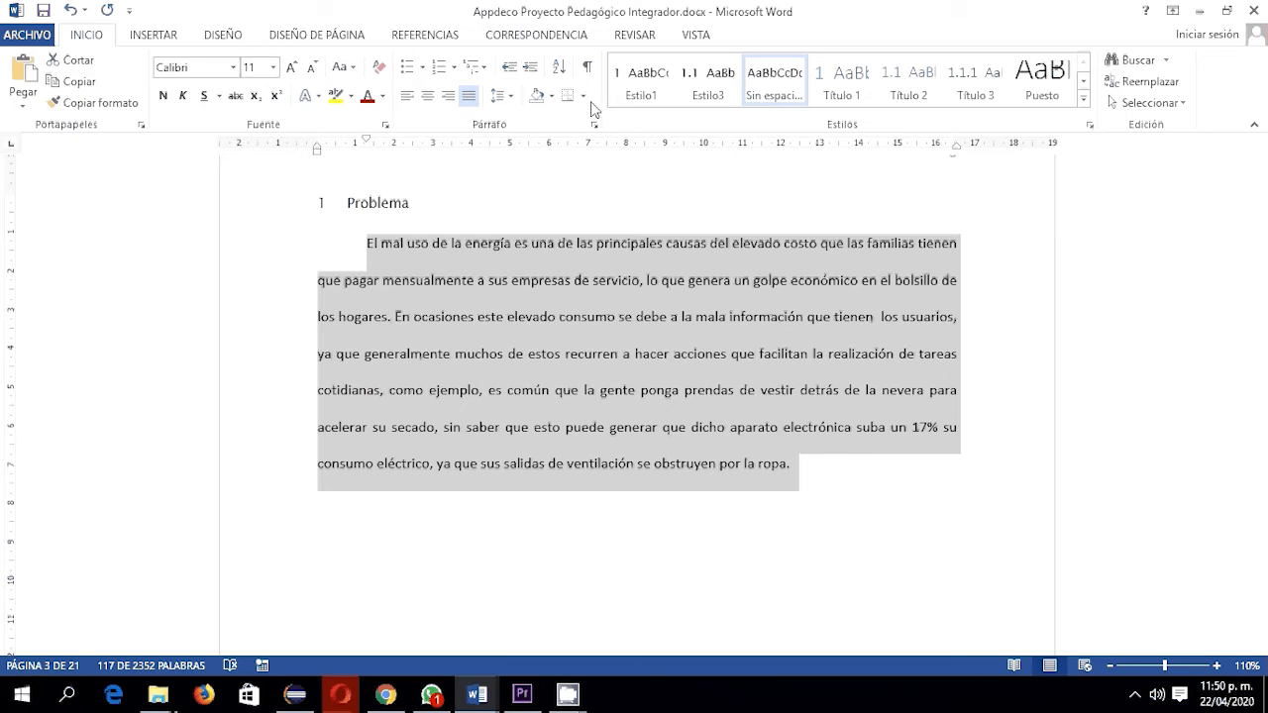
Add space before the "Problema" paragraph and remove it again.
key("ctrl+0")
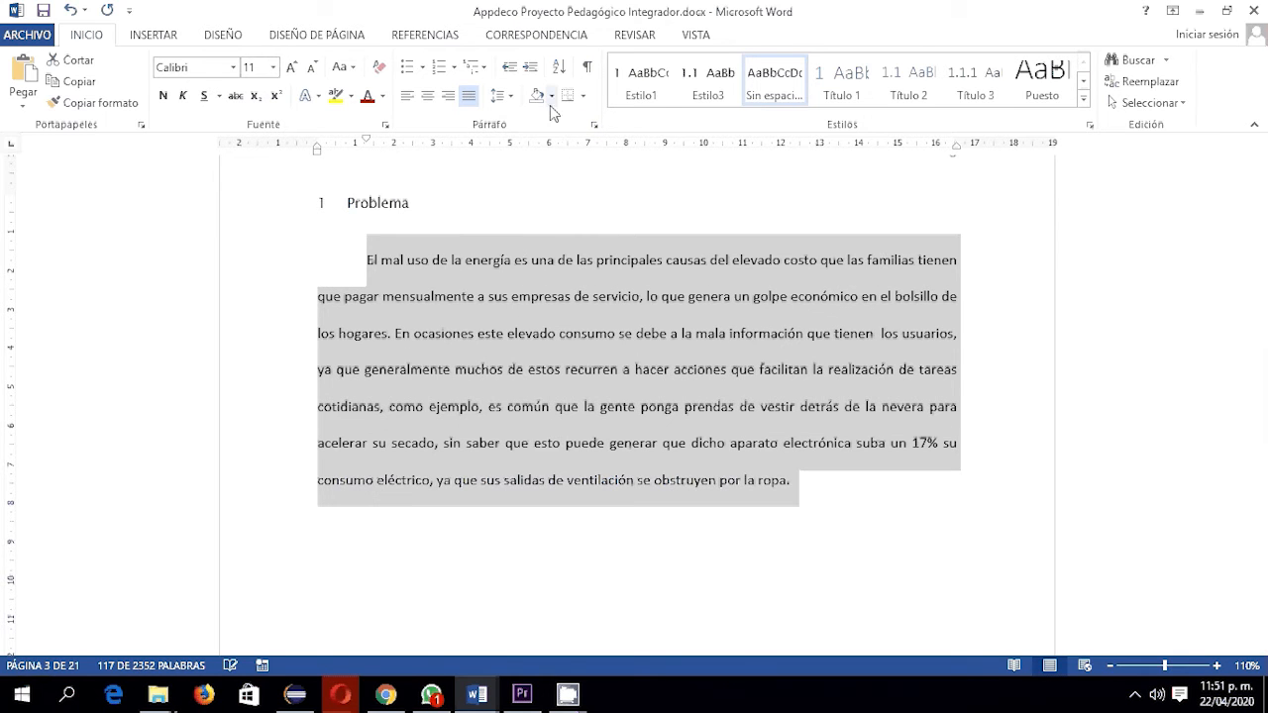
left_click(509, 97)
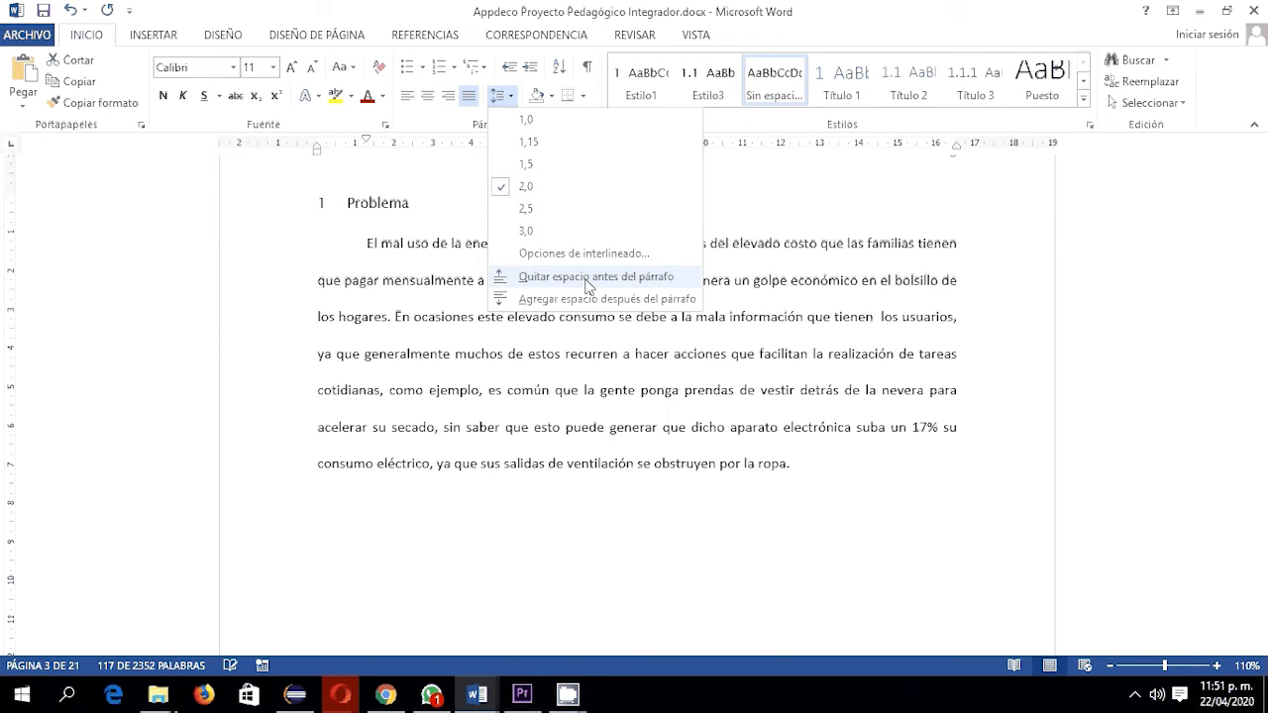
left_click(589, 278)
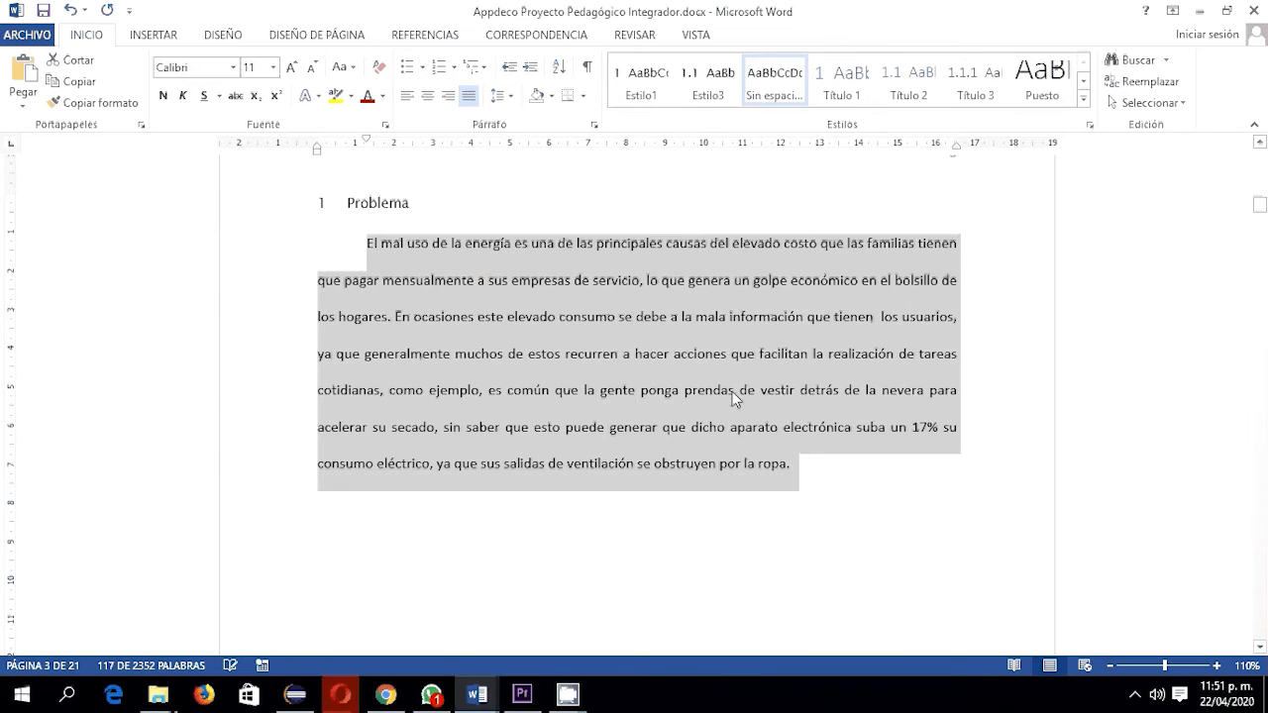
Add a second paragraph of random filler letters, about two lines long, below the "Problema" paragraph.
left_click(802, 463)
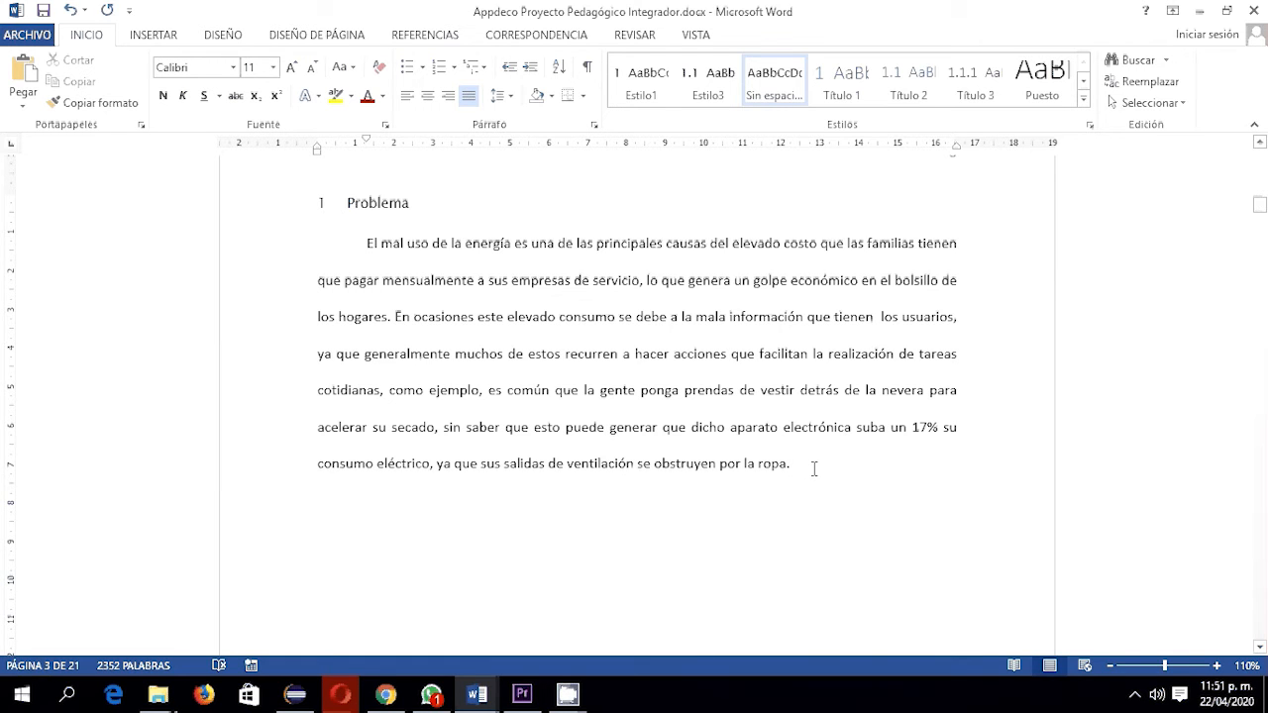
key("Return")
type("fasdfasdfsadfasdfasdfasdfasdfasdffffffafasdfasdfasdfasdfasdfsadfasdfasdfasfasfasdfasfasfasdfasfasdfasdfasfdasfasdfasdfasdf")
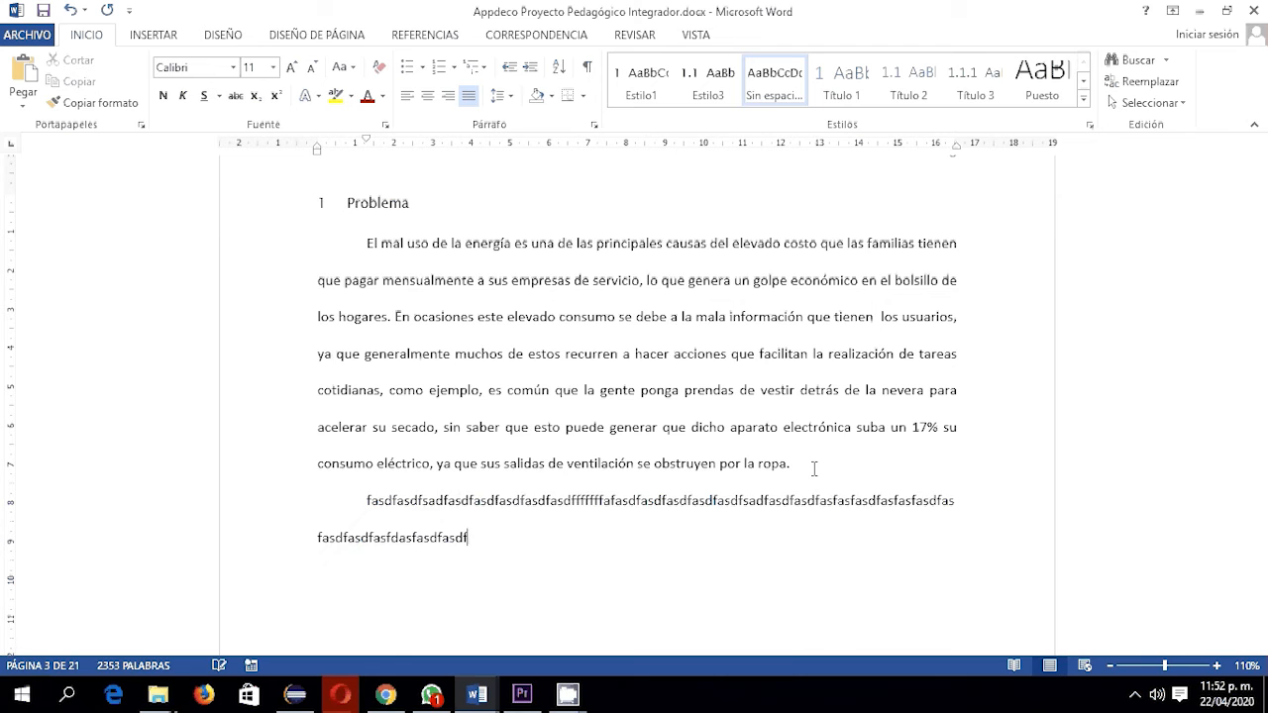
Add space after both the "Problema" paragraph and the filler paragraph.
left_click(607, 485)
mouse_move(538, 535)
left_mouse_down()
mouse_move(318, 319)
mouse_move(331, 247)
left_mouse_up()
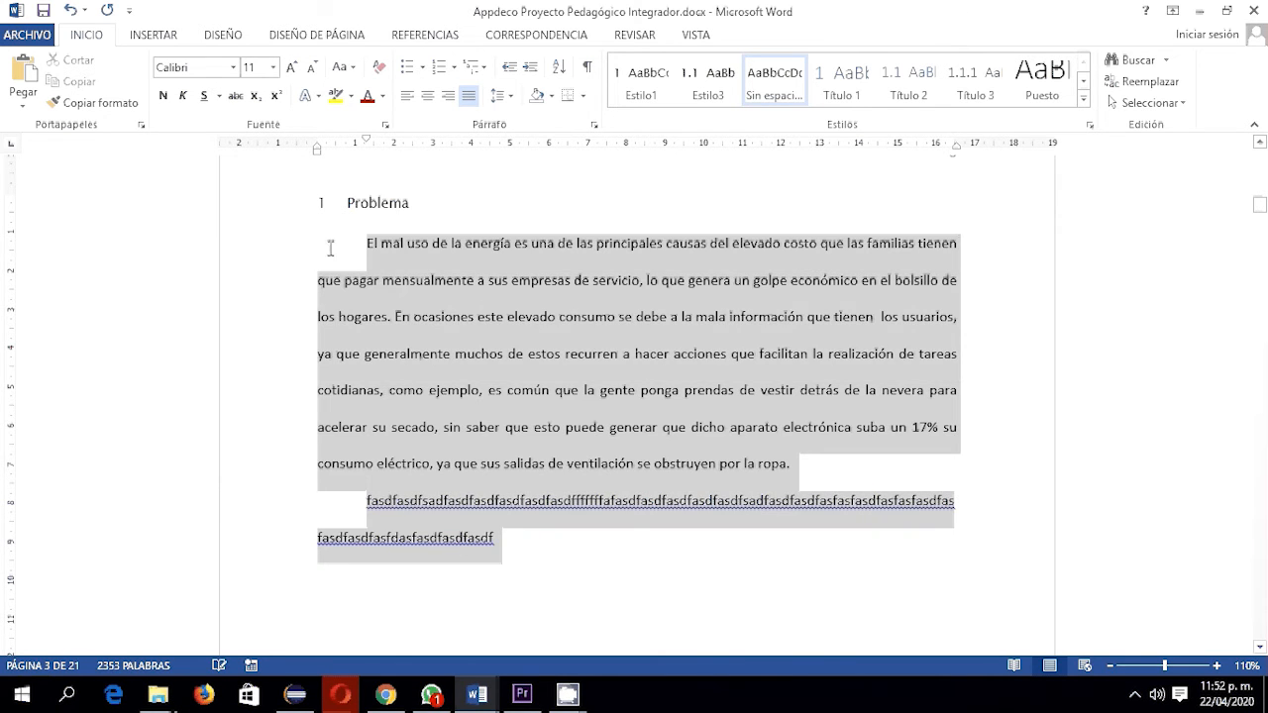
left_click(508, 97)
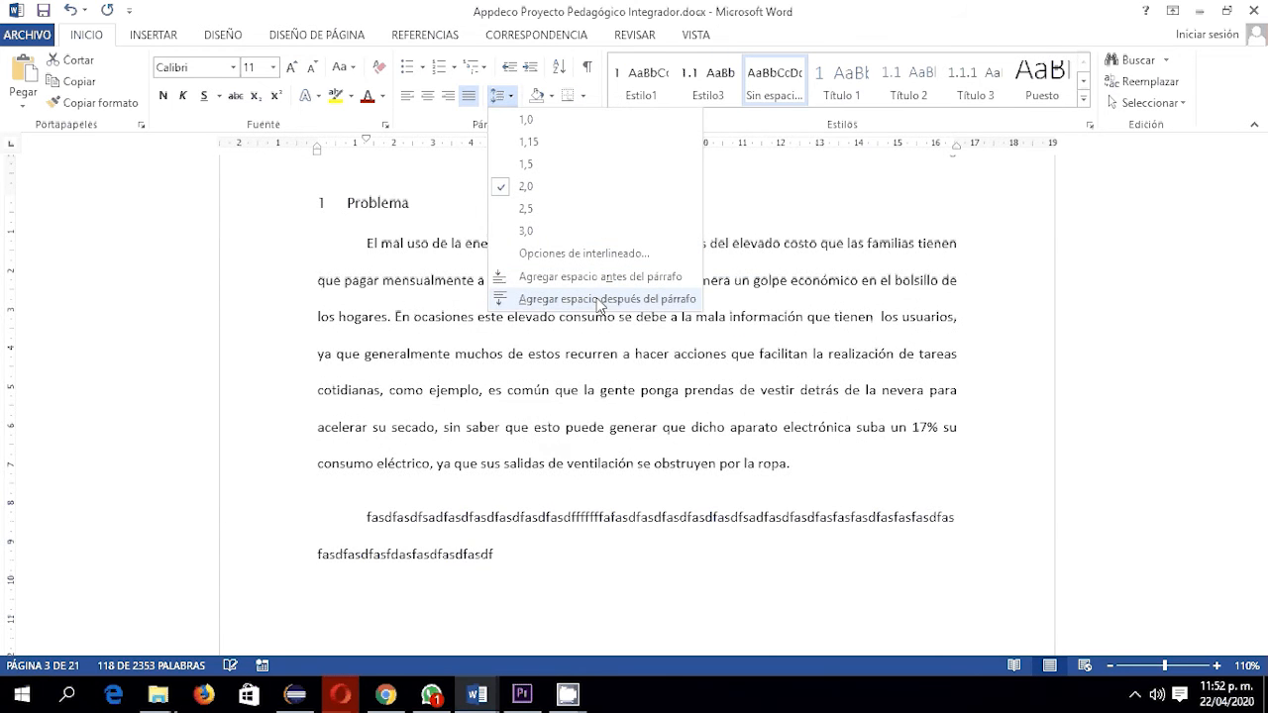
left_click(600, 299)
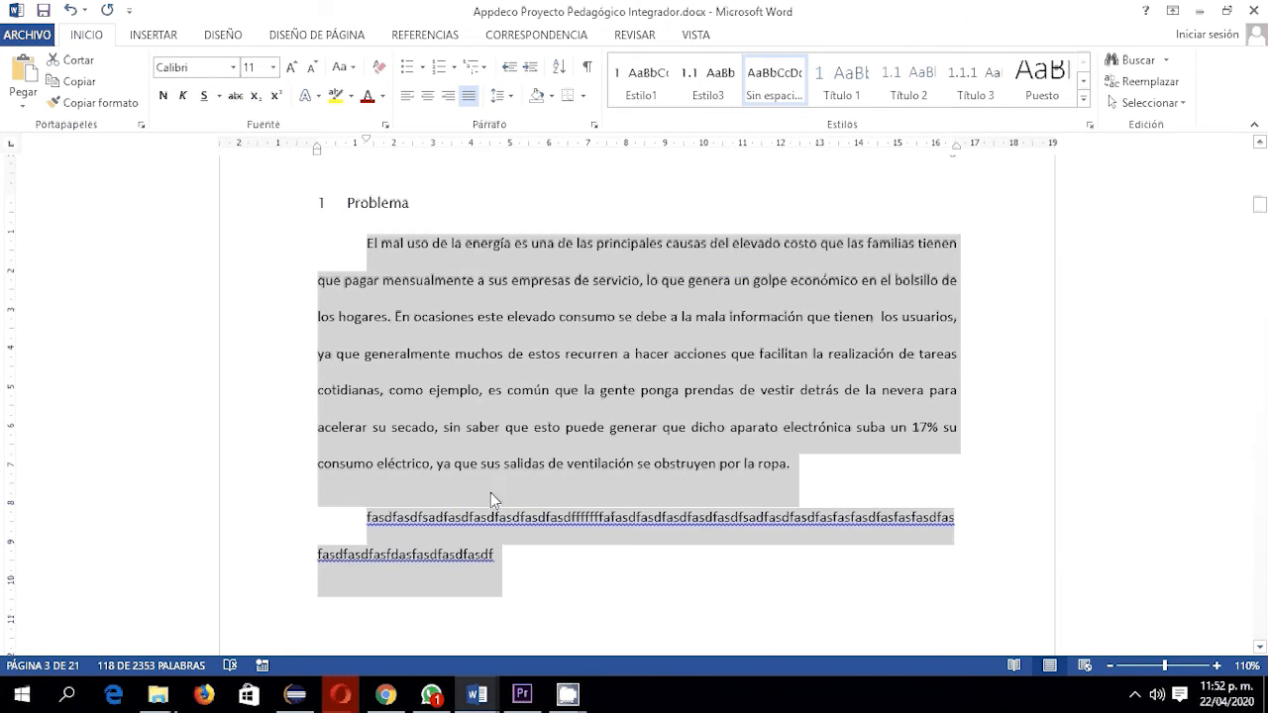
left_click(492, 492)
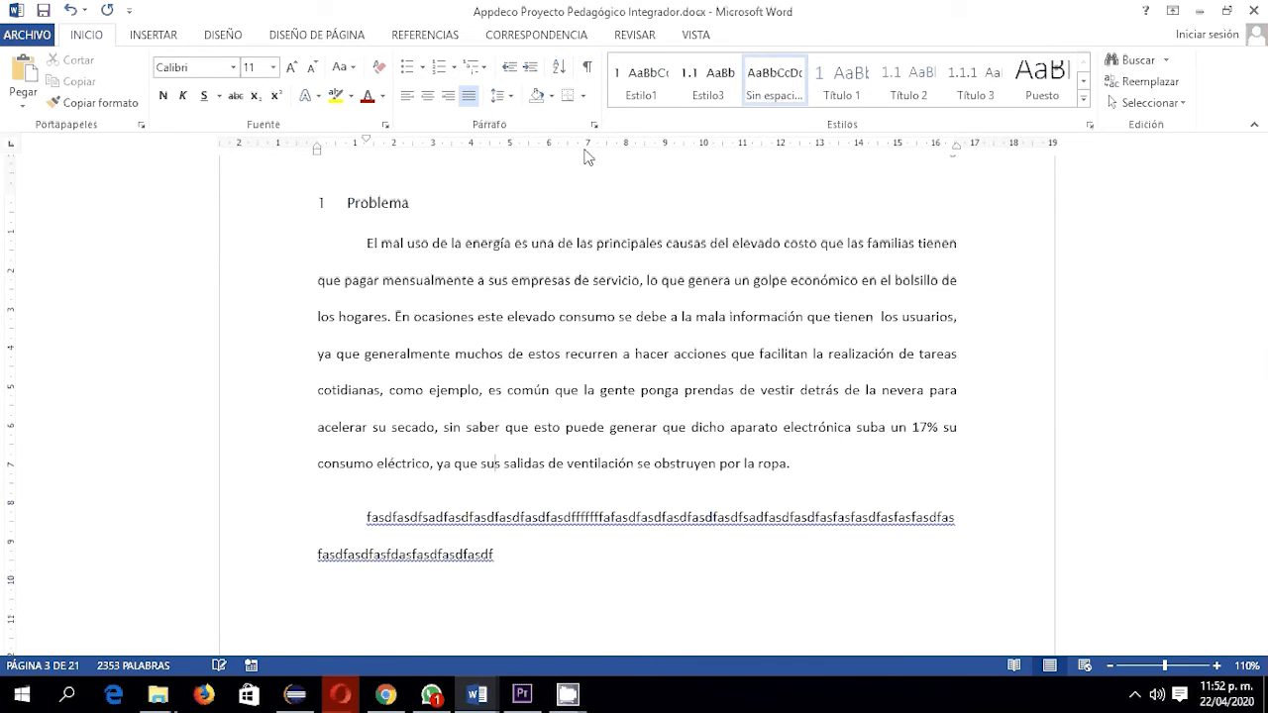
Remove the space after the "Problema" paragraph and delete the filler paragraph below it.
left_click(512, 96)
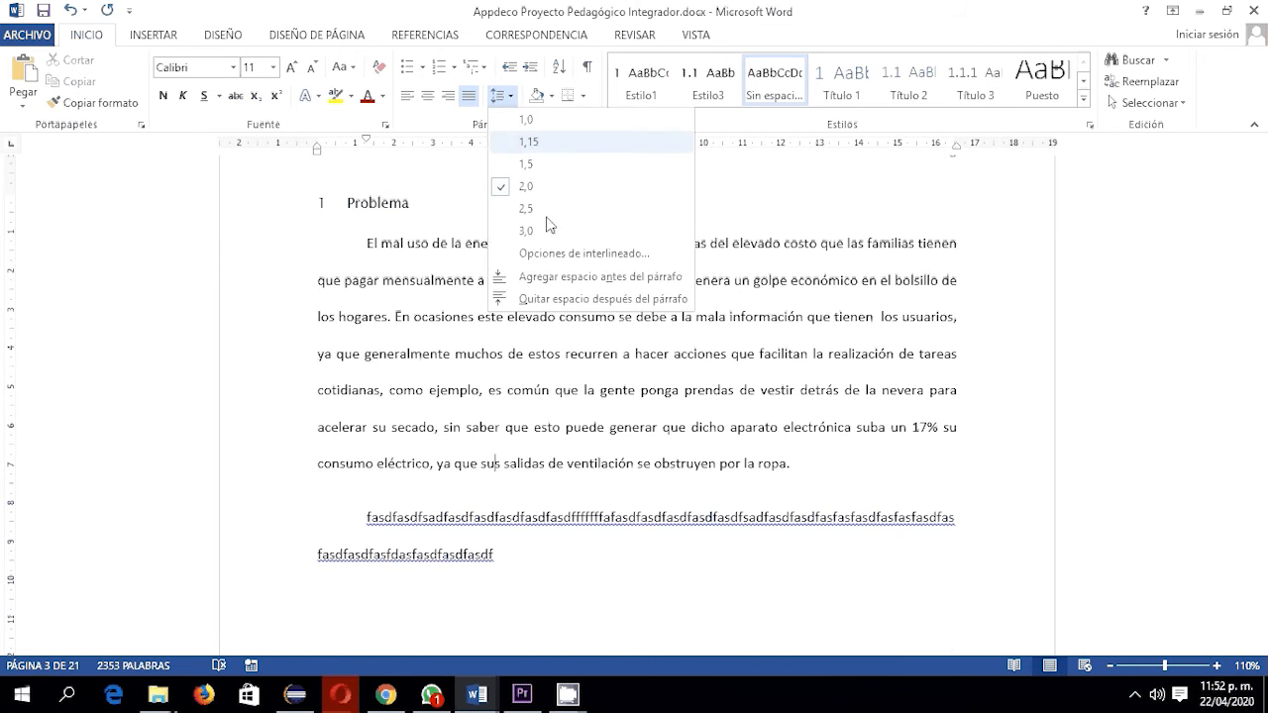
left_click(559, 300)
left_click(519, 502)
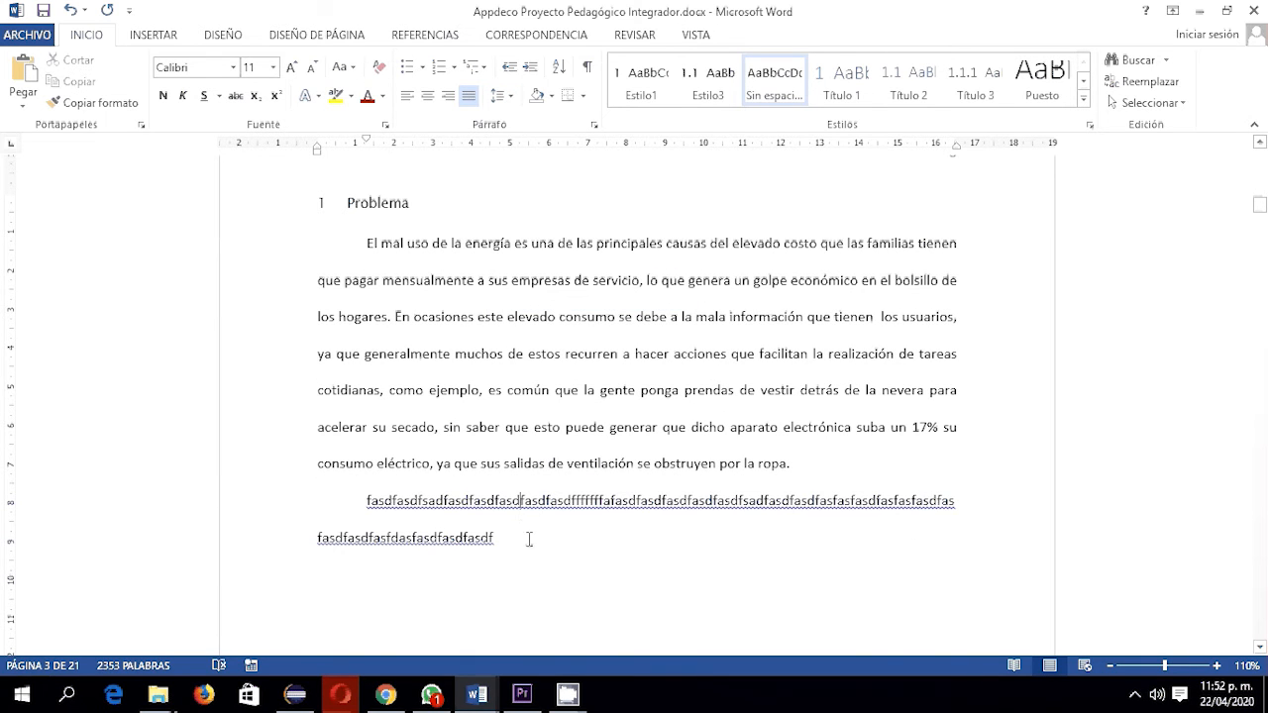
left_click_drag(529, 539, 380, 503)
key("Delete")
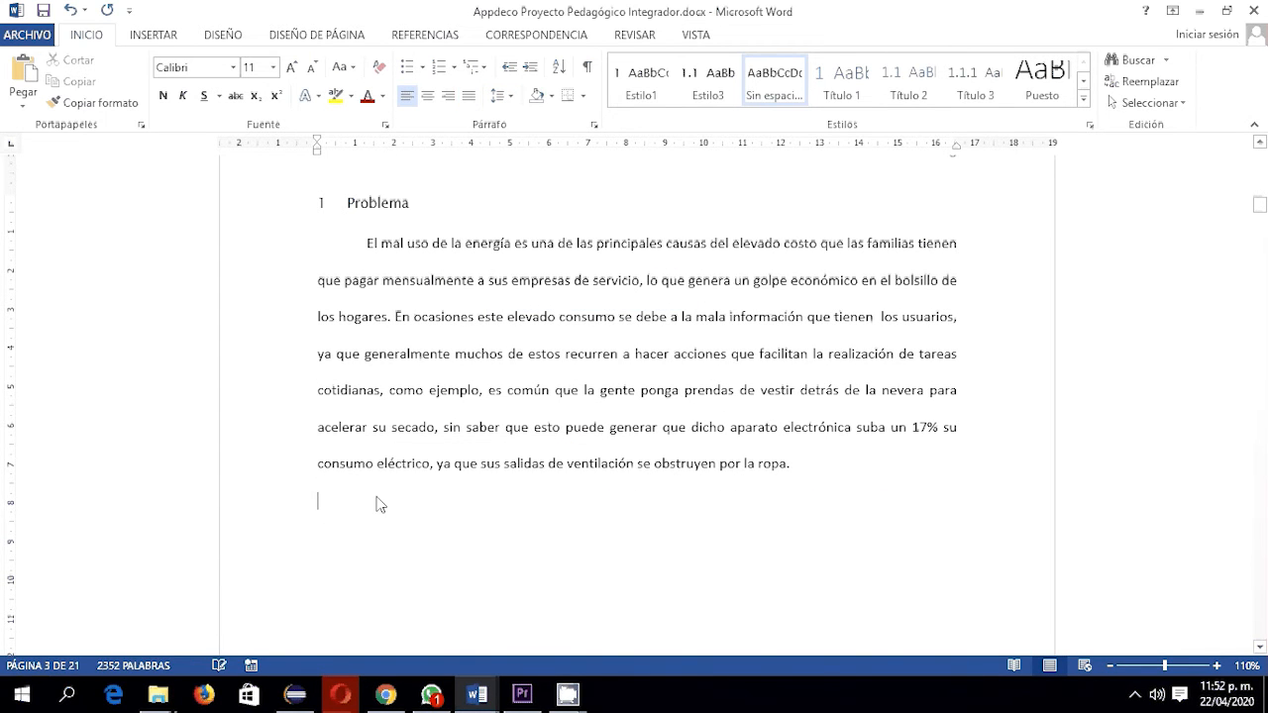
Copy the formatting of the "Problema" paragraph onto the body text under the "Alcance" heading with Copiar formato.
left_click_drag(799, 466, 355, 260)
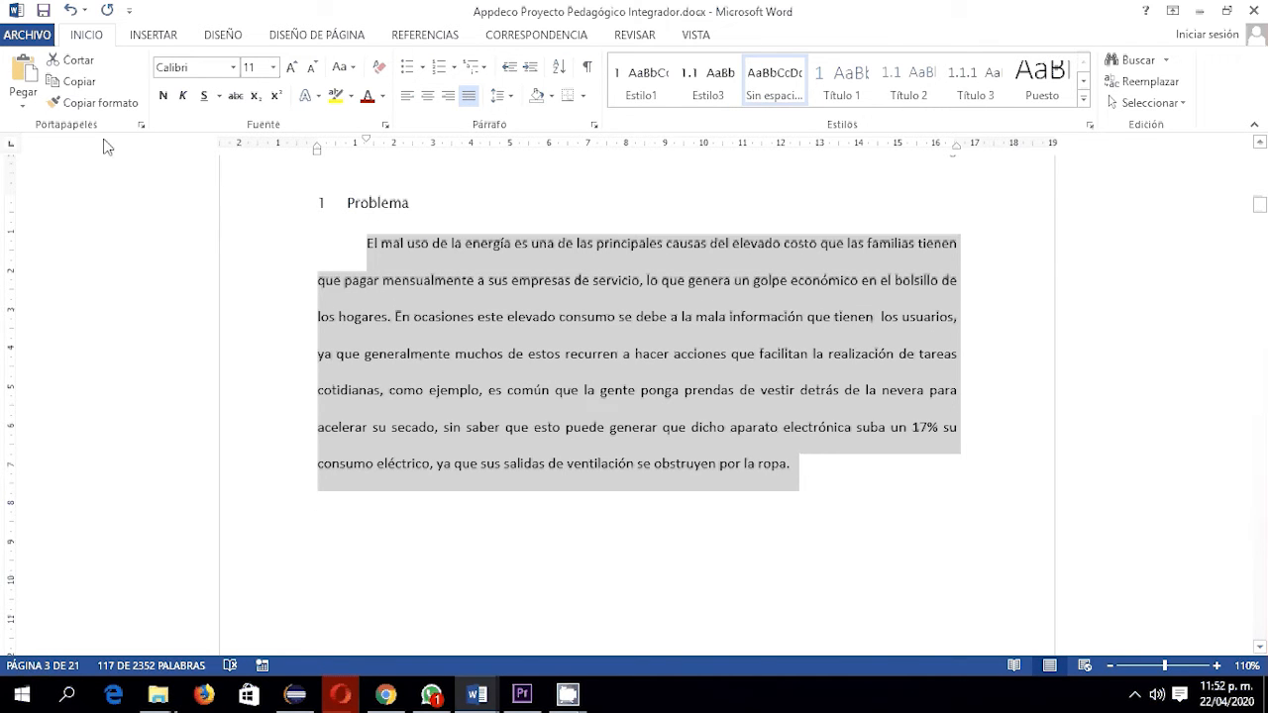
left_click(93, 107)
scroll(430, 340, "down", 8)
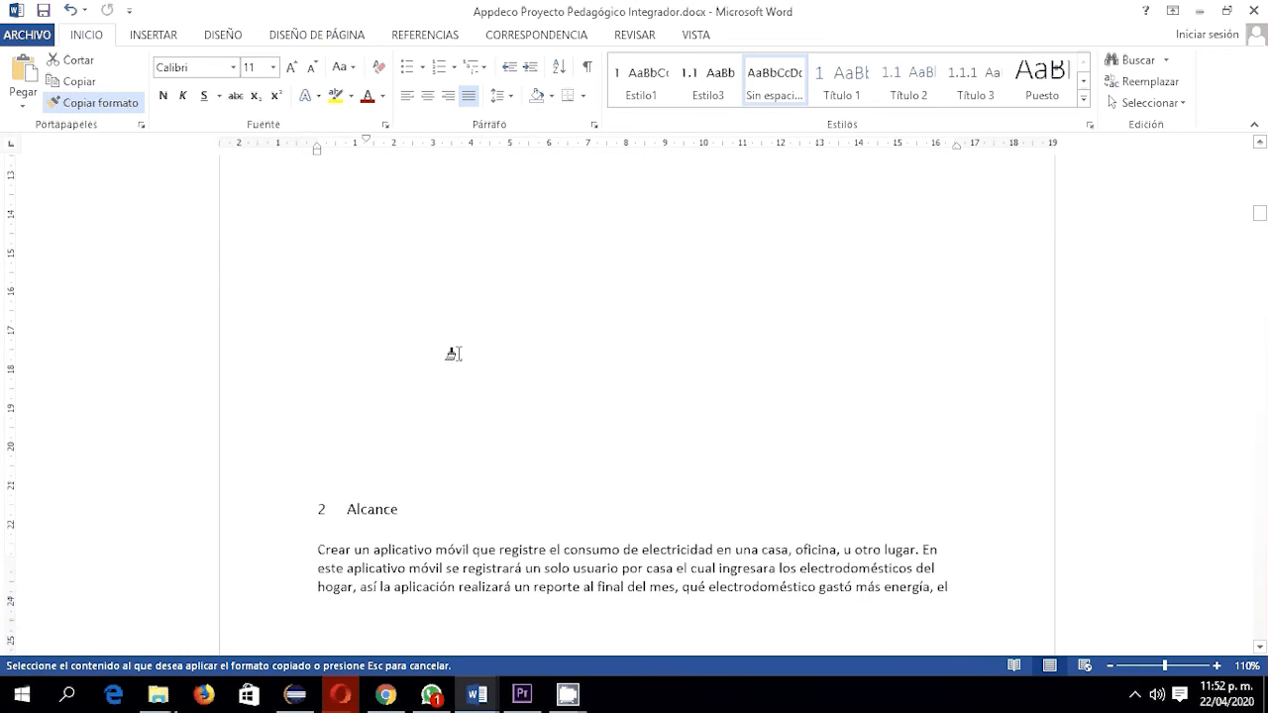
mouse_move(319, 241)
left_mouse_down()
mouse_move(462, 507)
mouse_move(512, 566)
mouse_move(505, 578)
left_mouse_up()
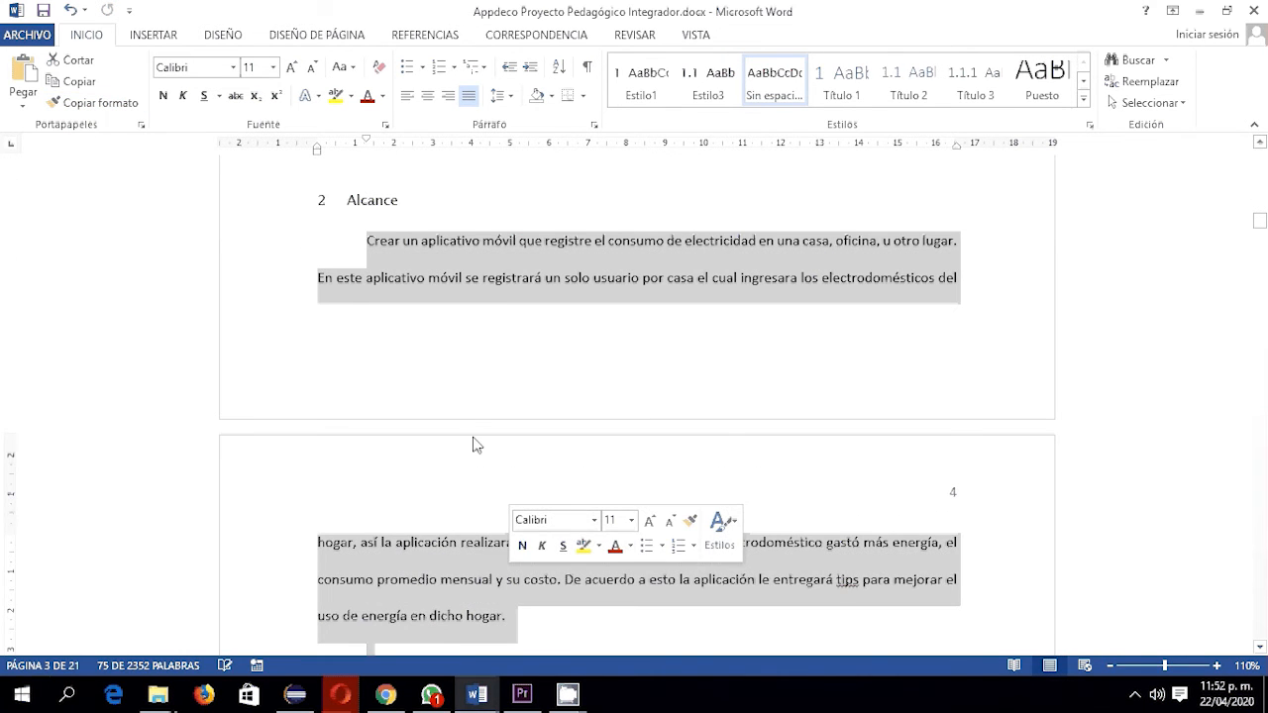
Insert nine blank lines above heading 9, "Prototipo Funcional Dispositivos Móviles", to move it further down the page.
scroll(496, 426, "down", 20)
scroll(512, 436, "up", 2)
left_click(515, 373)
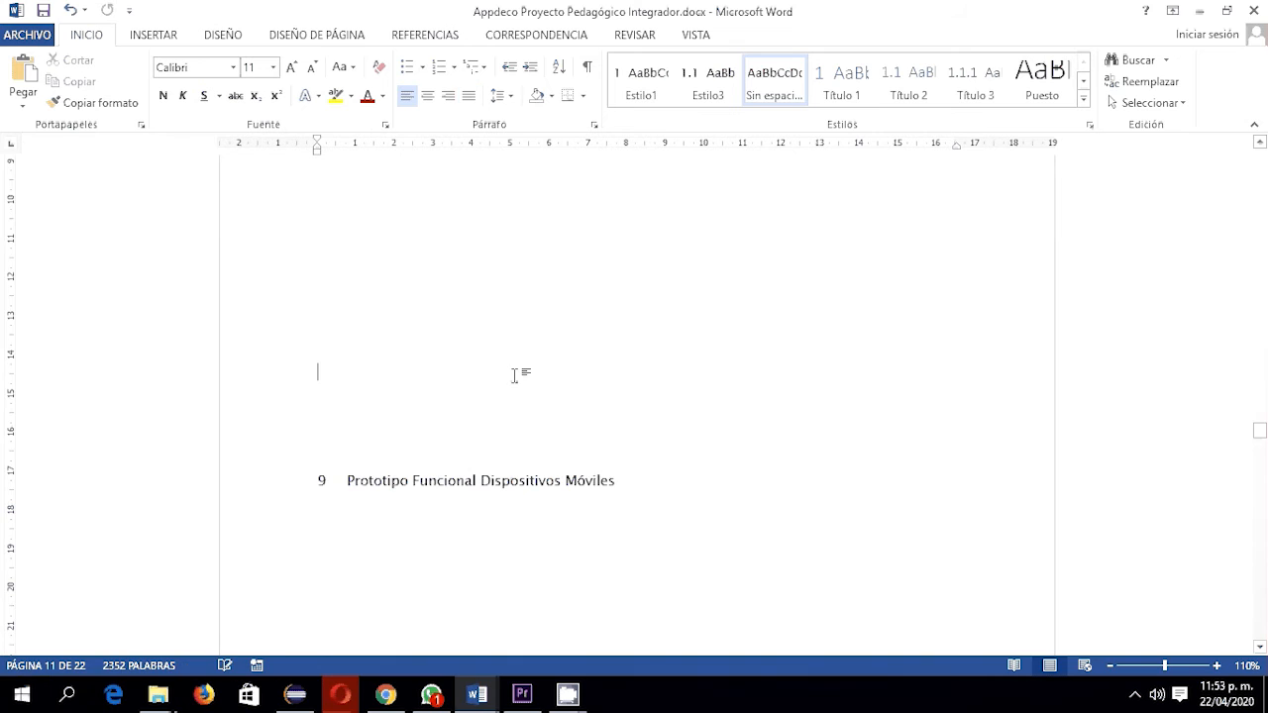
key("Return")
key("Return")
key("Return")
key("Return")
key("Return")
key("Return")
key("Return")
key("Return")
key("Return")
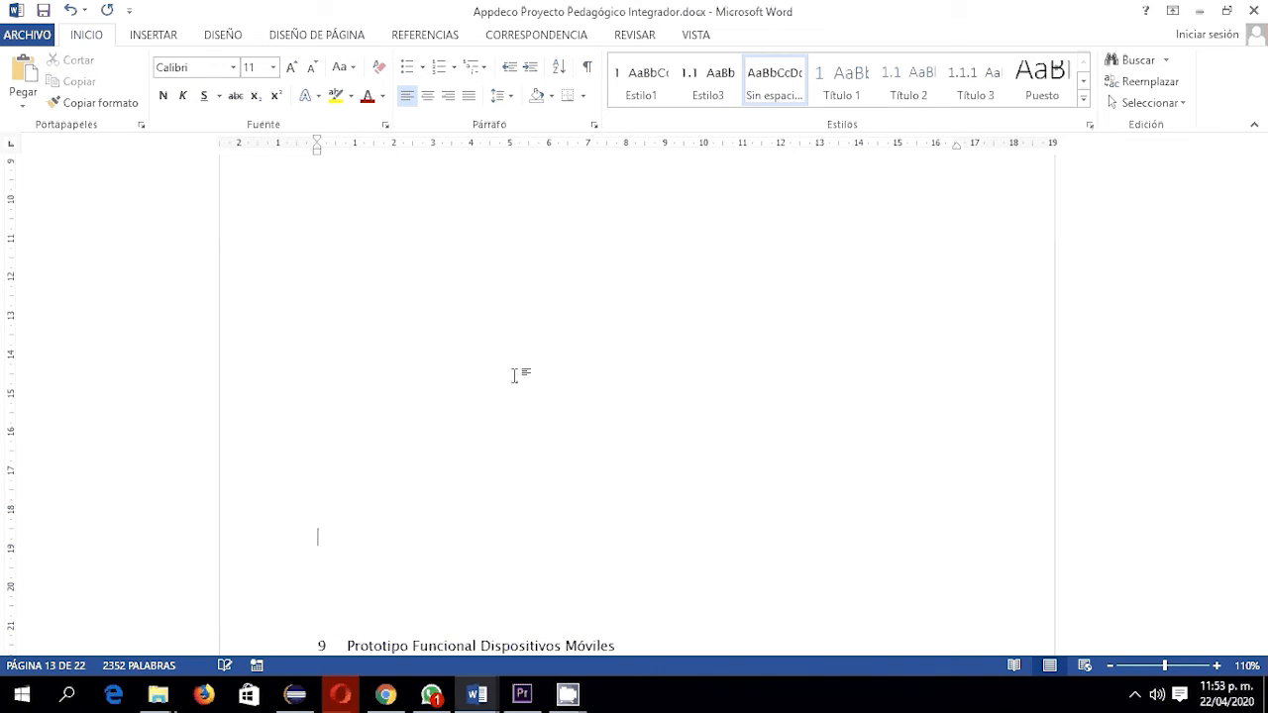
scroll(522, 347, "down", 3)
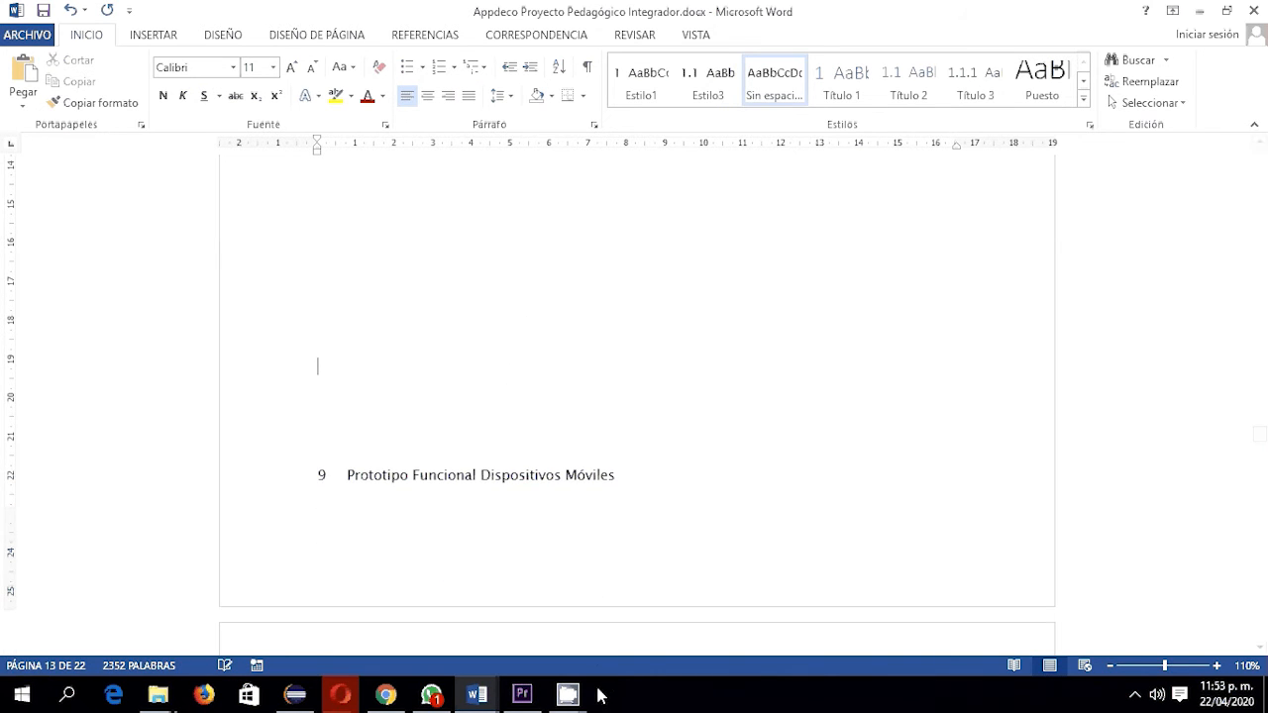
Insert another blank line above heading 9, "Prototipo Funcional Dispositivos Móviles", to move it onto the following page.
key("Return")
scroll(592, 360, "down", 20)
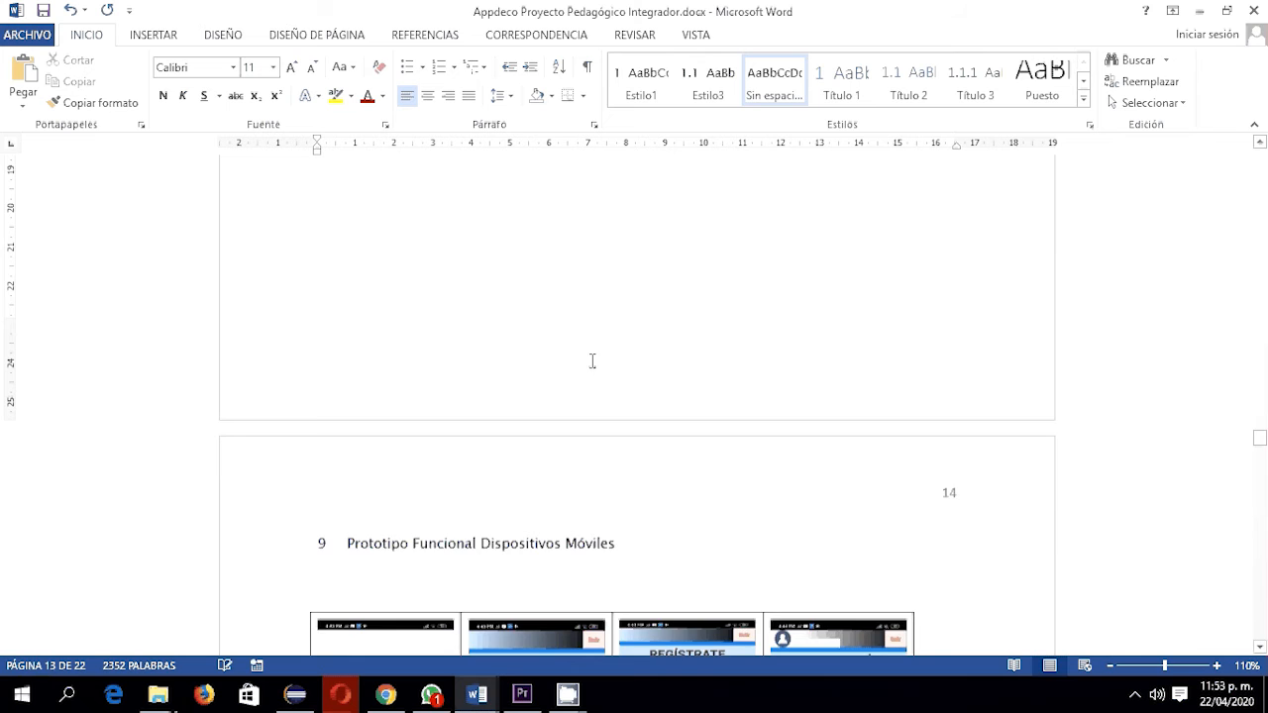
scroll(654, 550, "down", 15)
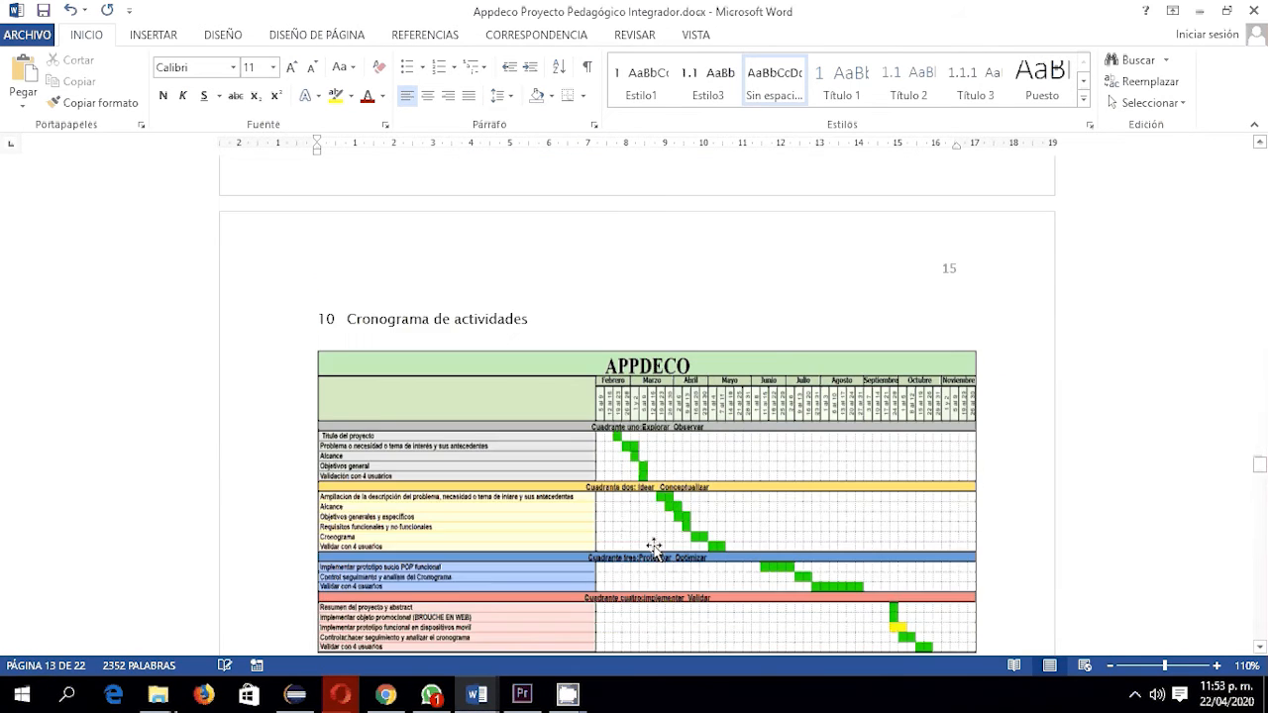
Update the automatic table of contents to match the document's current pagination.
left_click_drag(1261, 482, 1254, 183)
left_click(387, 224)
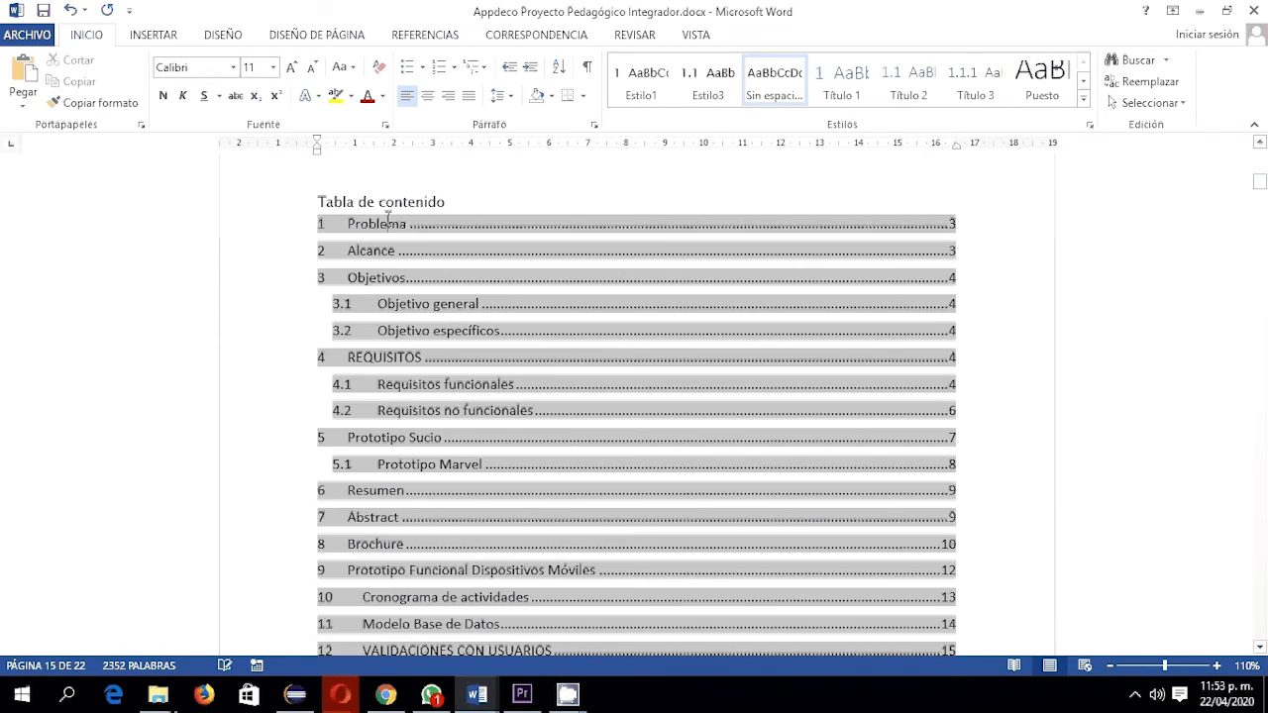
left_click(407, 161)
left_click(560, 345)
left_click(639, 372)
scroll(922, 293, "down", 20)
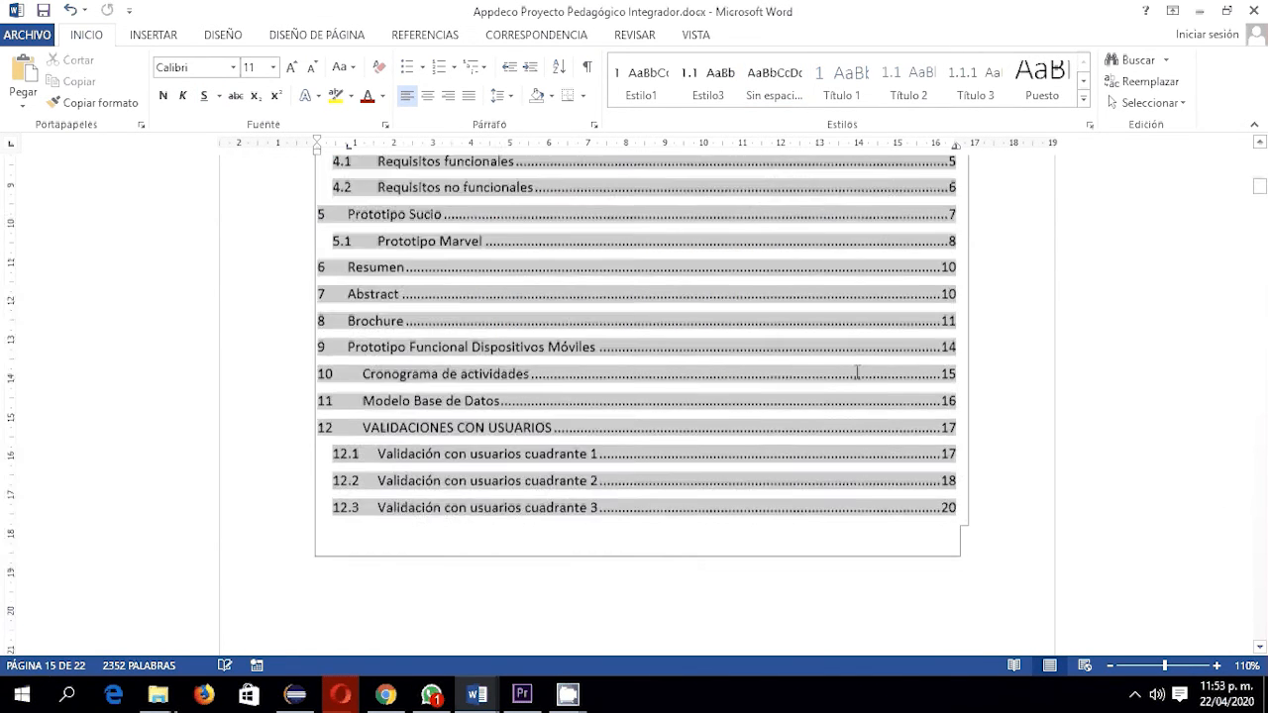
Insert blank lines above heading 2, "Alcance", to move it further down the page.
scroll(600, 329, "down", 5)
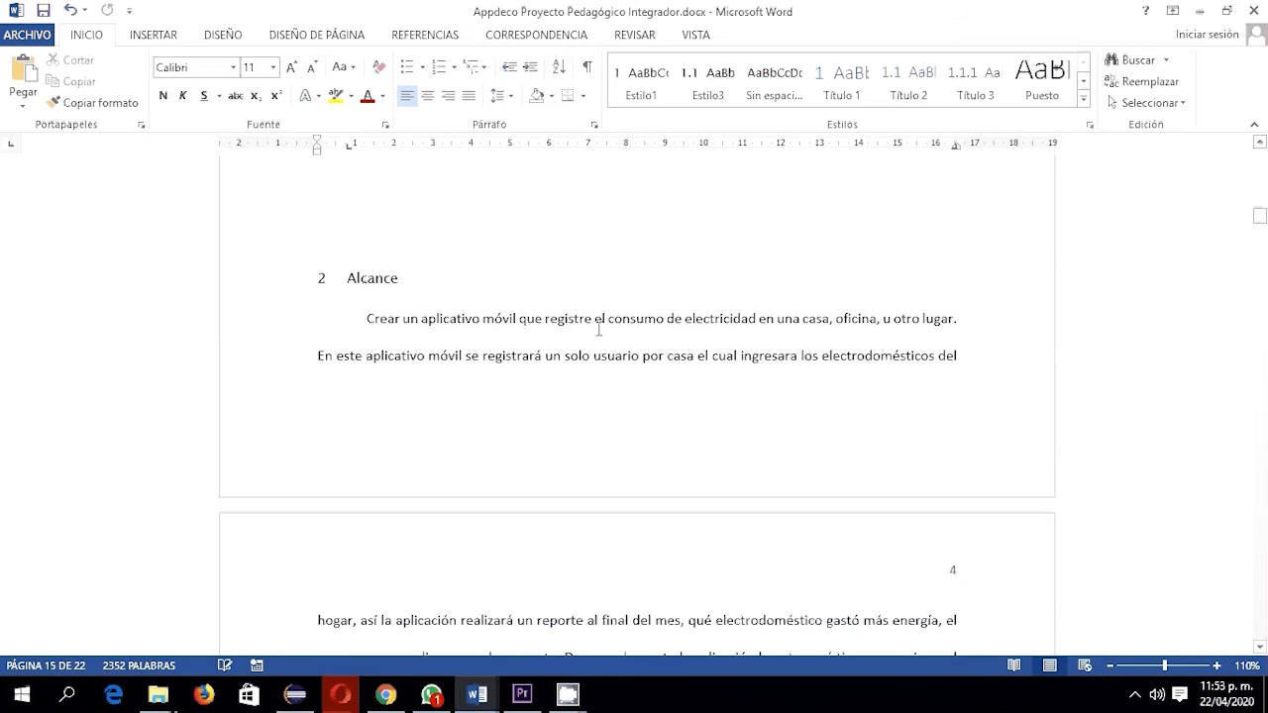
key("Return")
key("Return")
key("Return")
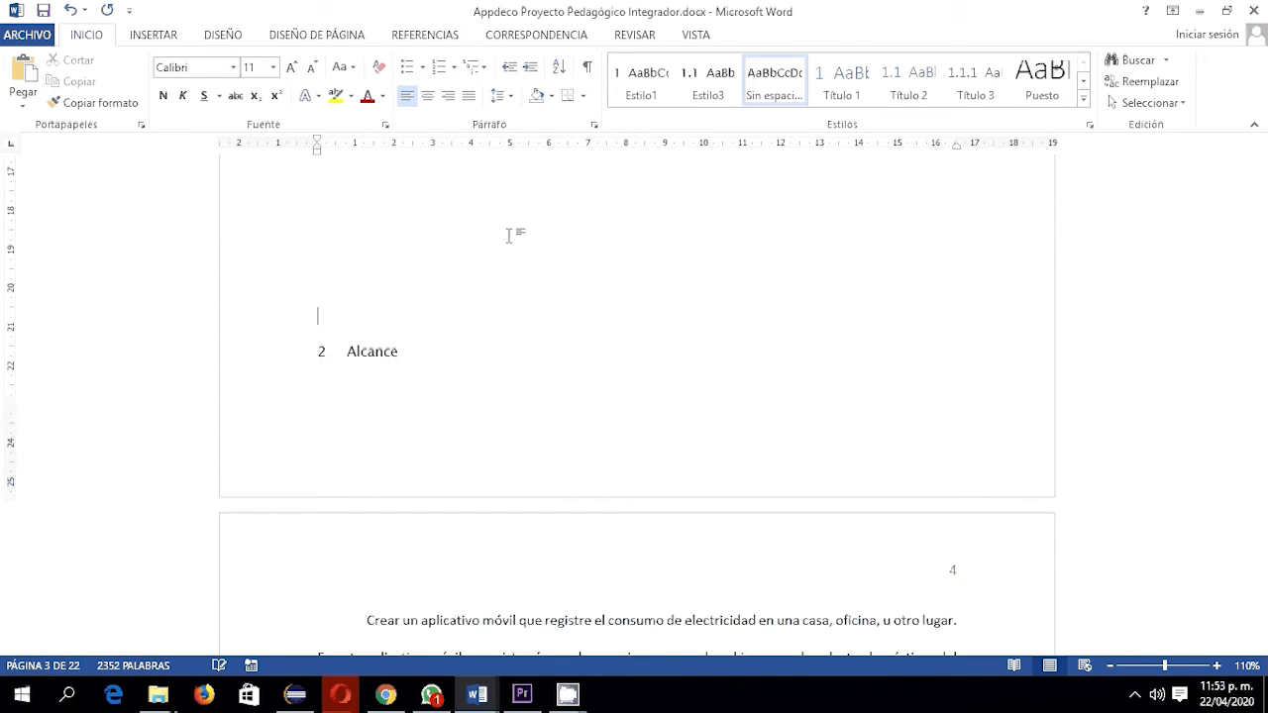
scroll(513, 236, "up", 12)
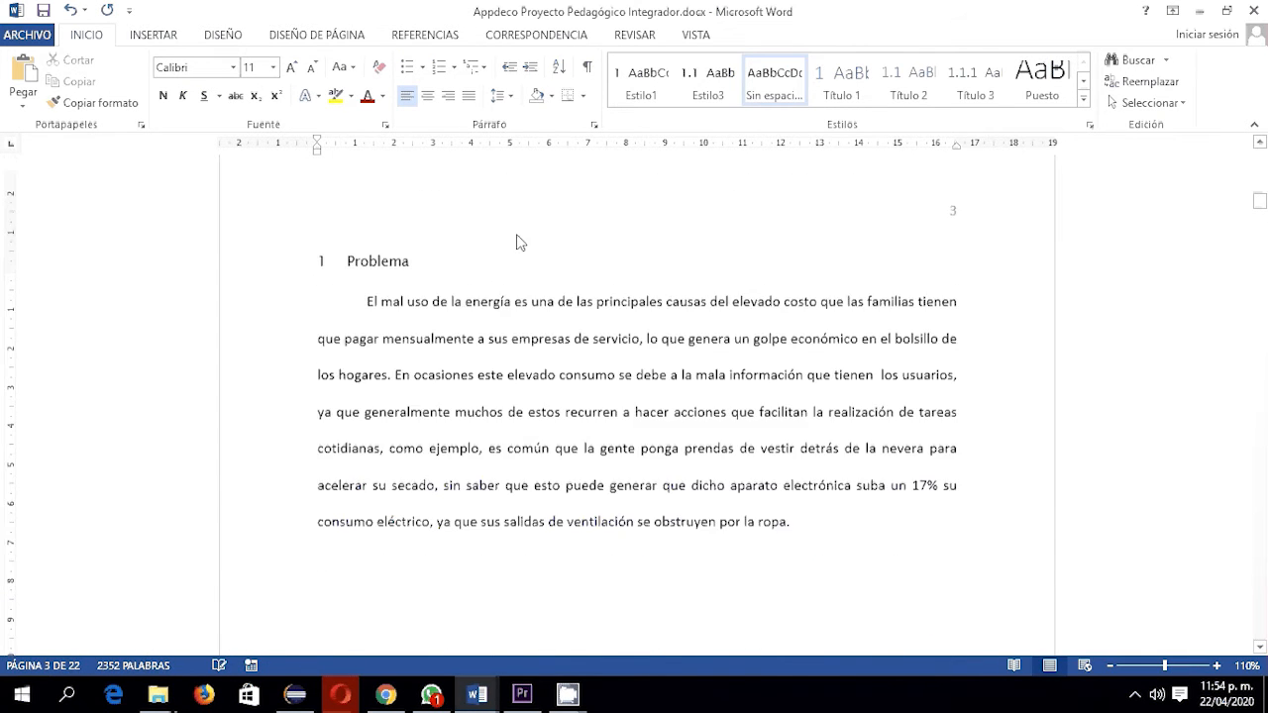
scroll(517, 235, "up", 4)
left_click(278, 486)
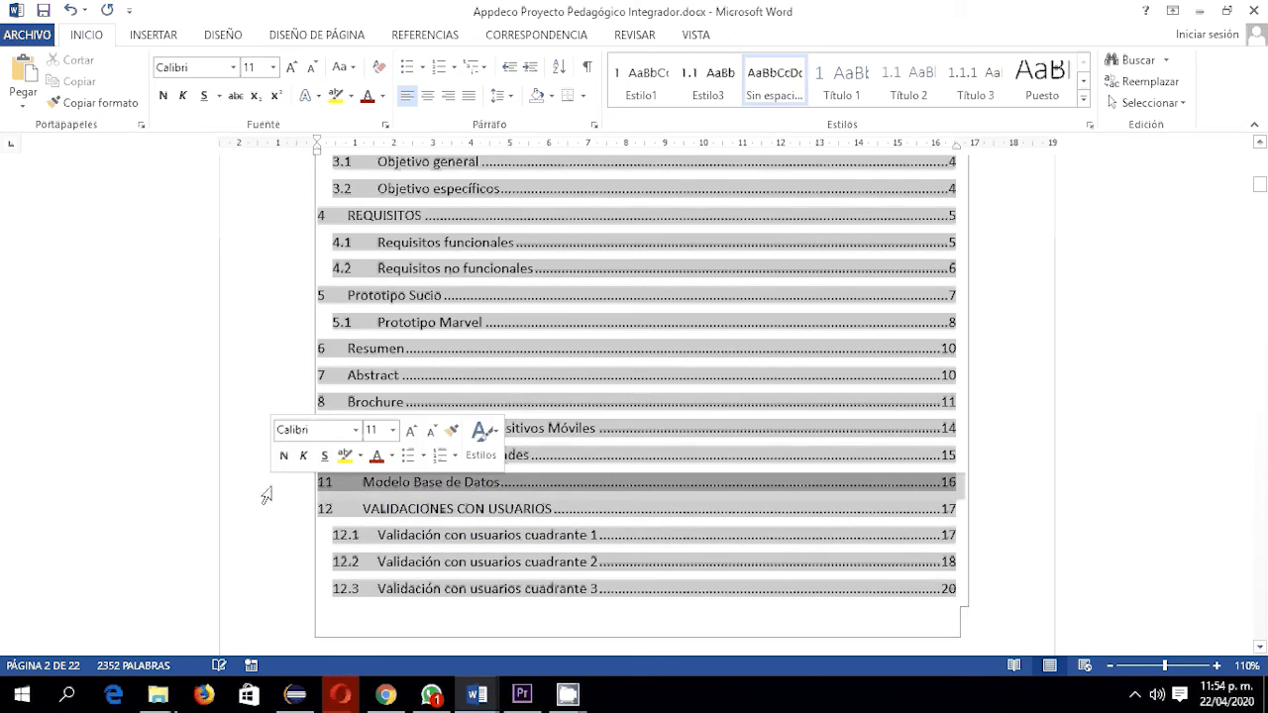
scroll(293, 483, "down", 3)
scroll(293, 482, "down", 10)
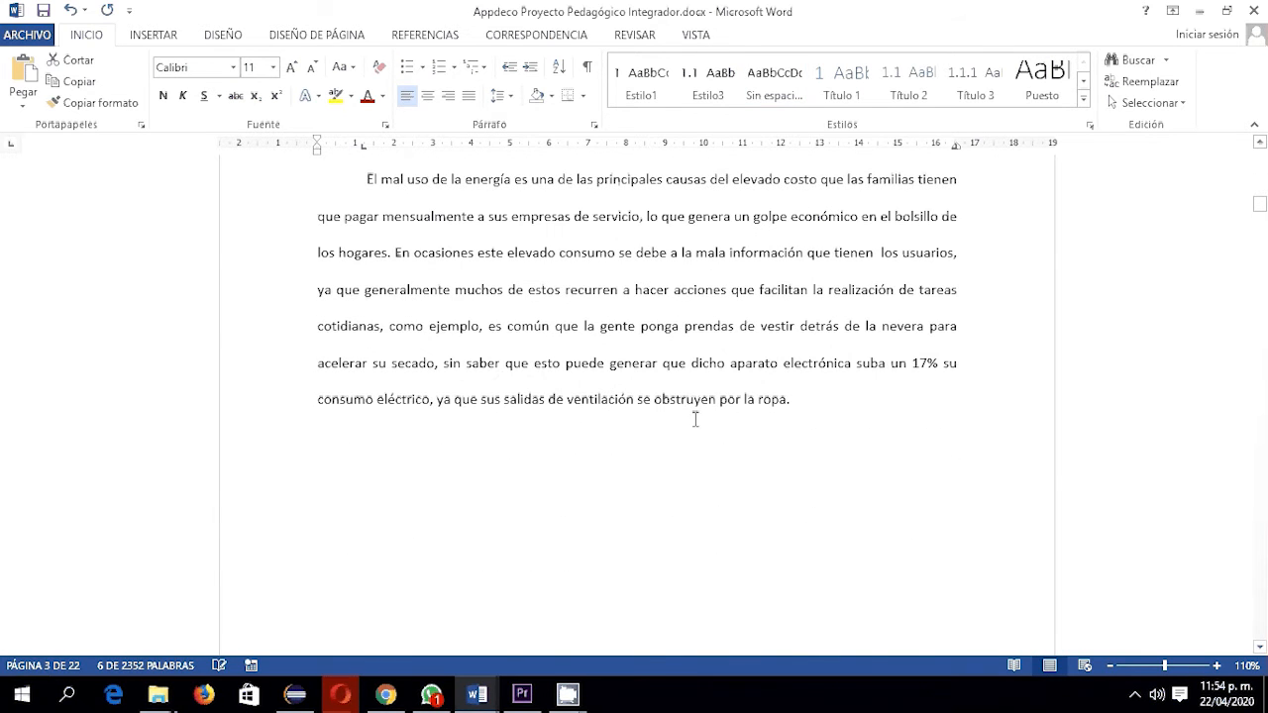
Start adding a new bibliographic source for a citation at the end of the "Problema" paragraph.
left_click(696, 400)
left_click(813, 400)
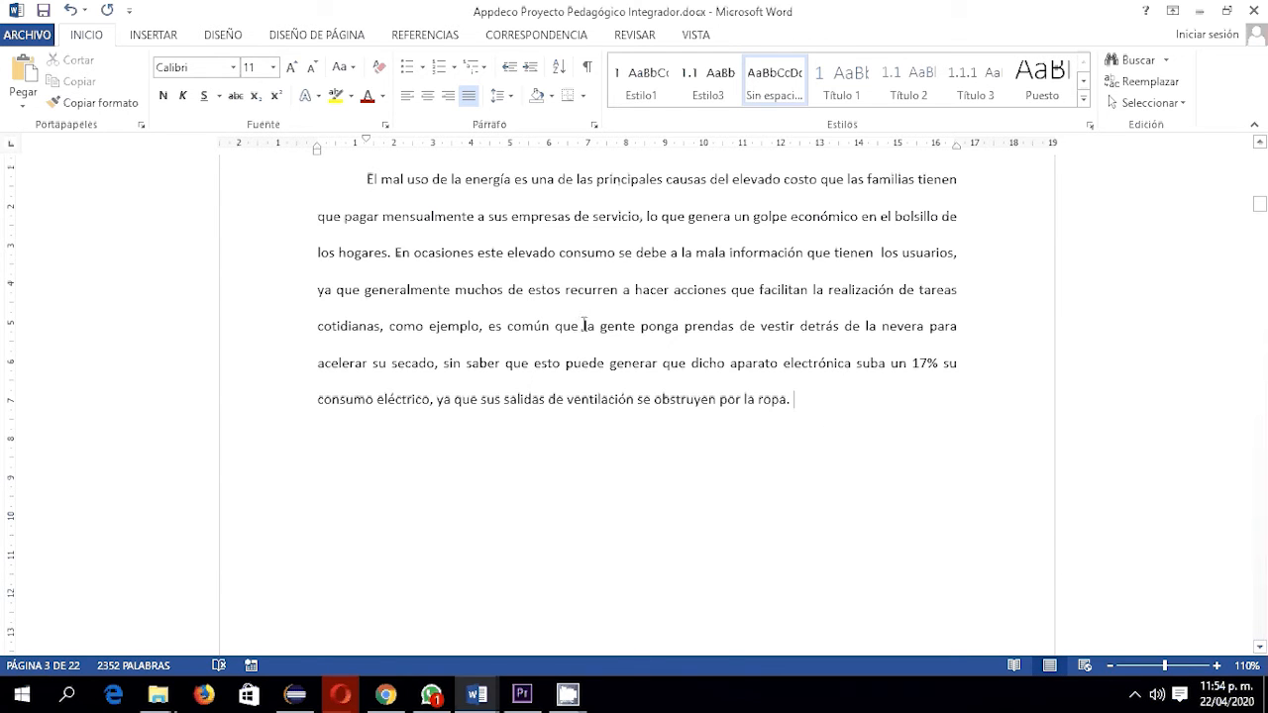
left_click(428, 35)
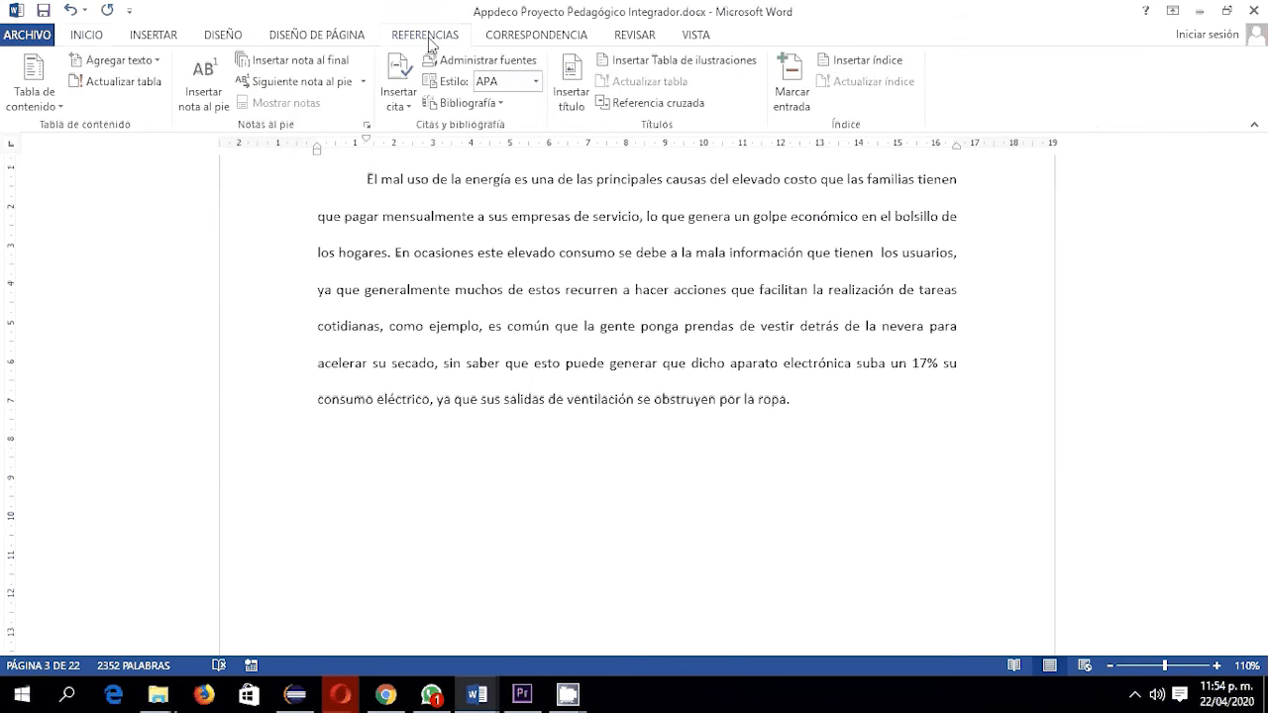
left_click(400, 94)
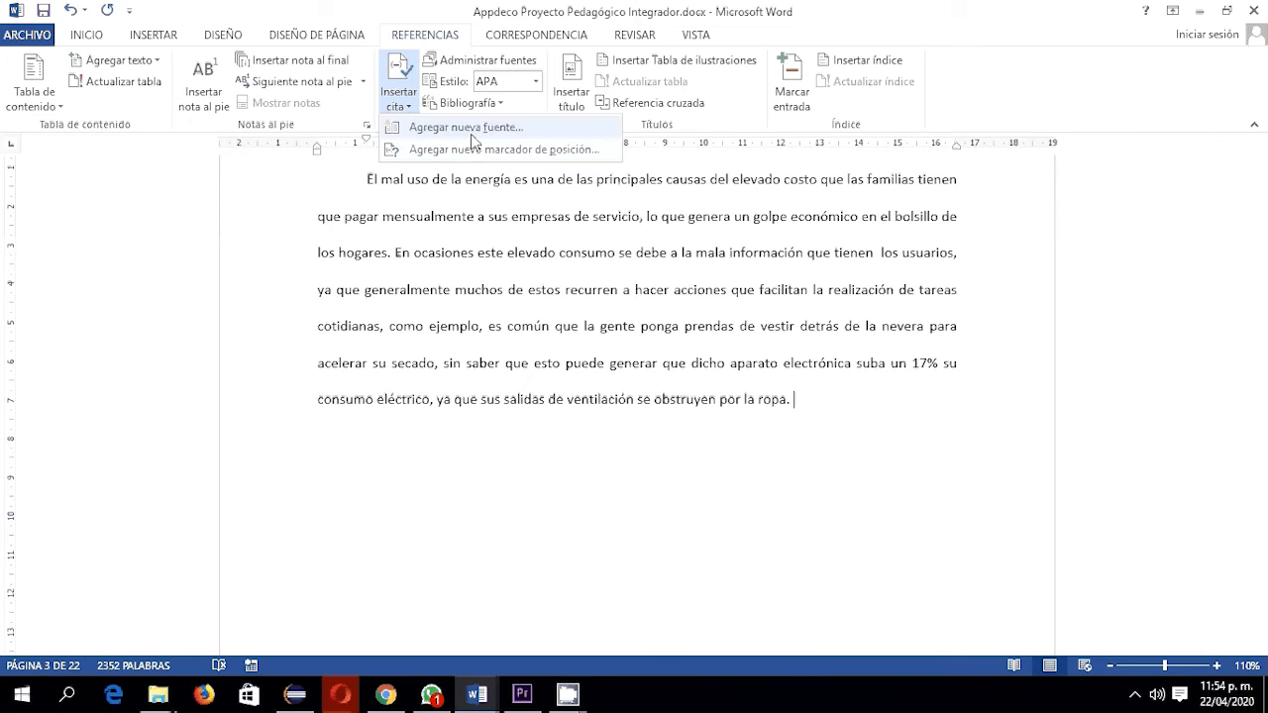
left_click(470, 129)
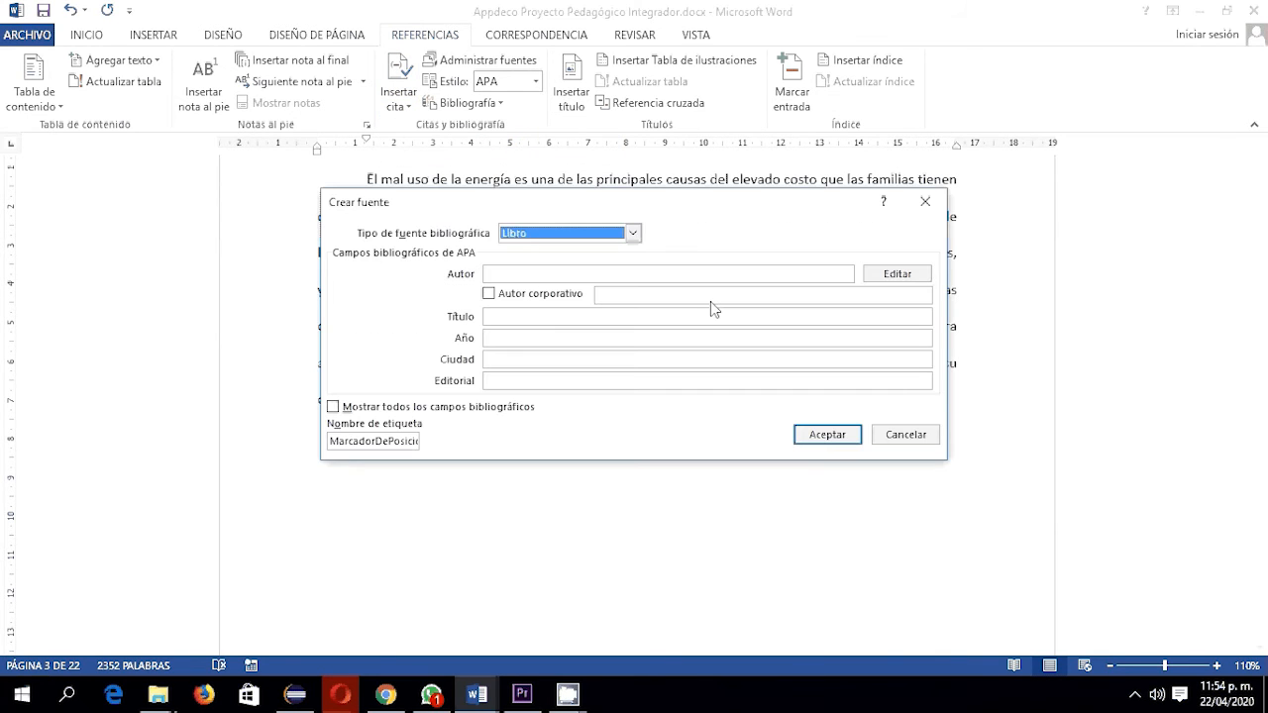
Set the source type to "Documento de sitio web" and show all bibliographic fields.
left_click(632, 237)
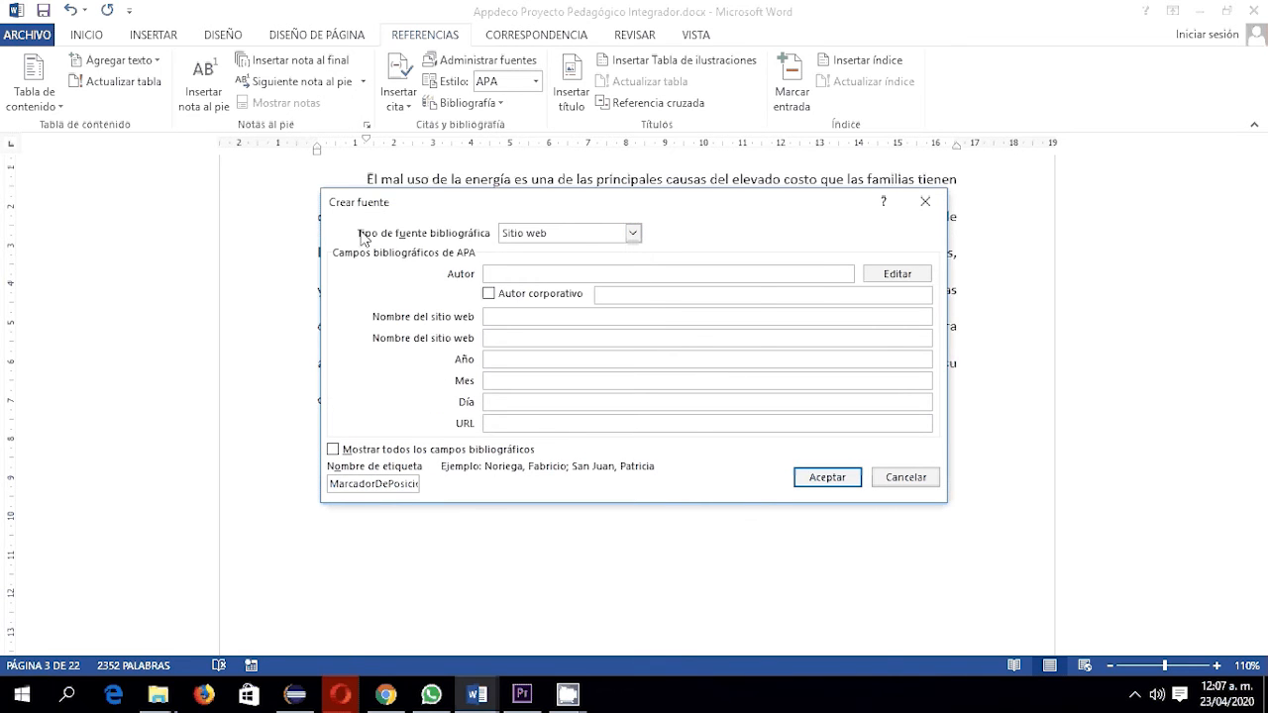
left_click(634, 233)
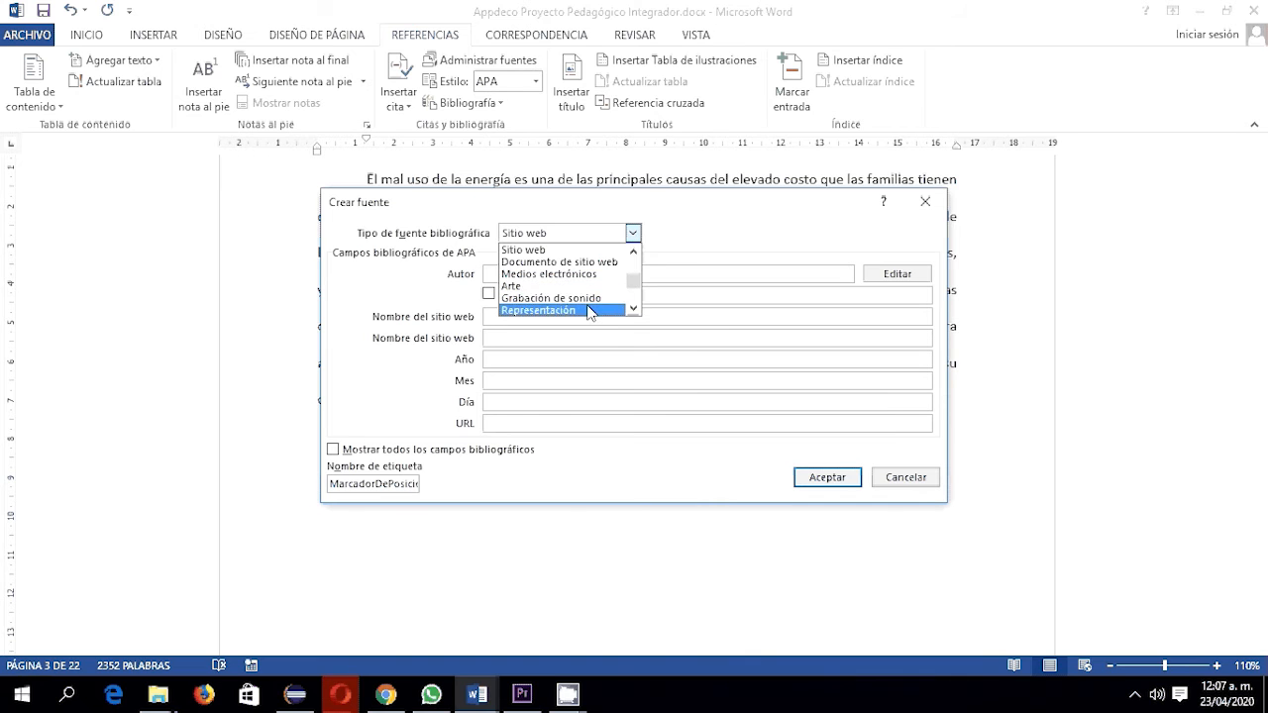
scroll(635, 288, "down", 1)
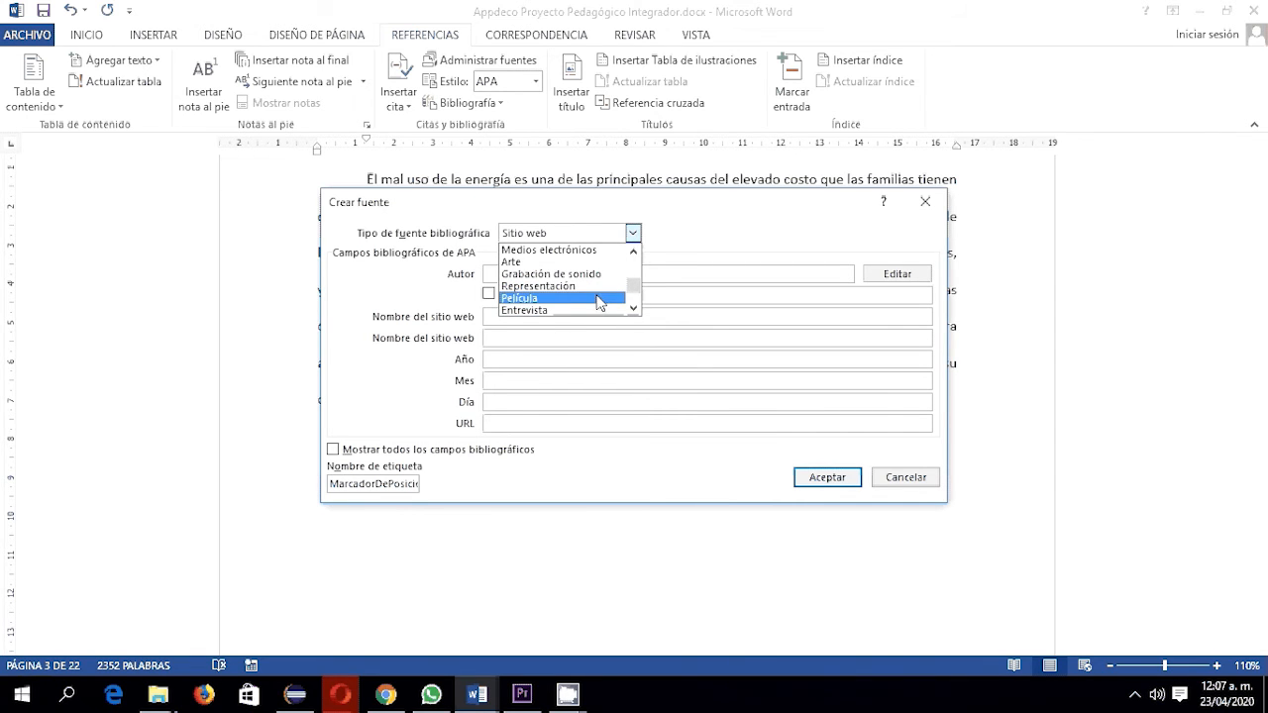
left_click_drag(635, 294, 634, 264)
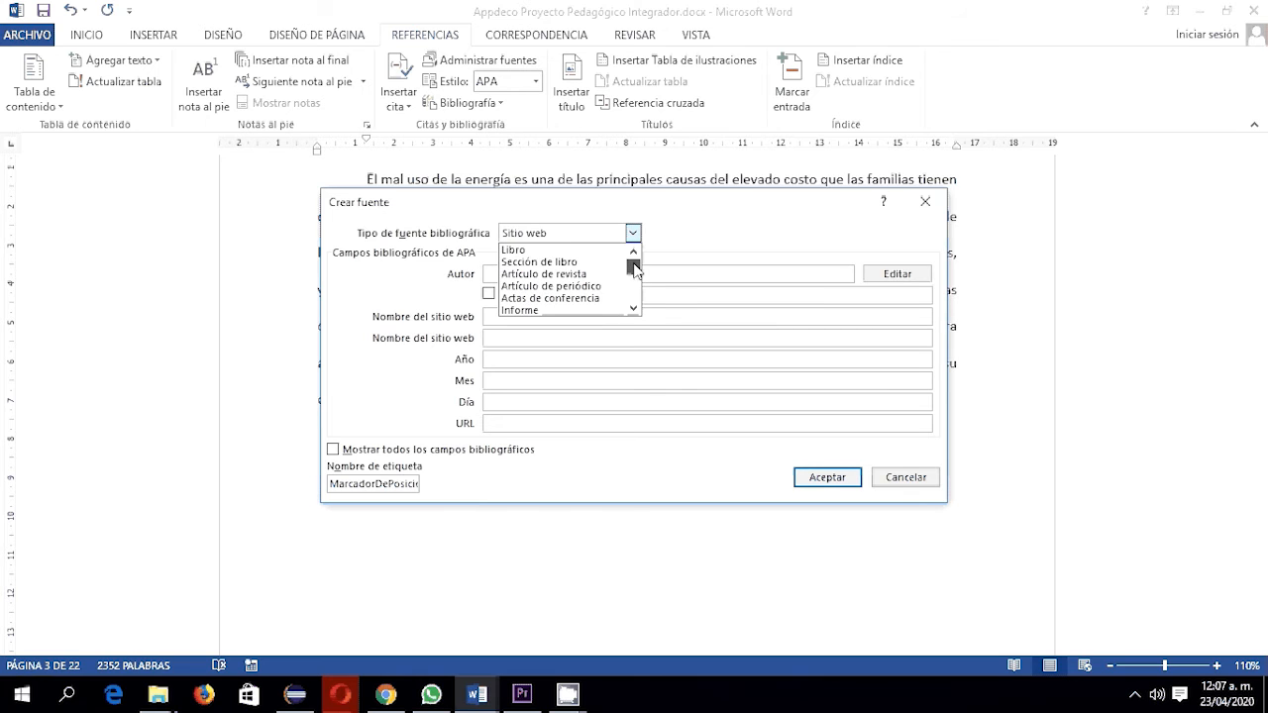
left_click(584, 236)
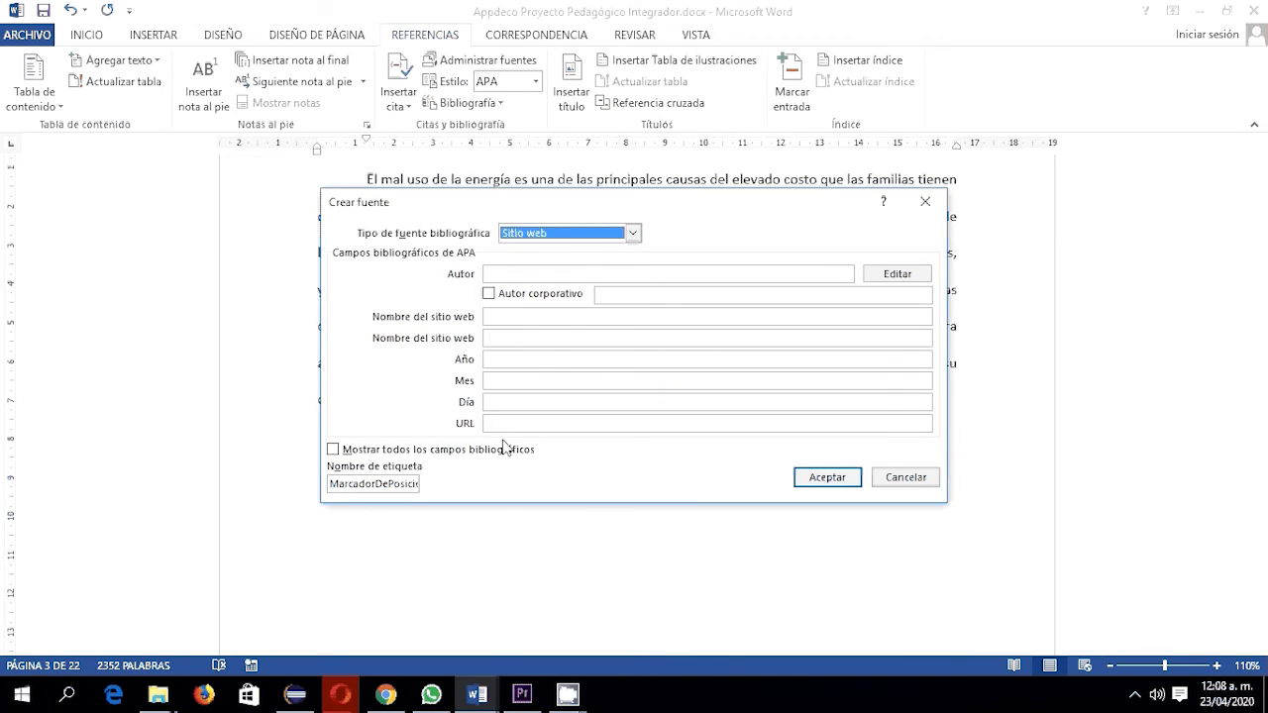
left_click(534, 382)
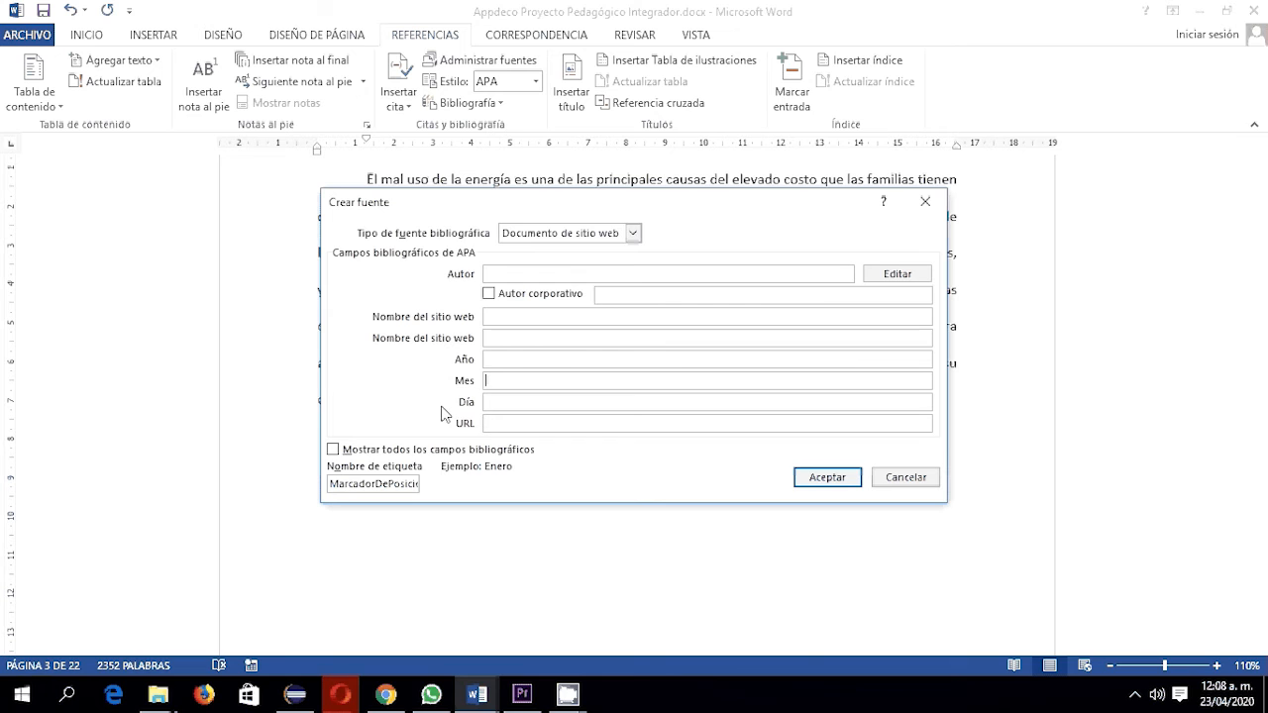
left_click(340, 452)
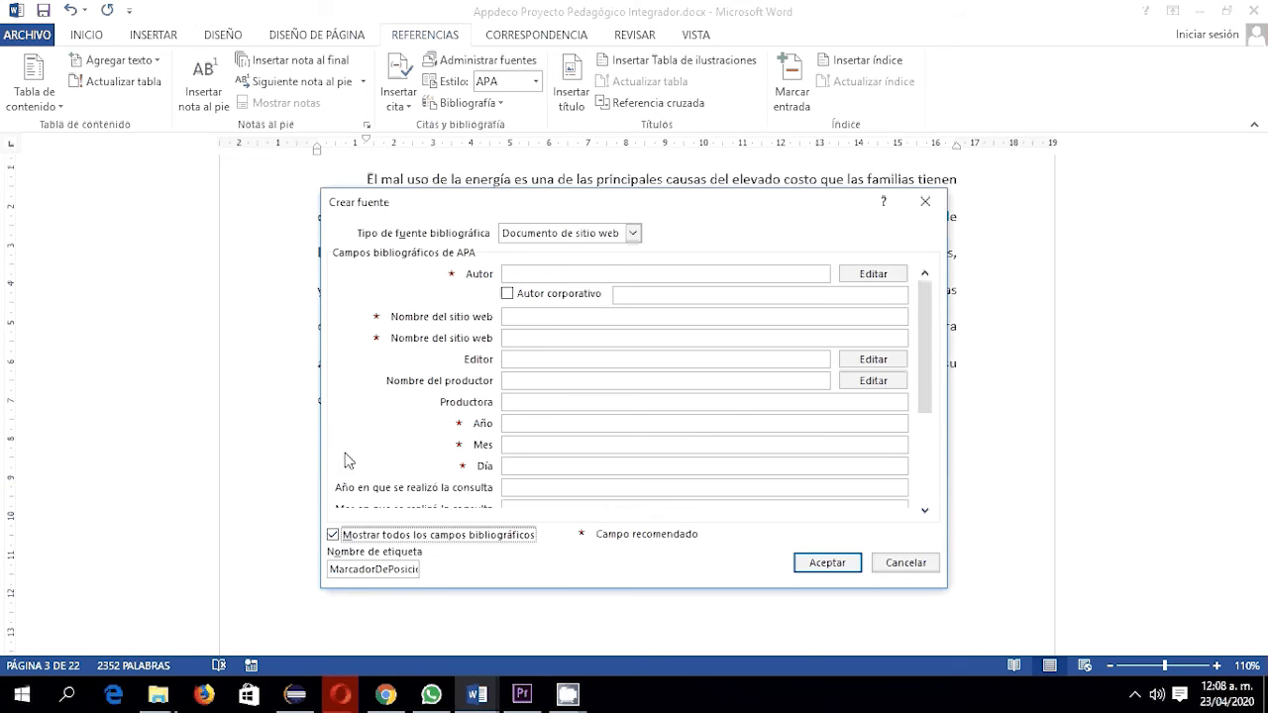
left_click_drag(926, 382, 926, 455)
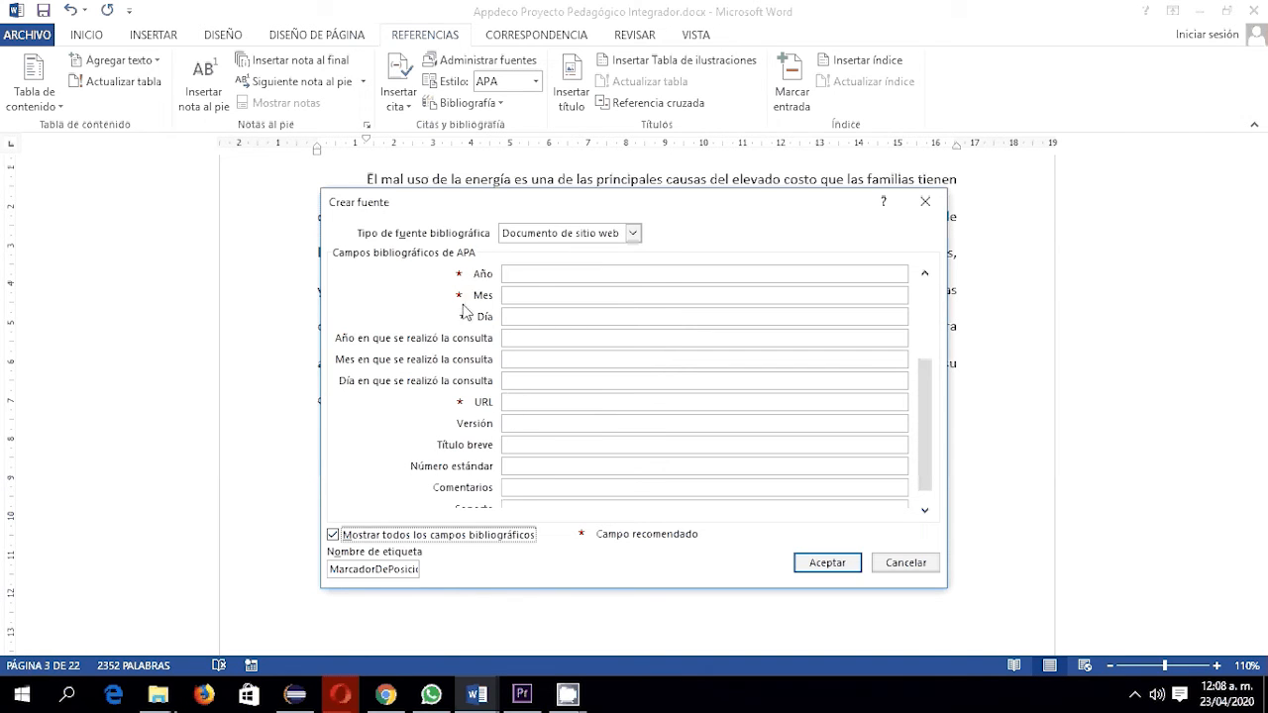
left_click_drag(926, 472, 926, 387)
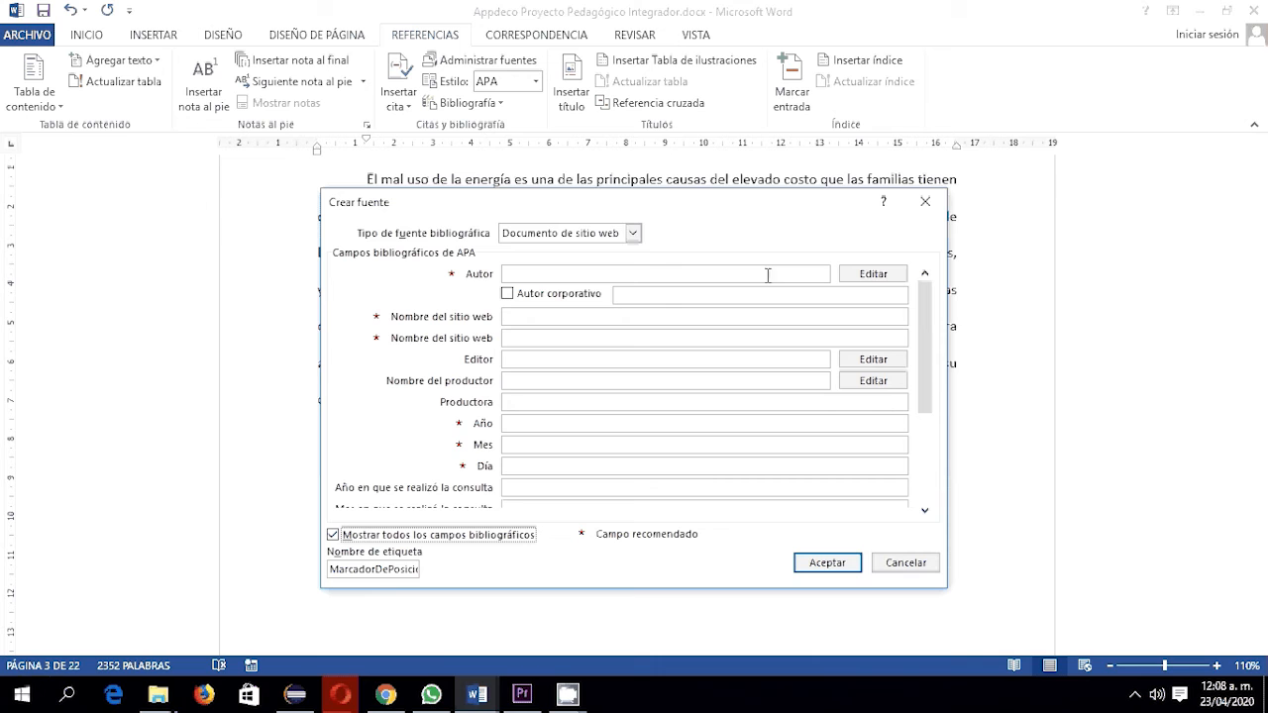
Enter the source author's surnames, first name and middle initial through the name editor.
left_click(879, 279)
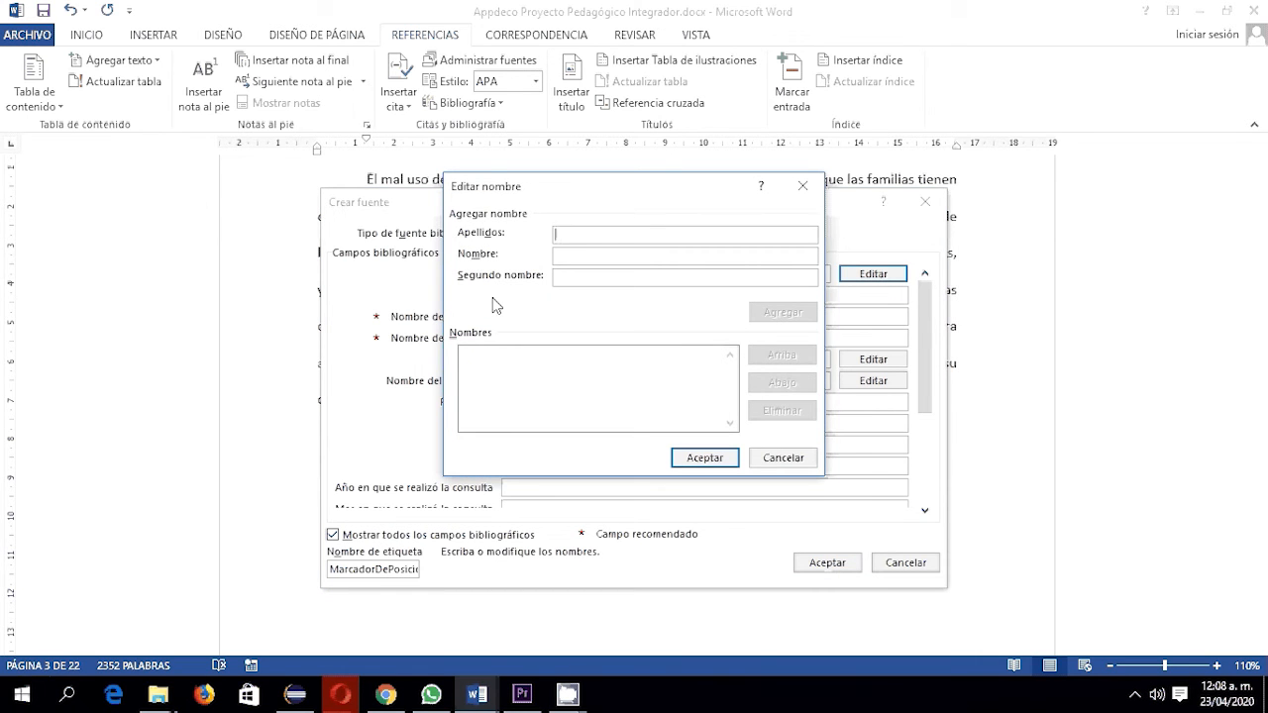
type("Gómez Plata")
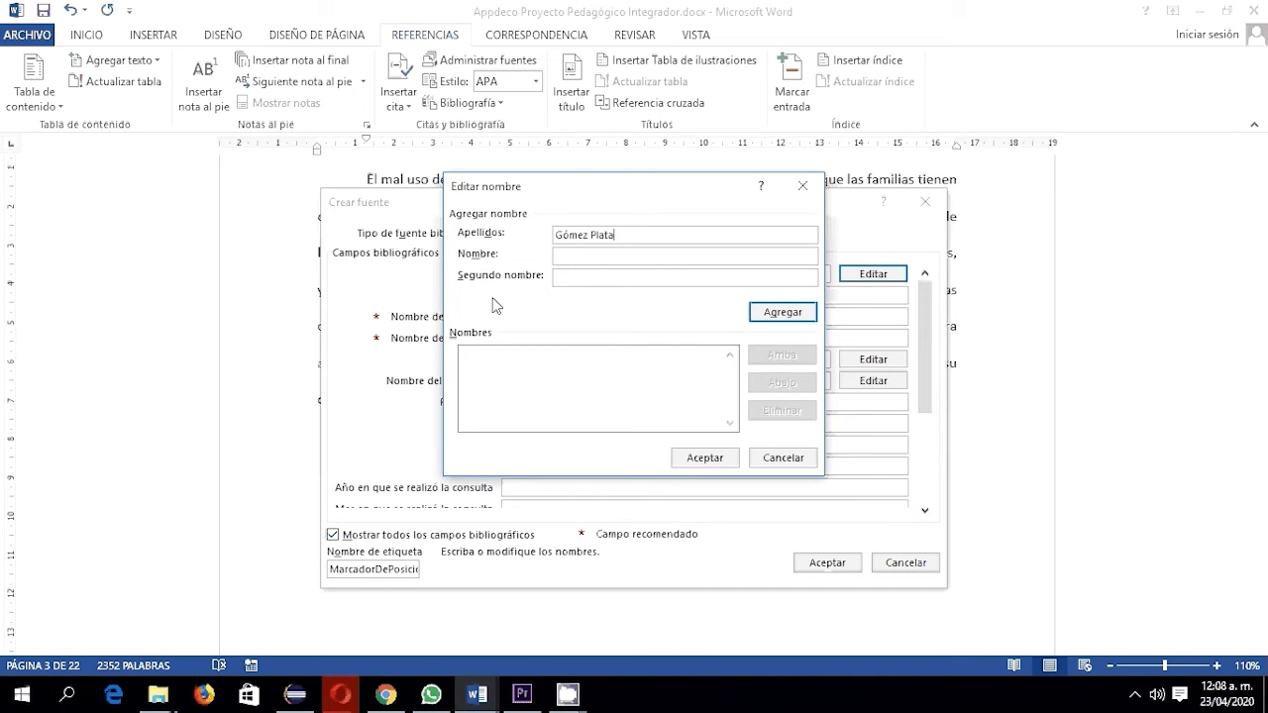
left_click(563, 254)
type("Gabriel E")
left_click(698, 461)
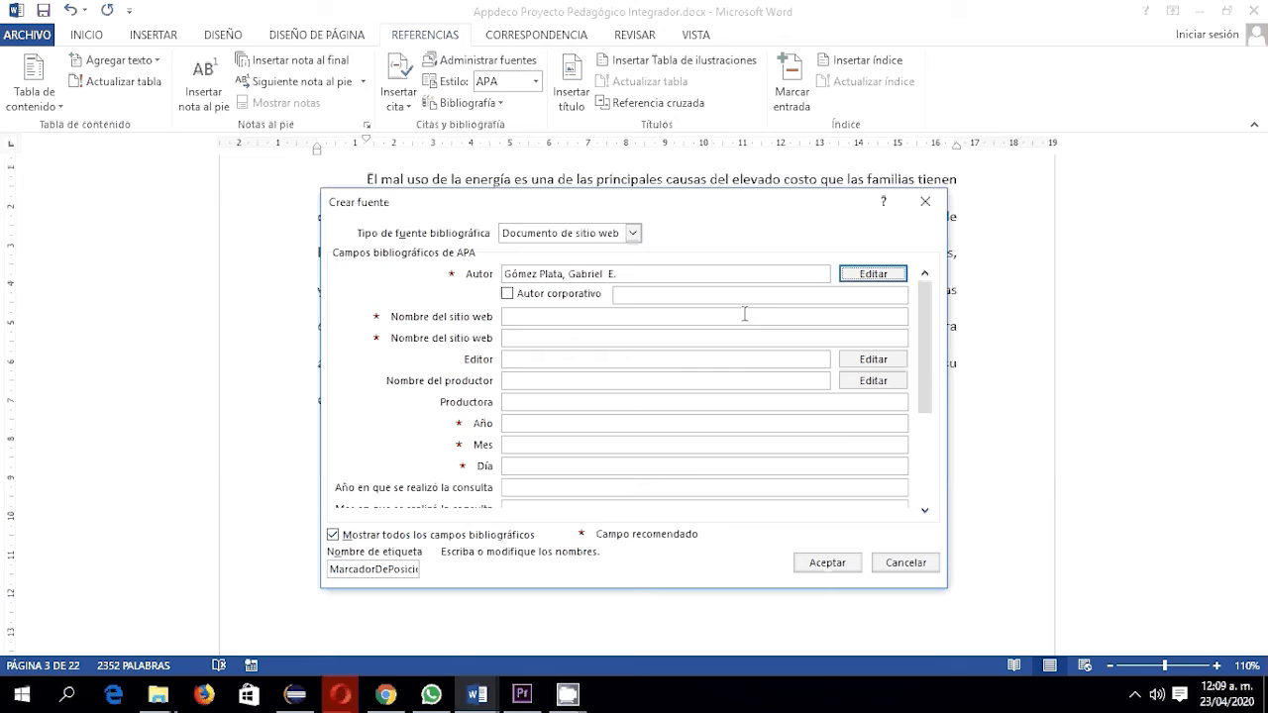
Enter "descartes" as the first website name and set the publication date to year 2010, month mayo, day 14.
left_click(511, 316)
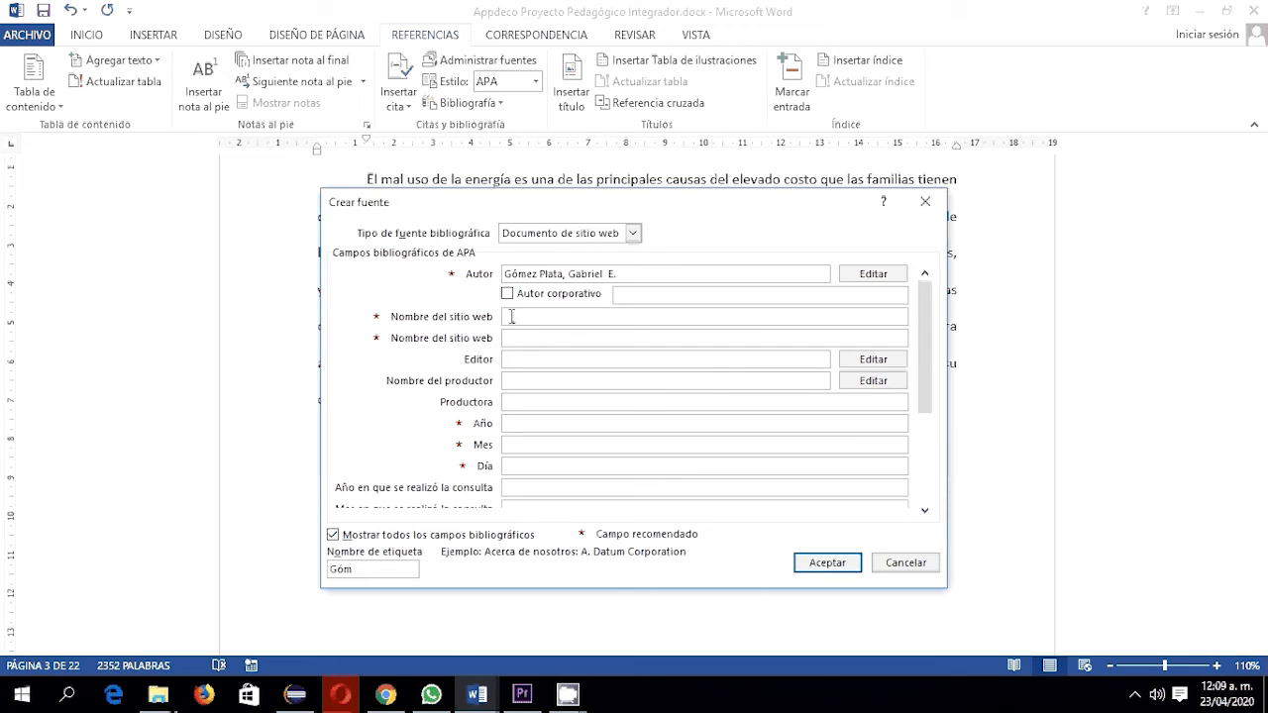
type("descartes")
left_click(511, 360)
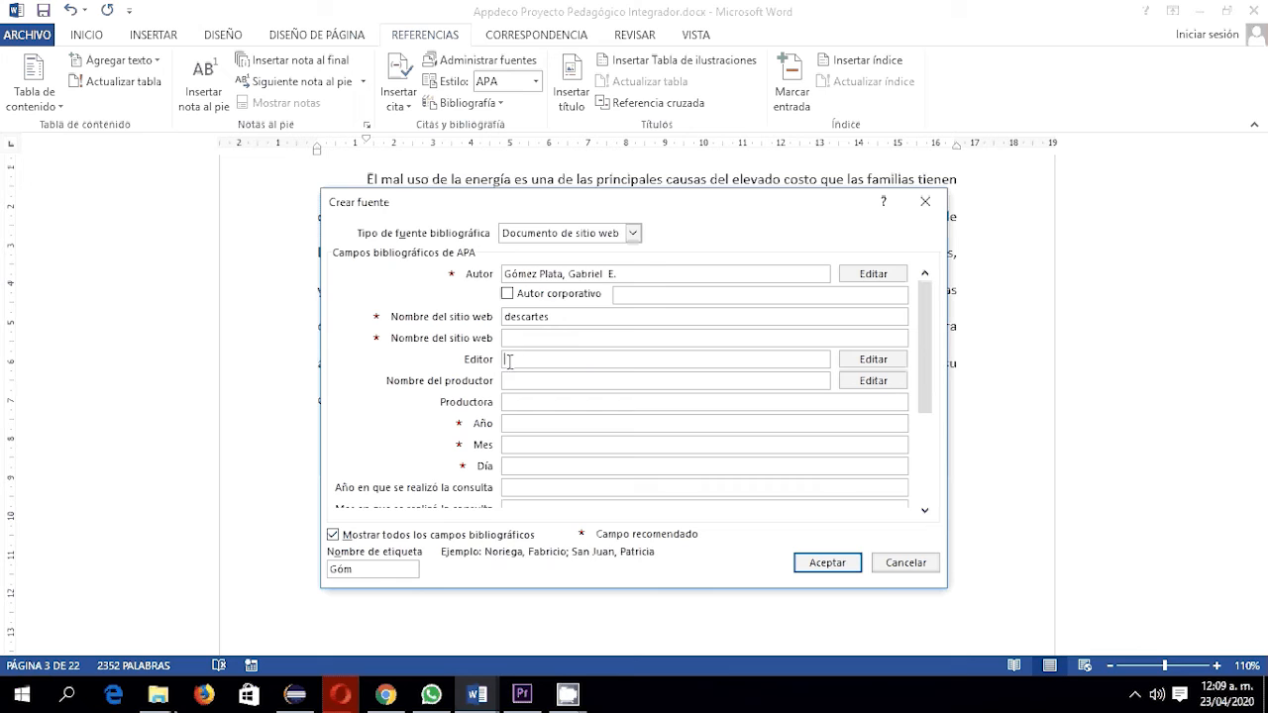
left_click(523, 423)
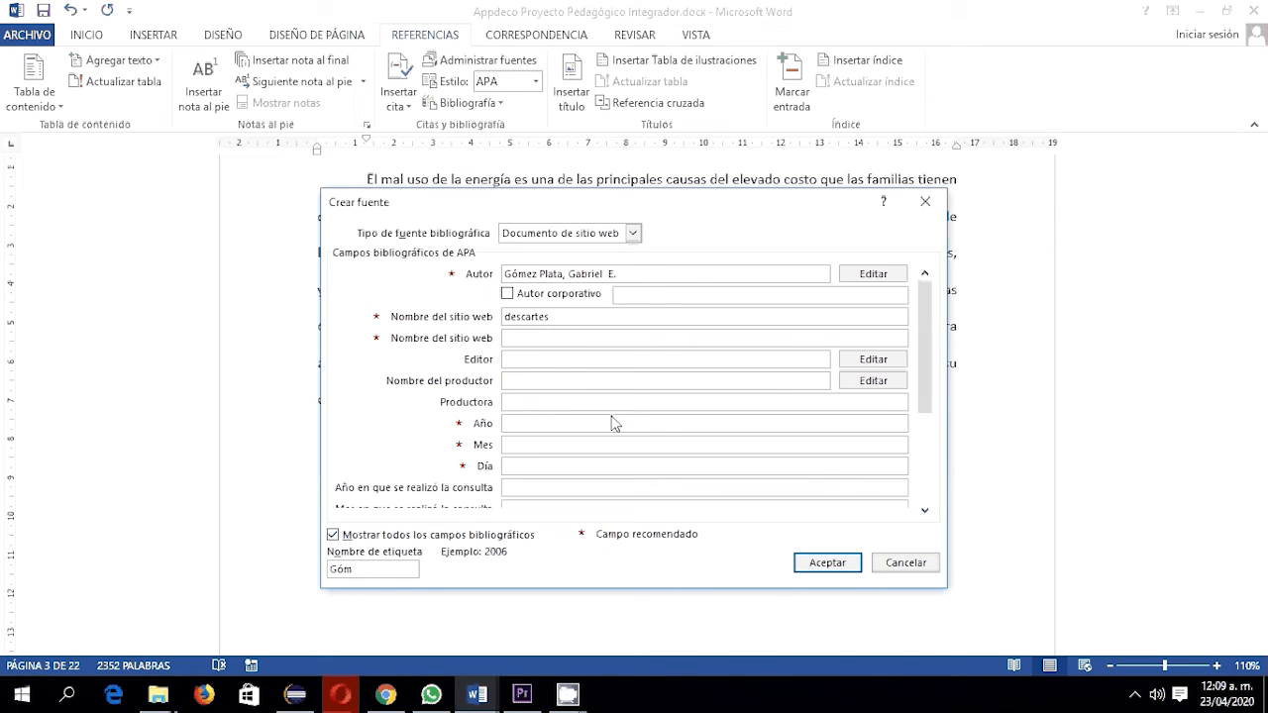
type("2010")
left_click(586, 448)
type("mayo")
left_click(543, 465)
Set the source's consultation date to year 2020, month abril, day 20.
left_click(534, 486)
type("2020")
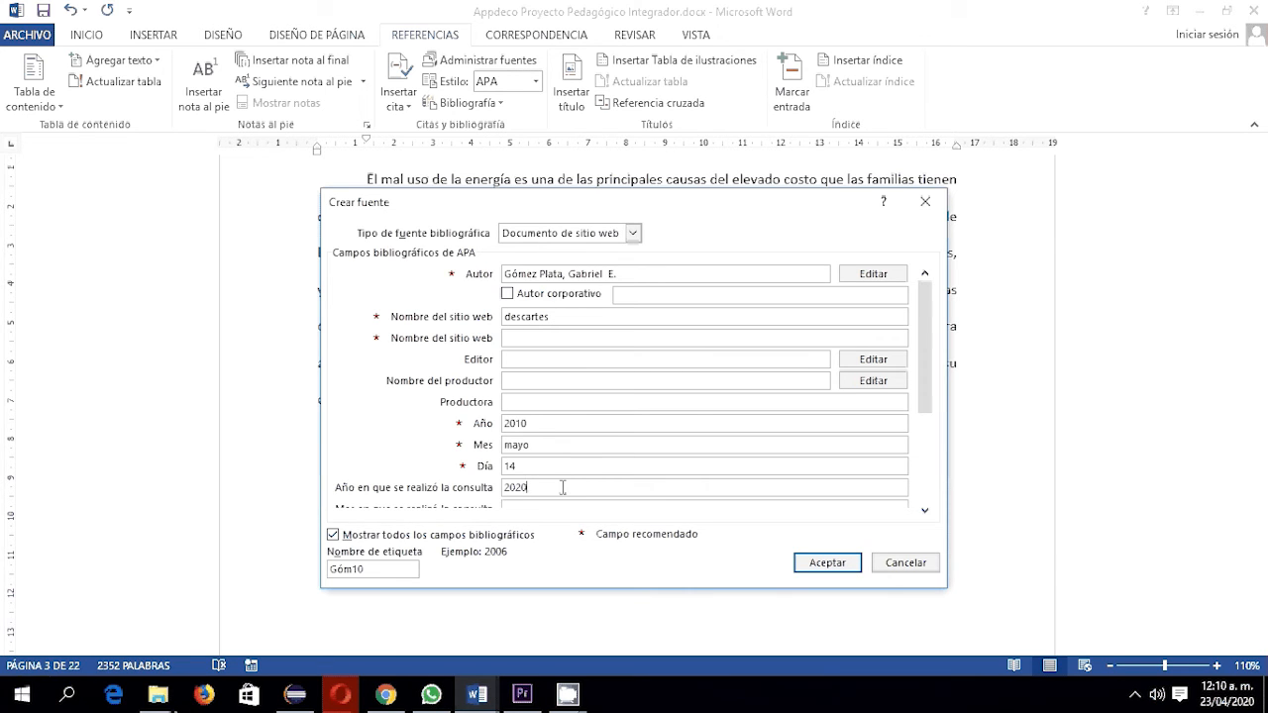
left_click_drag(925, 397, 922, 464)
left_click(530, 382)
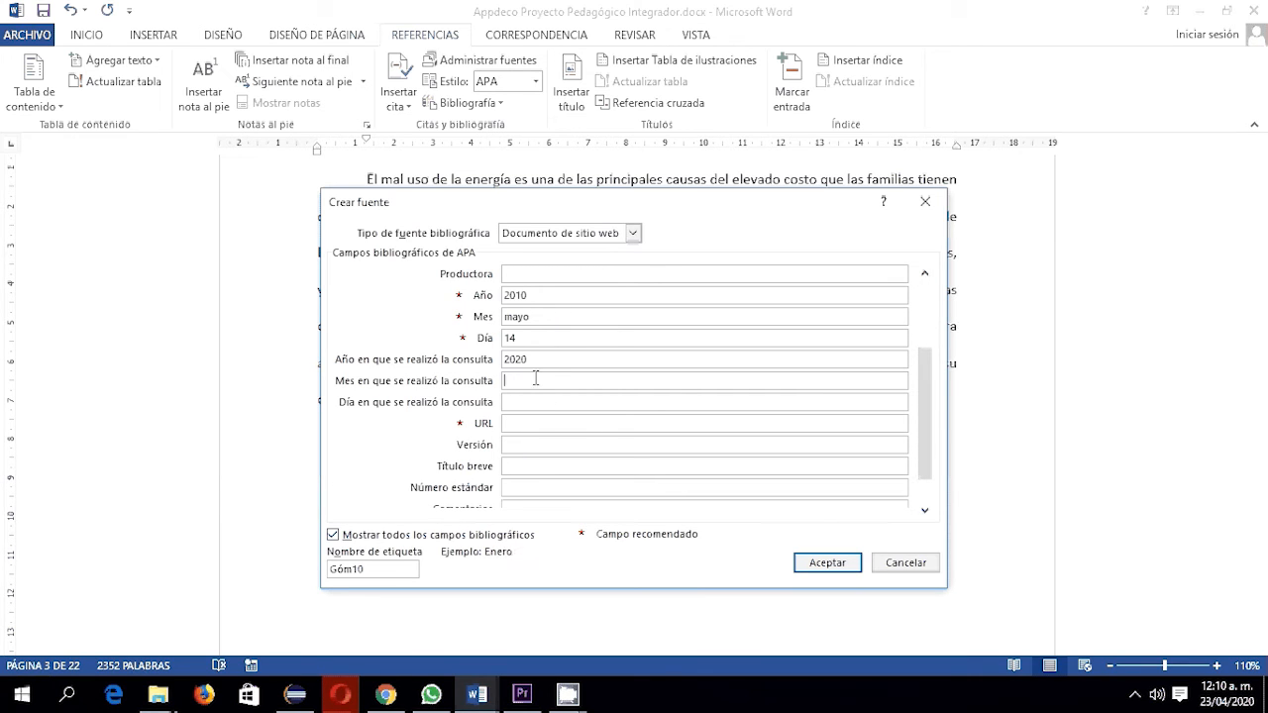
type("abril")
left_click(515, 401)
type("20")
left_click_drag(917, 451, 918, 472)
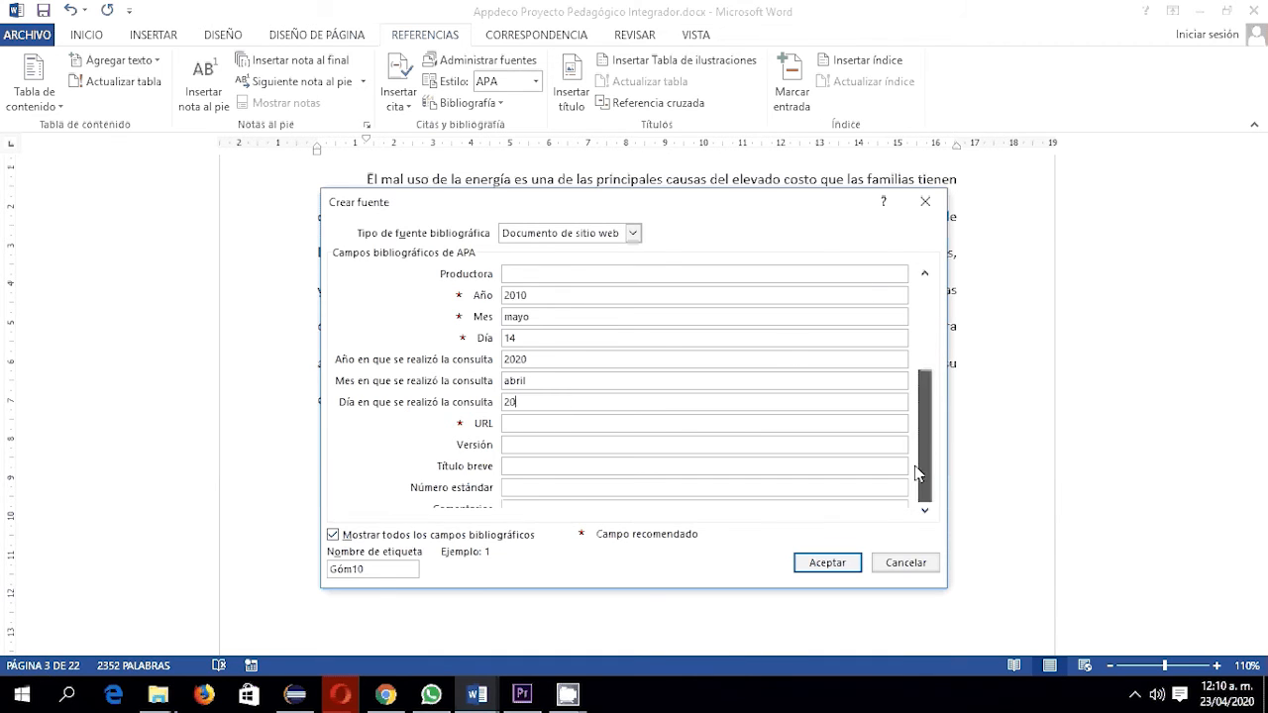
left_click(571, 383)
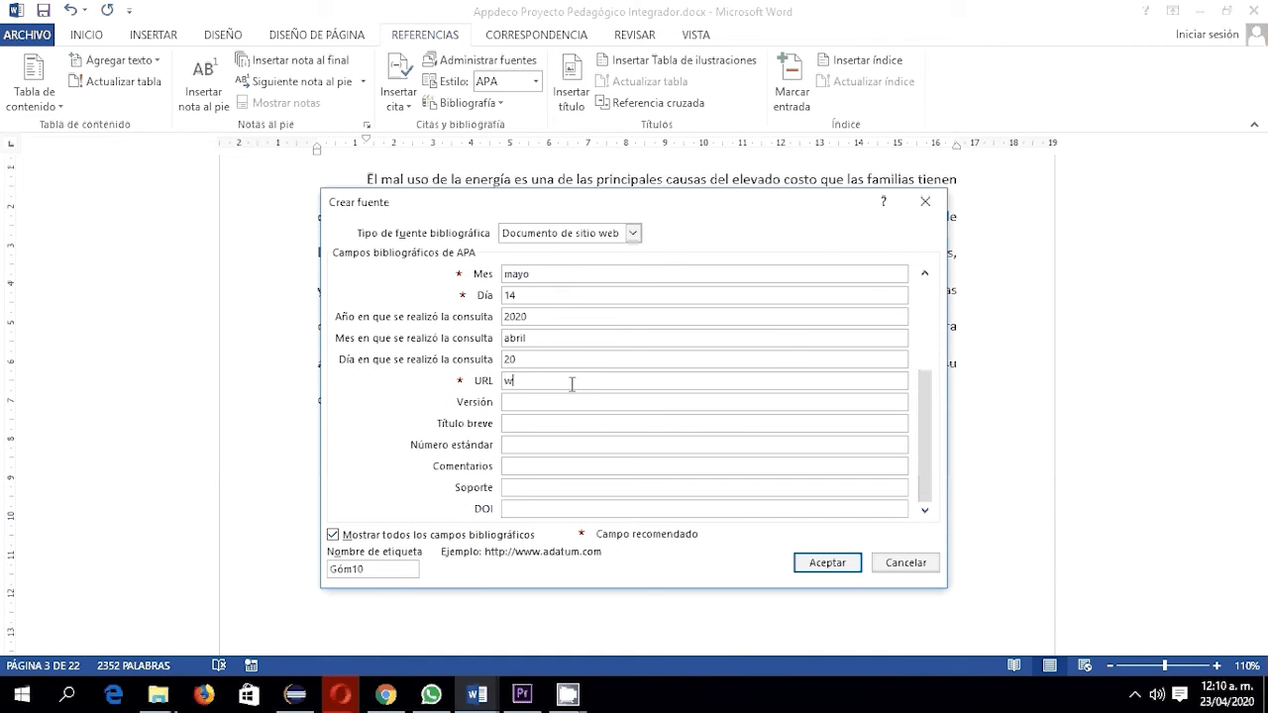
type("www.descartes.com")
left_click(826, 564)
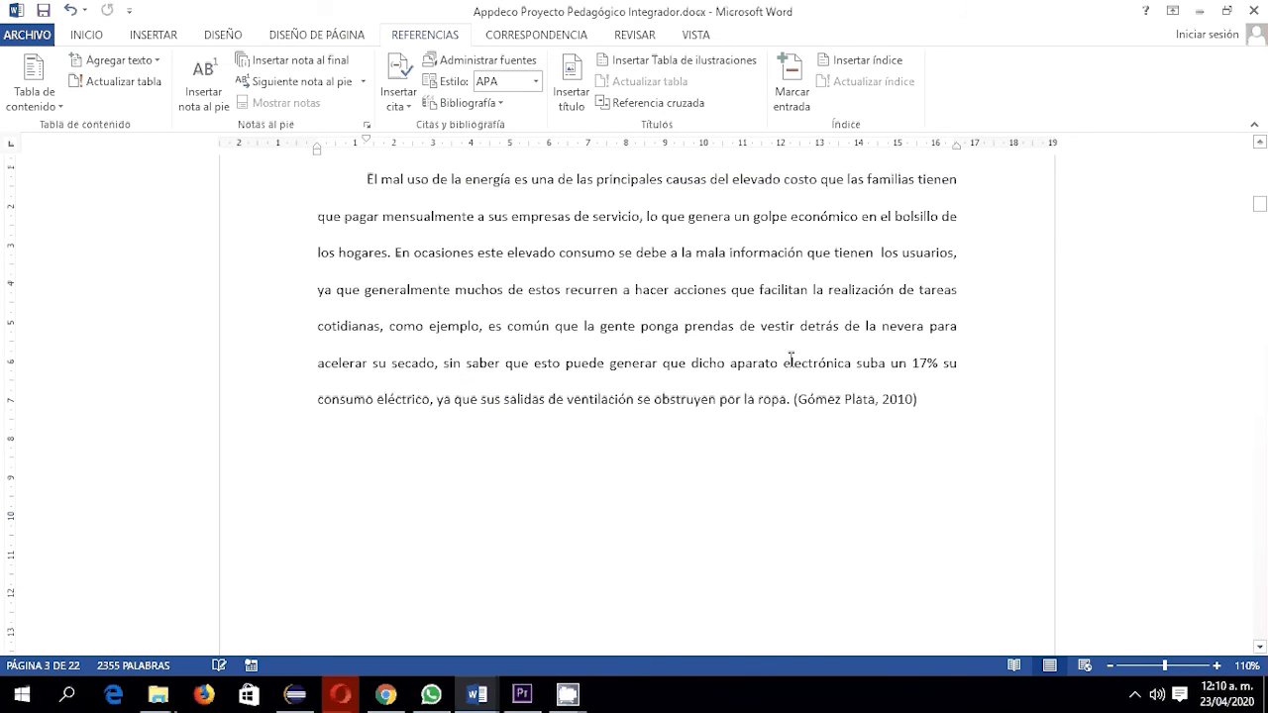
Delete the citation at the end of the energy-misuse paragraph and reinsert it from the saved descartes source.
left_click(810, 400)
left_click_drag(789, 408, 904, 403)
key("Delete")
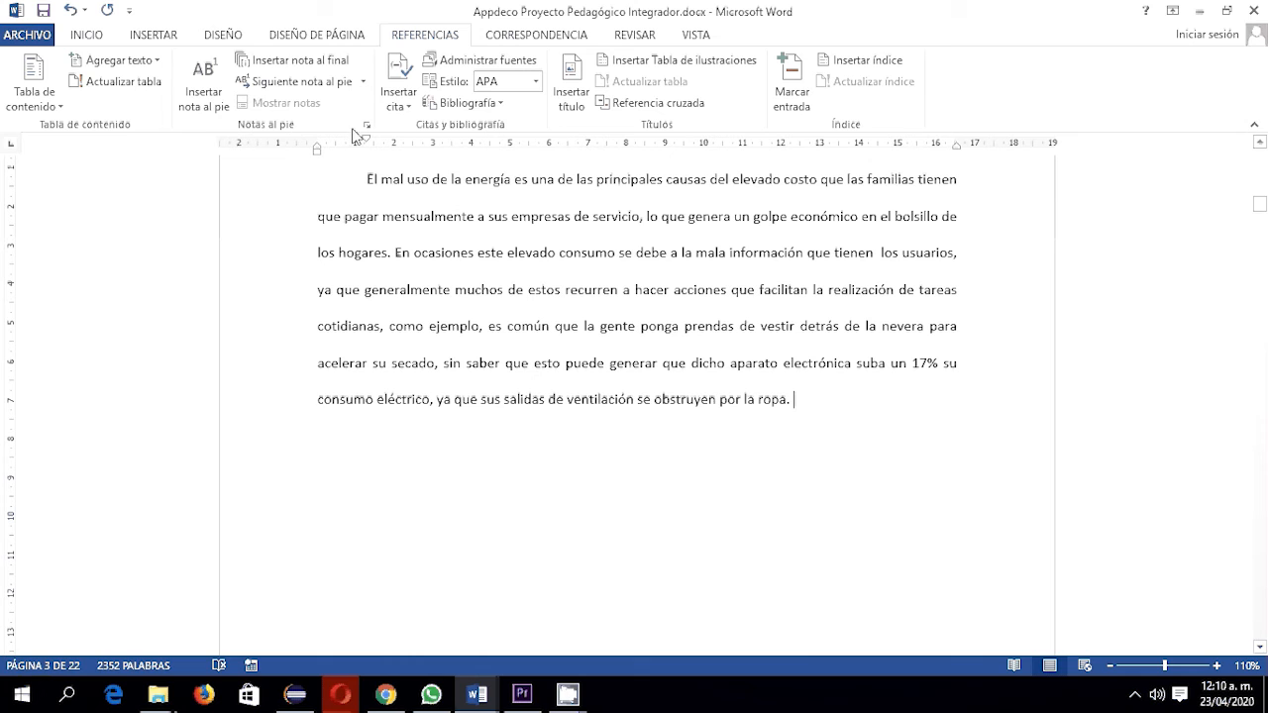
left_click(397, 85)
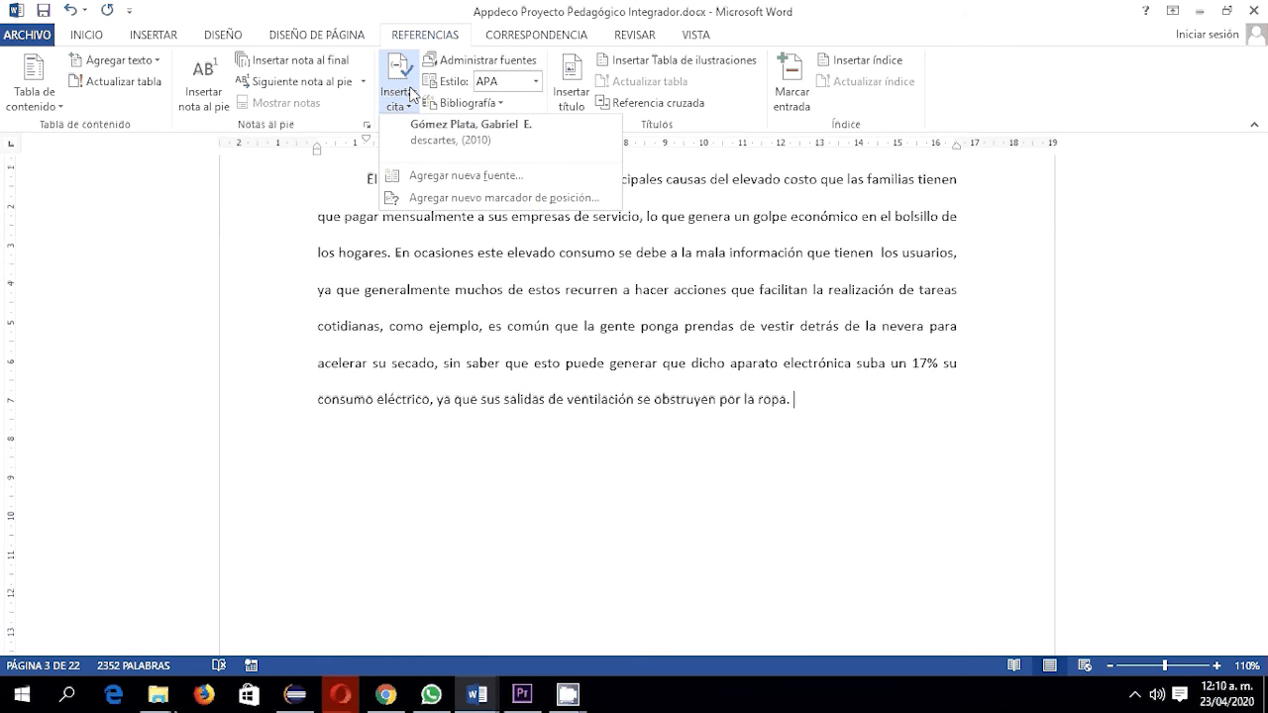
left_click(459, 139)
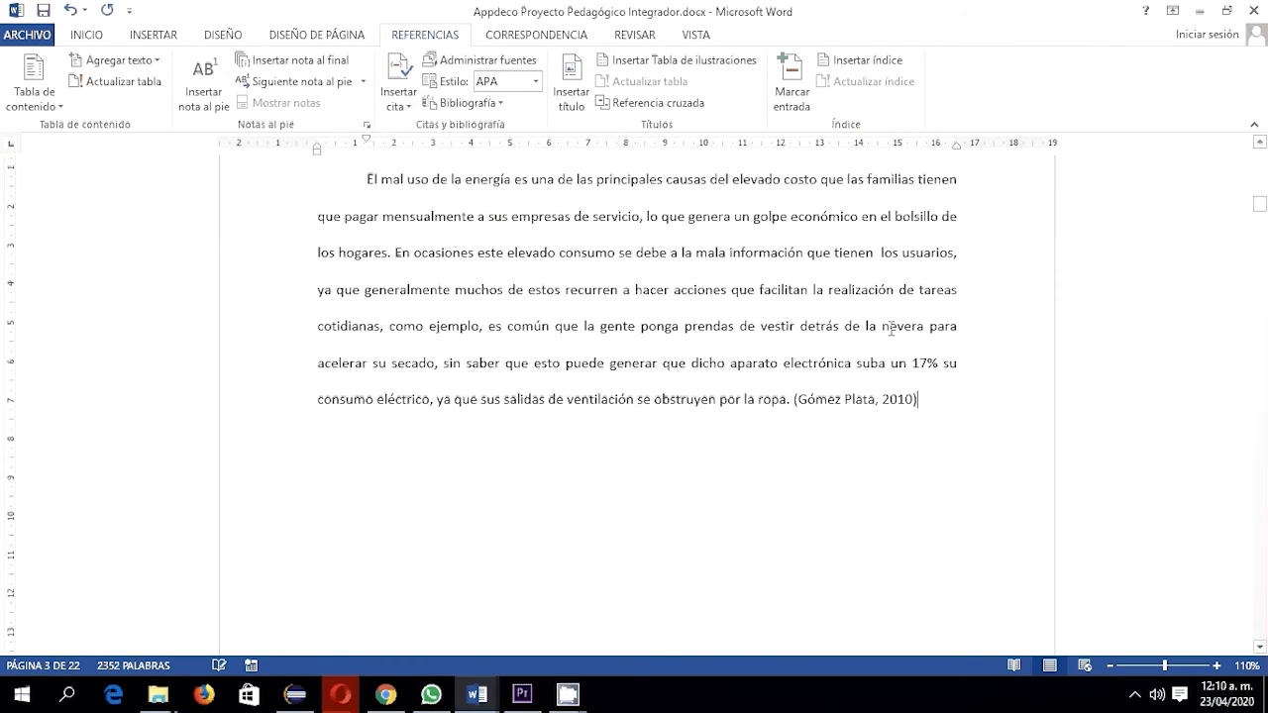
Enclose the whole paragraph under the Alcance heading in quotation marks to present it as a direct quote.
scroll(775, 448, "down", 10)
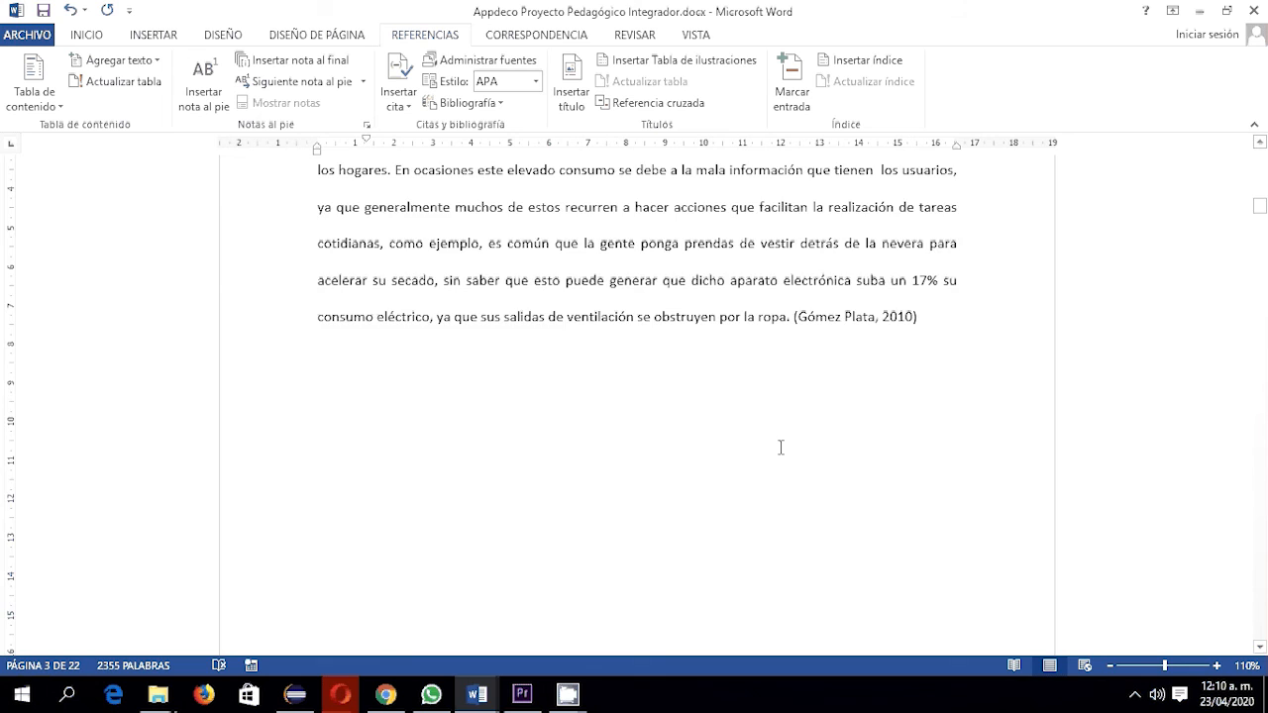
scroll(735, 445, "up", 2)
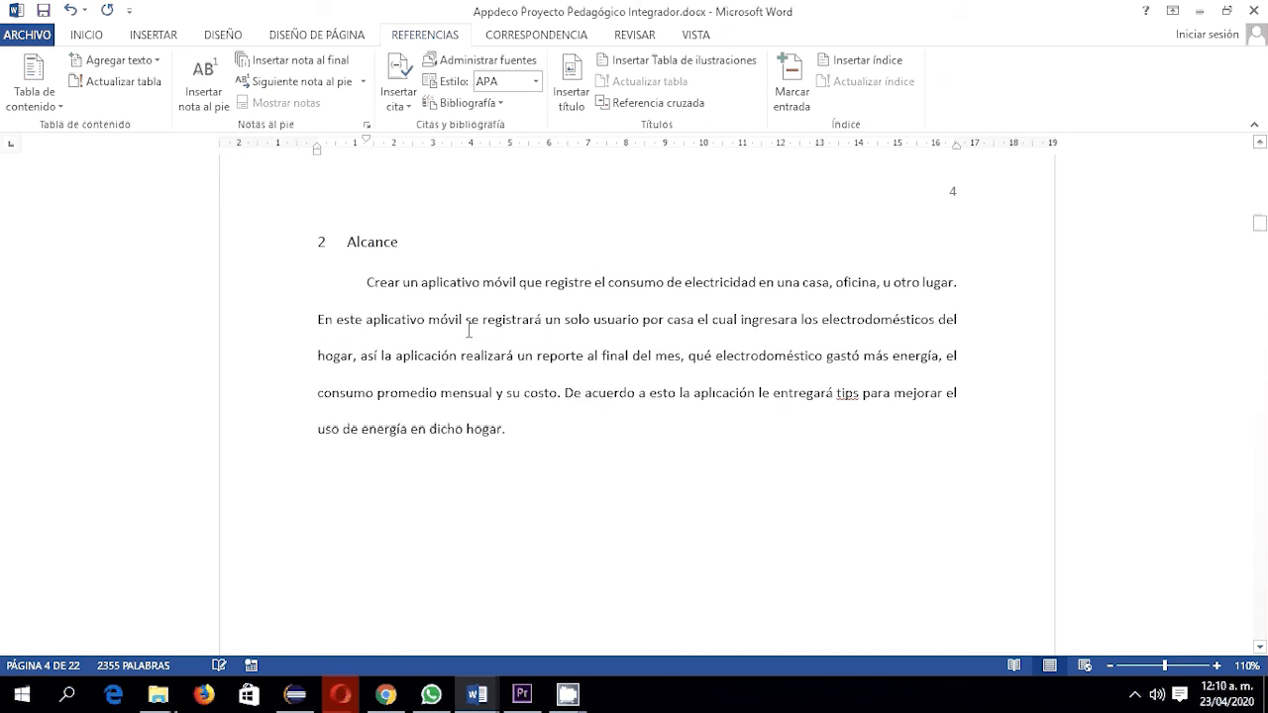
left_click_drag(367, 286, 528, 440)
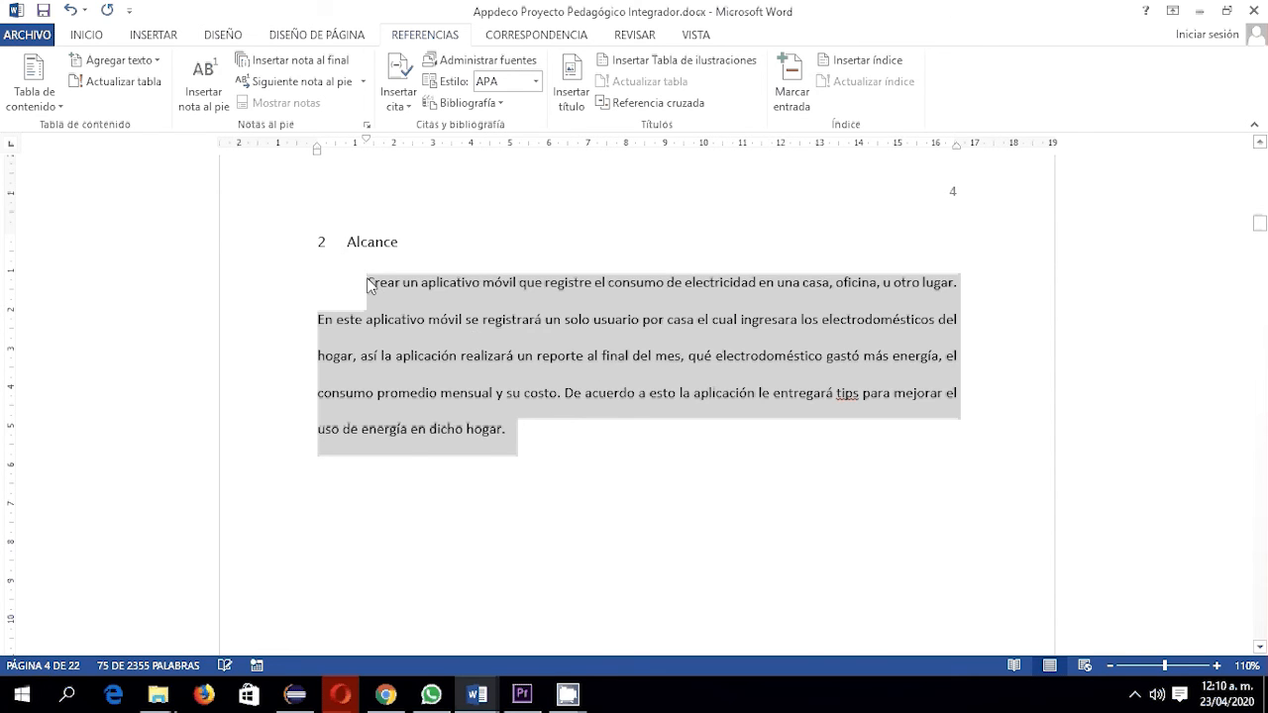
left_click(368, 282)
type("\"")
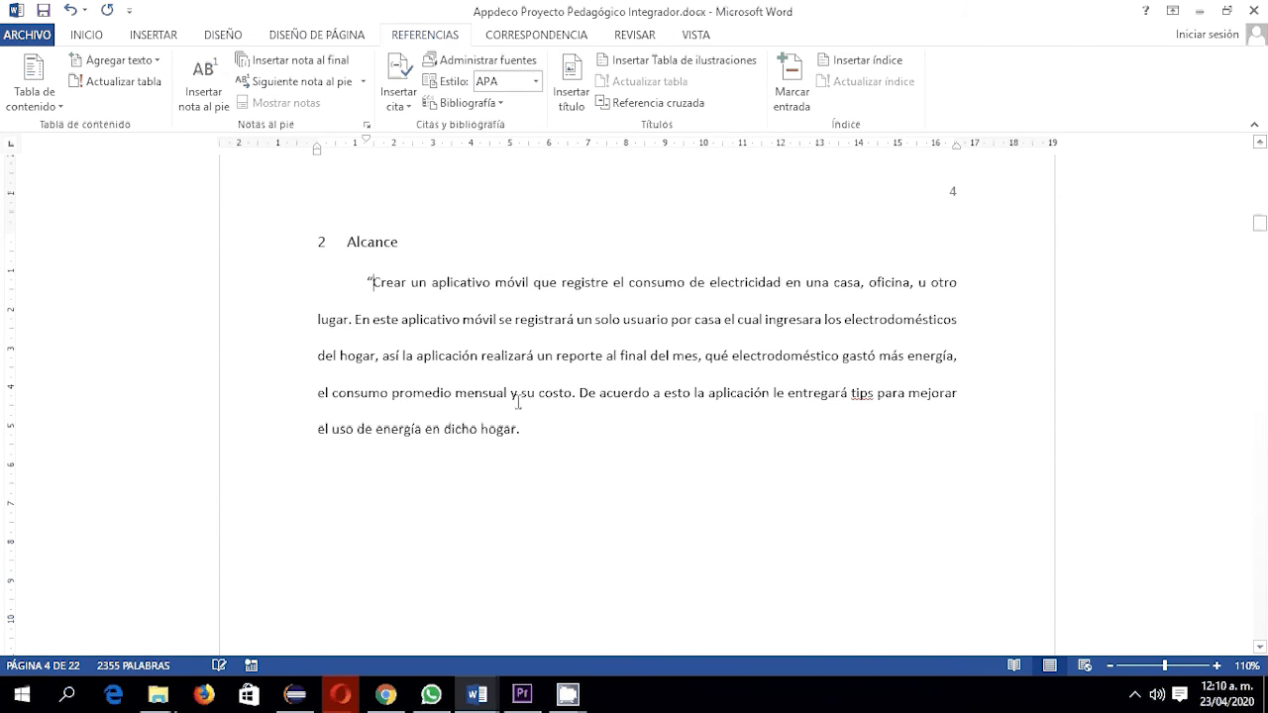
left_click(523, 429)
type("\"")
Start a new citation source after the quoted Alcance paragraph and set its source type to Sitio web.
left_click(409, 92)
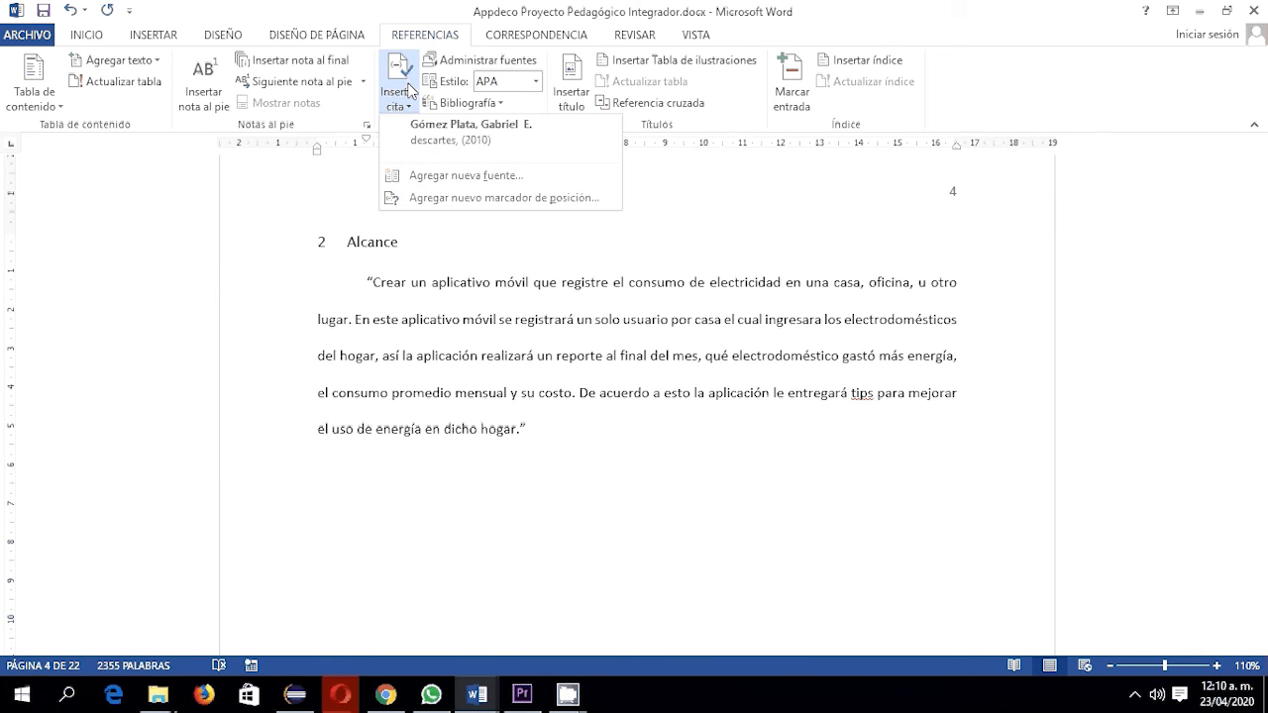
left_click(529, 200)
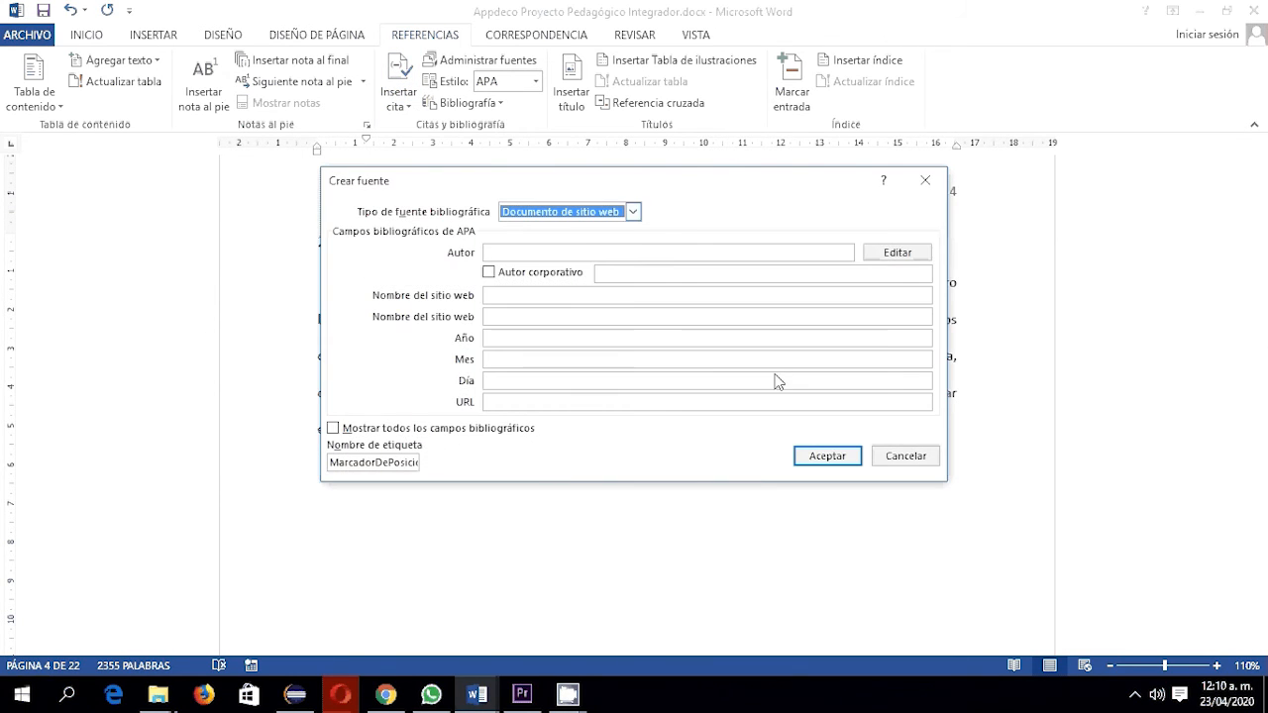
left_click(632, 214)
scroll(634, 256, "up", 2)
scroll(634, 256, "down", 1)
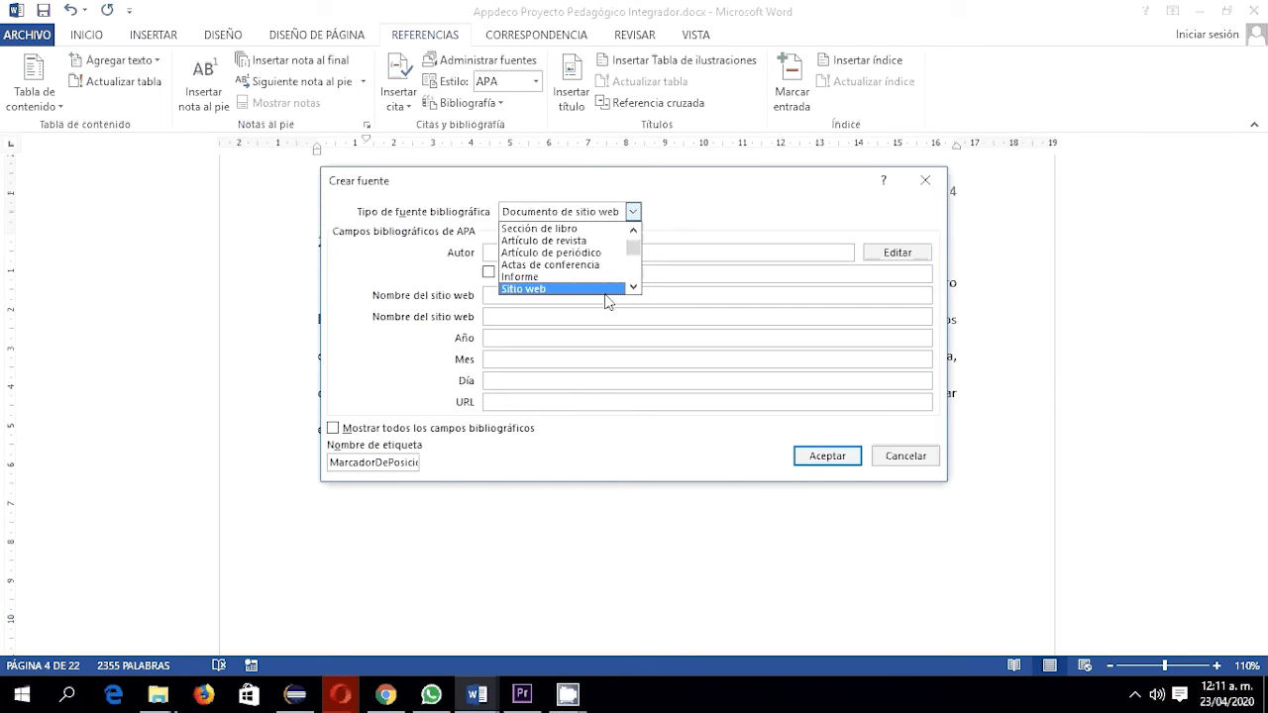
left_click(606, 288)
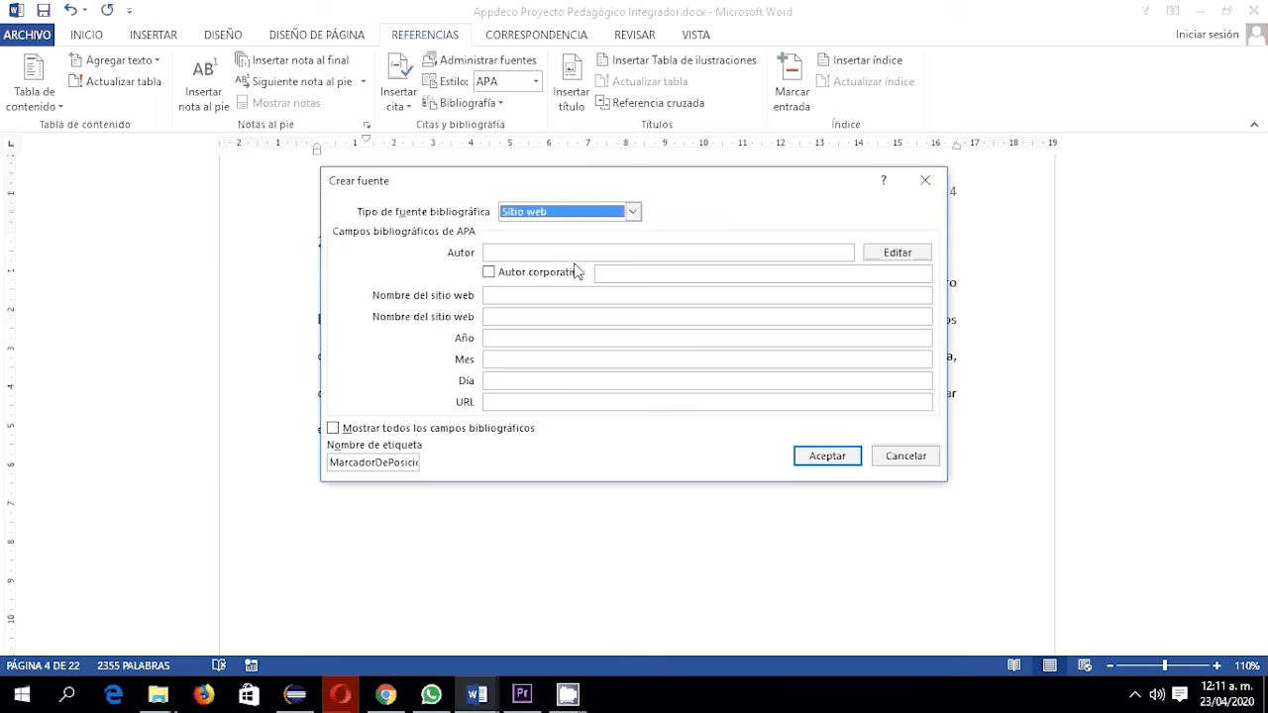
Enter the author's surnames, first name and middle initial through the name editor, and enter "cañas web" as the first website name.
left_click(589, 251)
left_click(898, 252)
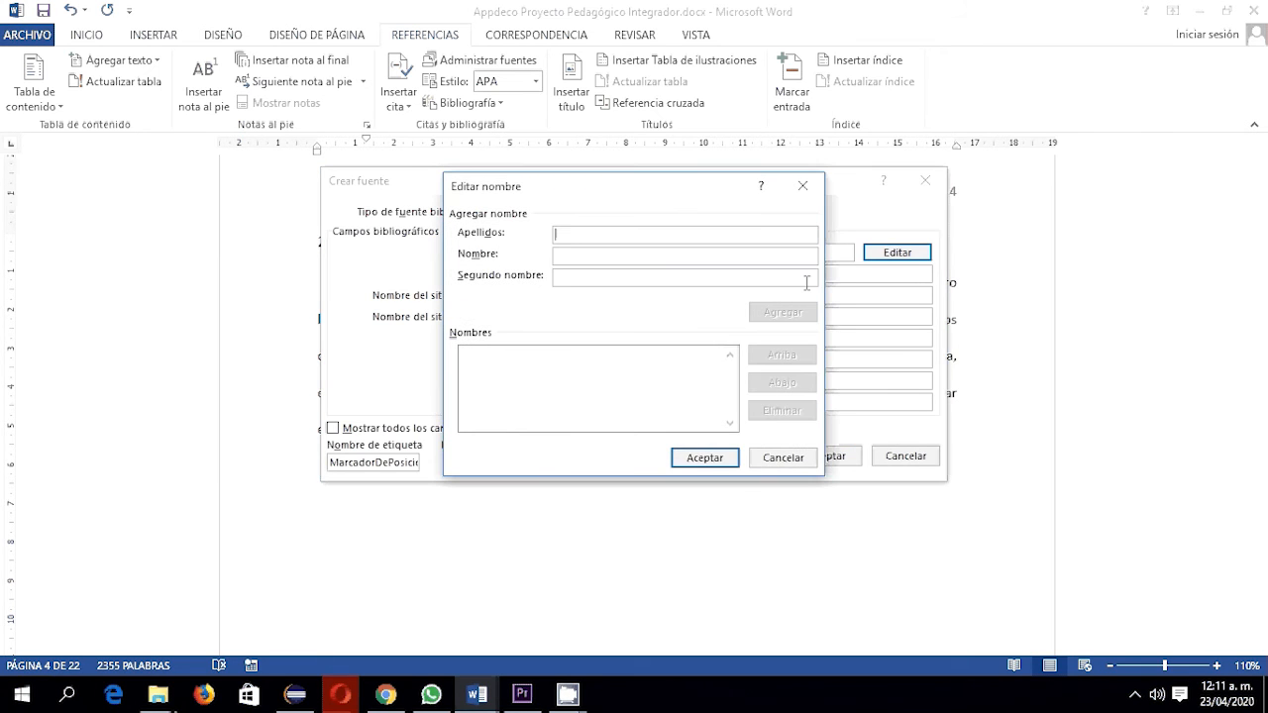
type("Ca")
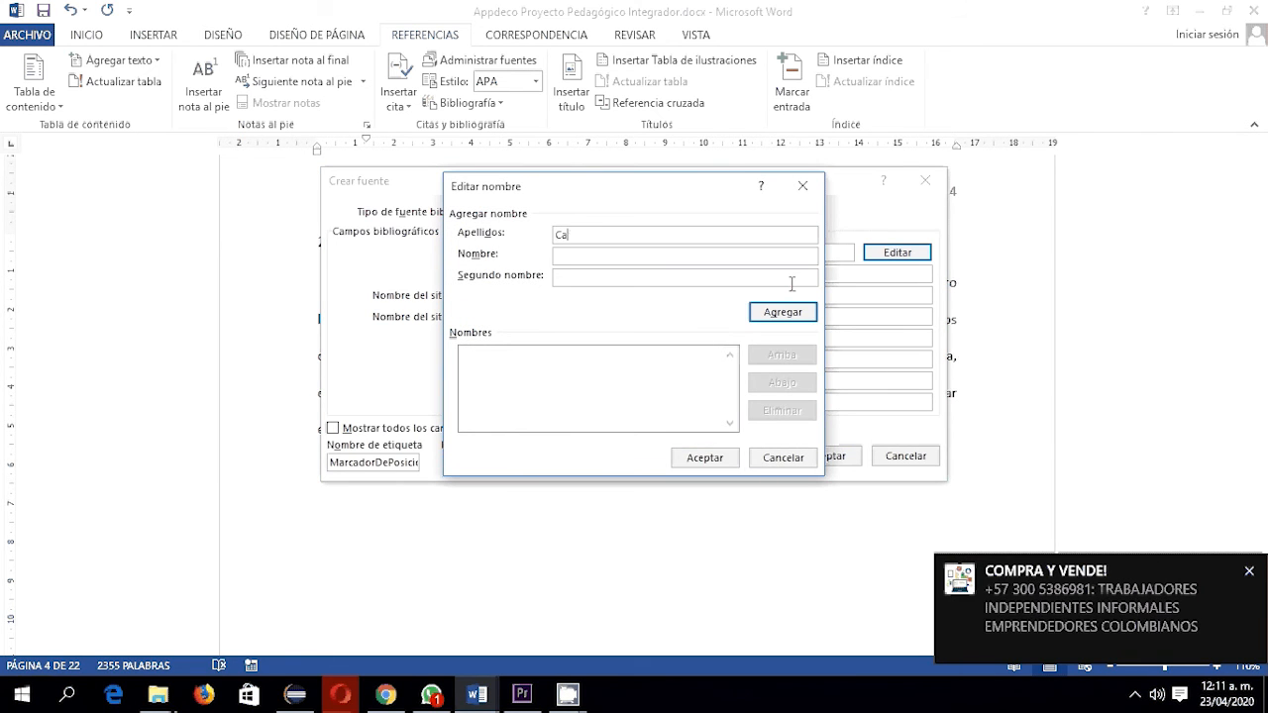
type("ñas Velez")
key("Tab")
type("Jorge")
left_click(580, 277)
type("M.")
left_click(684, 458)
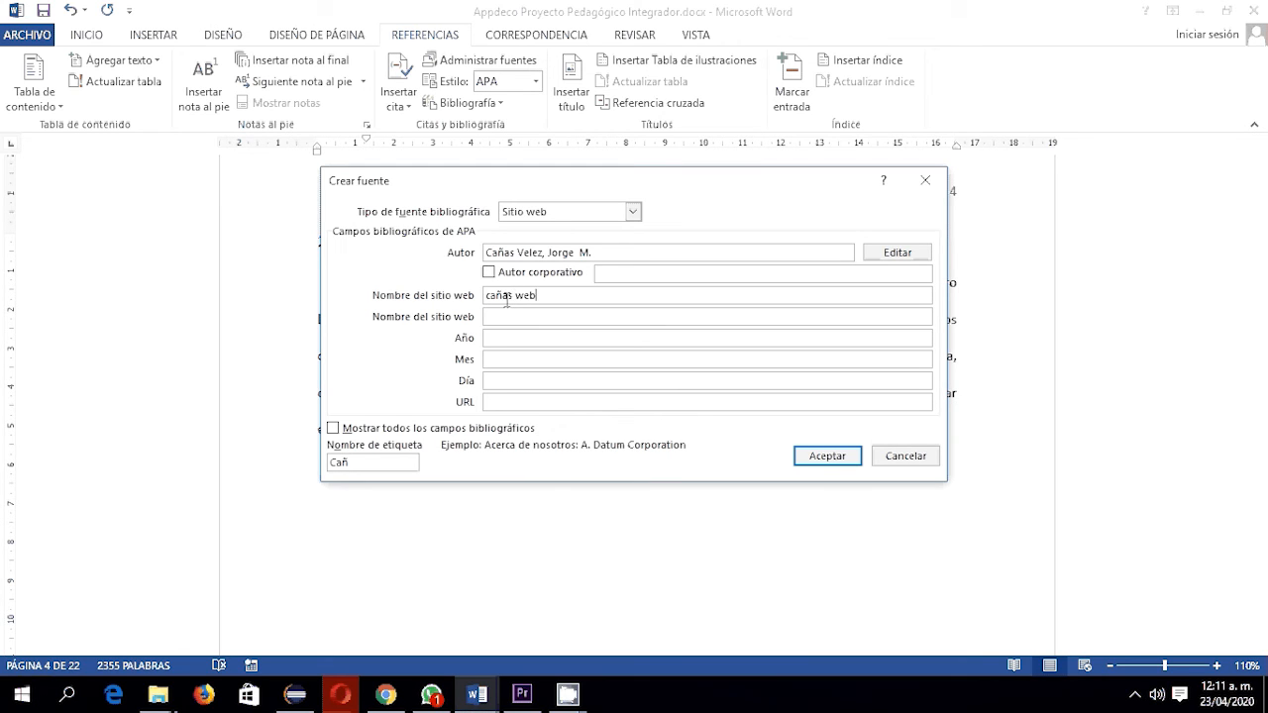
left_click(498, 315)
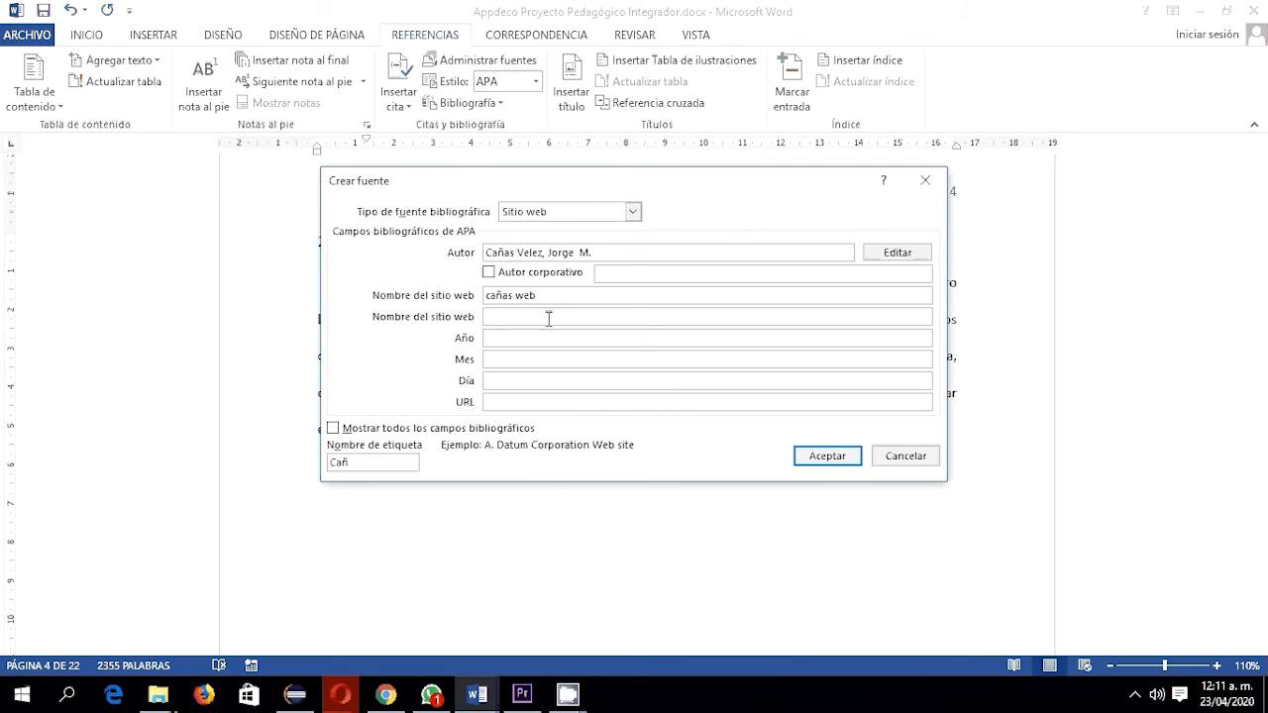
Set the source's publication date to year 2015, month mayo, day 15, displaying all bibliographic fields.
left_click(532, 340)
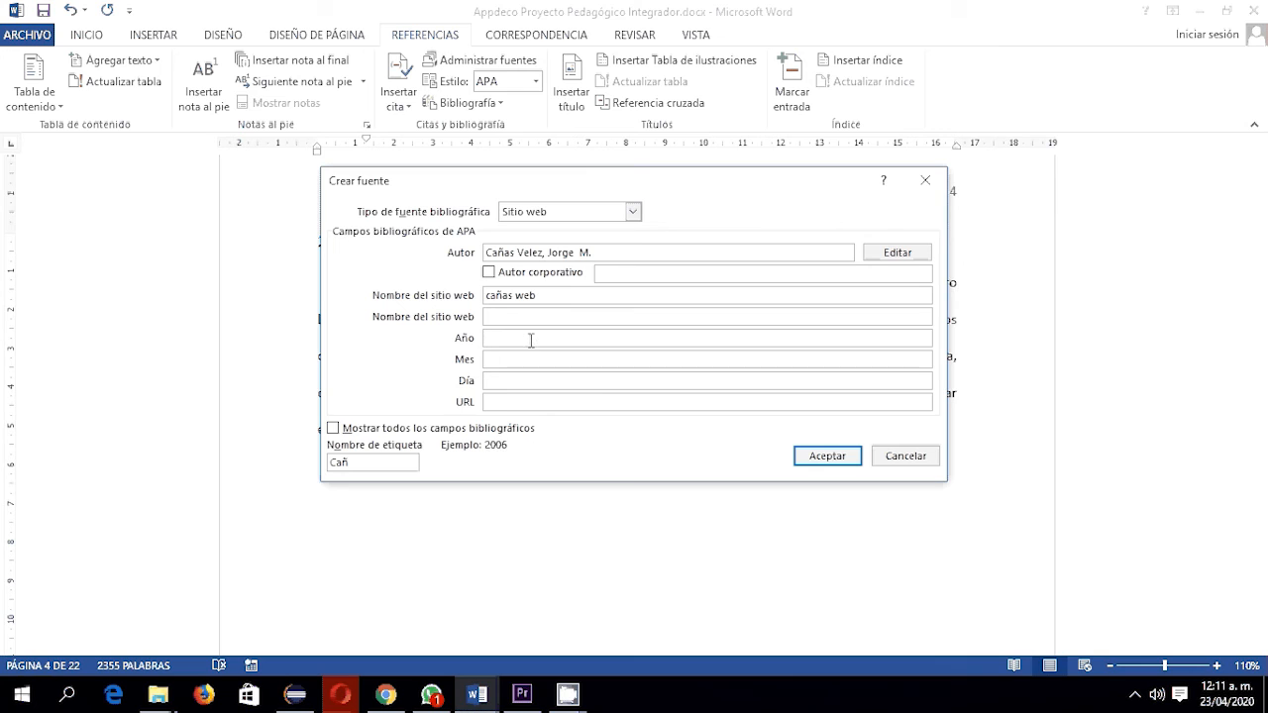
type("2015")
left_click(540, 358)
left_click(333, 429)
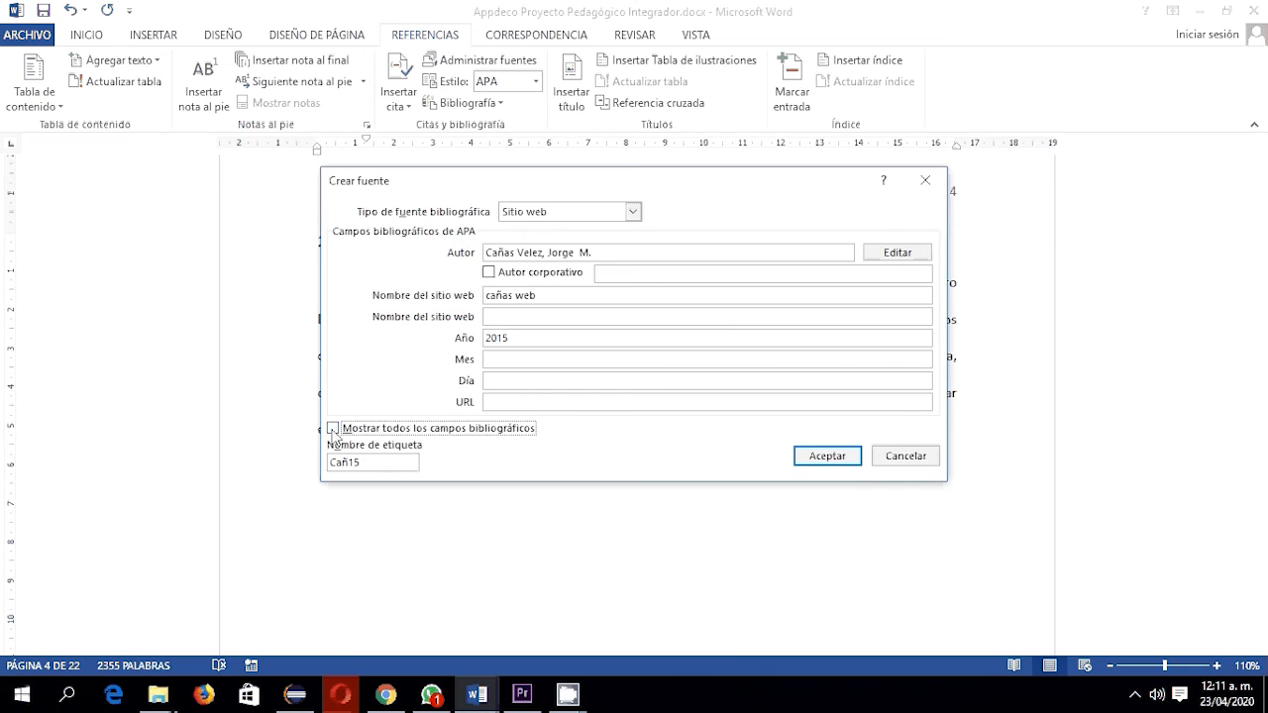
left_click(540, 423)
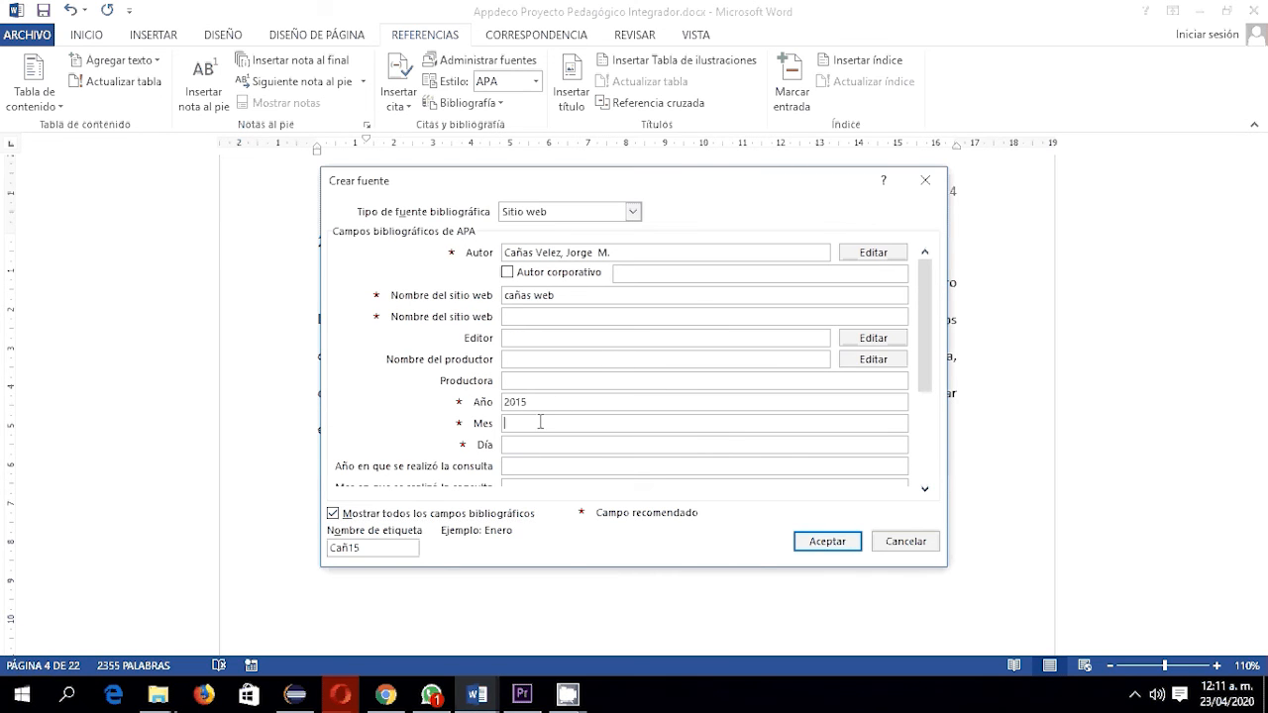
type("mayo")
left_click(579, 445)
type("15")
Set the consultation date to year 2020, month enero, day 14 and create the source, inserting its citation after the quote.
left_click_drag(922, 362, 920, 413)
left_click(529, 381)
type("2020")
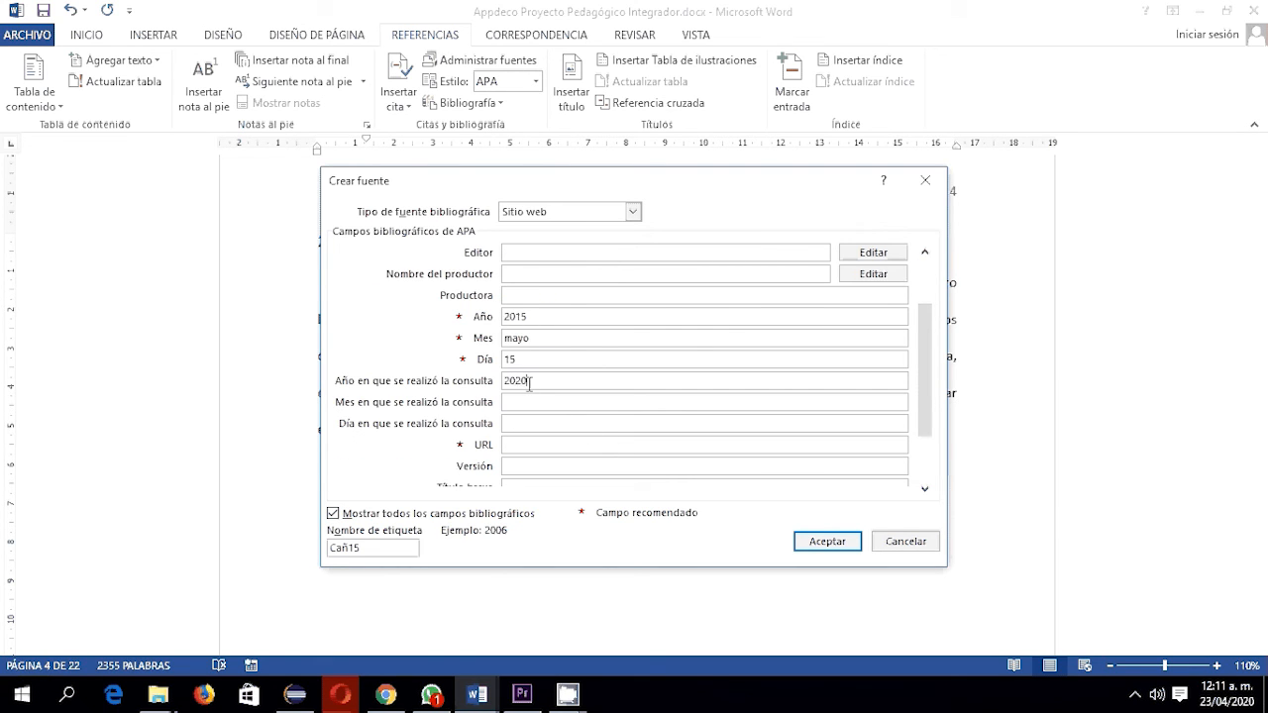
left_click(535, 402)
type("enero")
left_click(570, 423)
type("14")
left_click(828, 541)
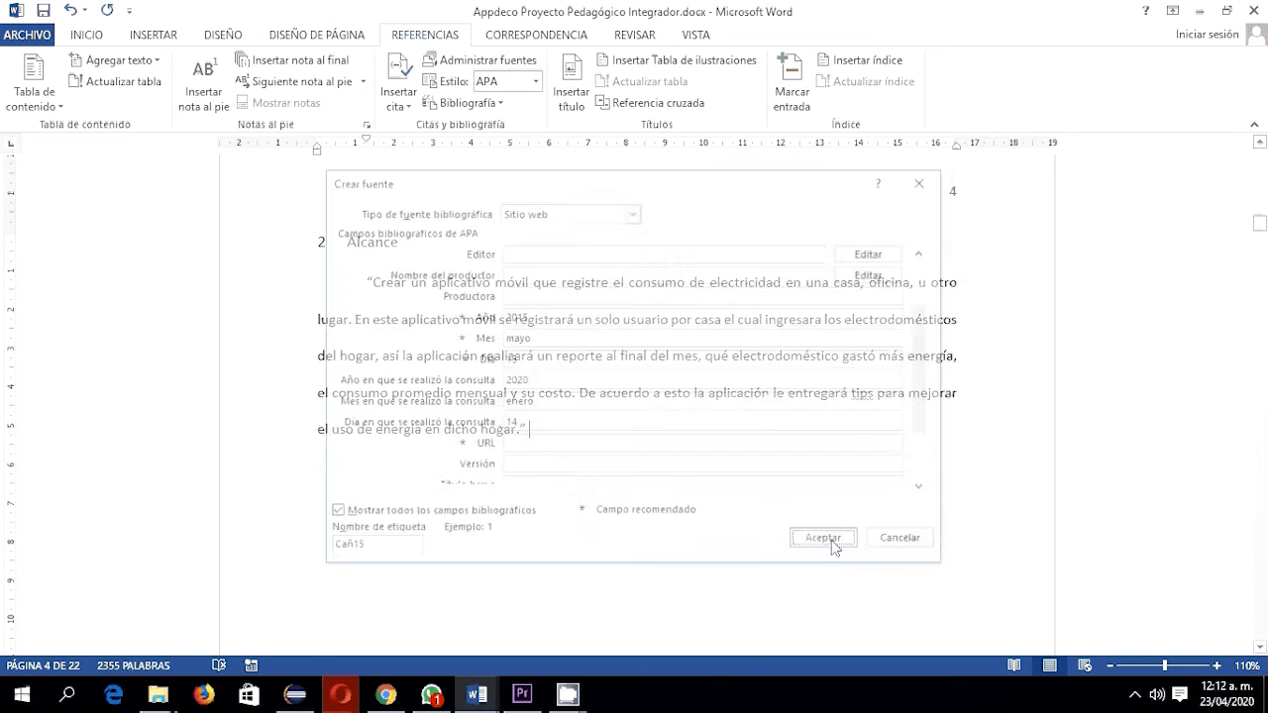
Look through the document from the Alcance citation through the objectives, requirements, abstract and prototype tables, dismissing the incoming message notifications.
scroll(588, 472, "down", 3)
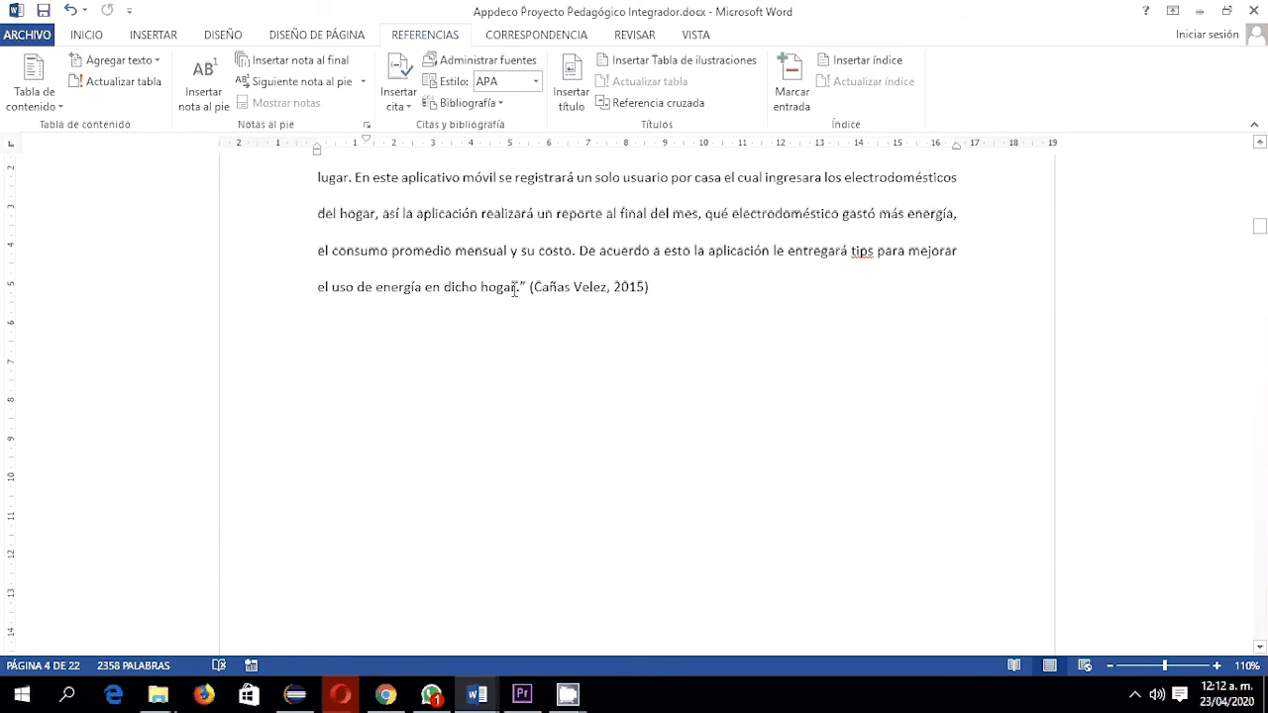
scroll(607, 366, "down", 5)
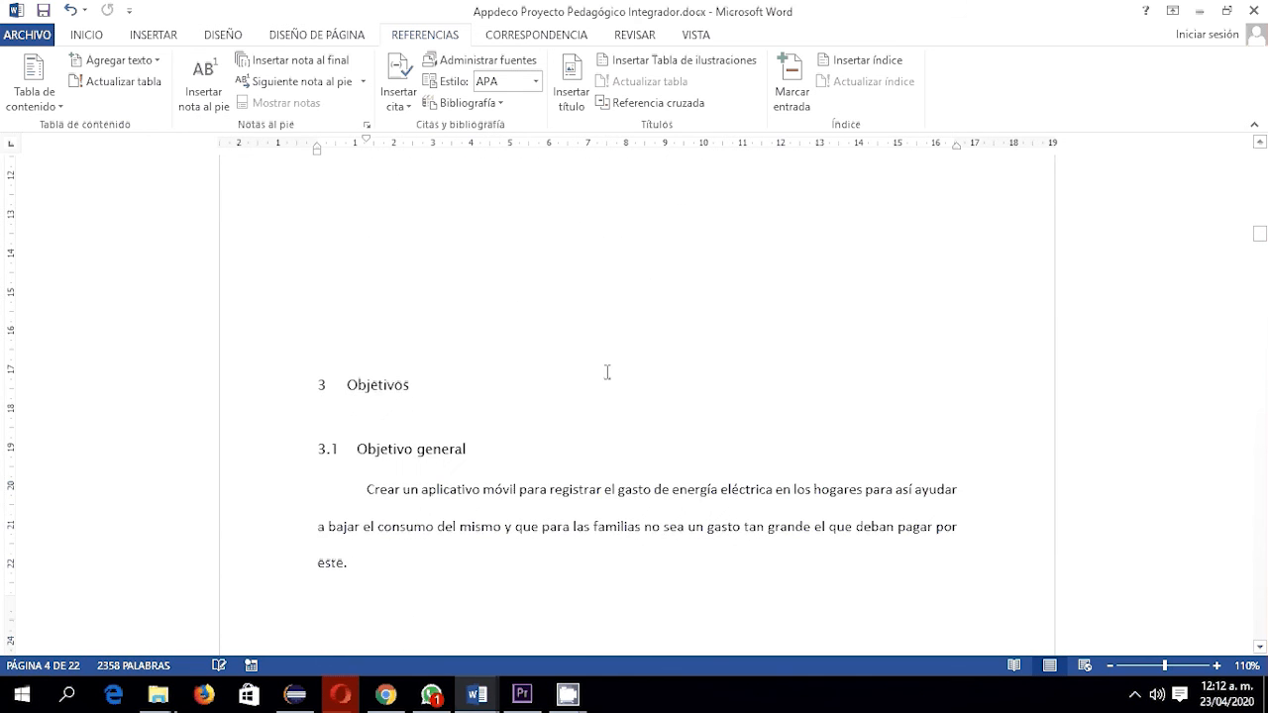
scroll(608, 373, "up", 2)
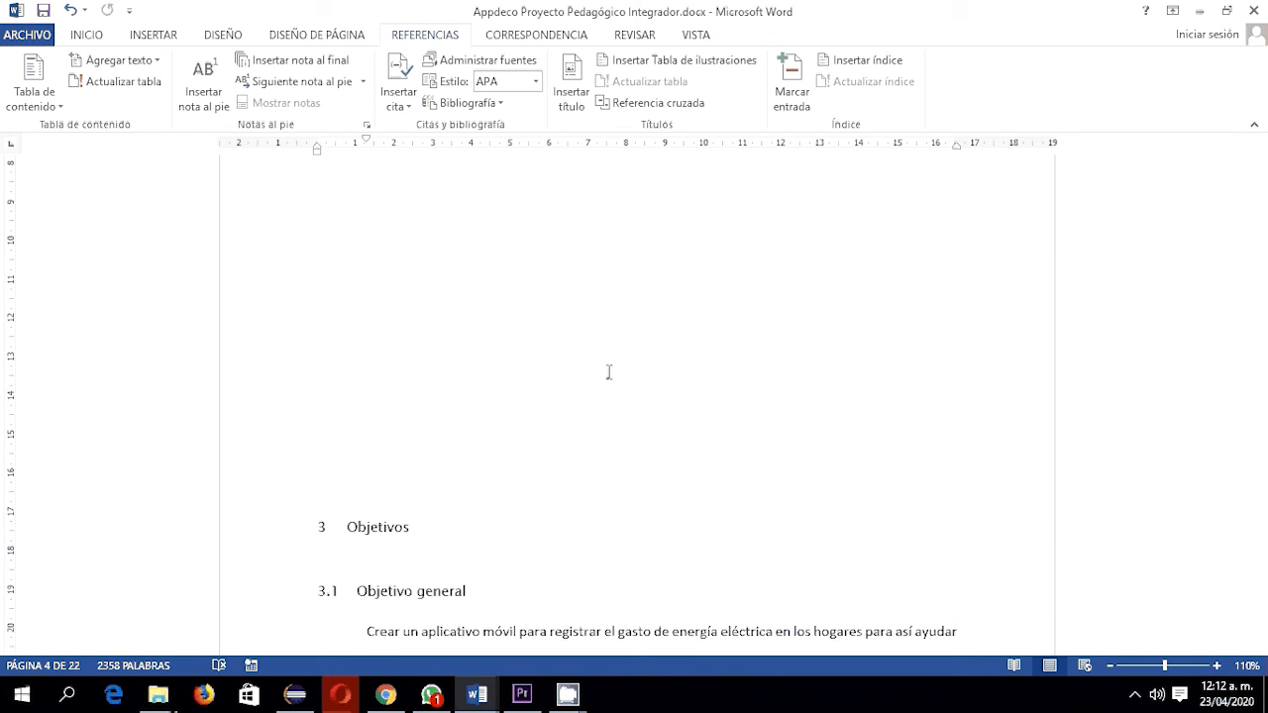
scroll(648, 374, "down", 5)
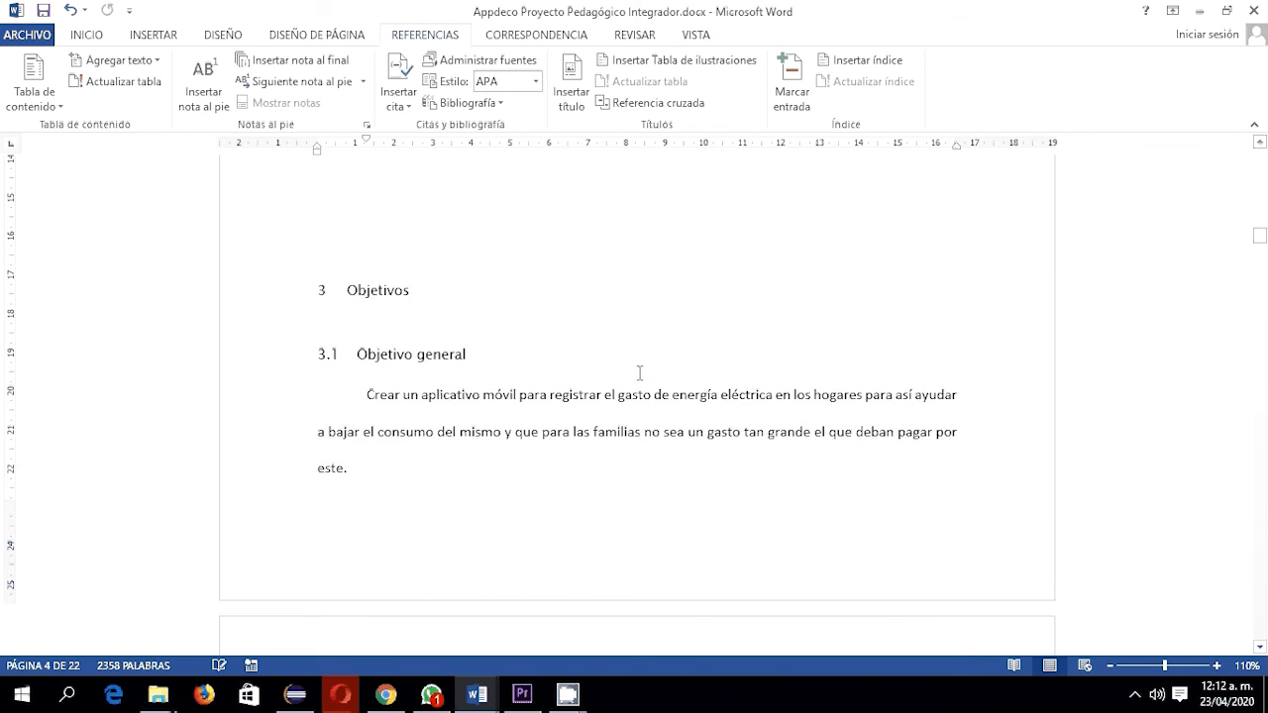
scroll(639, 374, "down", 7)
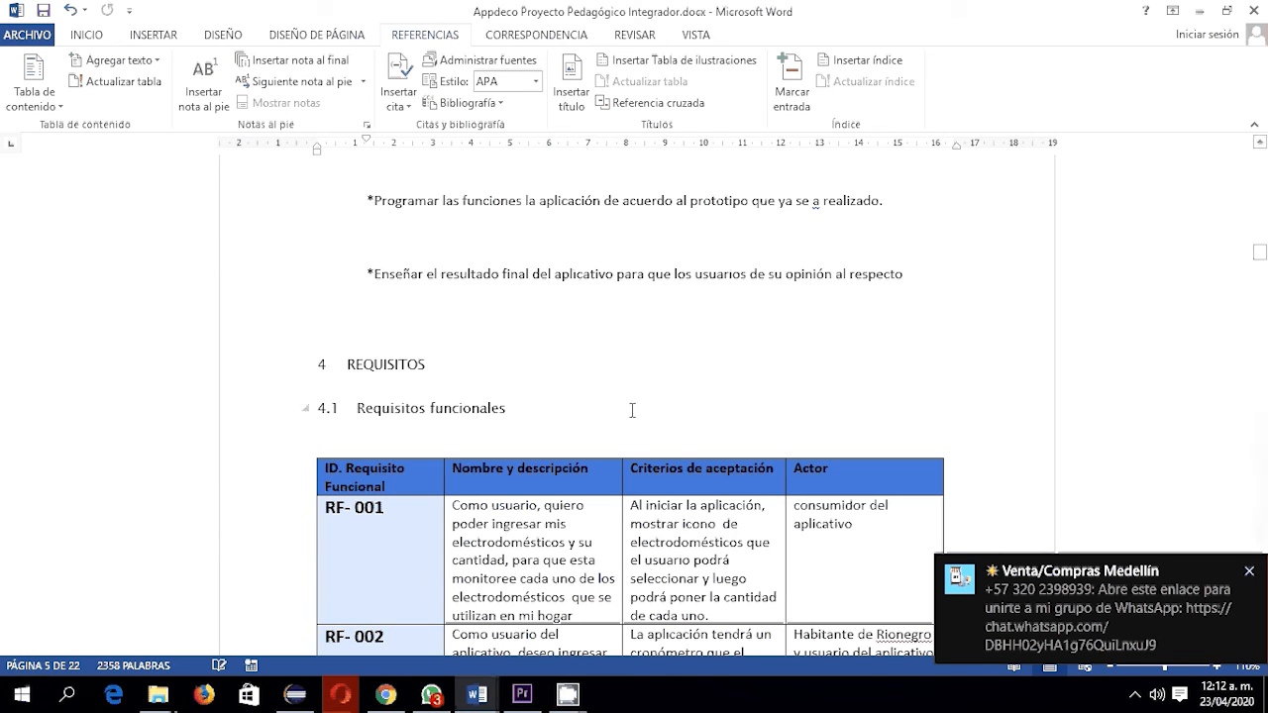
left_click(1249, 572)
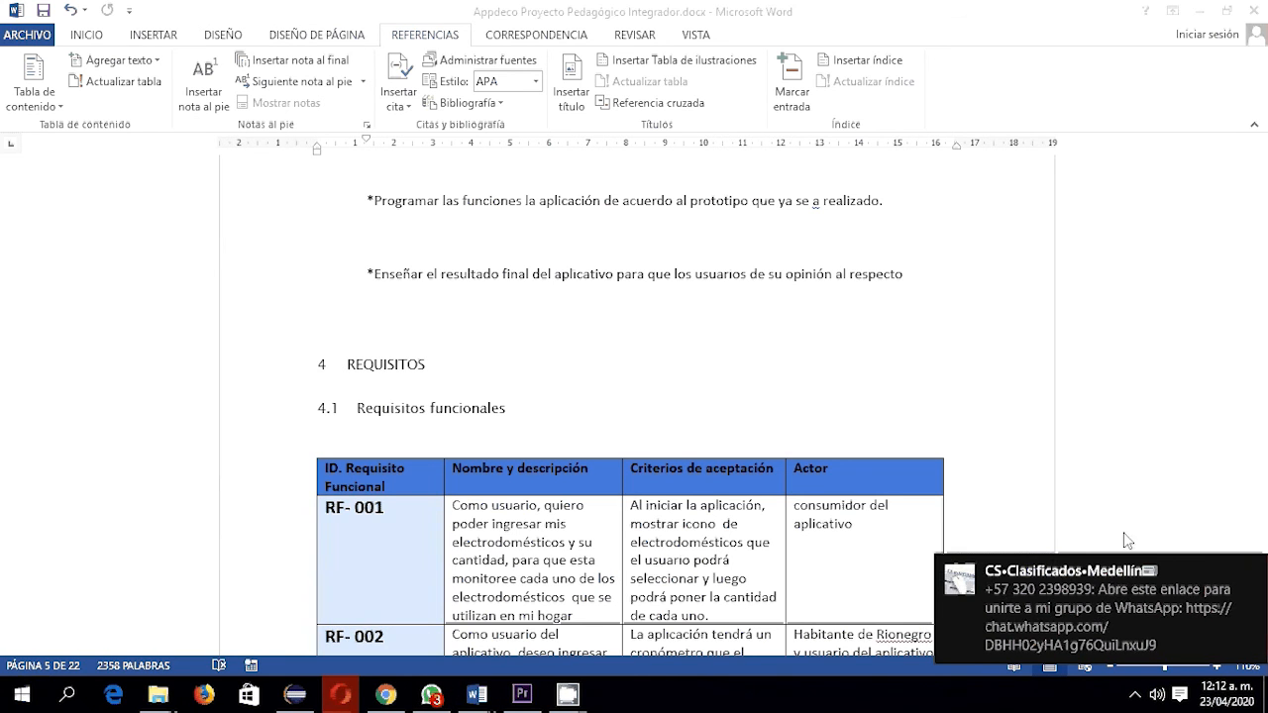
left_click(1252, 575)
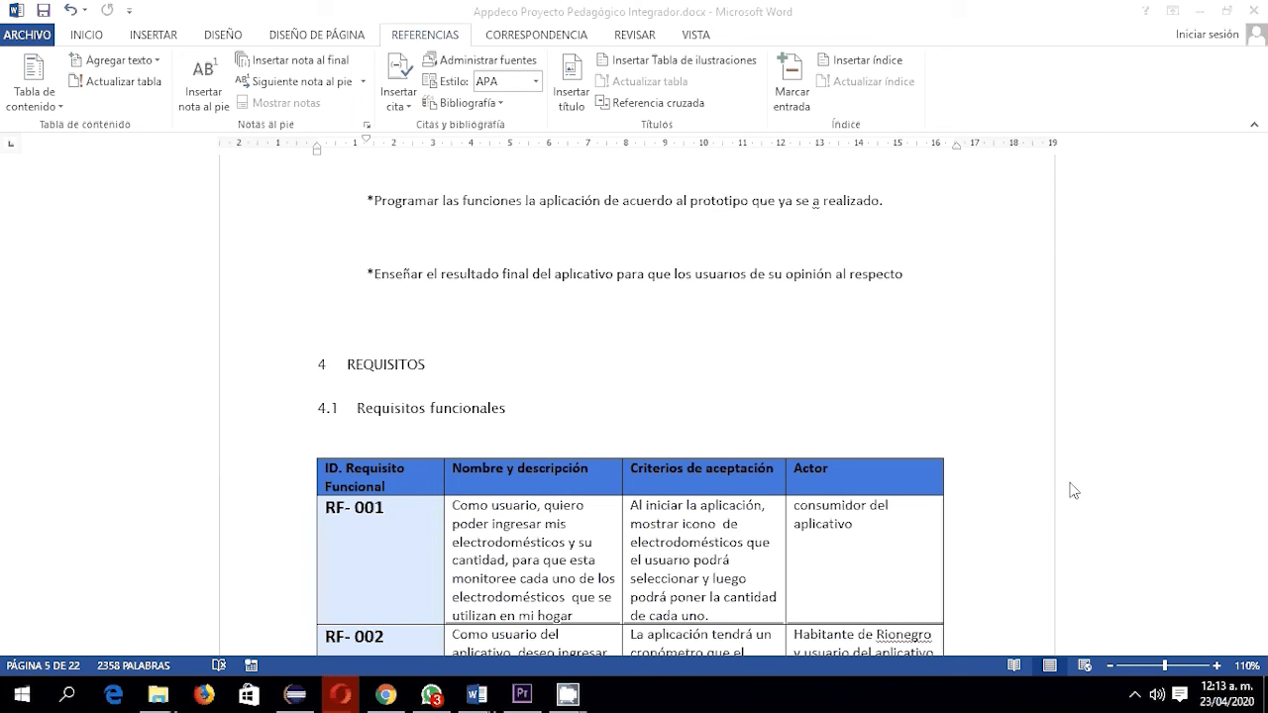
scroll(889, 421, "down", 10)
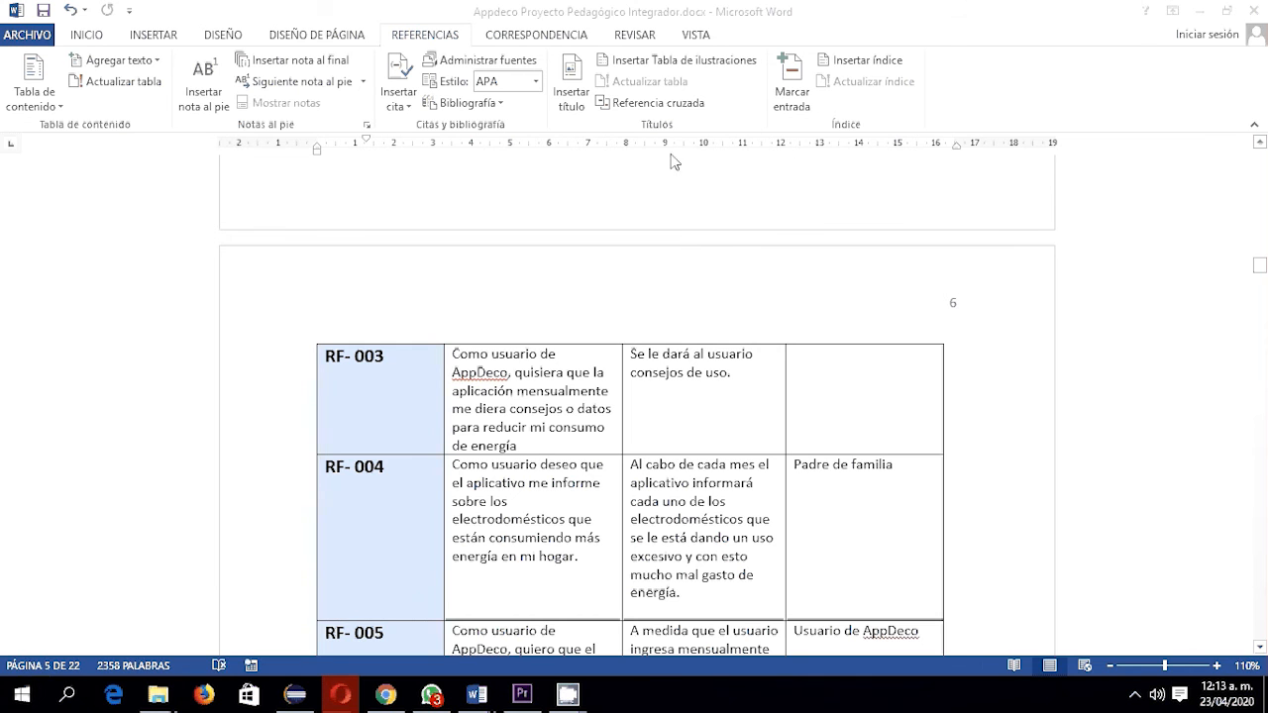
scroll(599, 440, "down", 20)
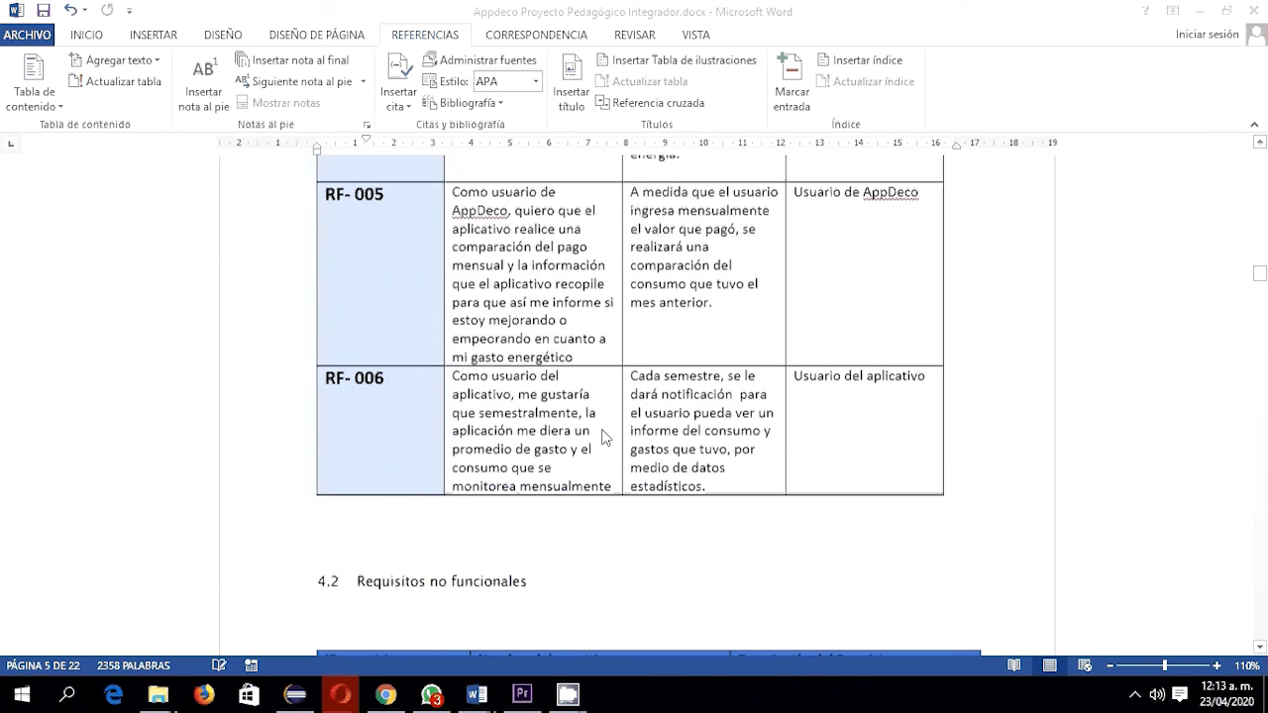
scroll(600, 440, "down", 20)
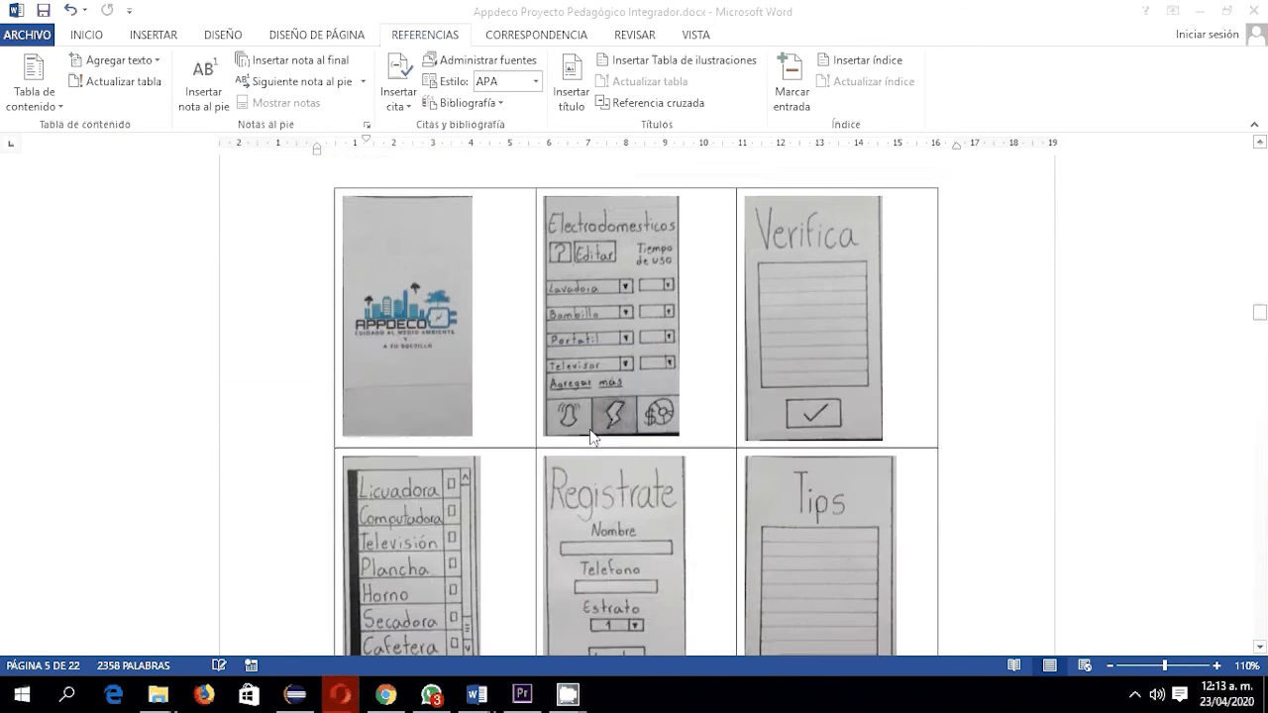
scroll(590, 436, "down", 20)
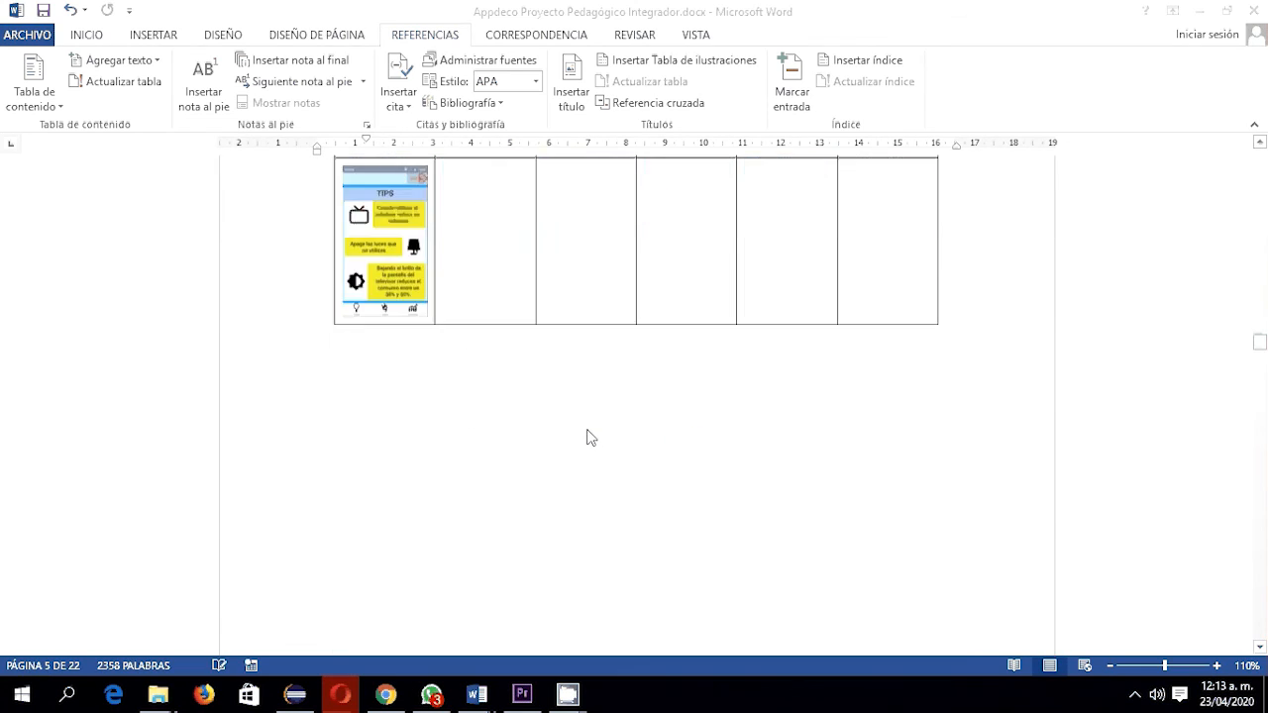
scroll(590, 436, "down", 20)
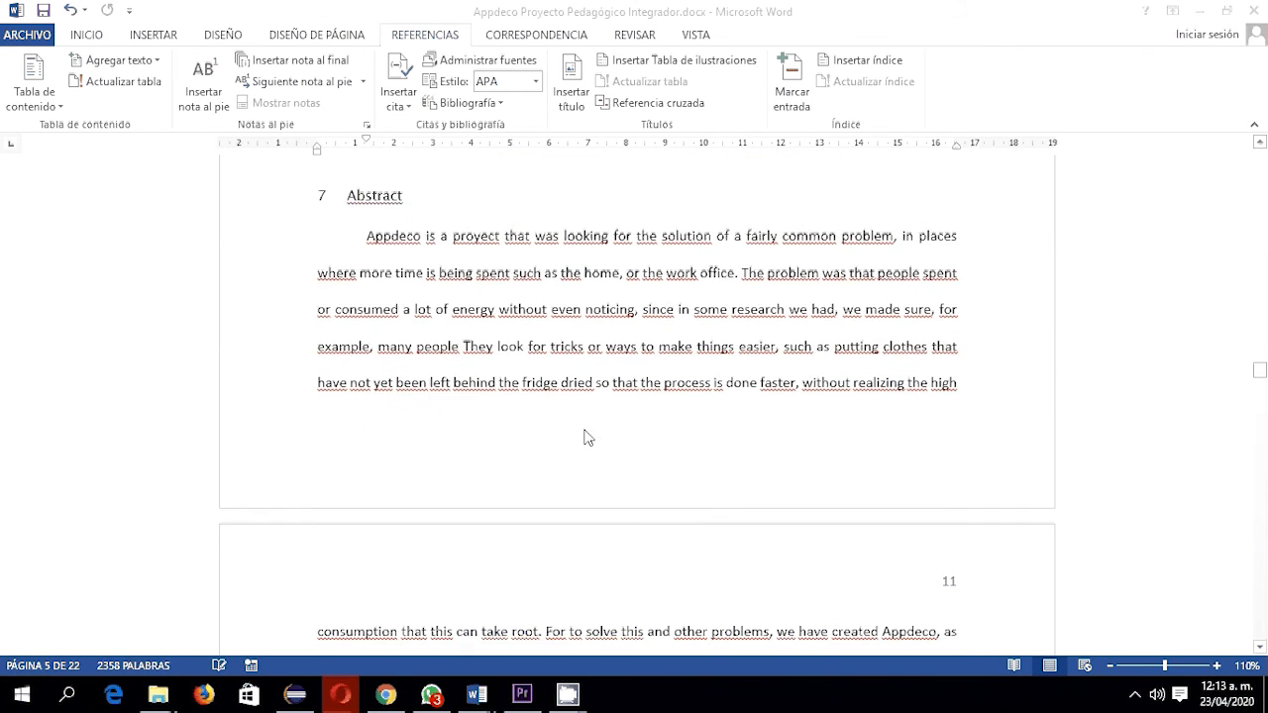
scroll(590, 432, "down", 20)
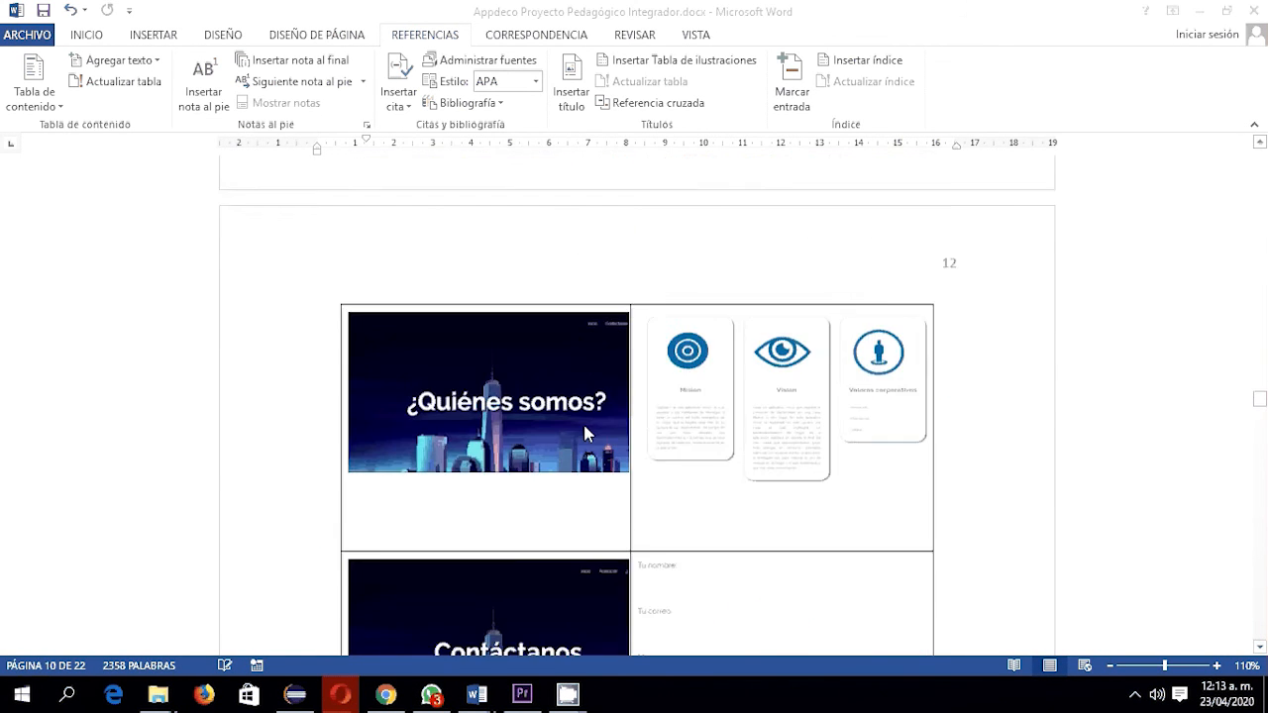
scroll(585, 439, "down", 20)
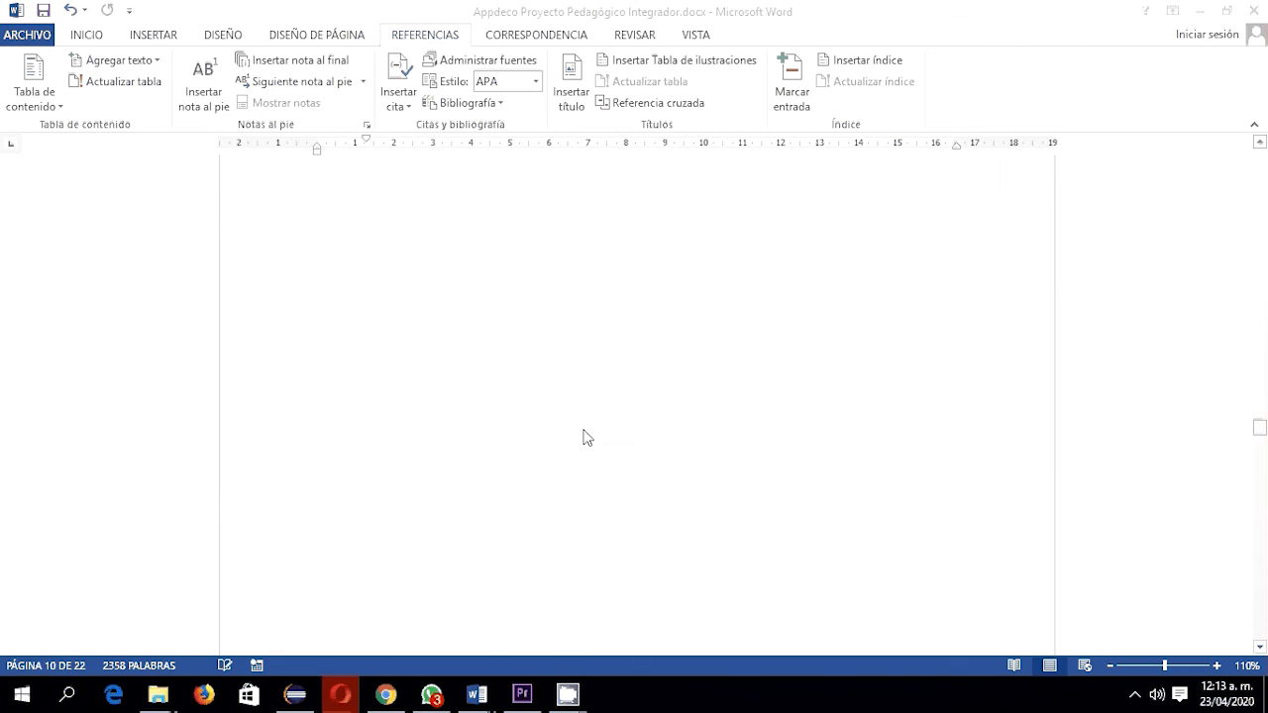
scroll(585, 436, "down", 12)
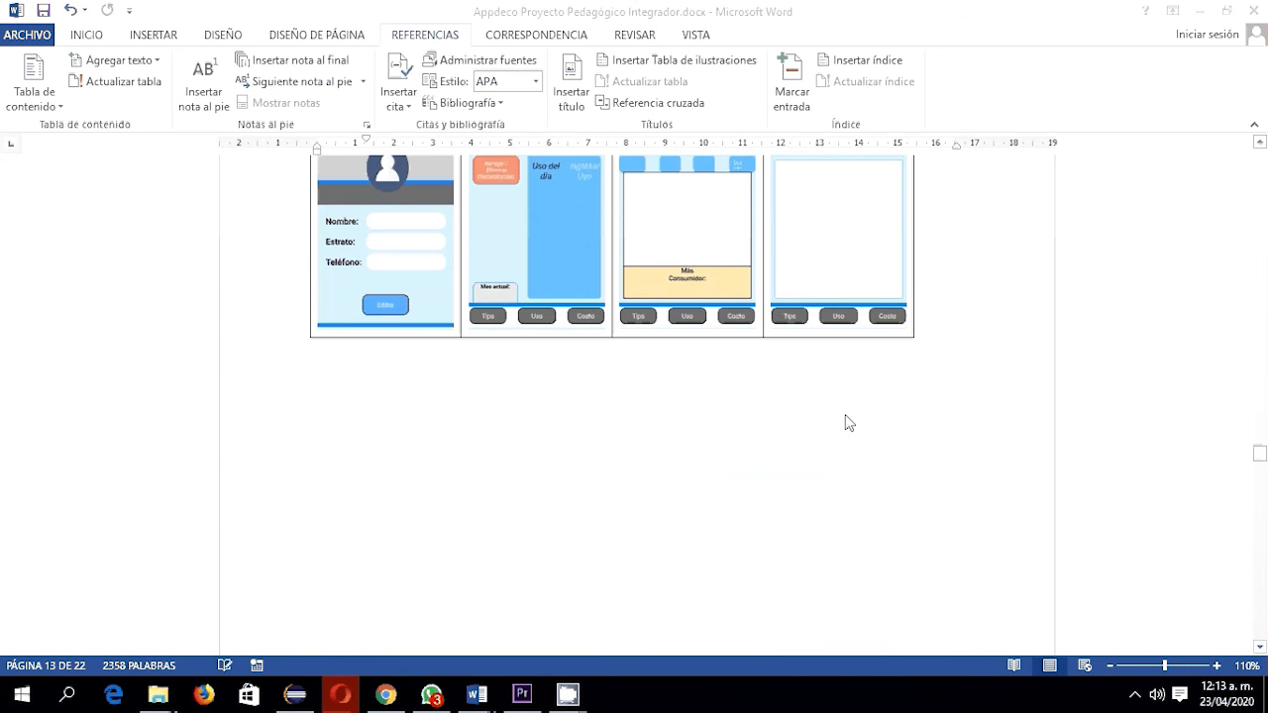
Delete the manually typed Bibliografía section at the end of the document, including its heading and all its entries.
left_click_drag(1261, 459, 1261, 605)
left_click(349, 301)
scroll(459, 307, "down", 2)
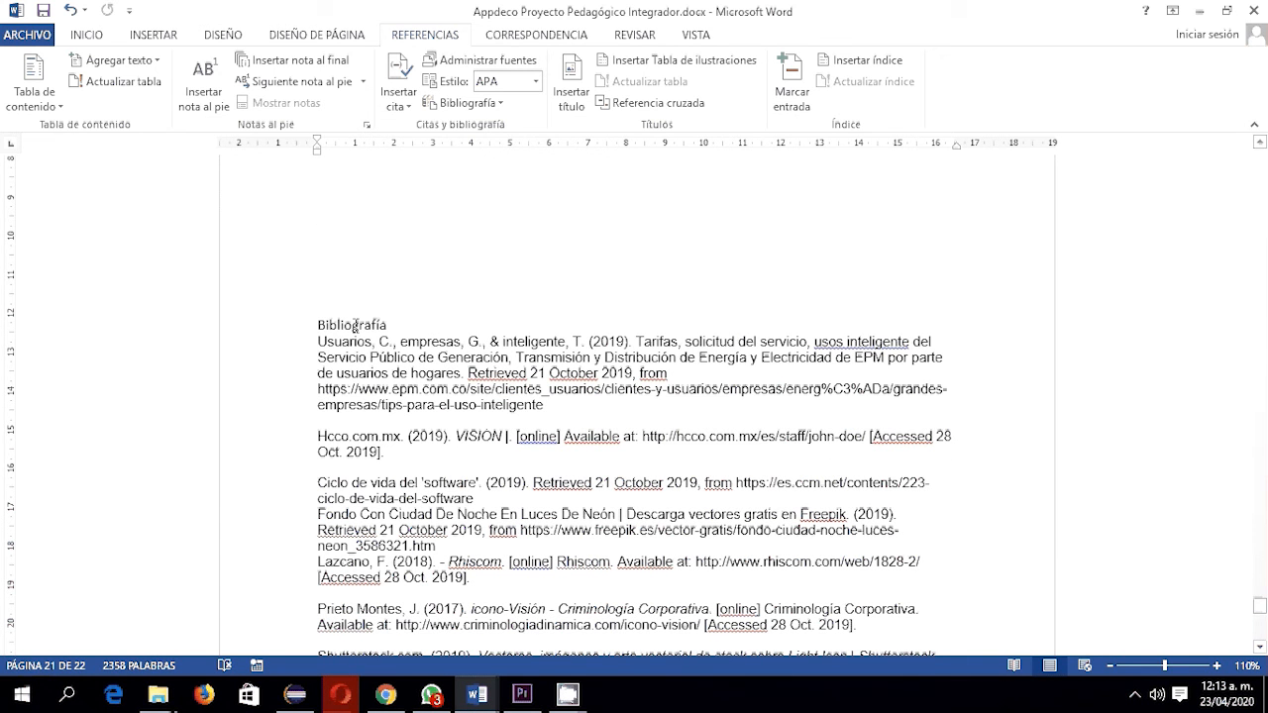
scroll(337, 347, "down", 10)
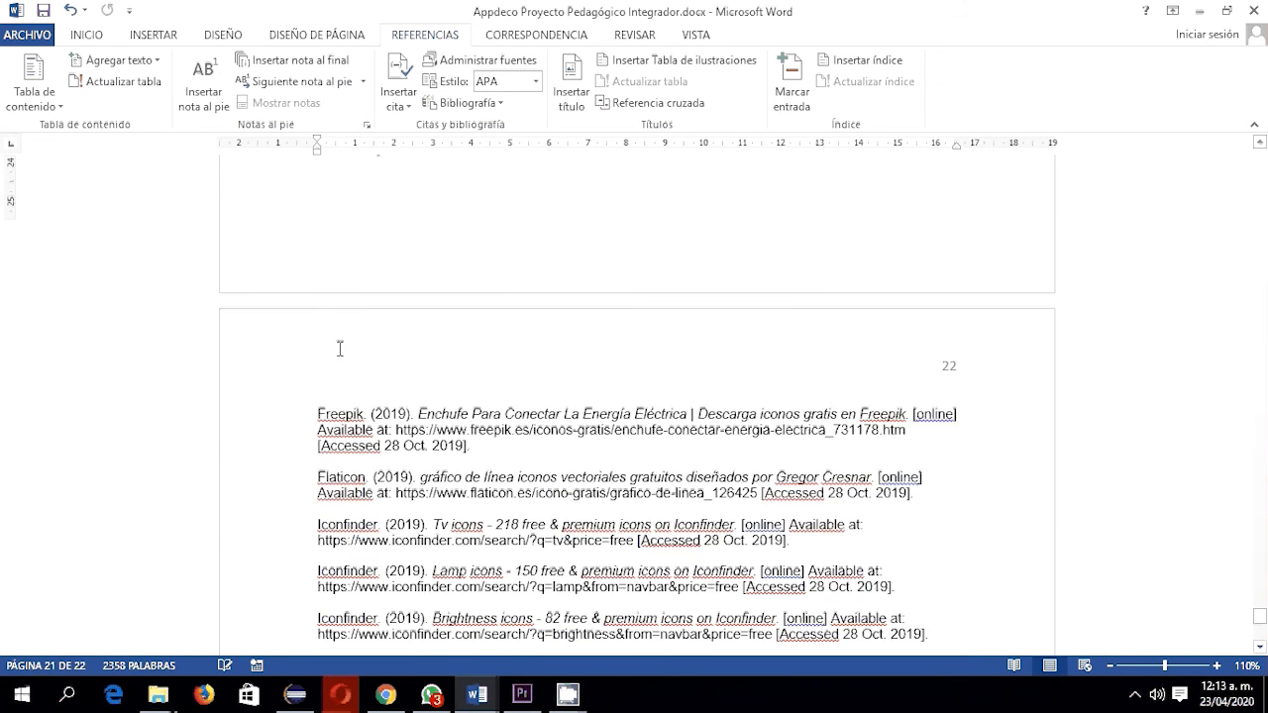
left_click(935, 377, "shift")
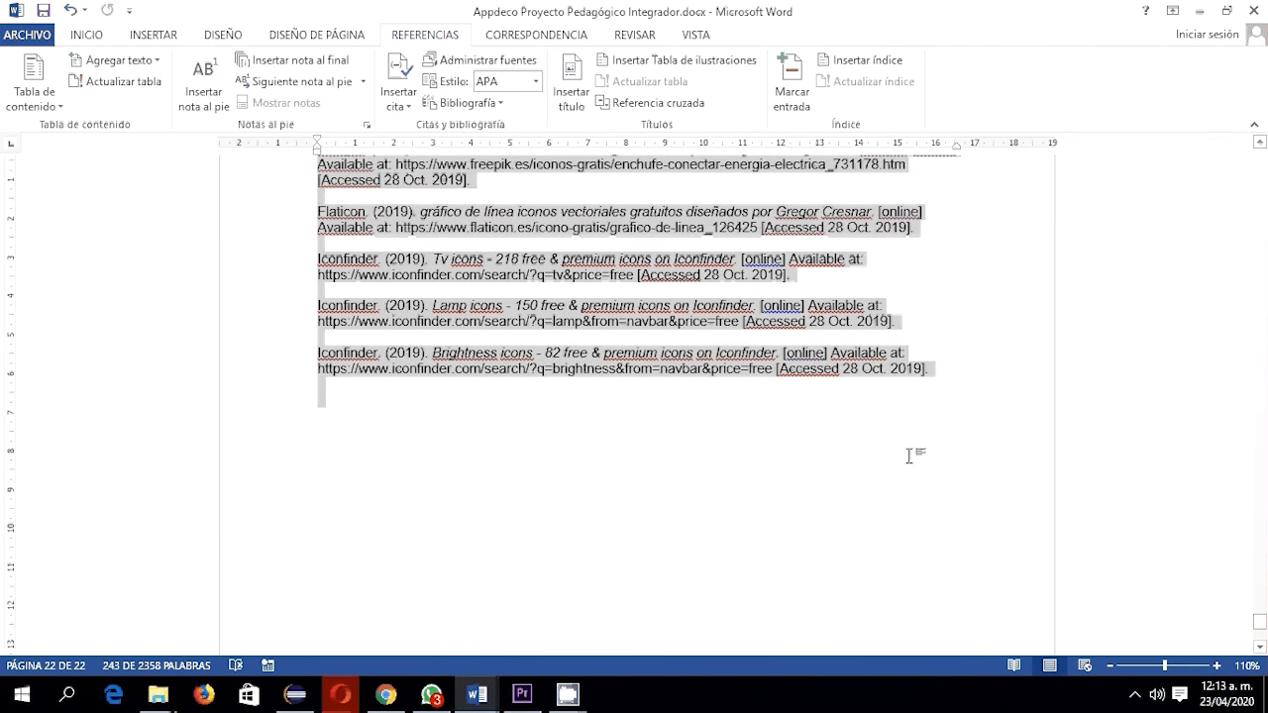
key("Delete")
scroll(352, 297, "up", 6)
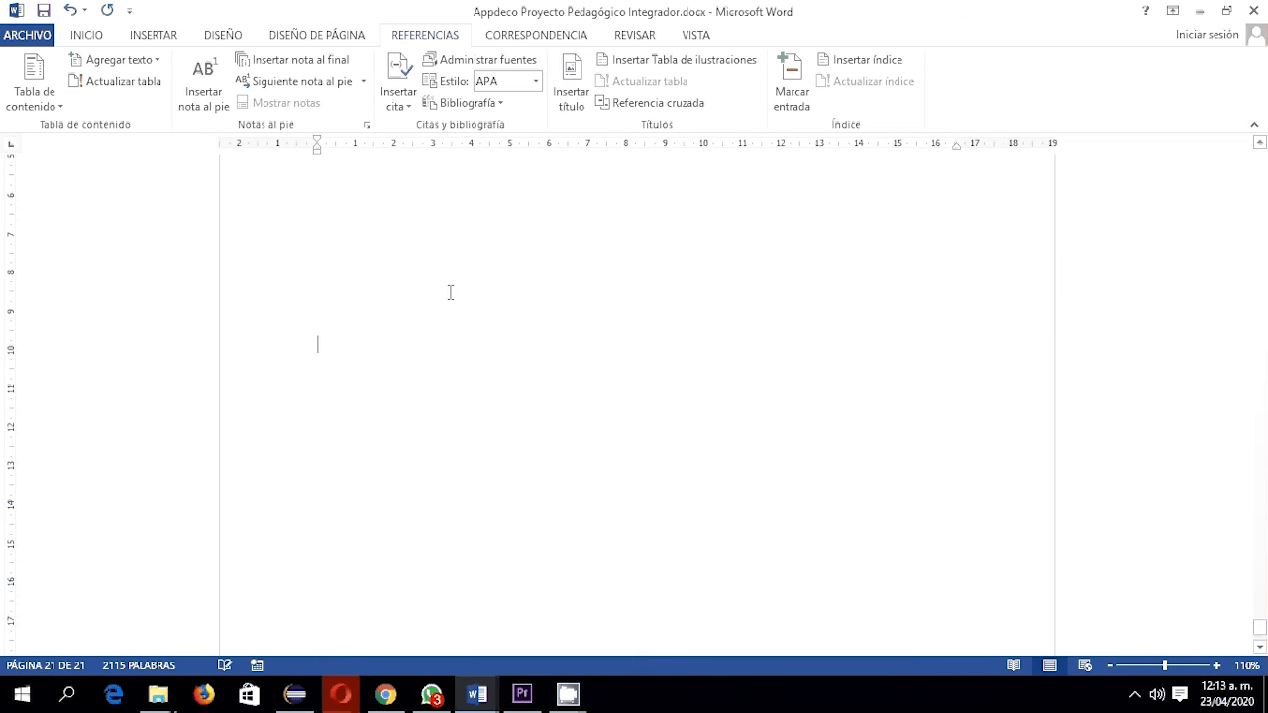
Insert an automatic bibliography in the built-in Referencias format below the last user validation table.
left_click(362, 340)
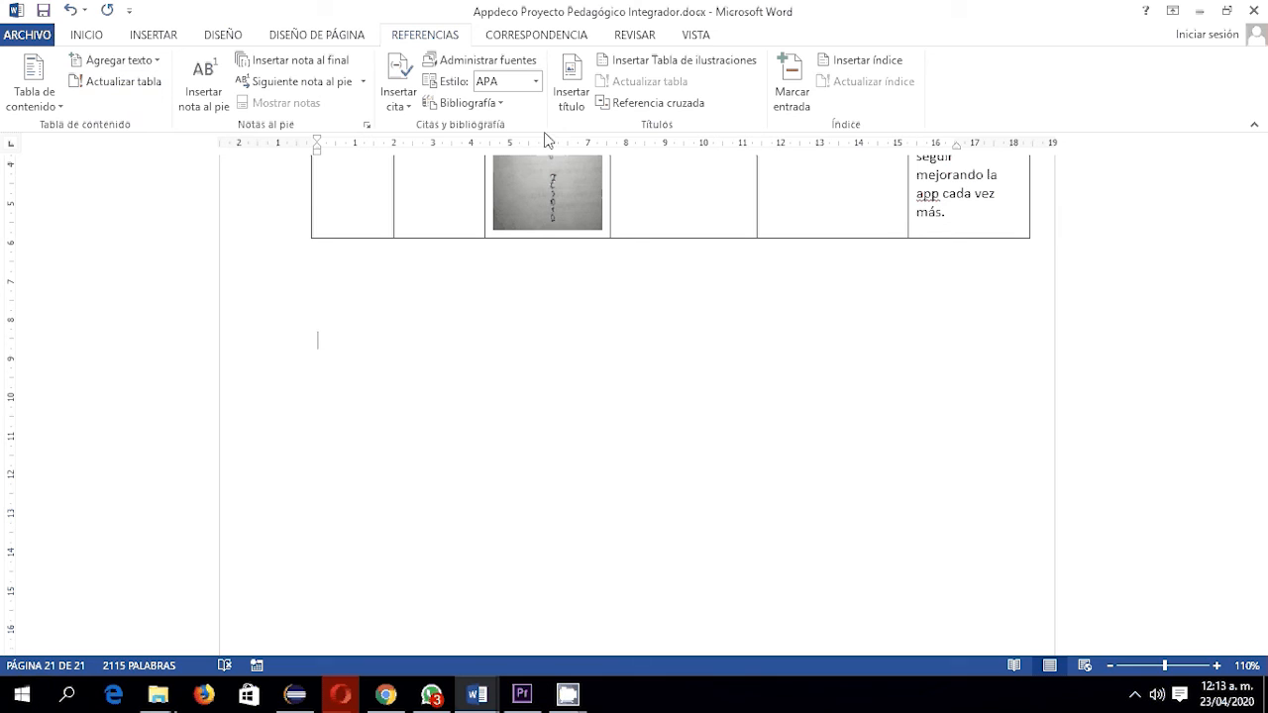
left_click(489, 104)
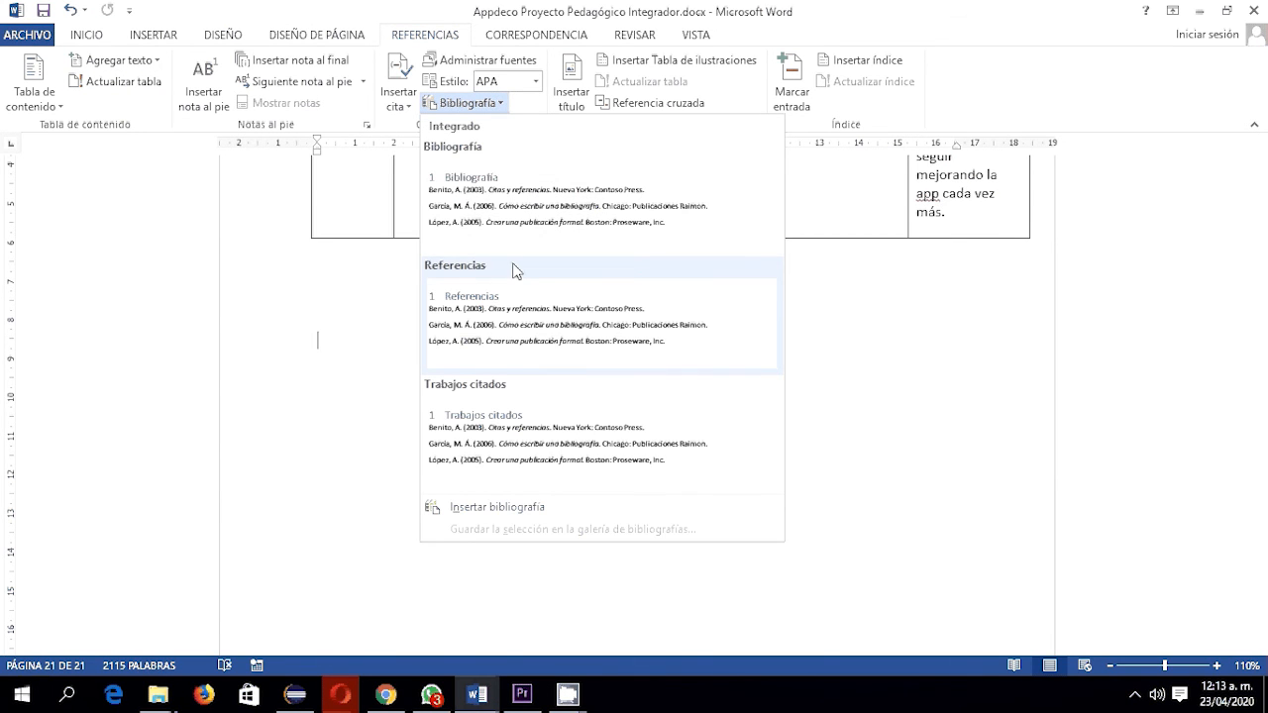
left_click(523, 299)
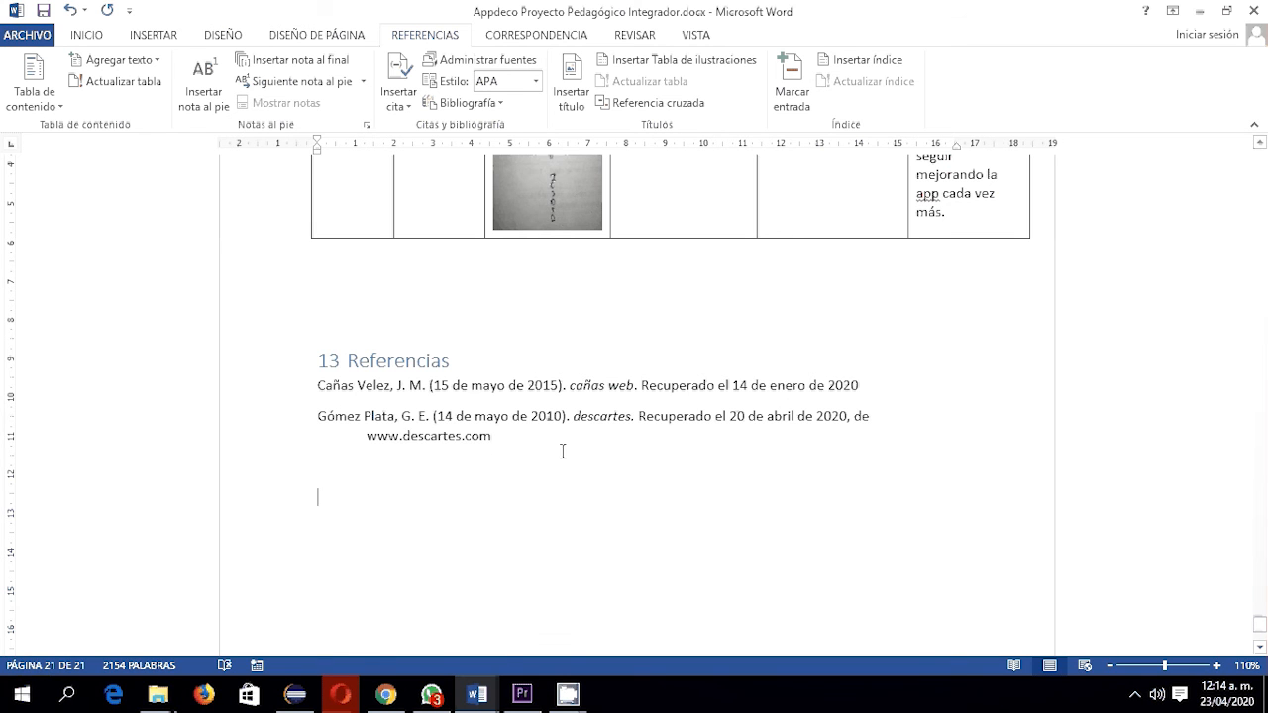
Apply the Estilo1 style to the Referencias heading of the inserted bibliography.
scroll(567, 452, "down", 1)
left_click(457, 315)
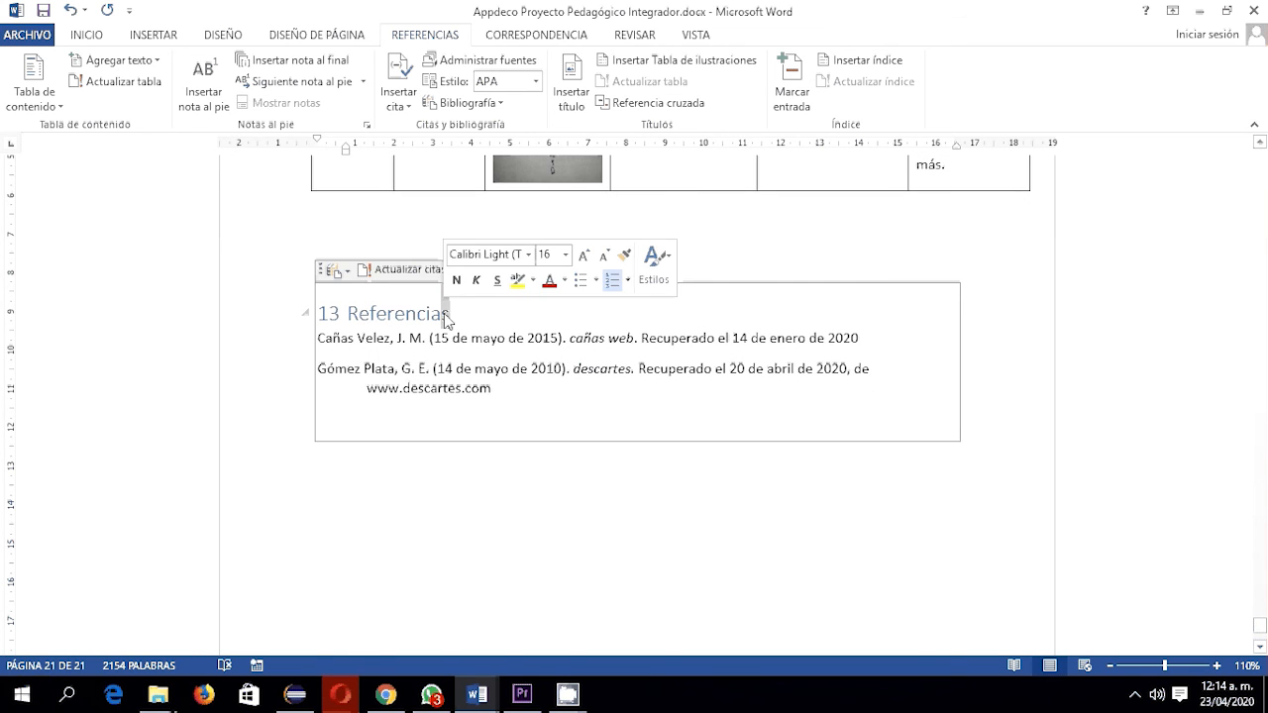
double_click(459, 315)
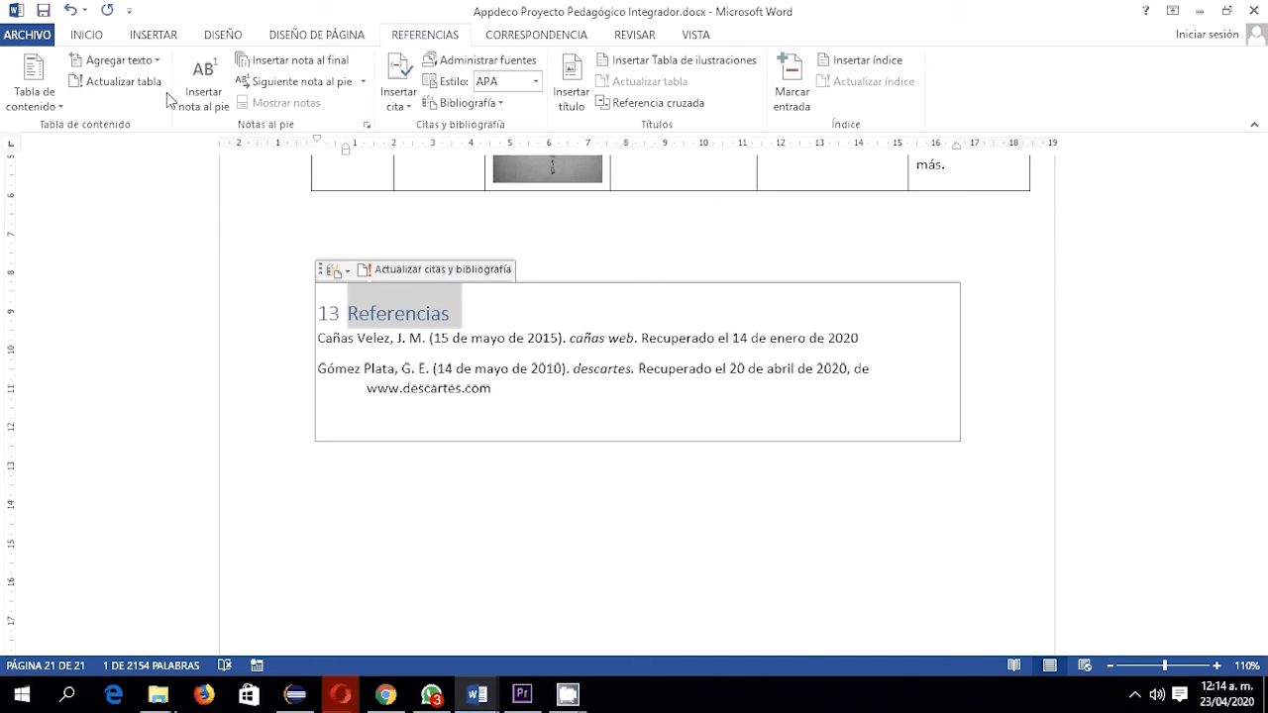
left_click(95, 36)
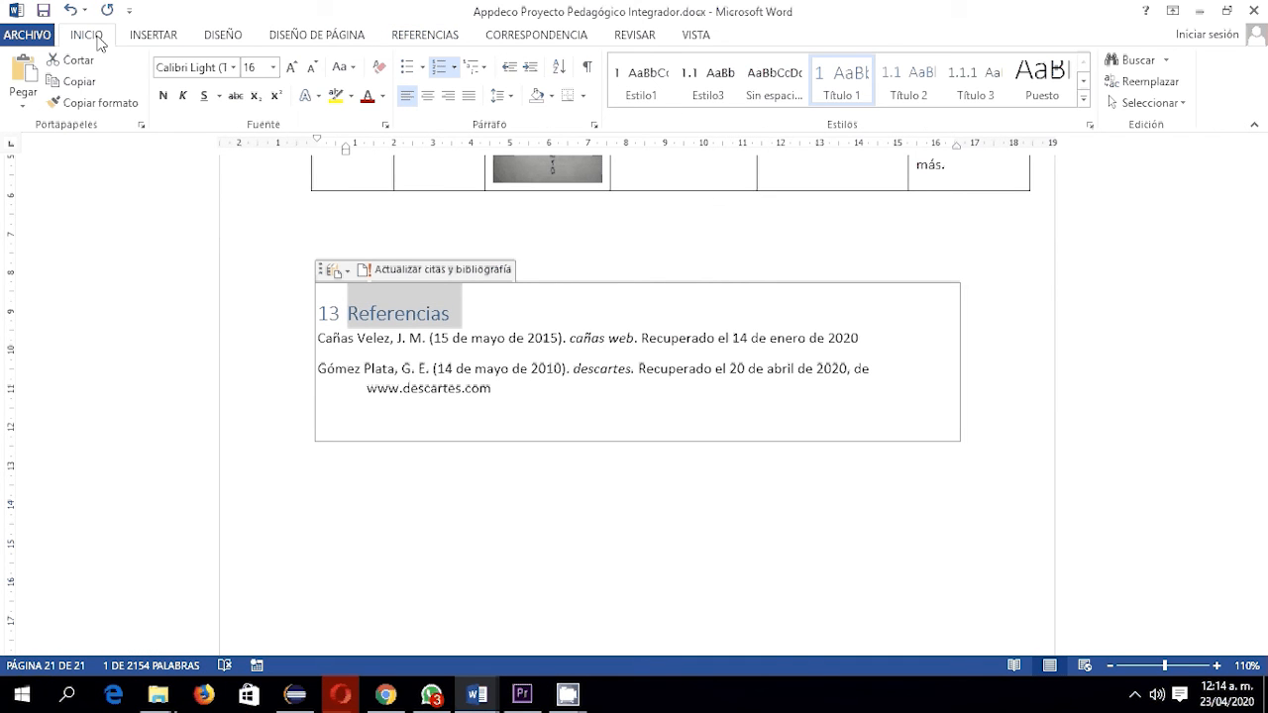
left_click(636, 103)
left_click(462, 492)
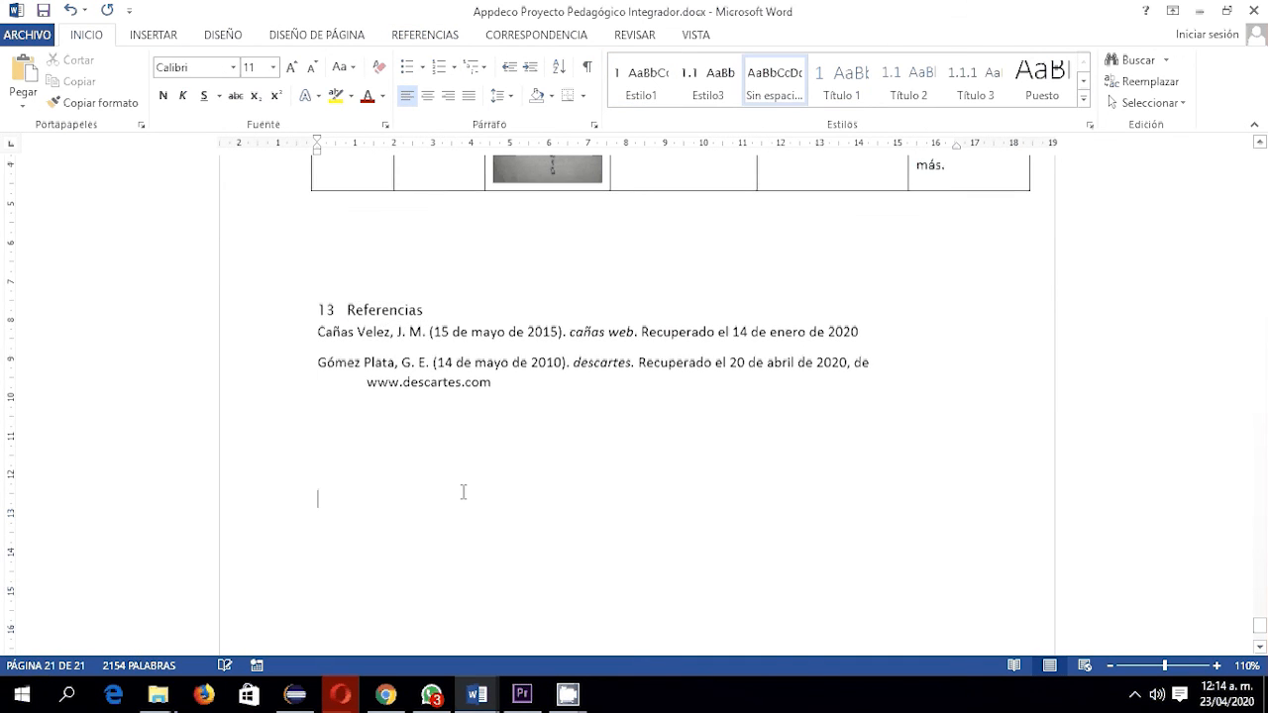
Look back through the document from the references to the table of contents and examine its entries.
scroll(464, 490, "up", 10)
scroll(467, 490, "up", 20)
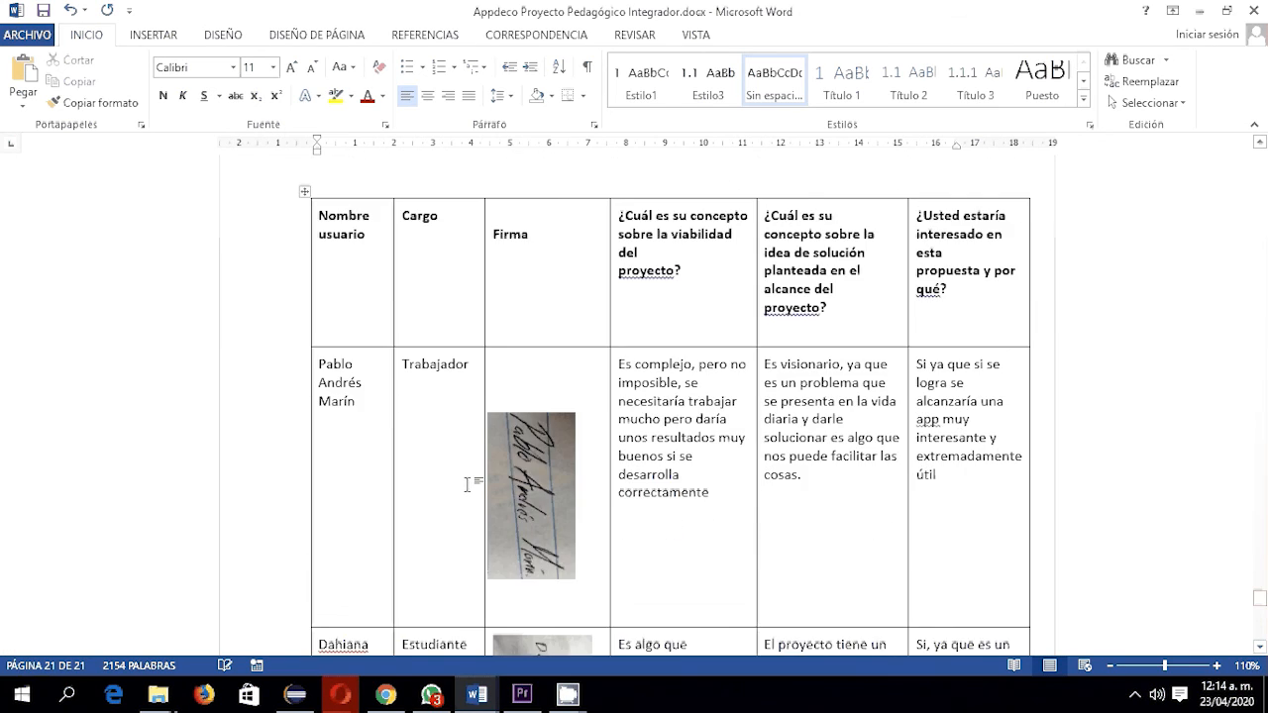
scroll(470, 476, "up", 20)
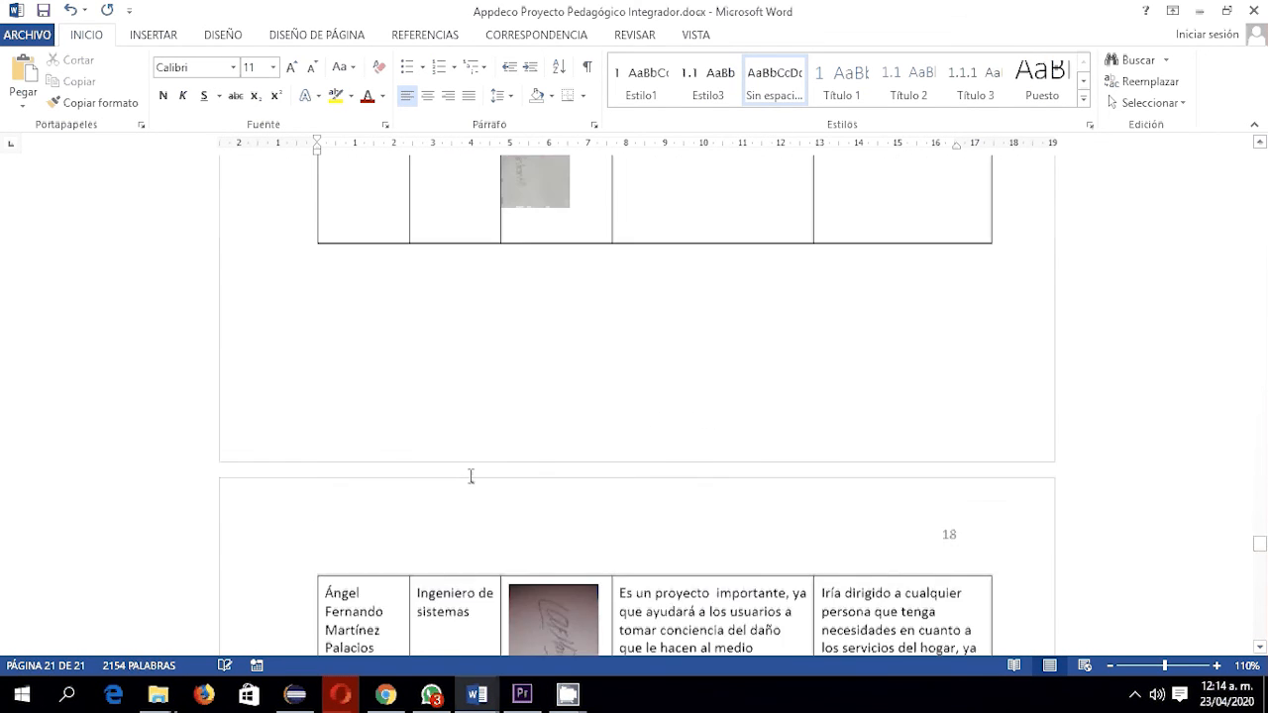
scroll(471, 474, "up", 20)
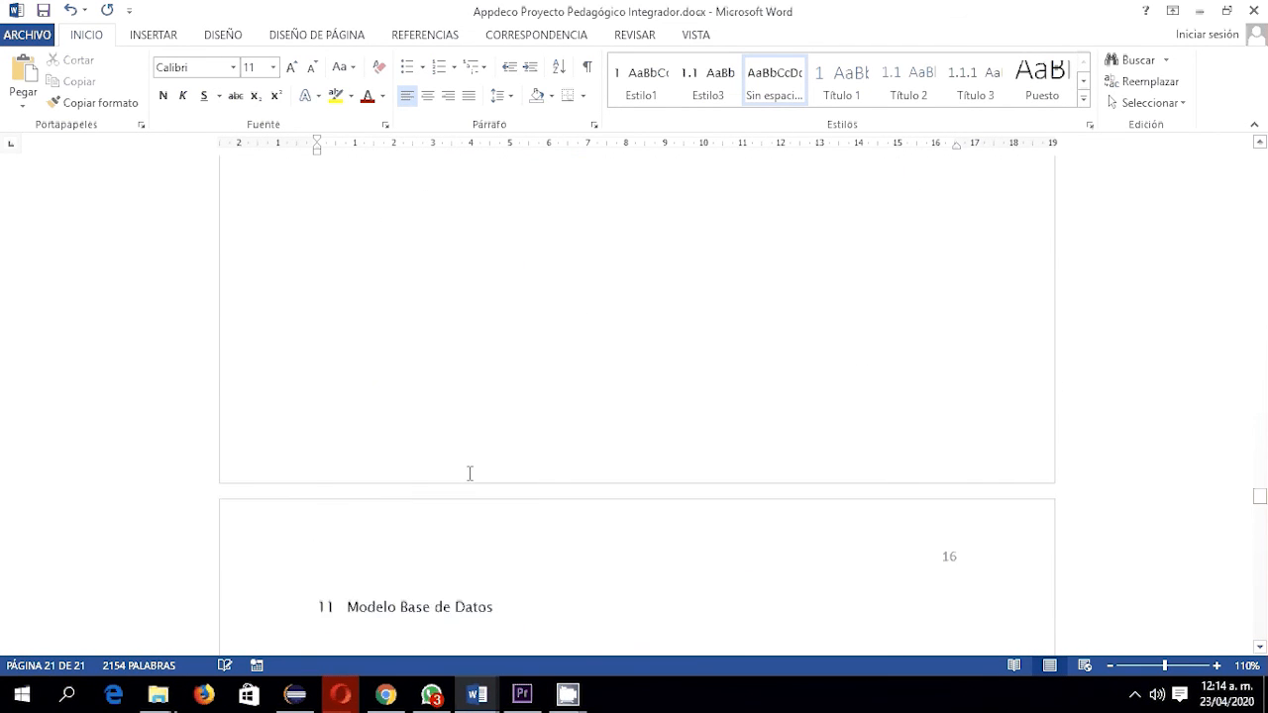
scroll(473, 477, "up", 3)
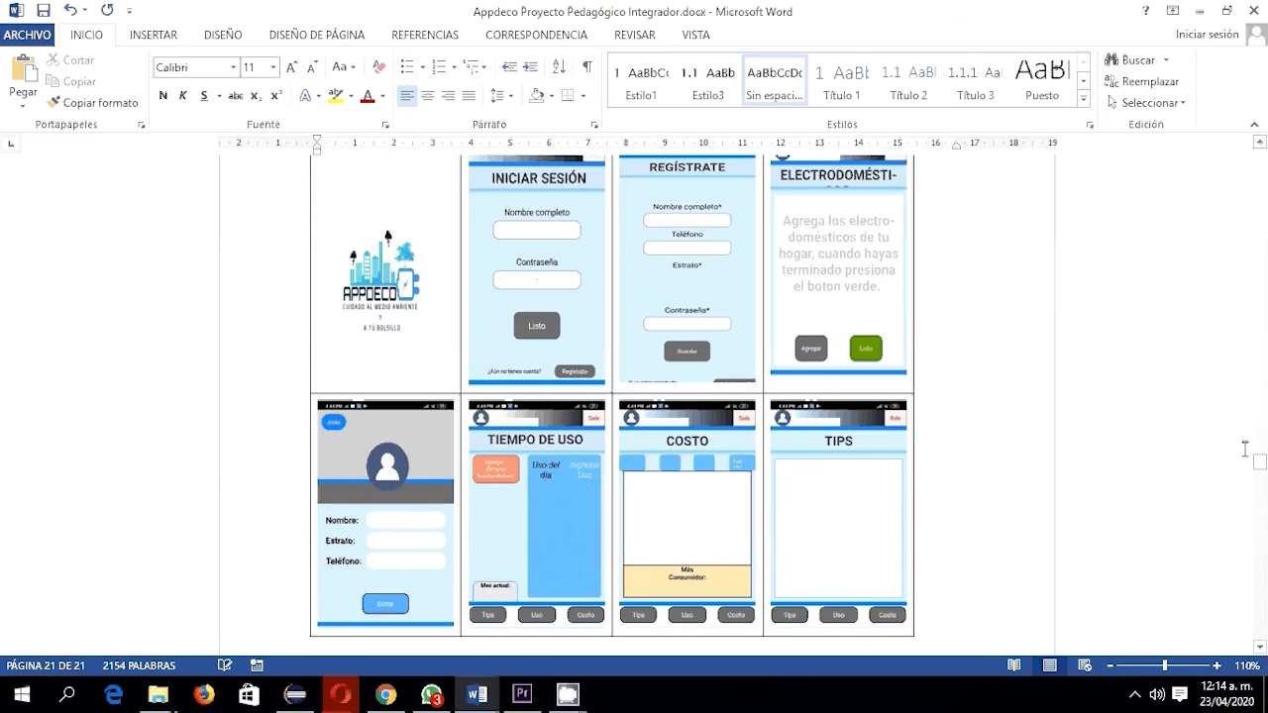
left_click_drag(1258, 470, 1259, 164)
scroll(770, 476, "down", 15)
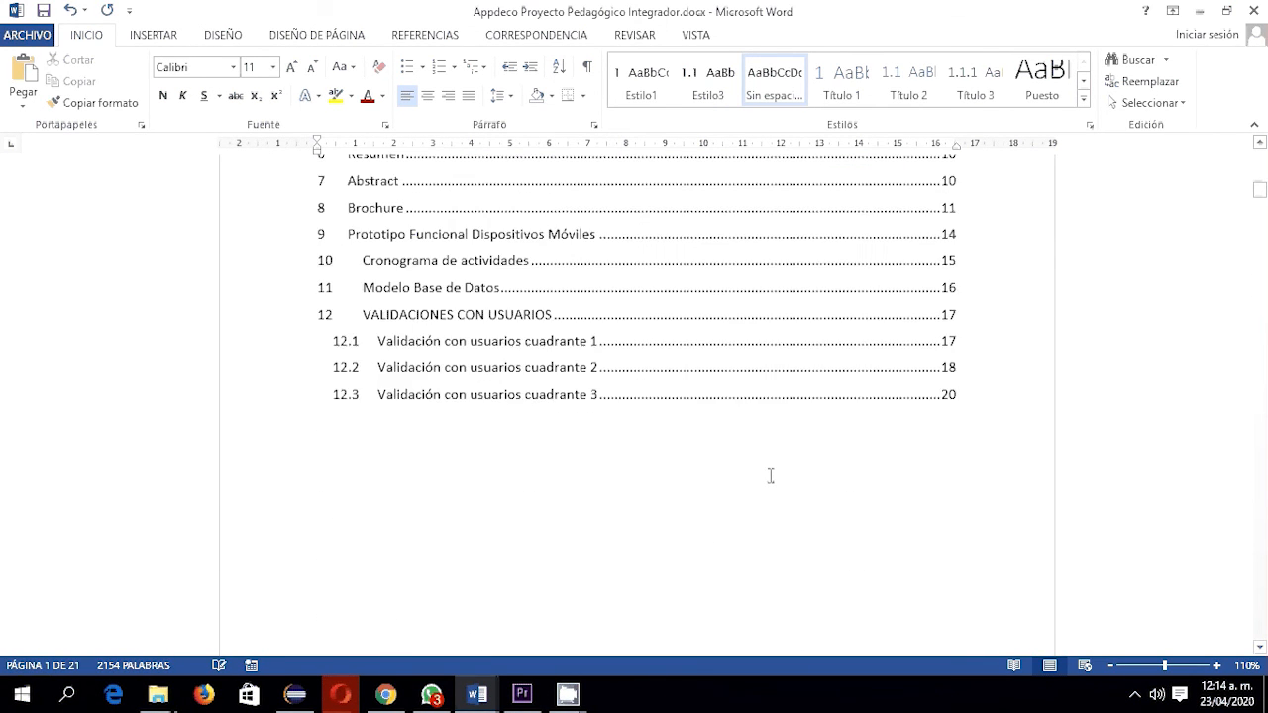
Examine the Problema and Alcance paragraphs with their APA citations, selecting the Problema text that precedes its citation.
scroll(772, 475, "down", 3)
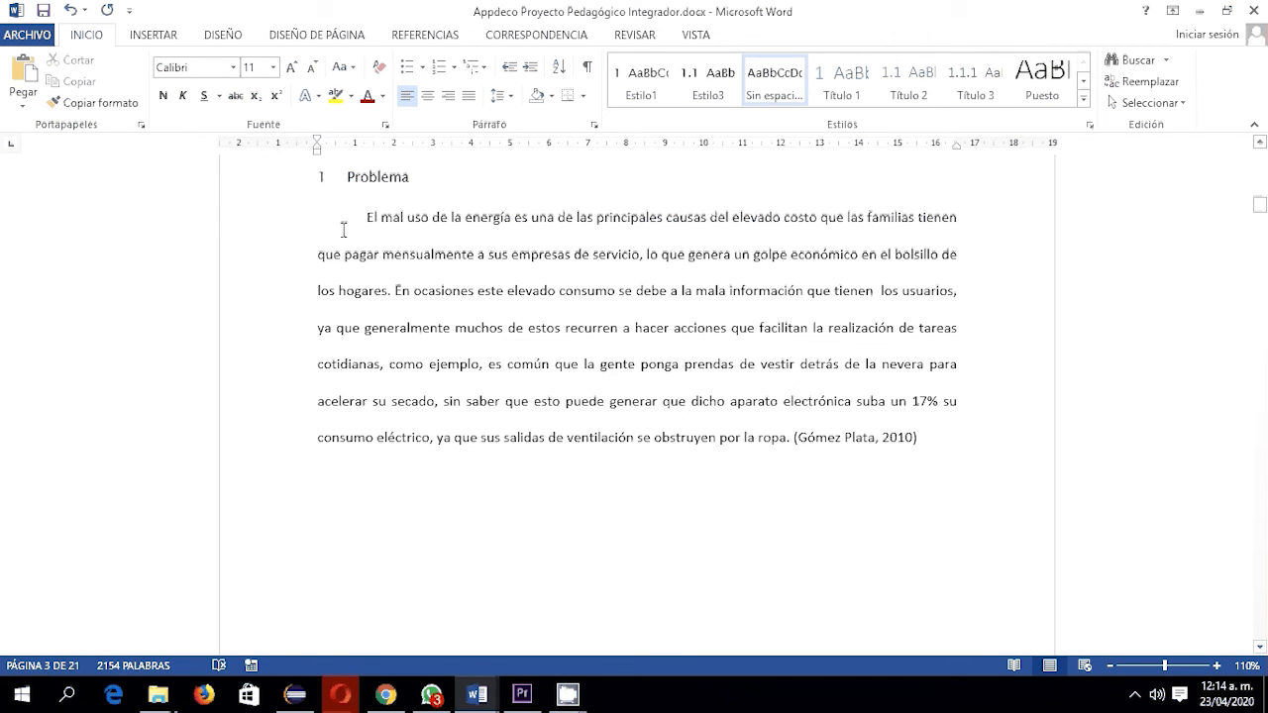
left_click_drag(366, 220, 780, 447)
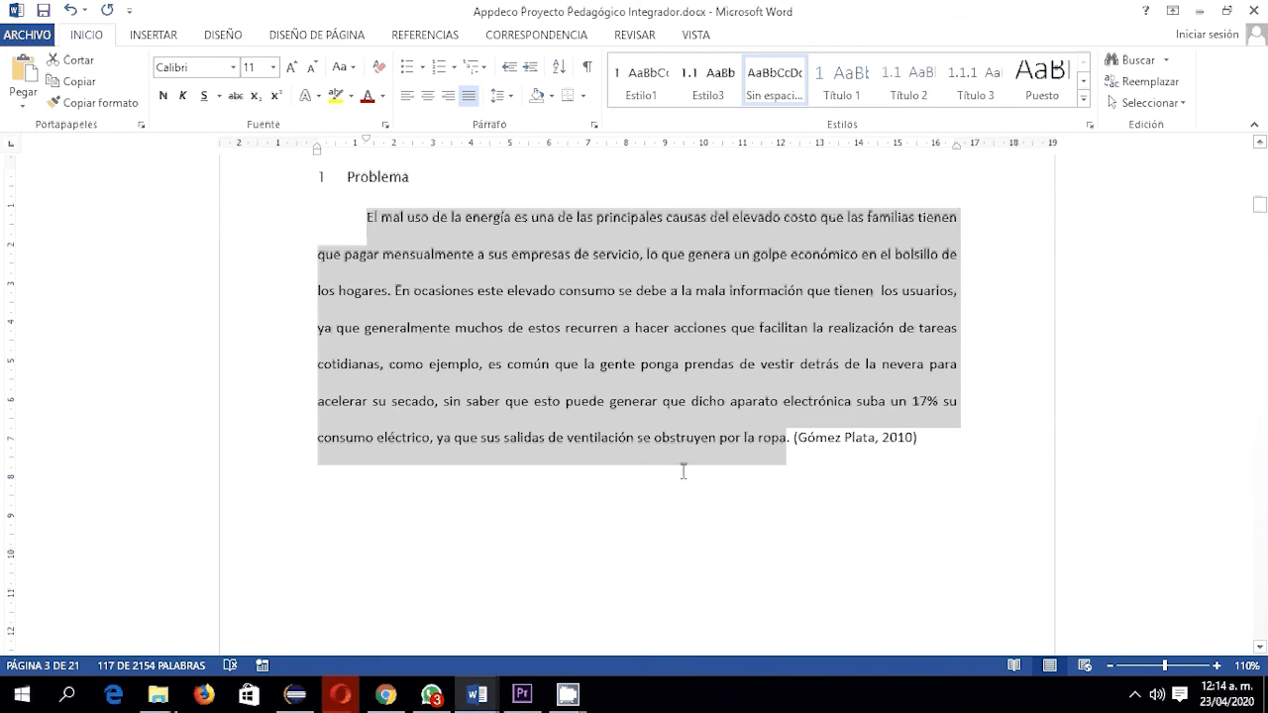
scroll(683, 472, "up", 10)
scroll(700, 471, "down", 20)
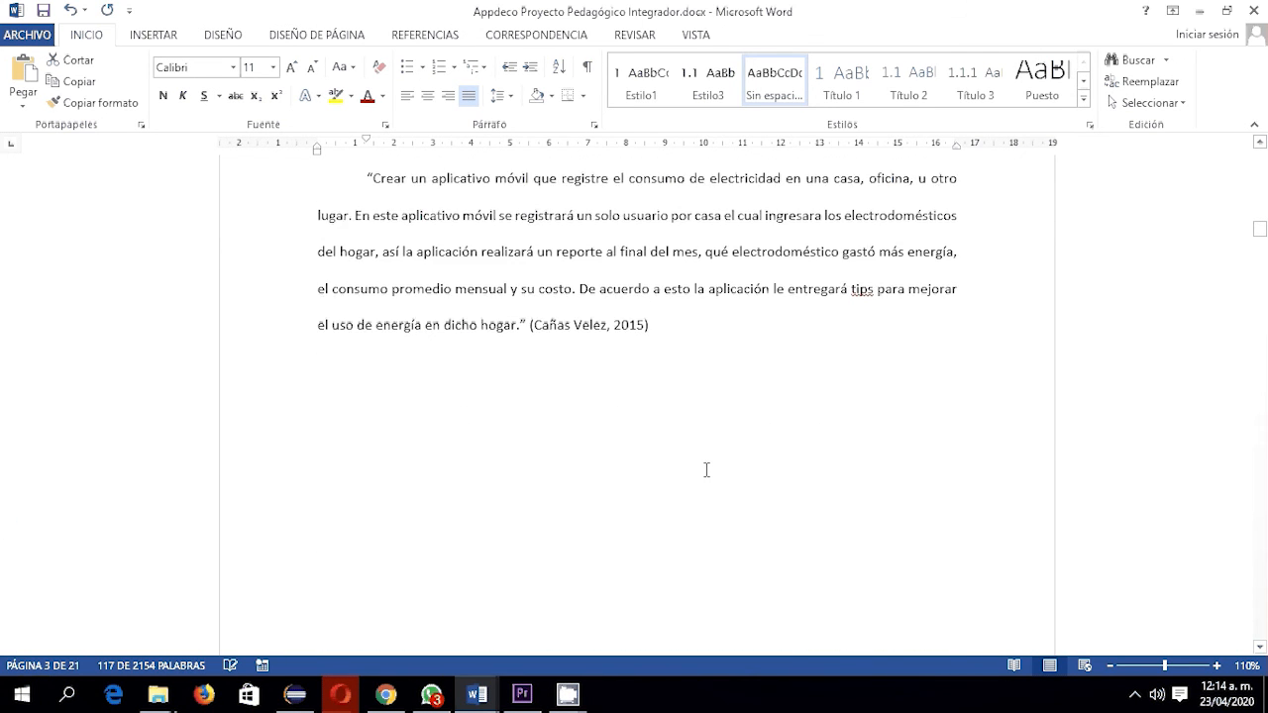
scroll(386, 306, "up", 2)
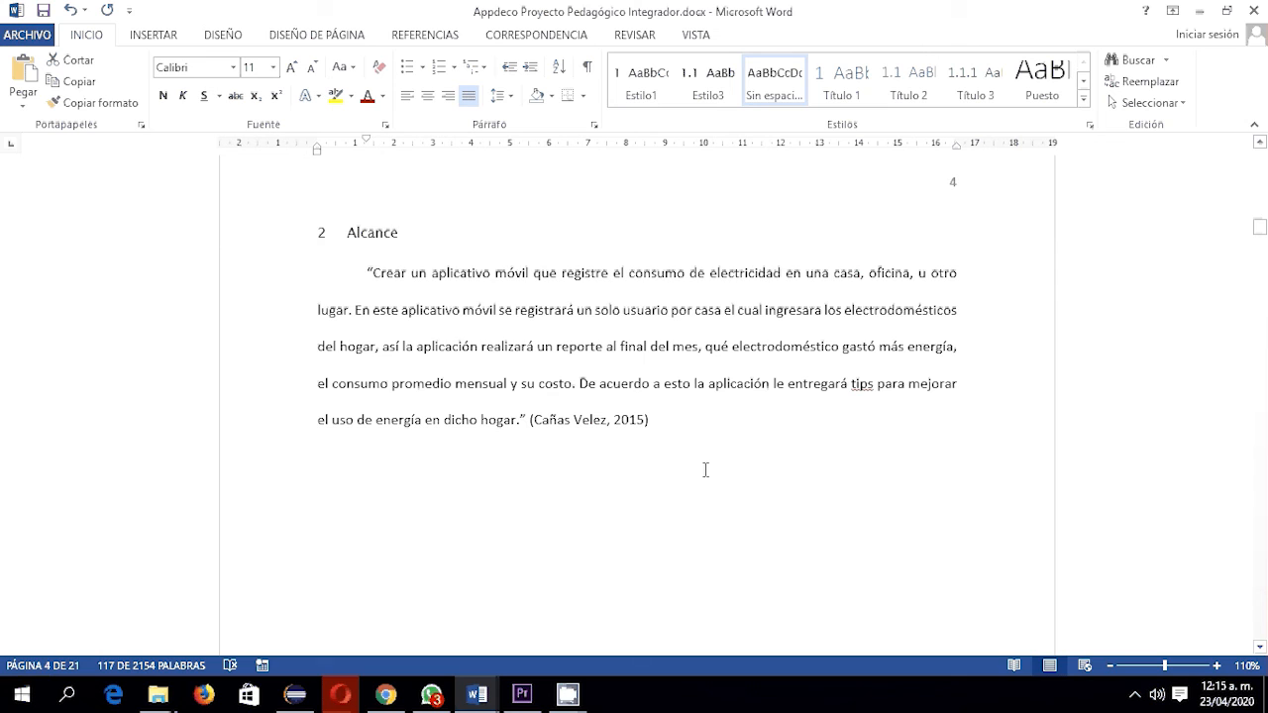
mouse_move(568, 696)
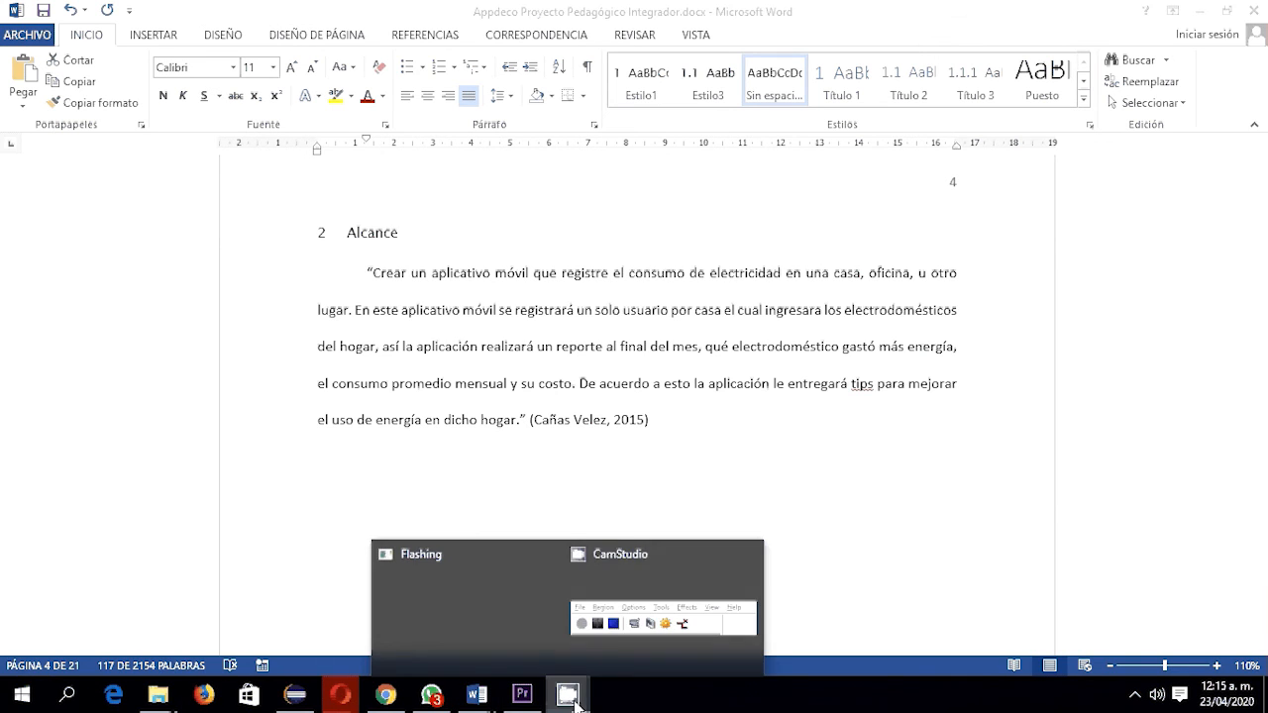